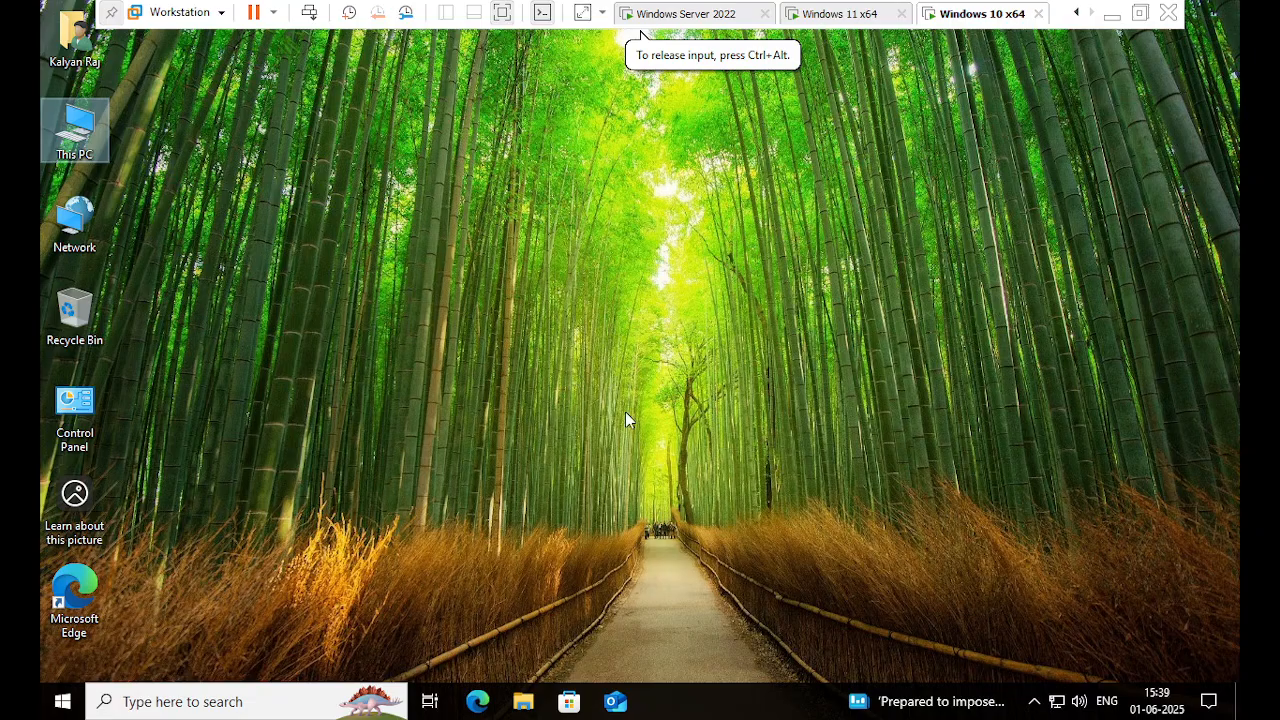
- Open the Documents folder from the Windows 10 Start menu
click(342, 598)
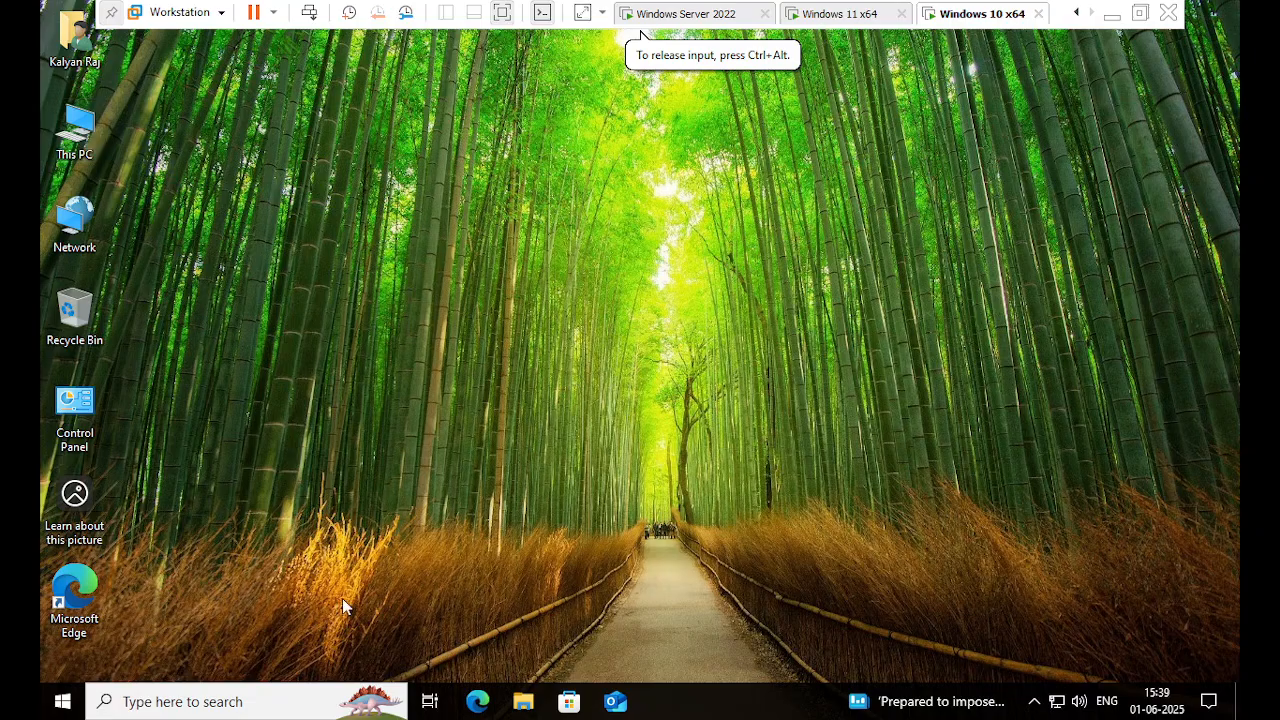
click(55, 703)
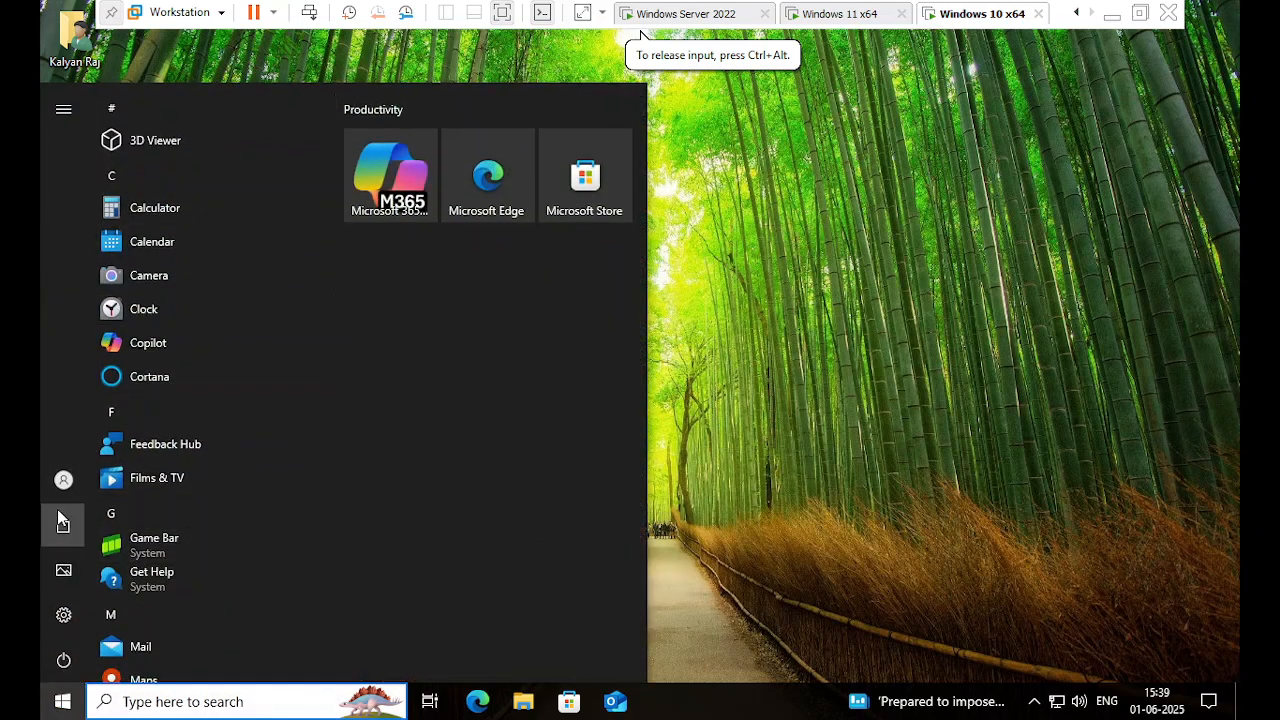
click(62, 484)
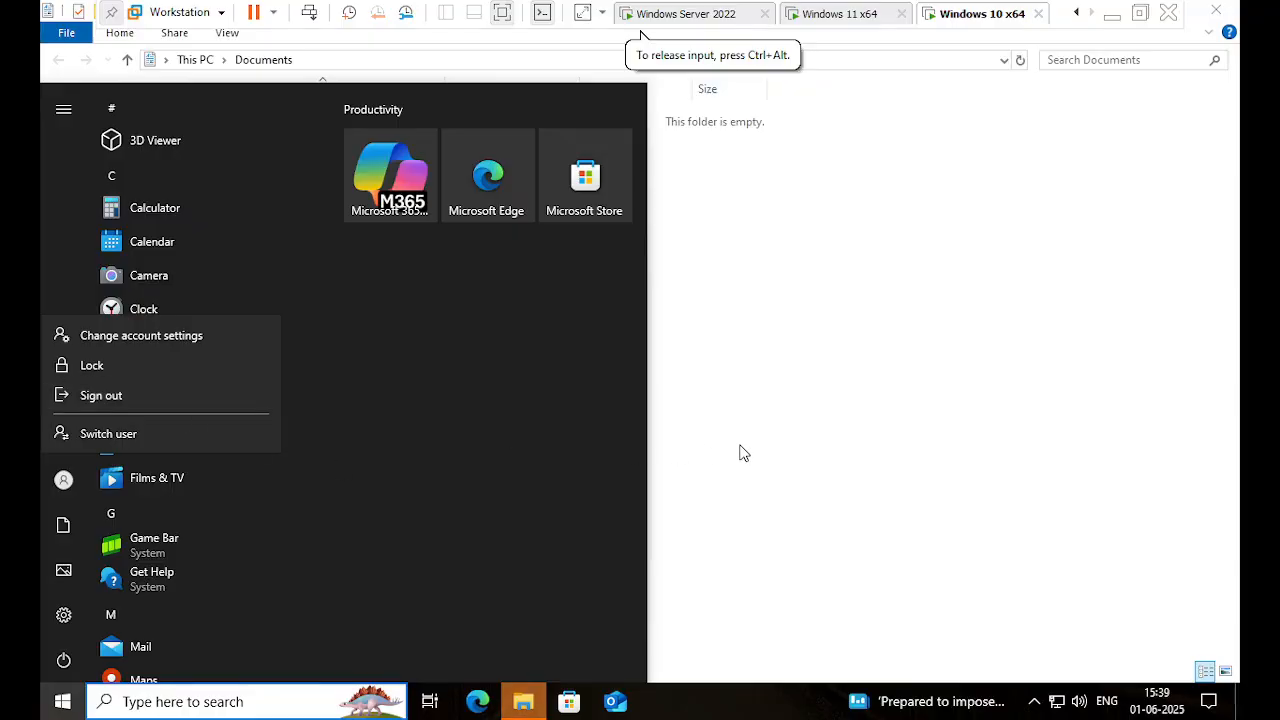
- Lock the Windows 10 session, then sign back in with the account password
click(78, 474)
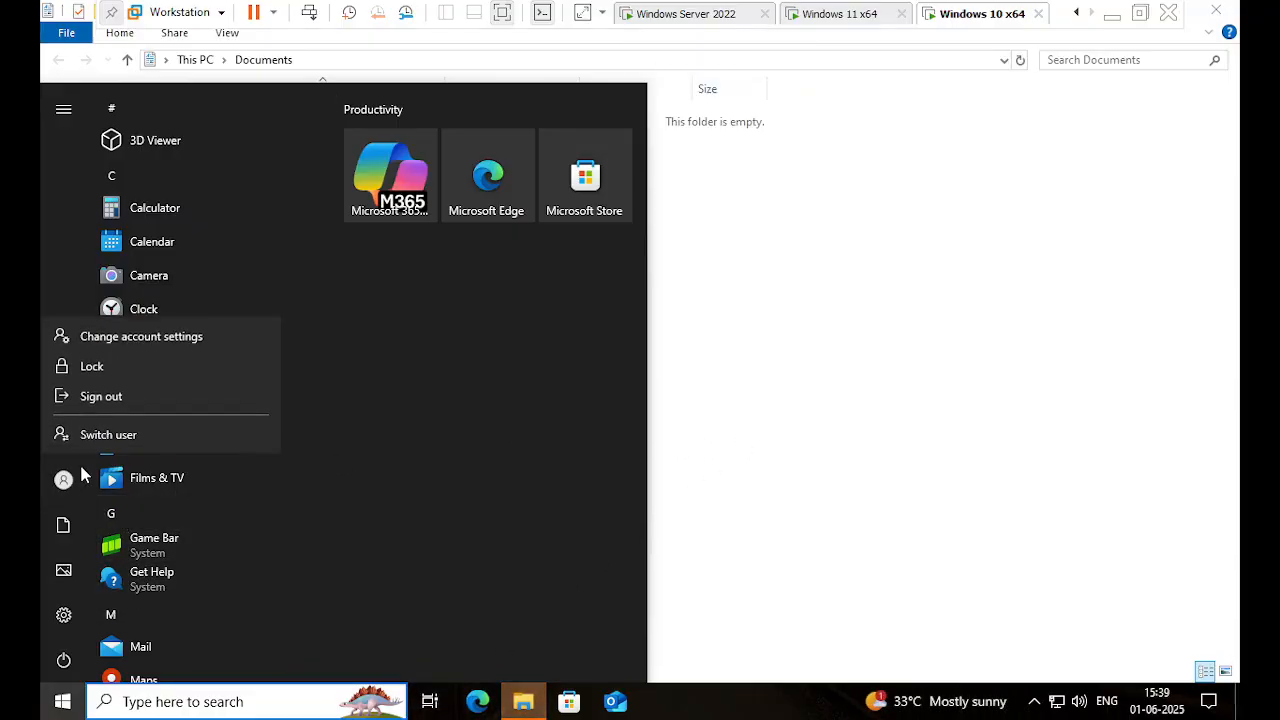
click(180, 376)
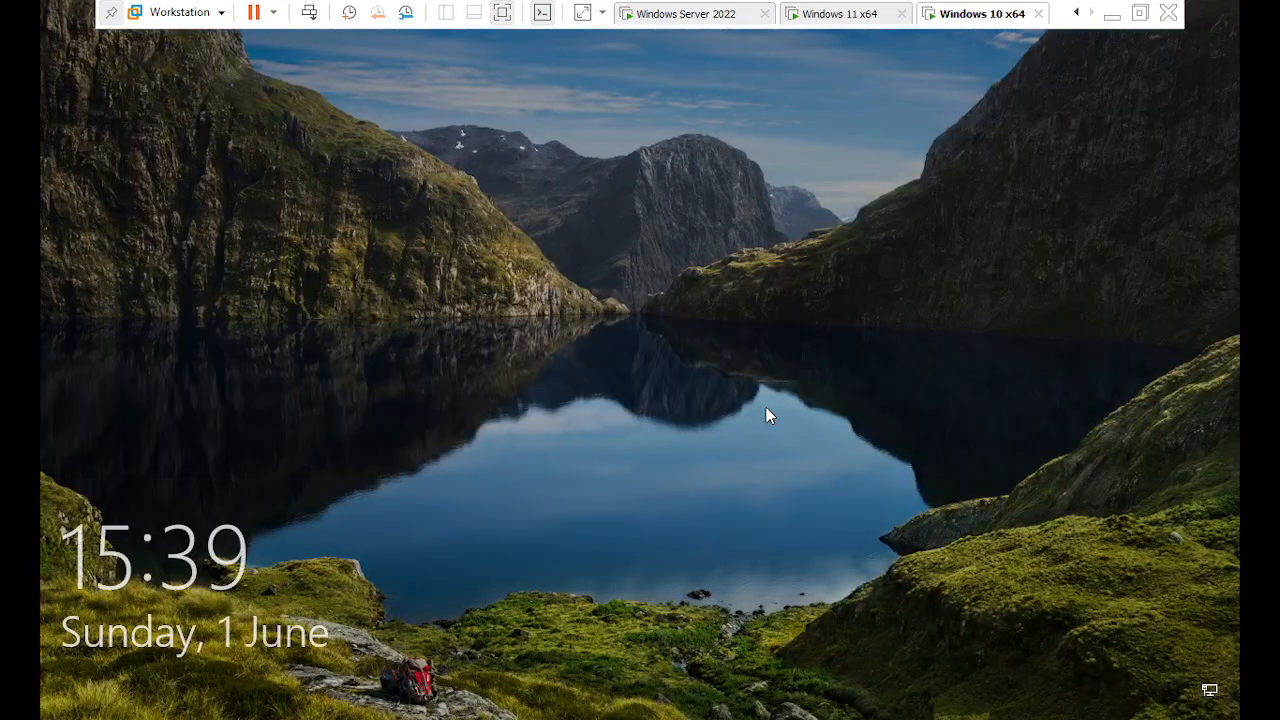
click(766, 412)
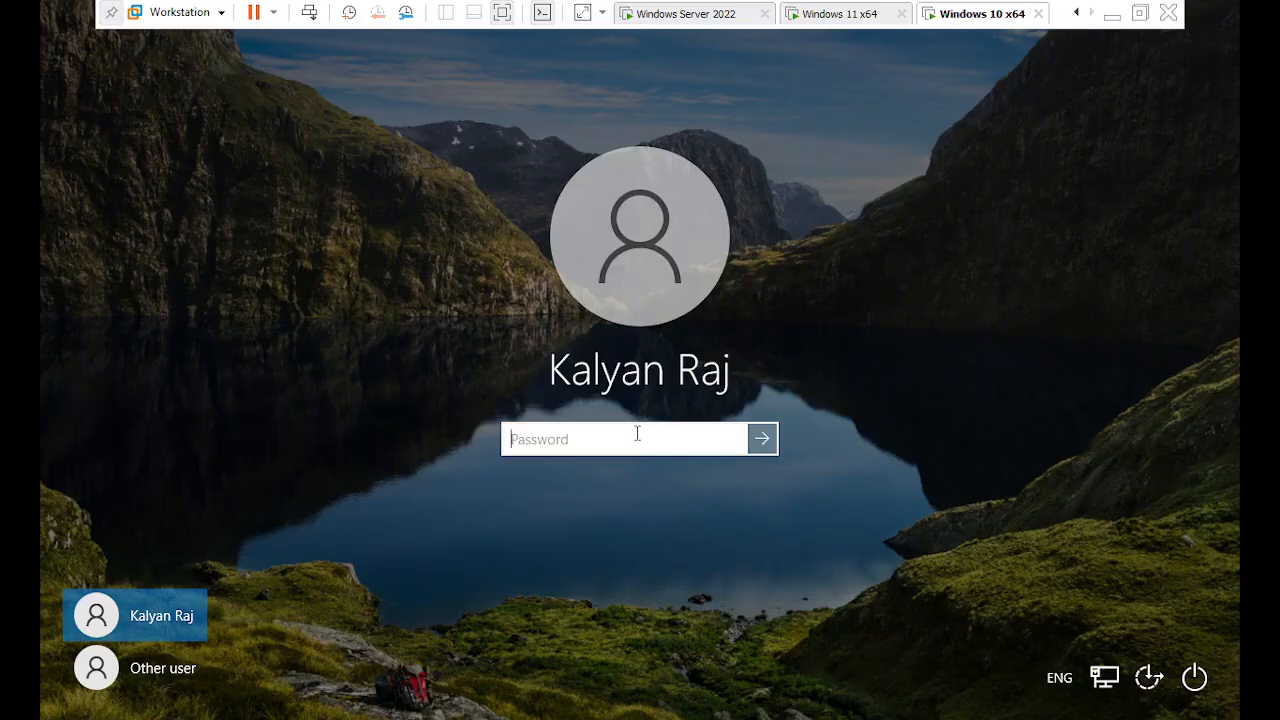
text(•••••••)
key(Return)
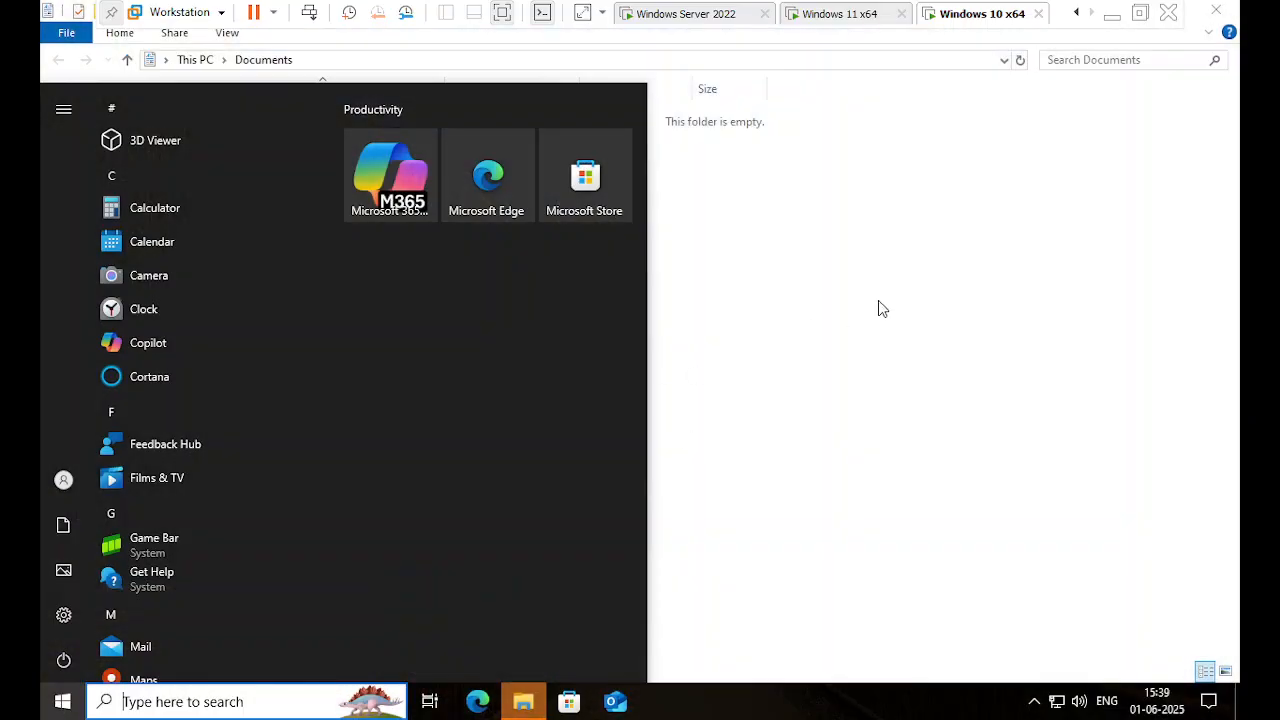
click(730, 310)
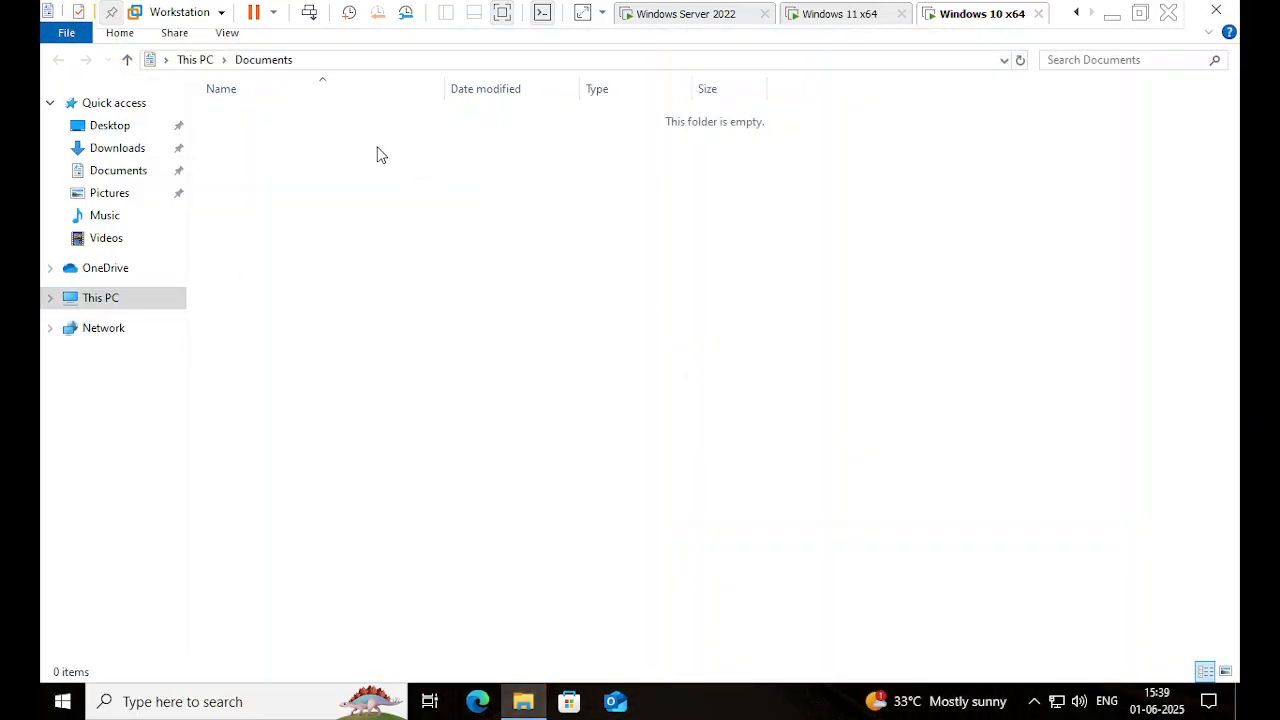
- Create a folder named 'New folder' on New Volume (E:)
click(147, 297)
double_click(754, 277)
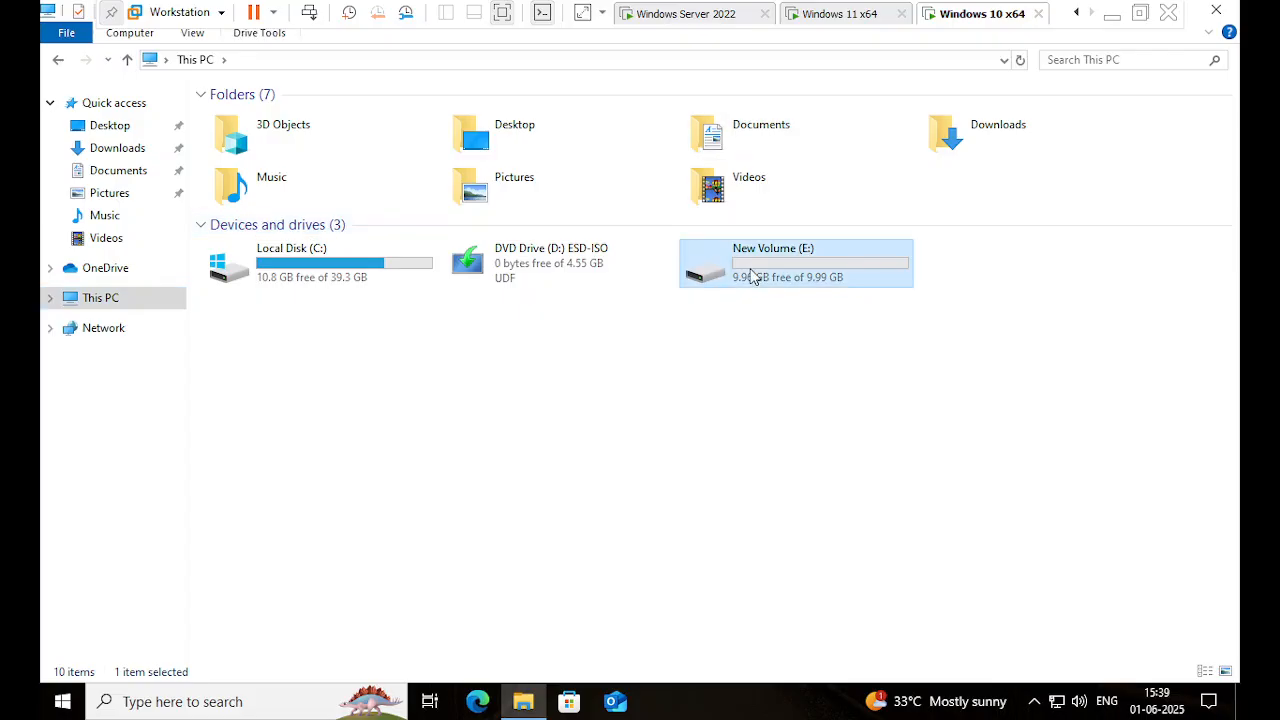
right_click(566, 264)
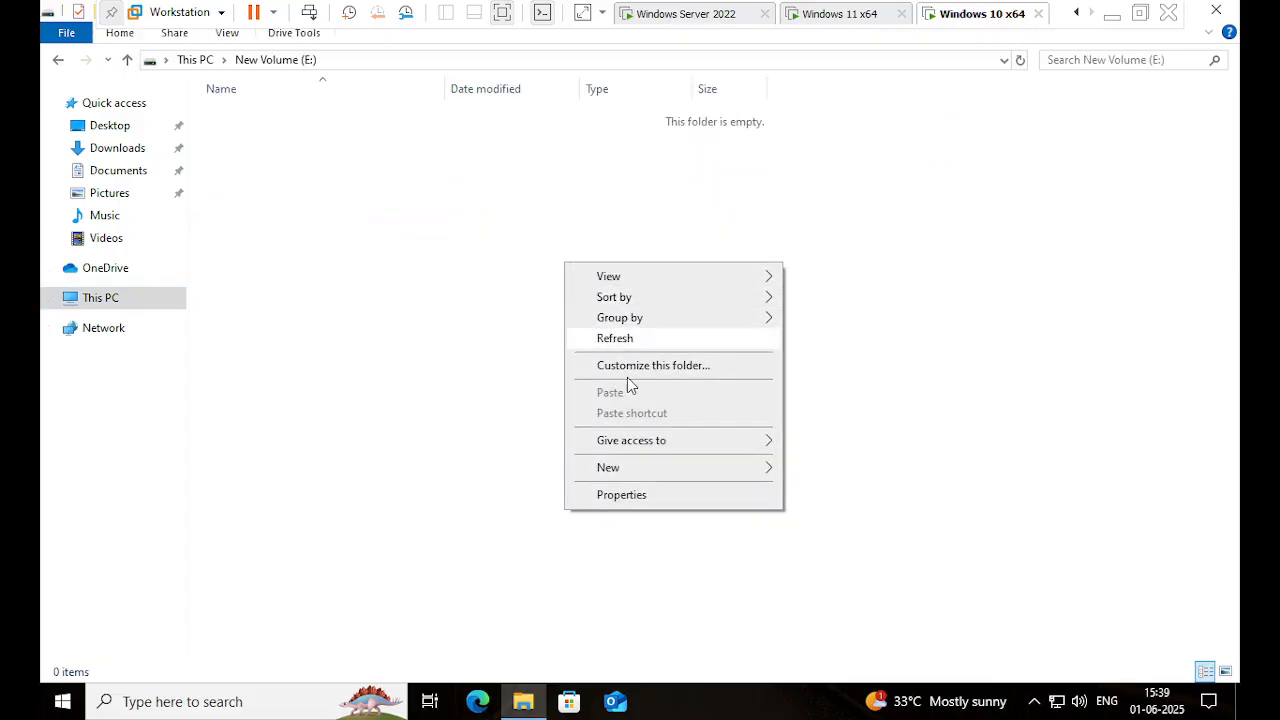
mouse_move(658, 469)
click(812, 467)
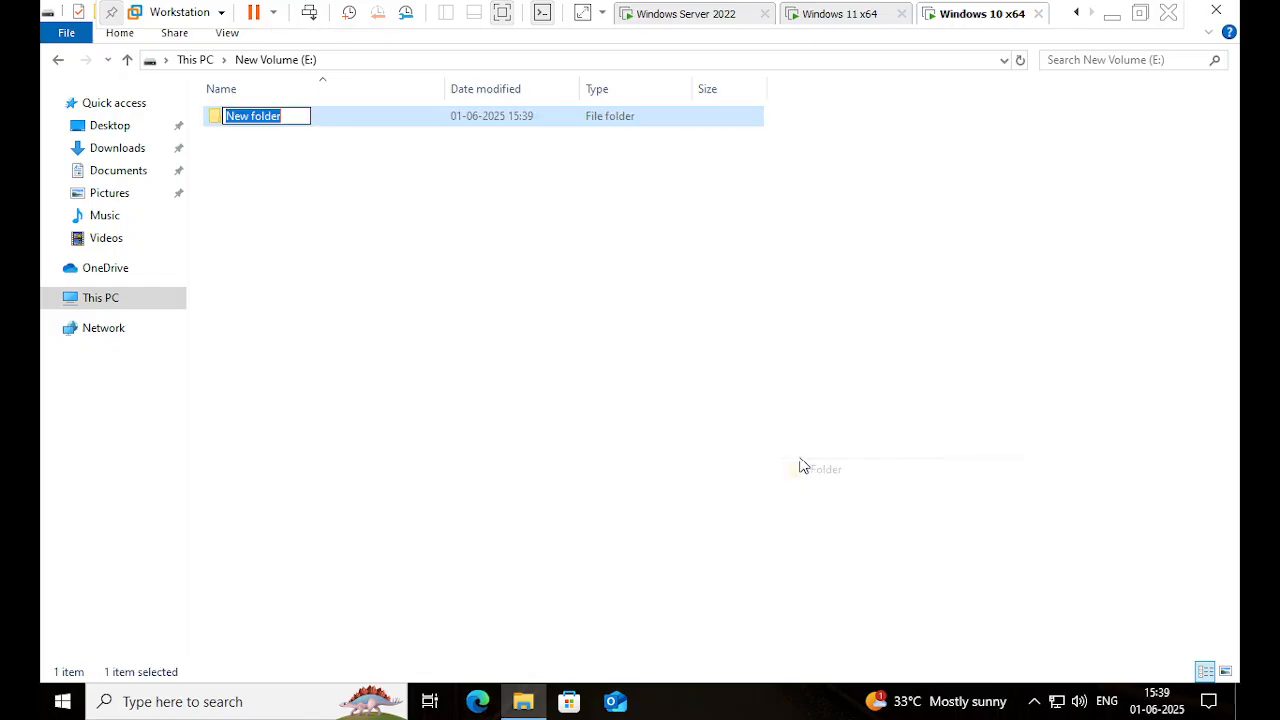
click(471, 277)
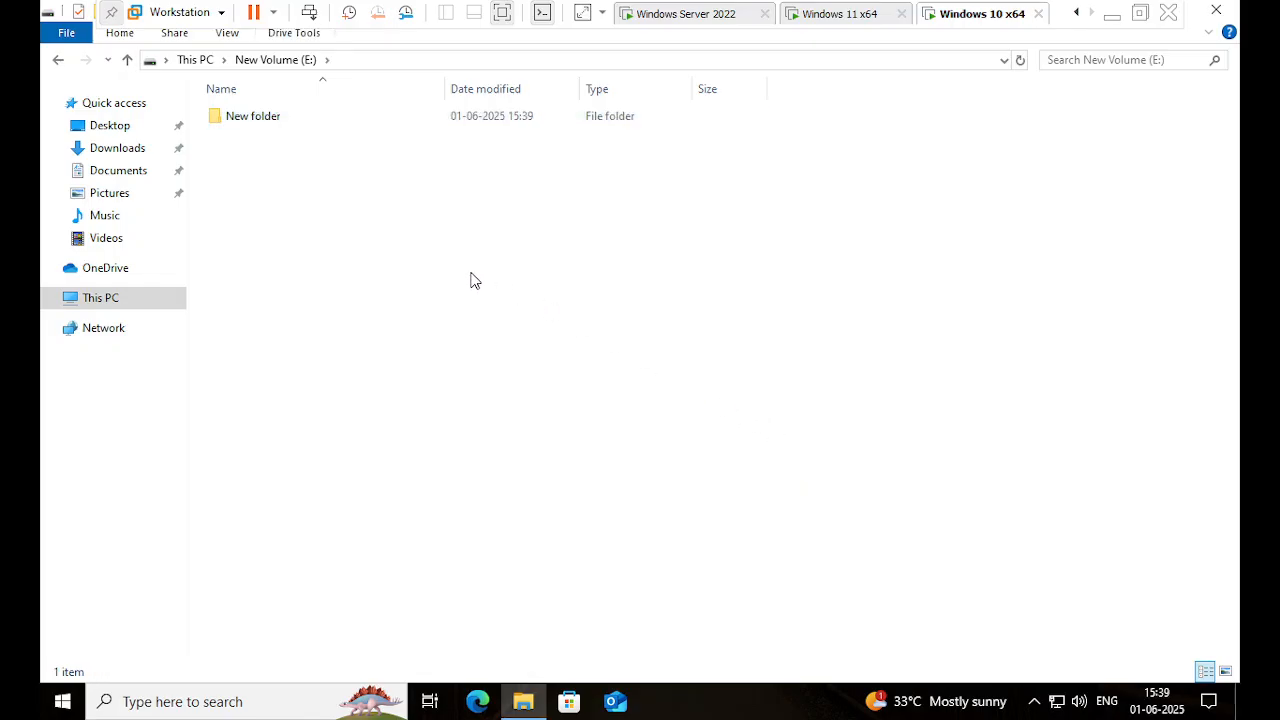
- Add a New Text Document to E: and go back to This PC
right_click(362, 207)
mouse_move(551, 433)
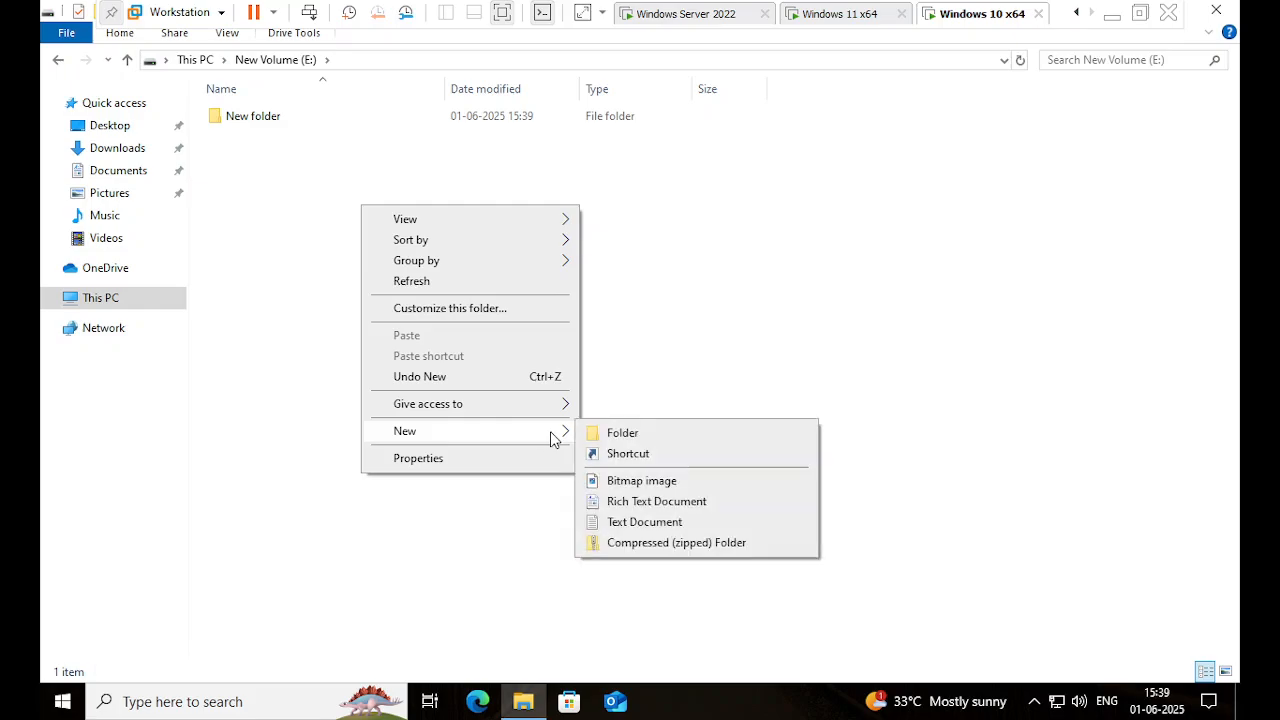
click(625, 524)
click(572, 351)
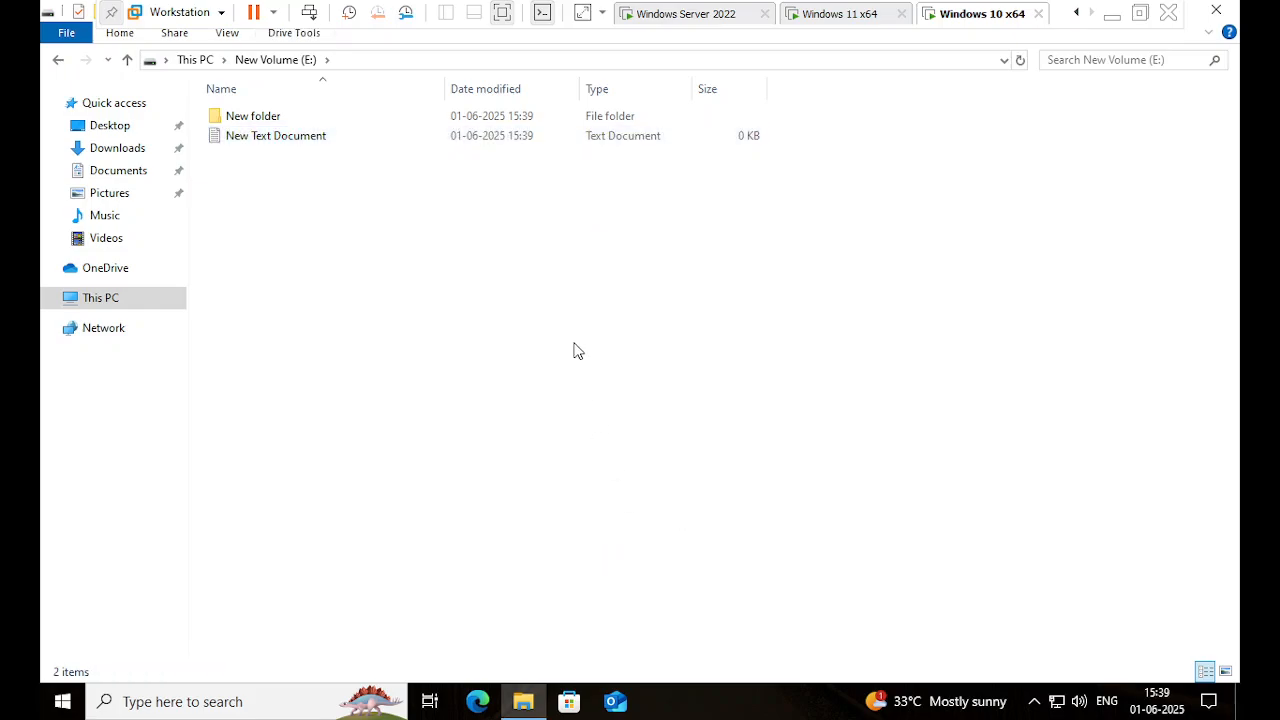
click(195, 59)
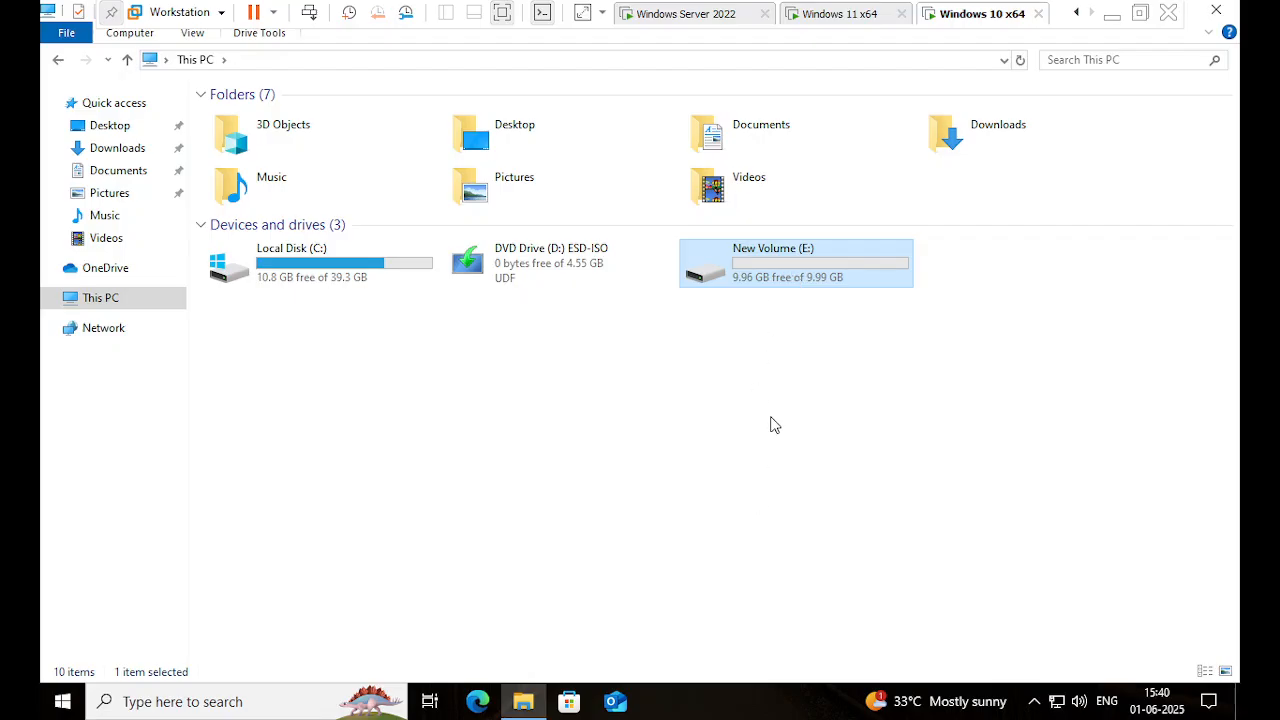
- Confirm New Volume (E:) contains the new folder and text document, then return to This PC
click(773, 405)
double_click(785, 287)
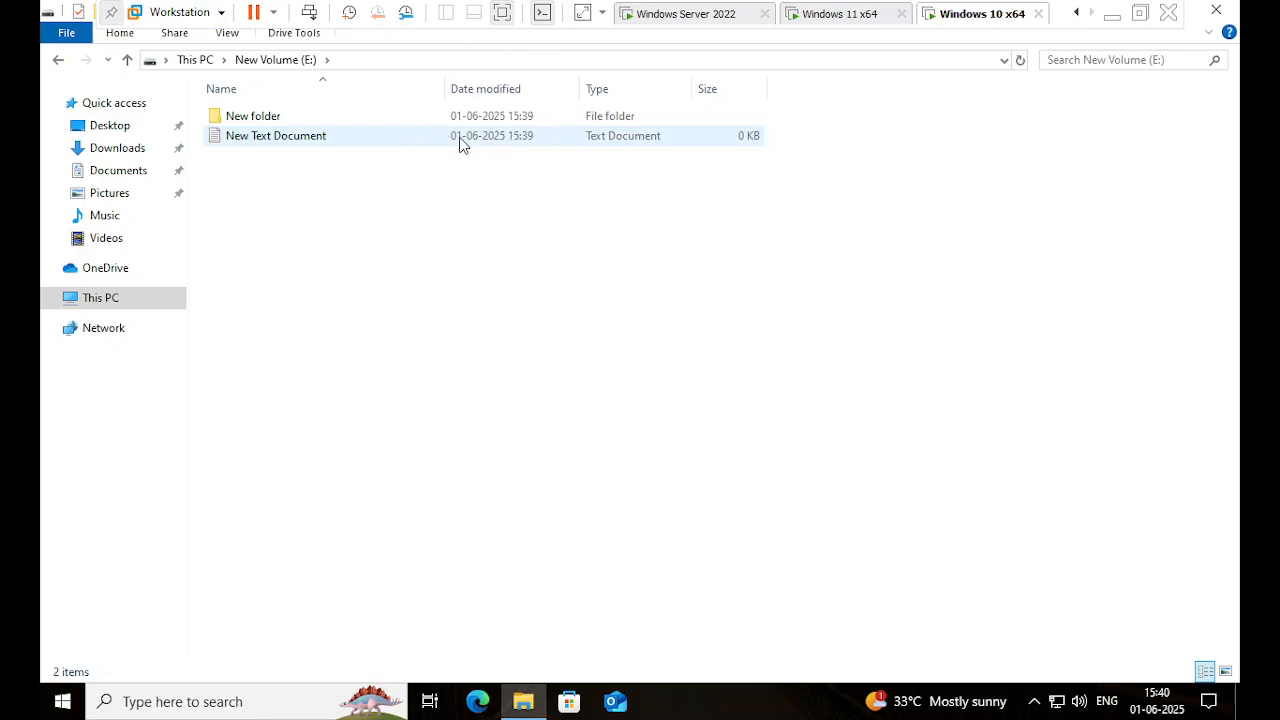
click(194, 59)
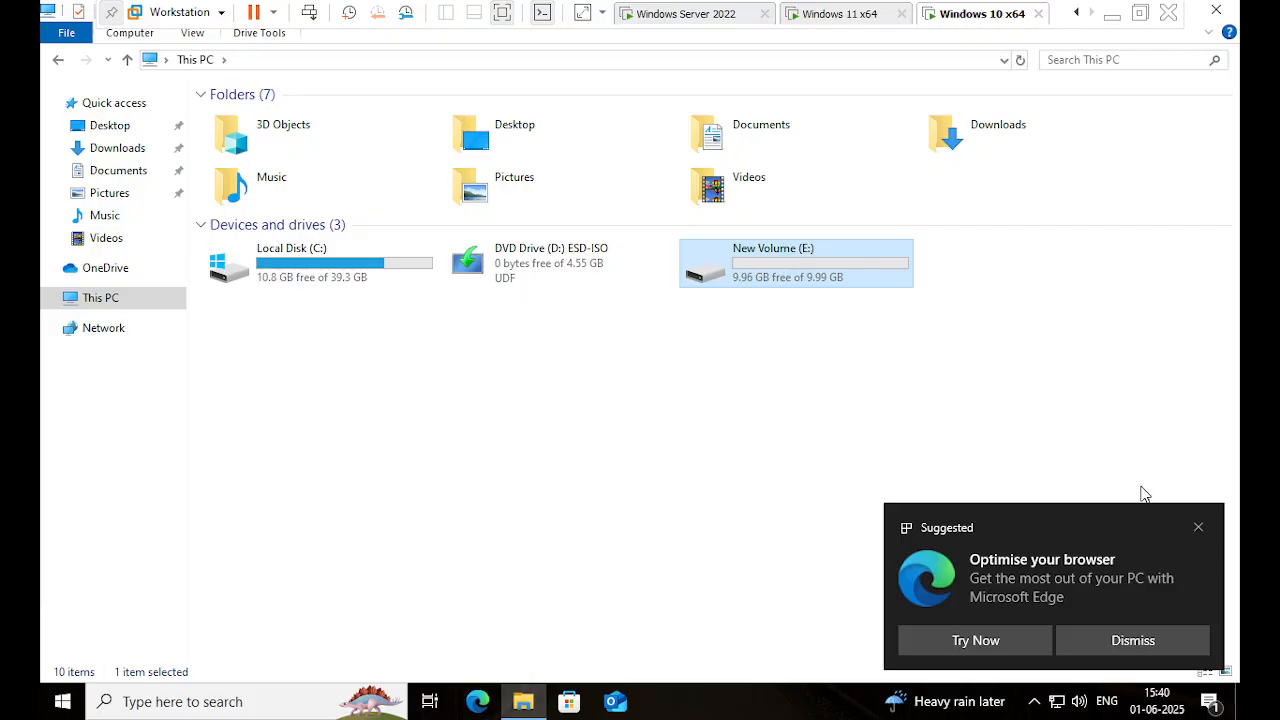
- Dismiss the Edge notification, recheck E:, and switch to the Windows 11 x64 machine
click(1197, 528)
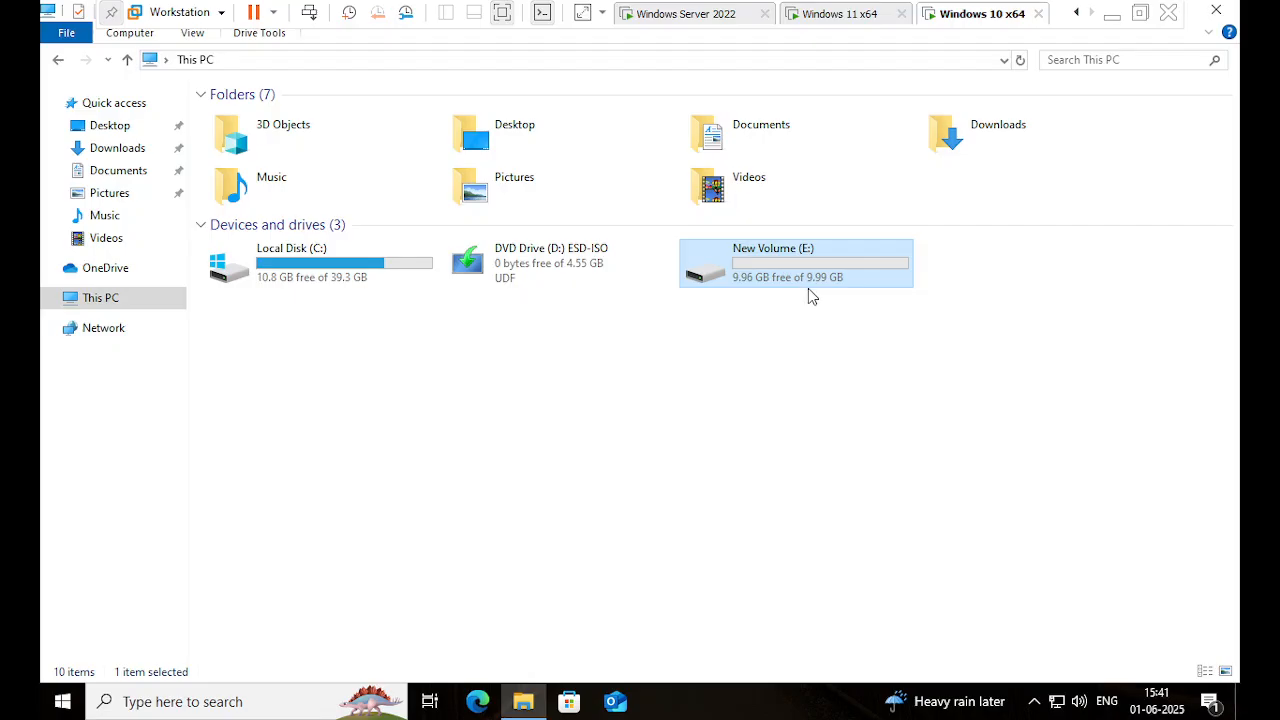
click(803, 405)
double_click(752, 270)
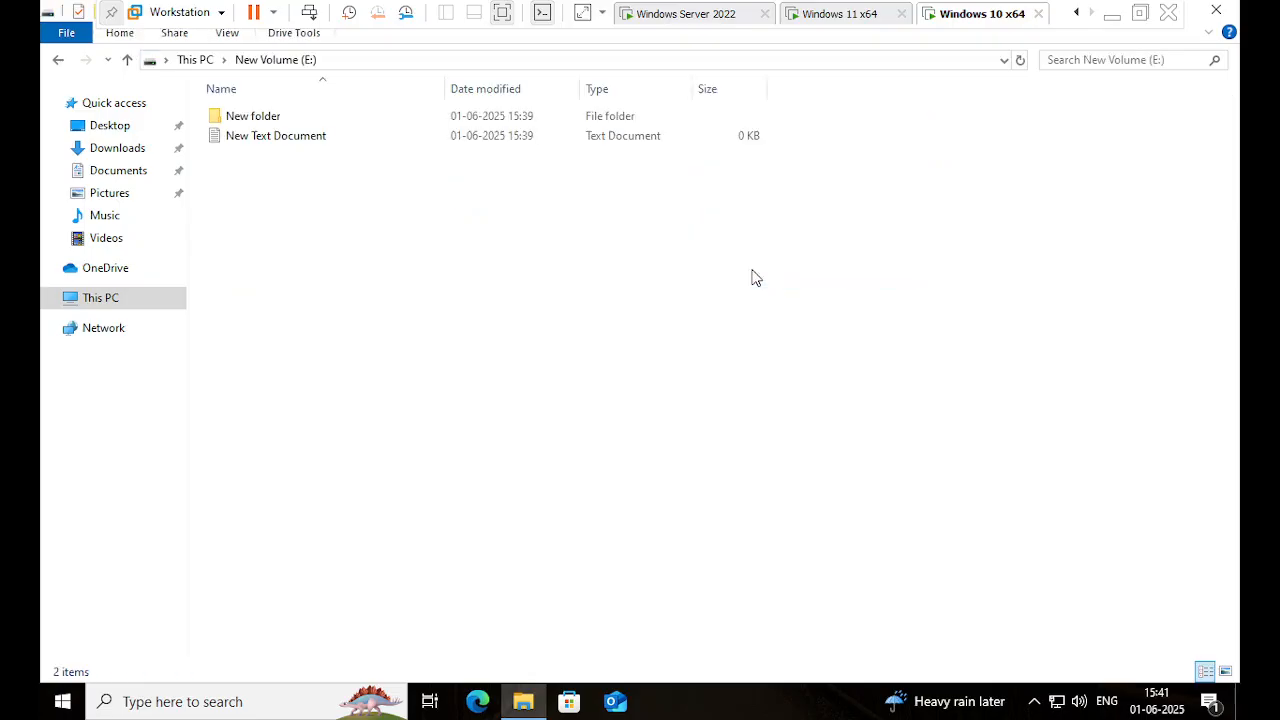
click(194, 62)
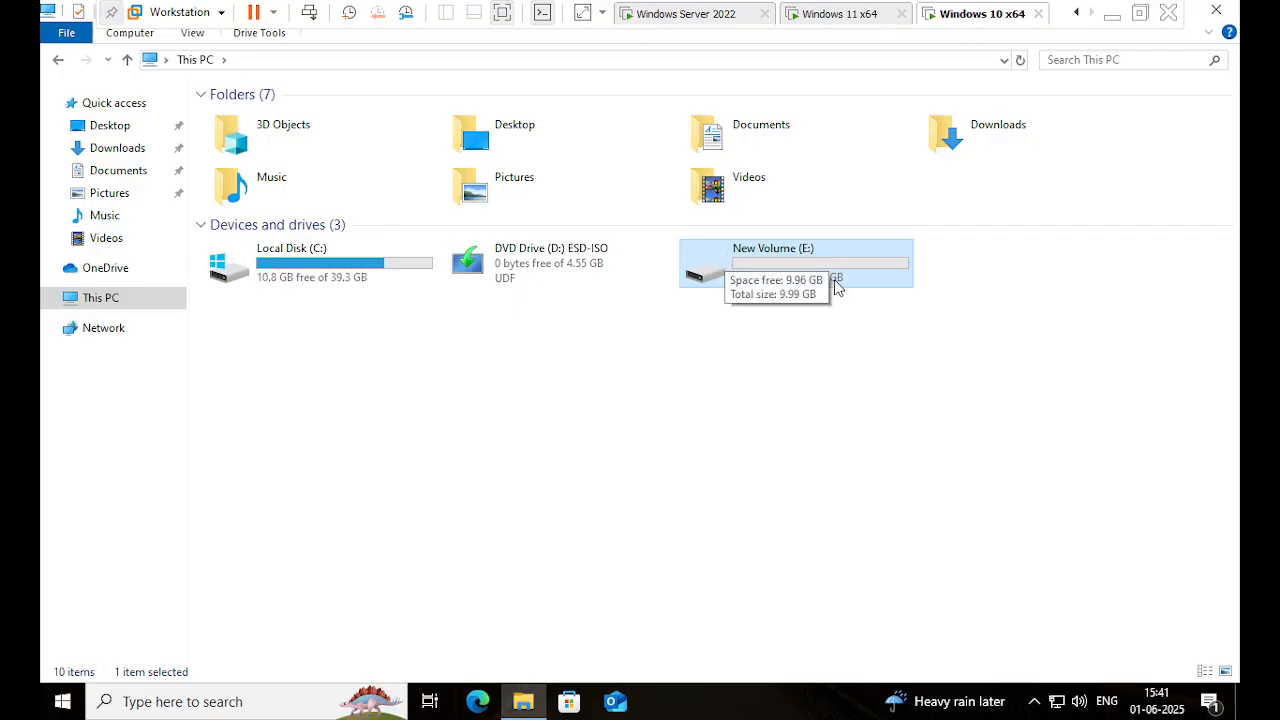
click(848, 14)
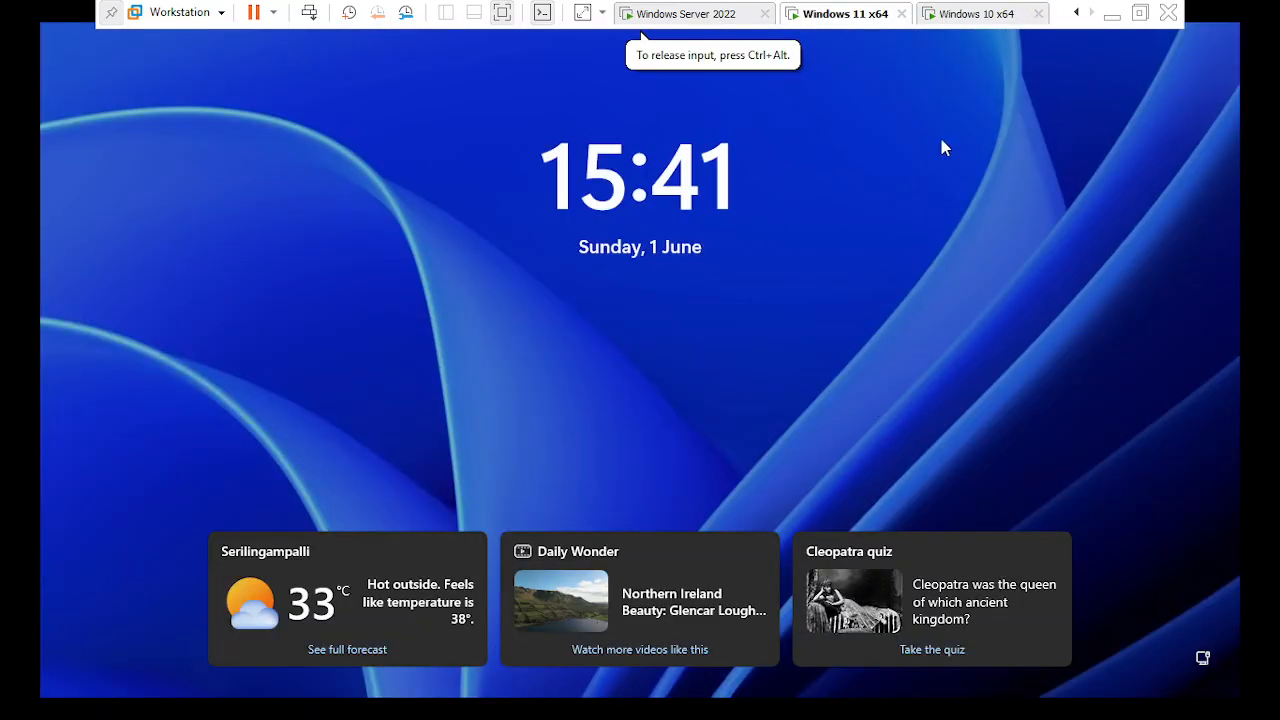
- Move between the Windows 10 and Windows 11 guests, ending on the Windows Server 2022 machine
click(986, 18)
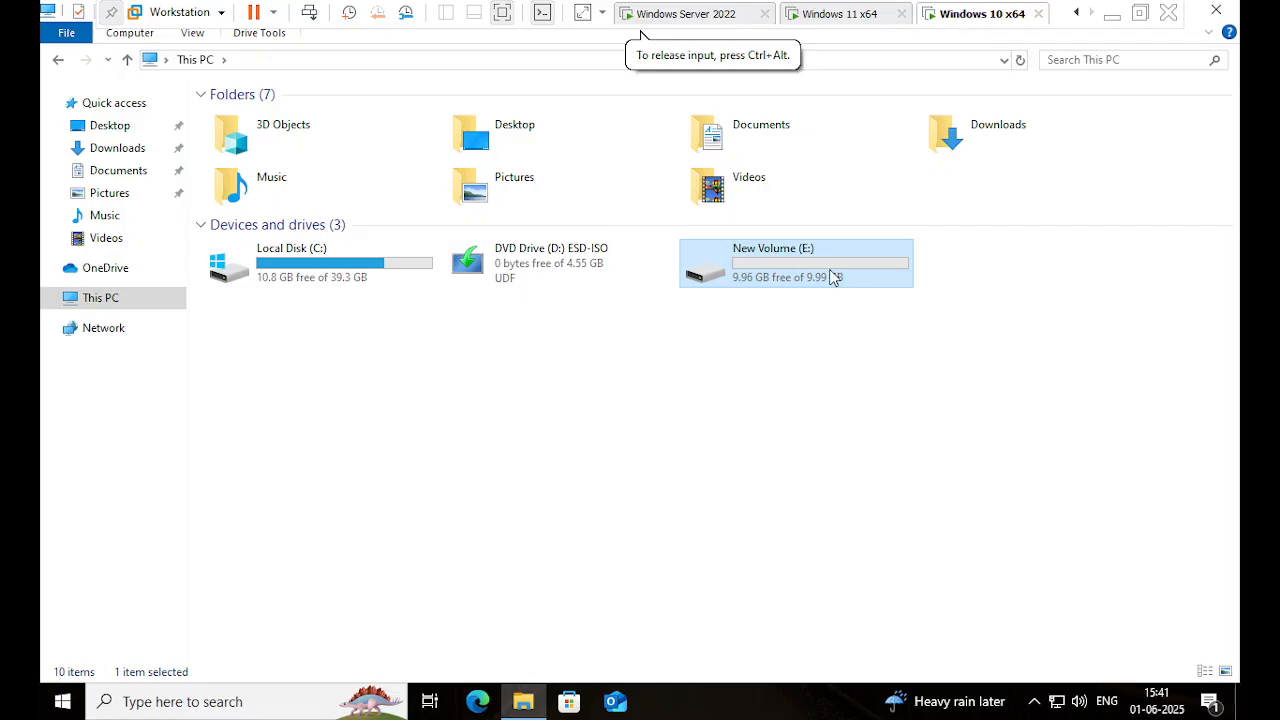
double_click(833, 277)
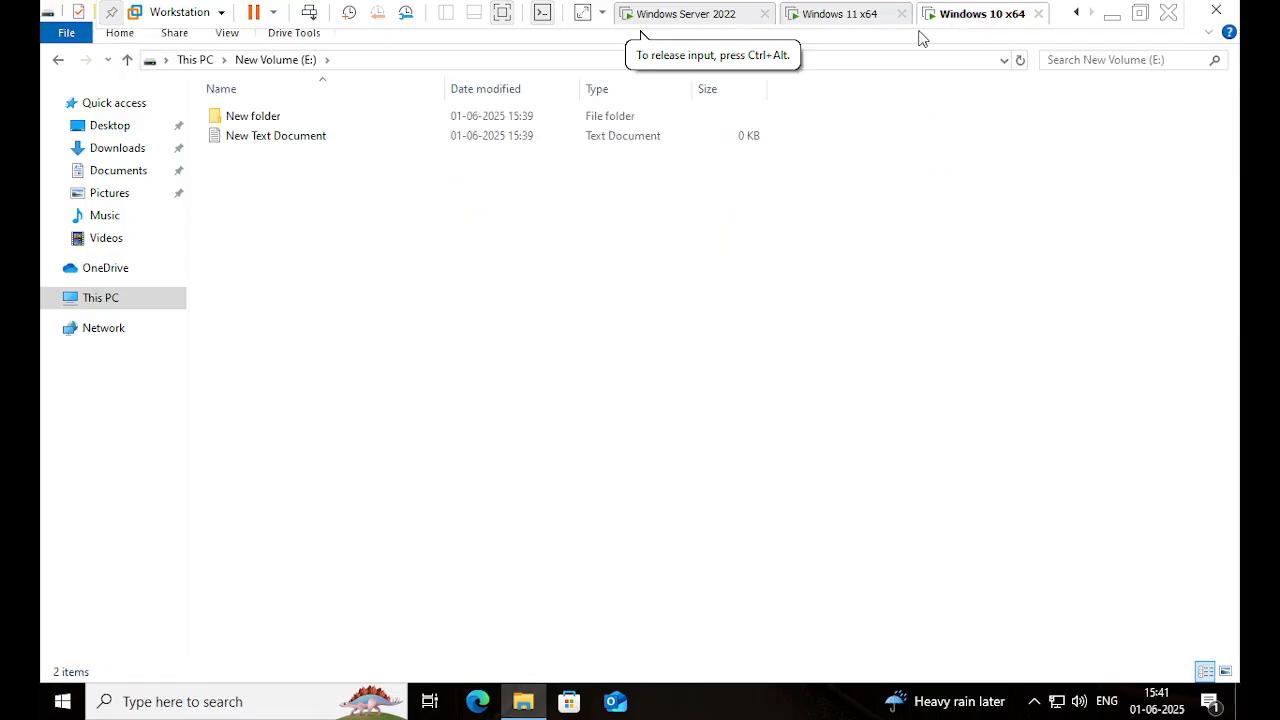
click(855, 18)
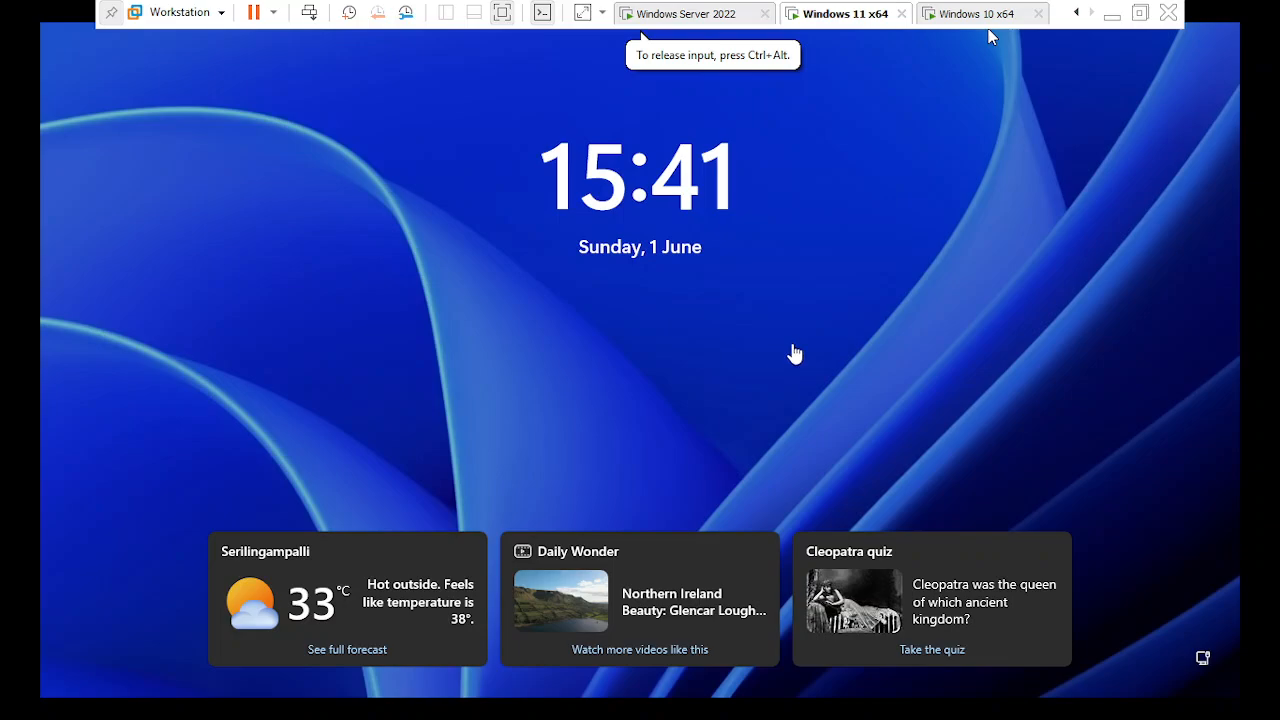
click(960, 18)
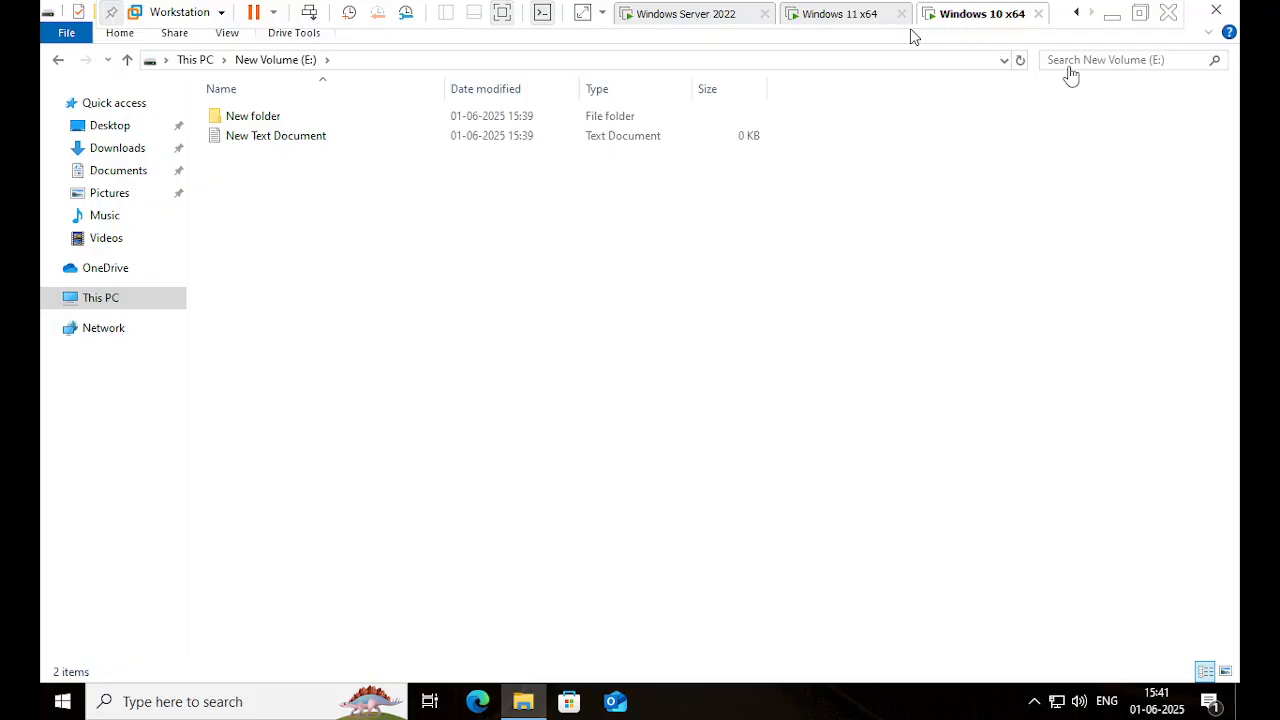
click(131, 316)
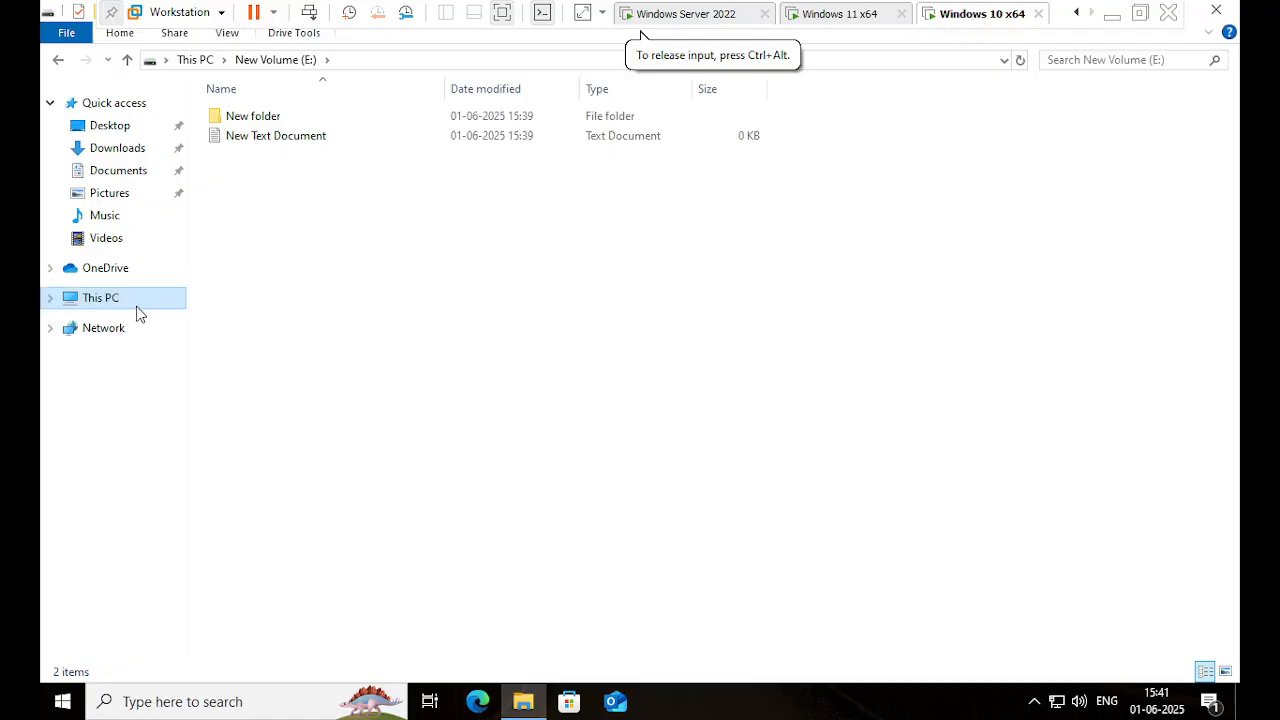
click(139, 304)
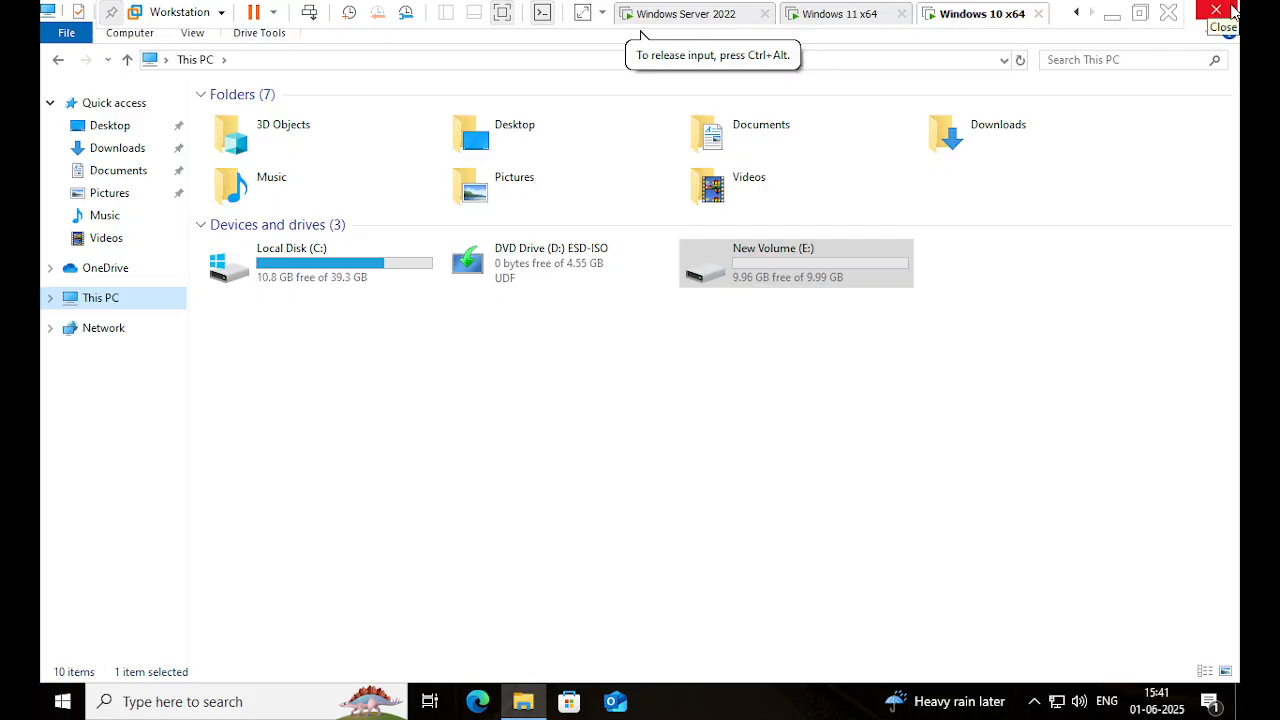
click(845, 16)
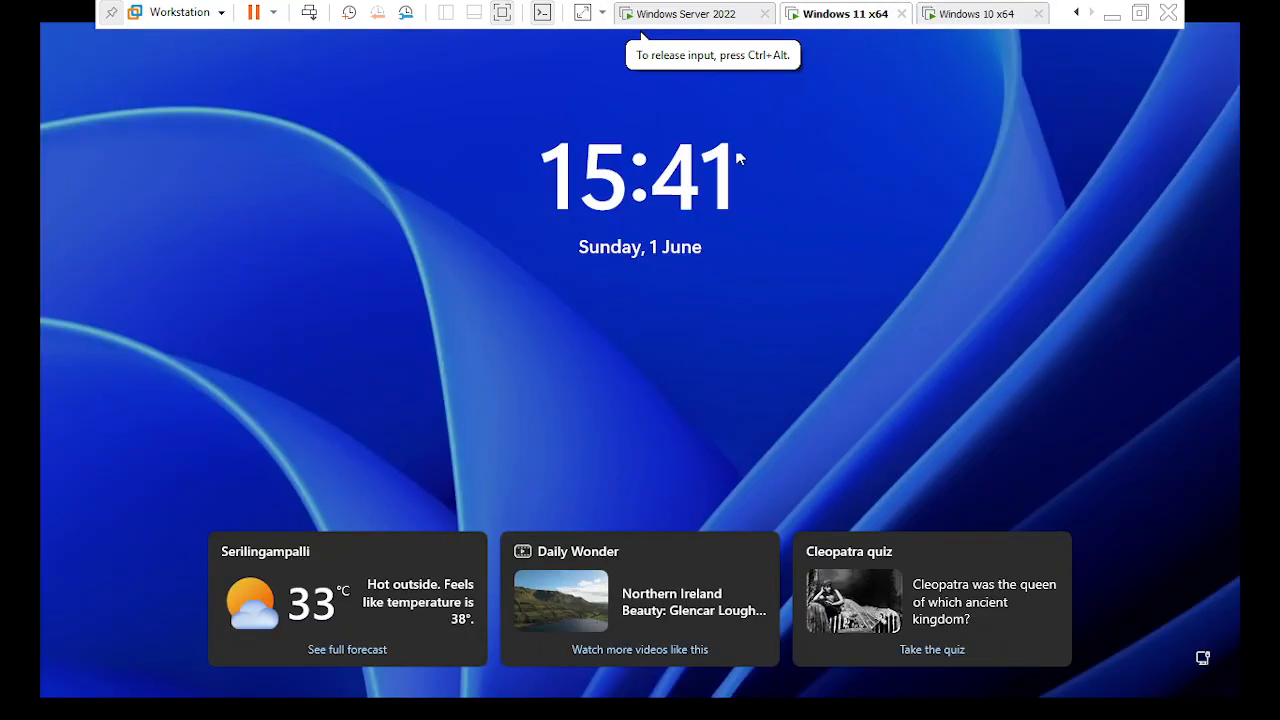
click(648, 14)
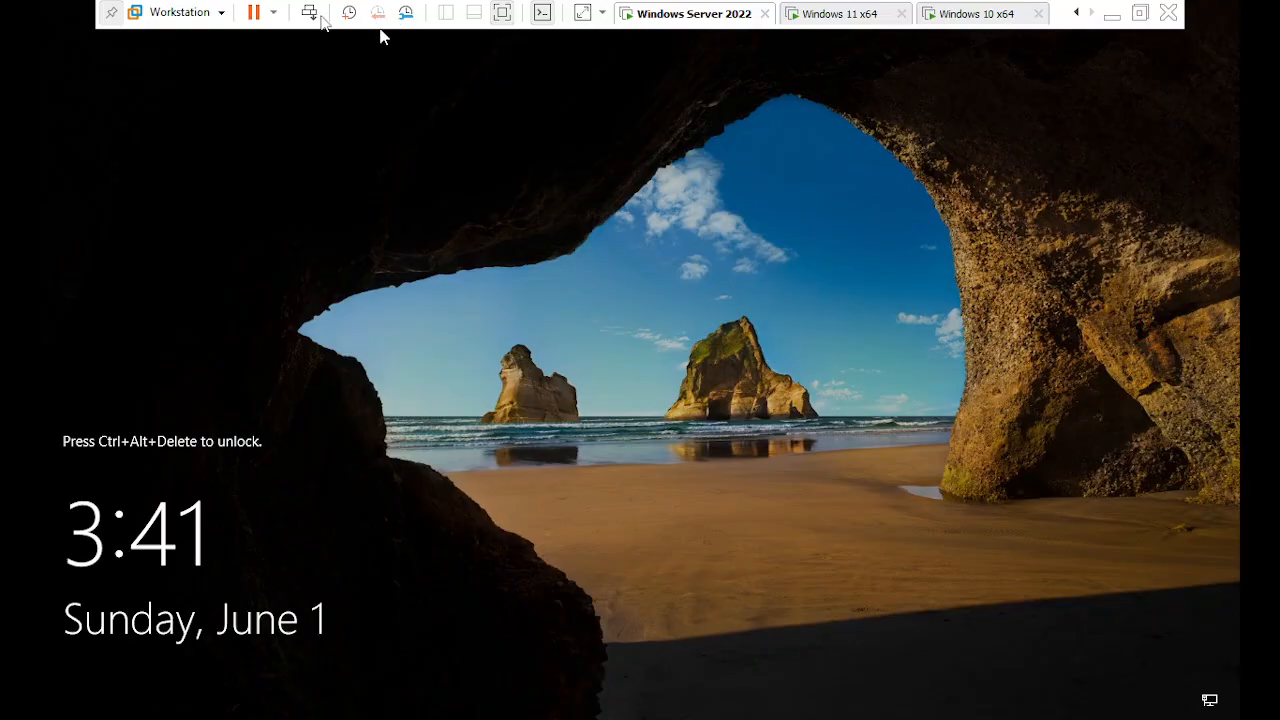
- Unlock Windows Server 2022 by signing in with the administrator password
click(309, 30)
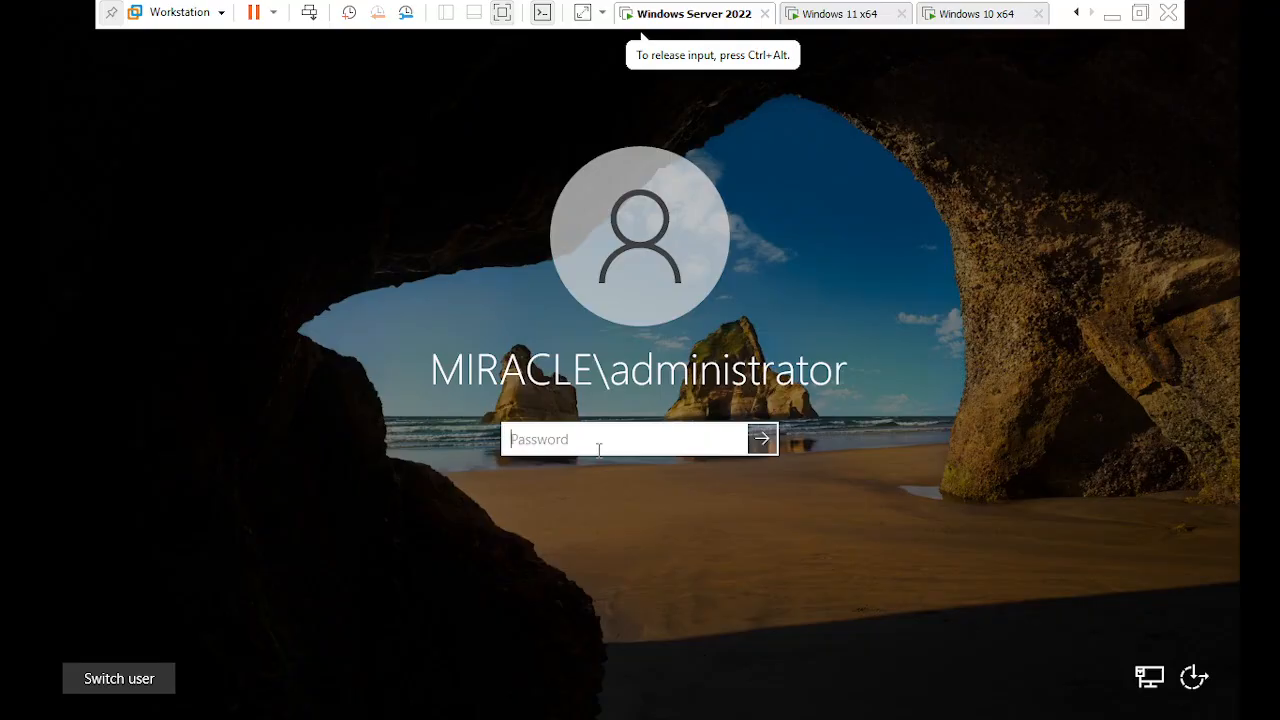
text(••••)
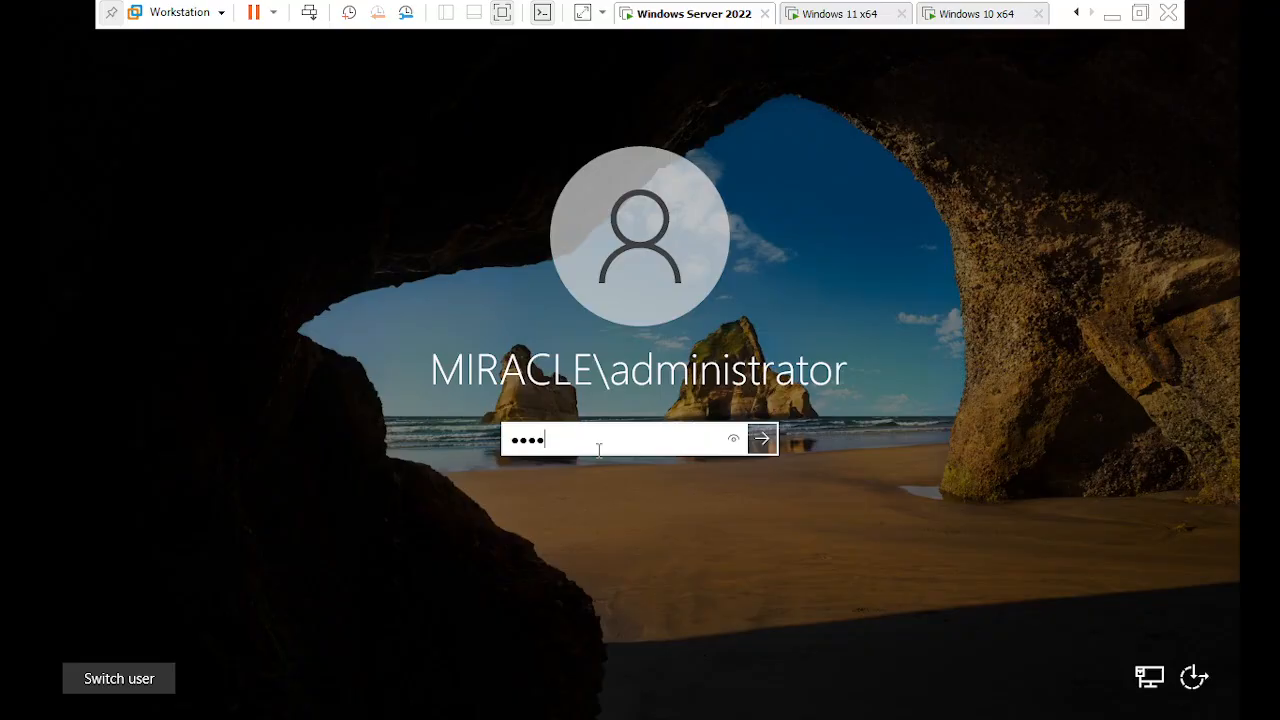
text(•••••••)
key(Return)
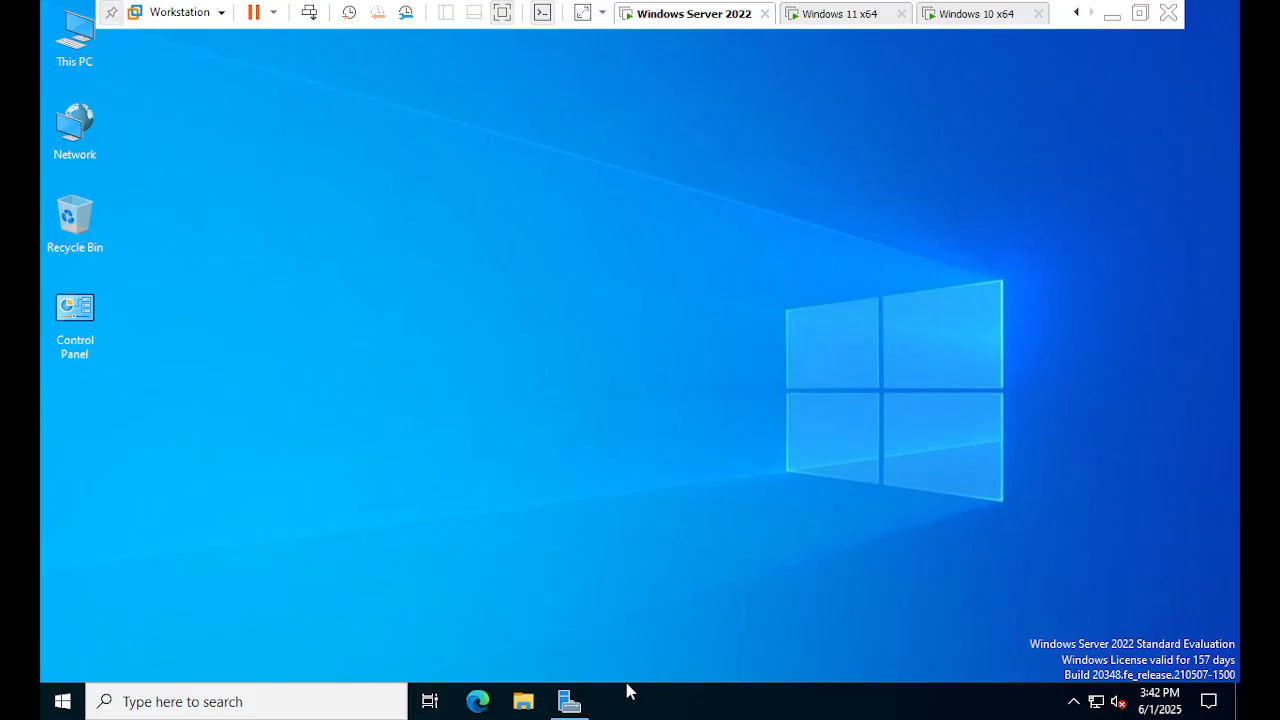
click(1073, 704)
- Open Server Manager maximized and go to File and Storage Services > Shares
click(569, 701)
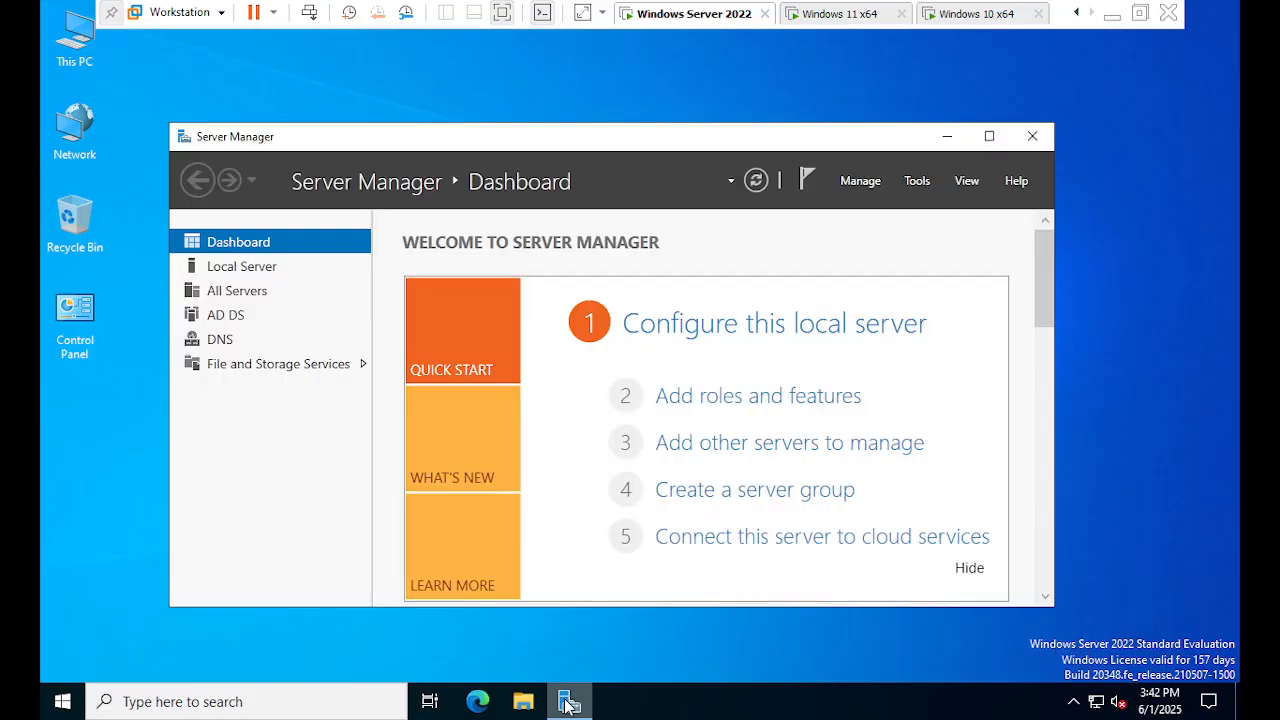
click(988, 138)
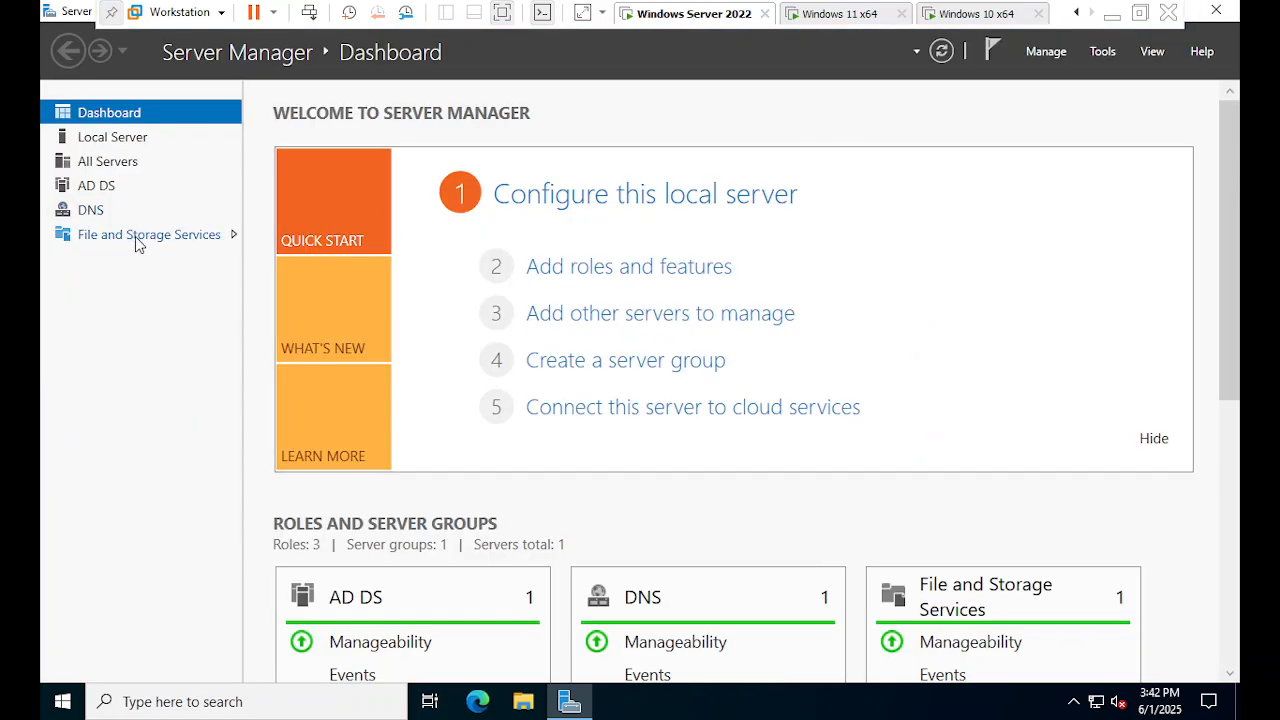
click(183, 240)
key(ctrl)
key(ctrl)
click(186, 242)
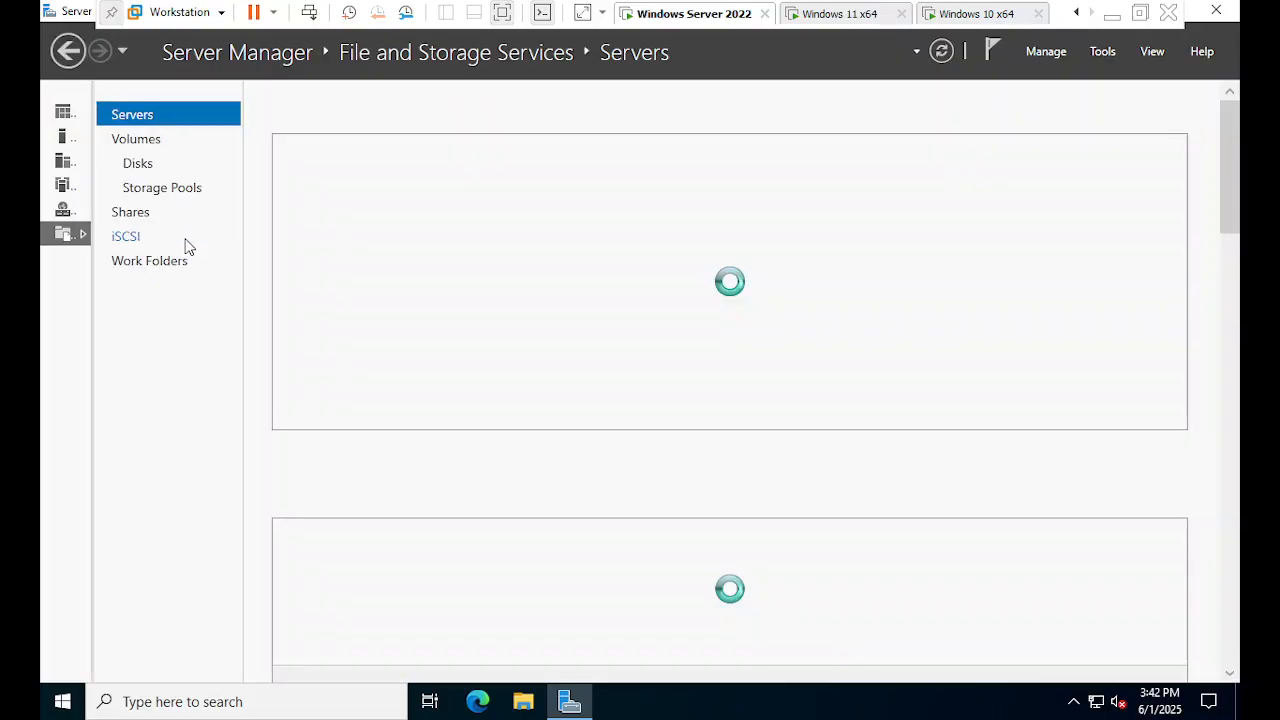
click(130, 212)
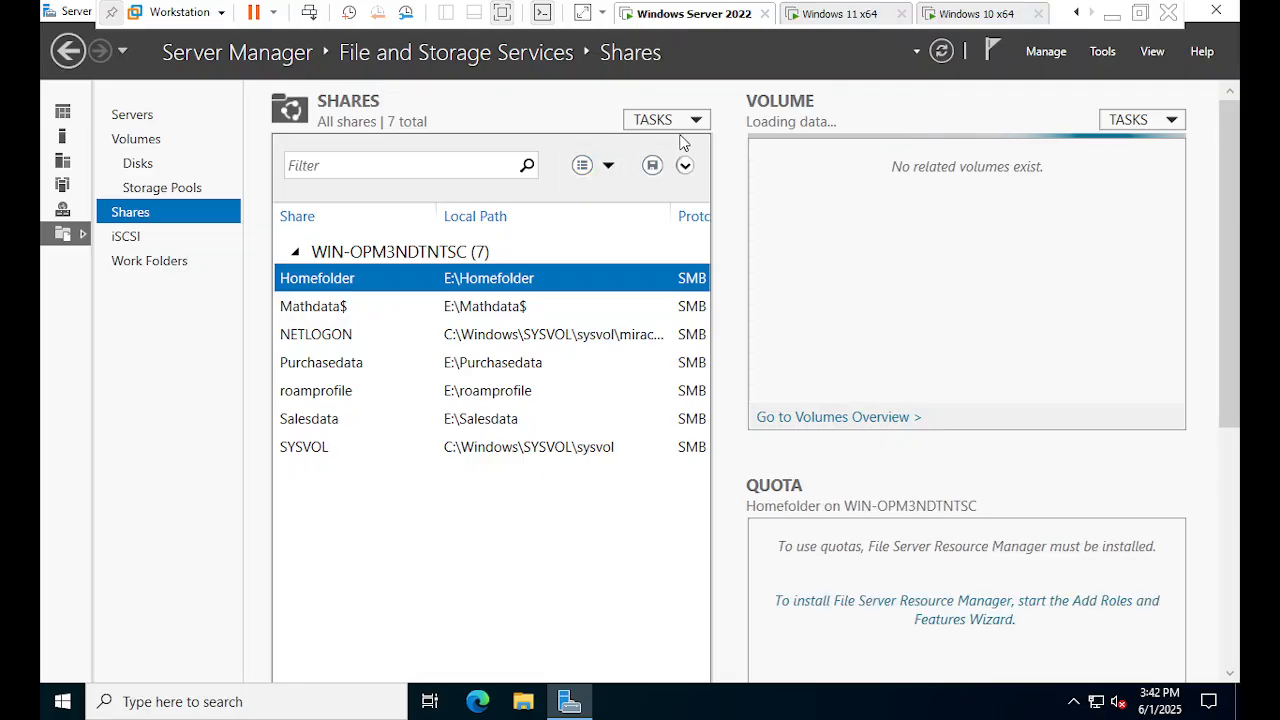
- Start a New Share with the SMB Share - Quick profile and choose Type a custom path
click(677, 125)
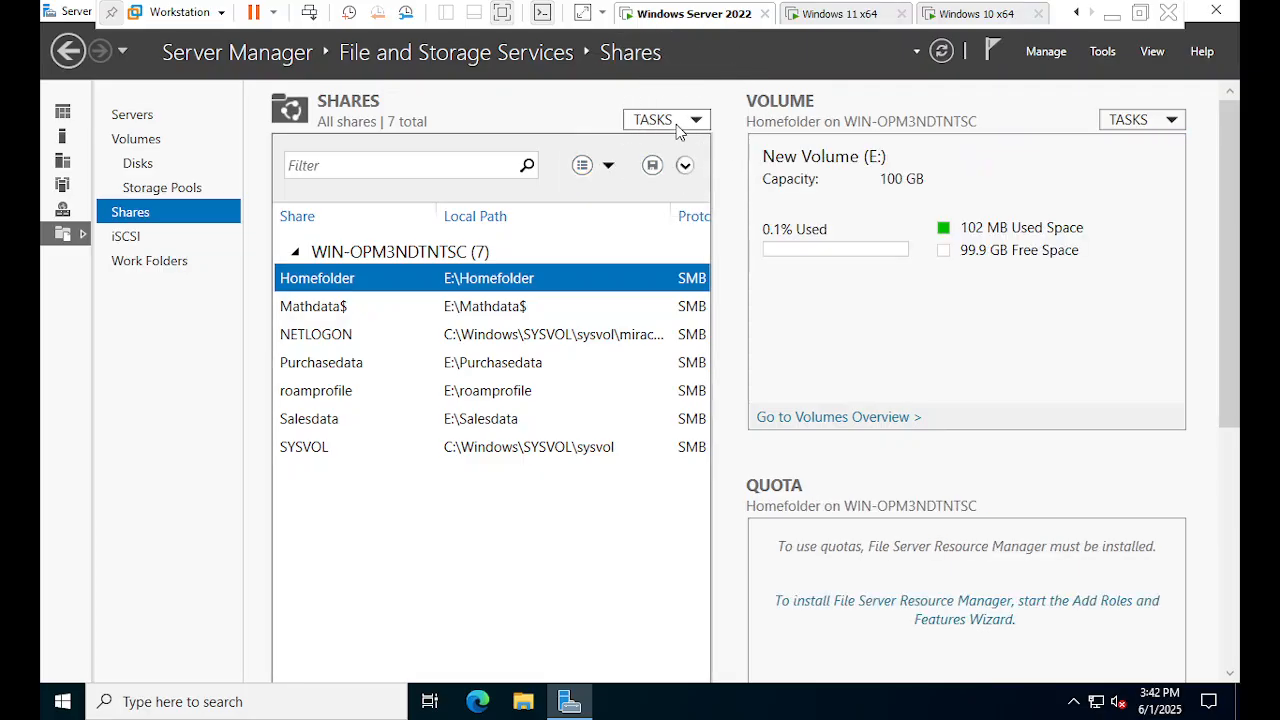
click(683, 146)
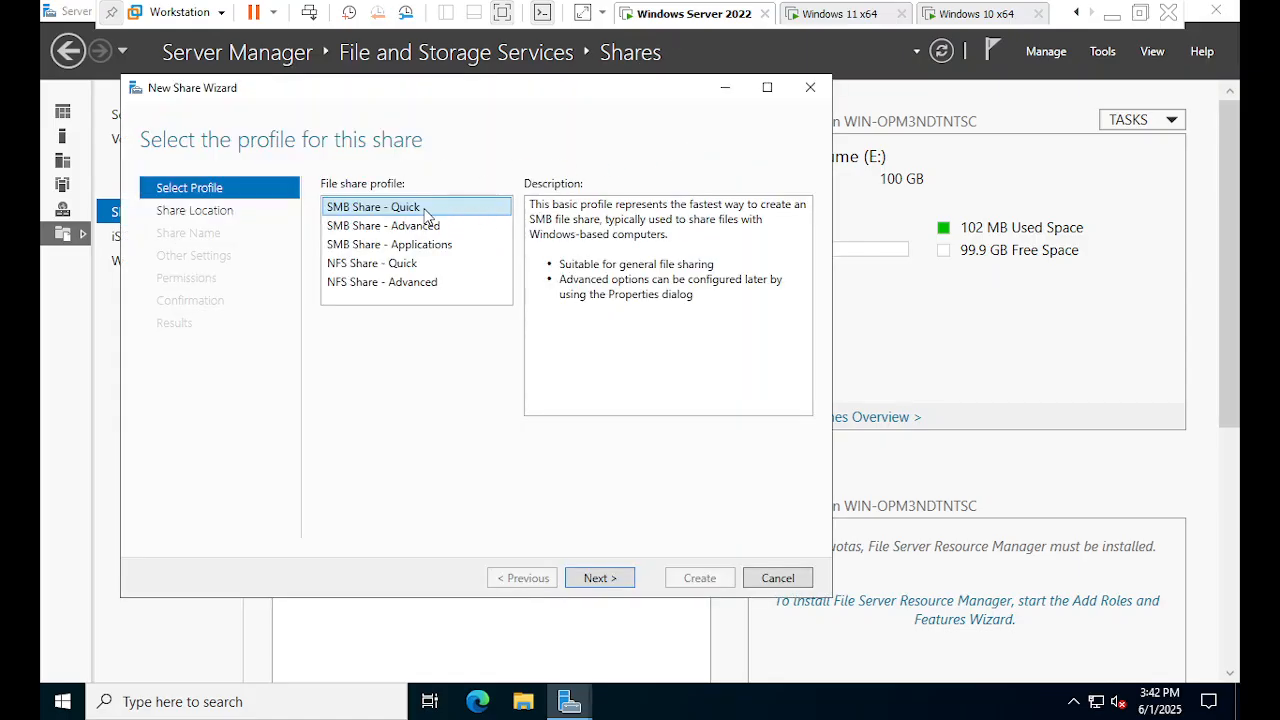
click(396, 209)
key(Escape)
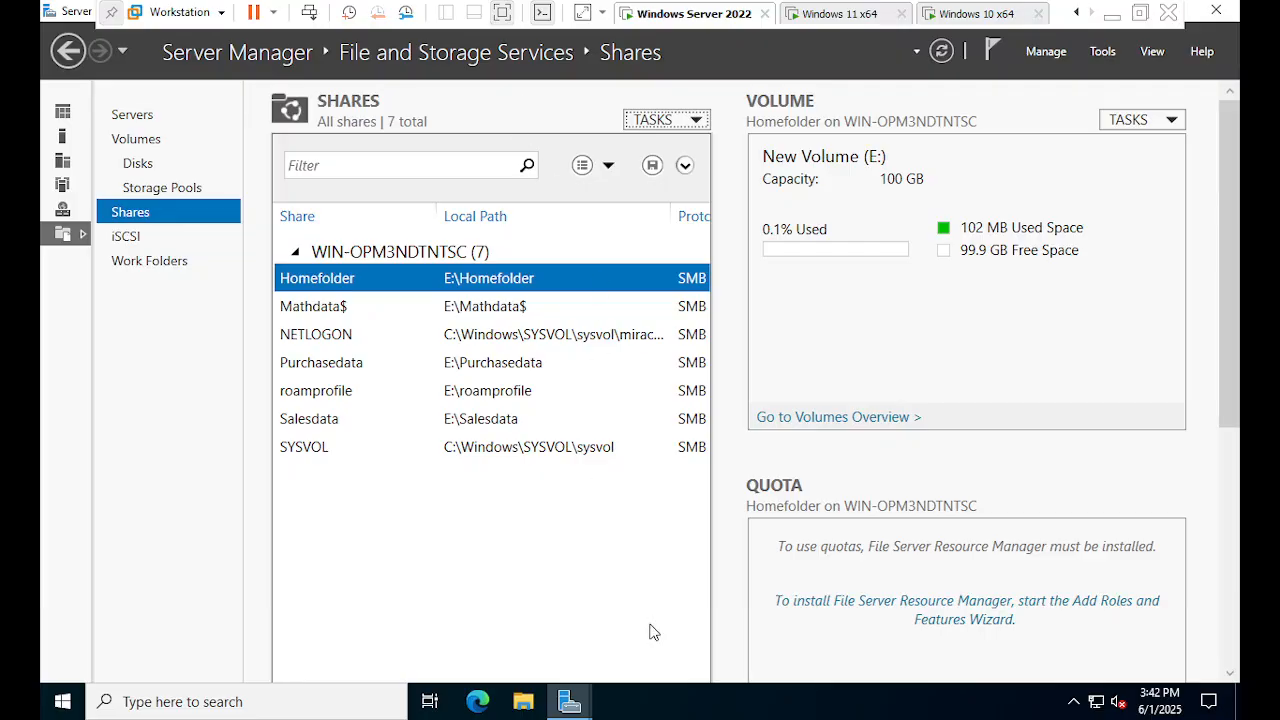
click(674, 655)
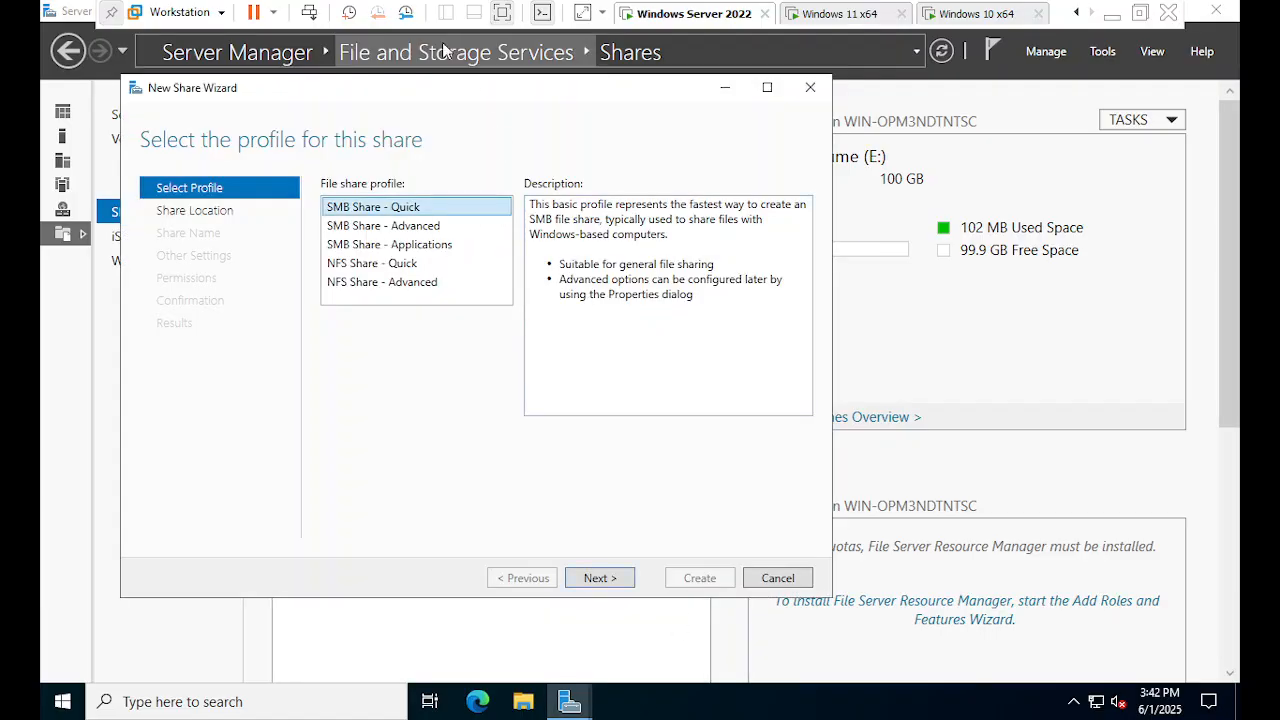
click(418, 62)
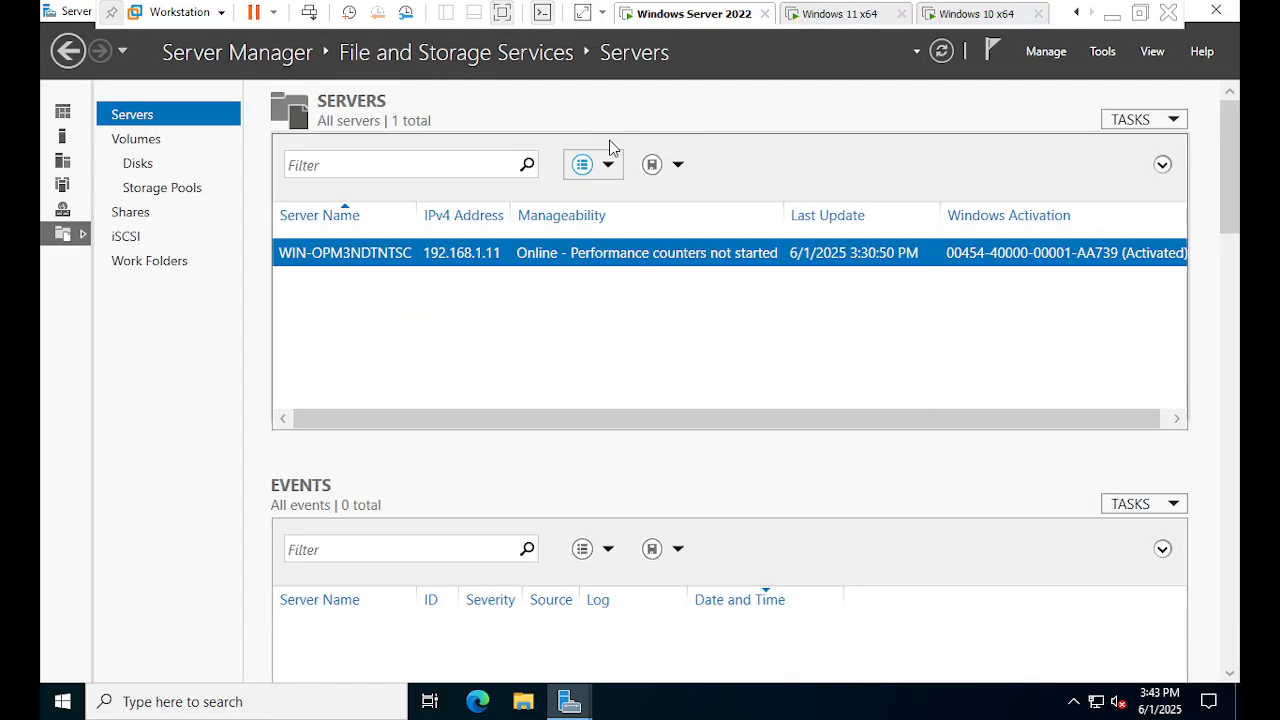
mouse_move(604, 710)
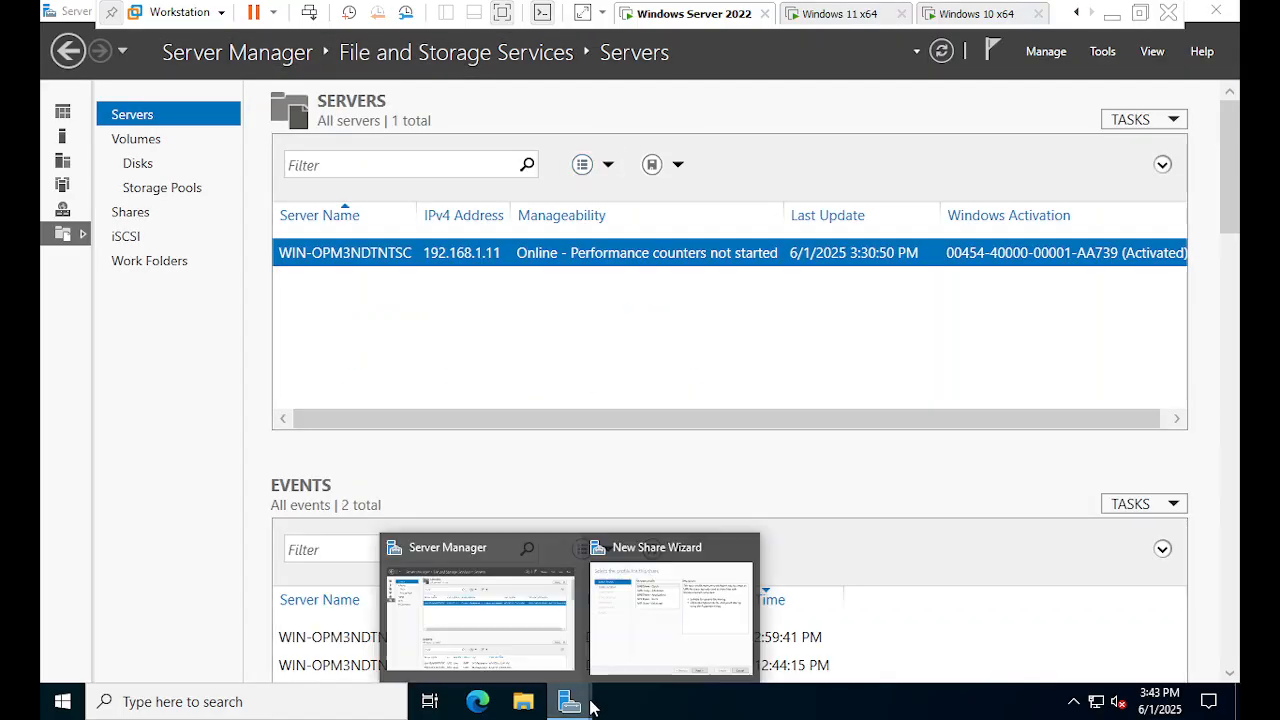
click(654, 648)
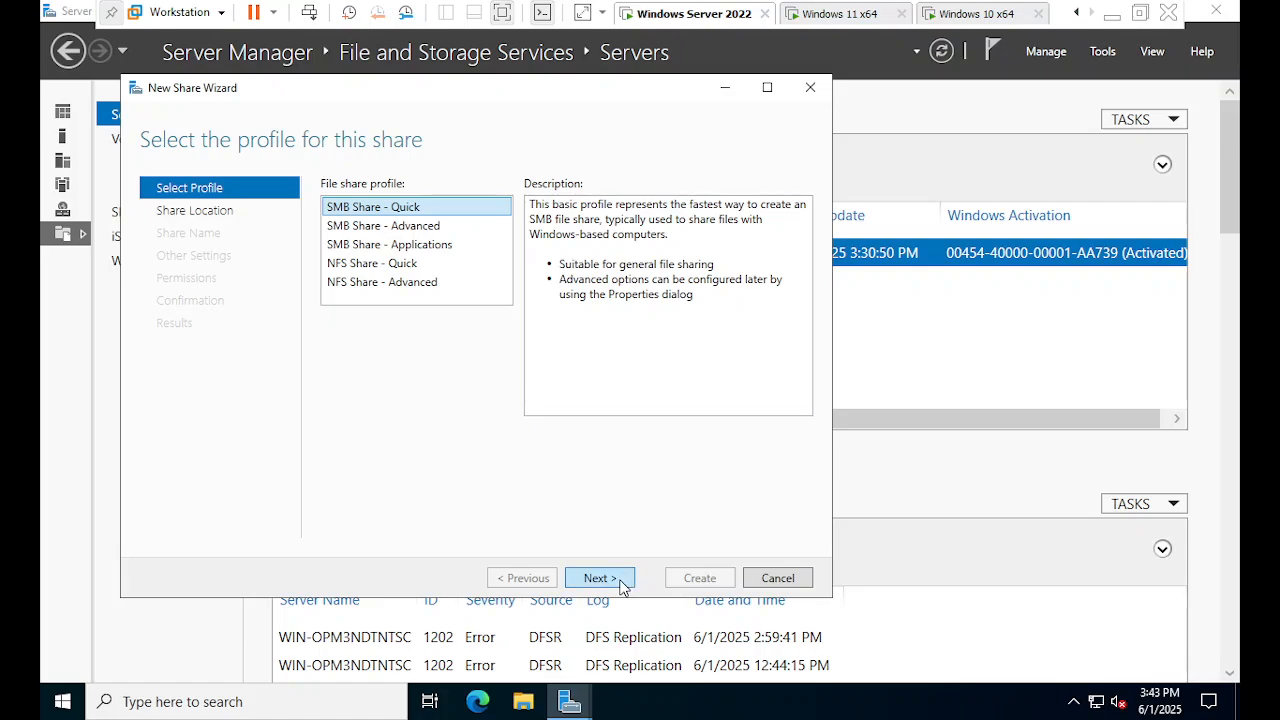
click(614, 579)
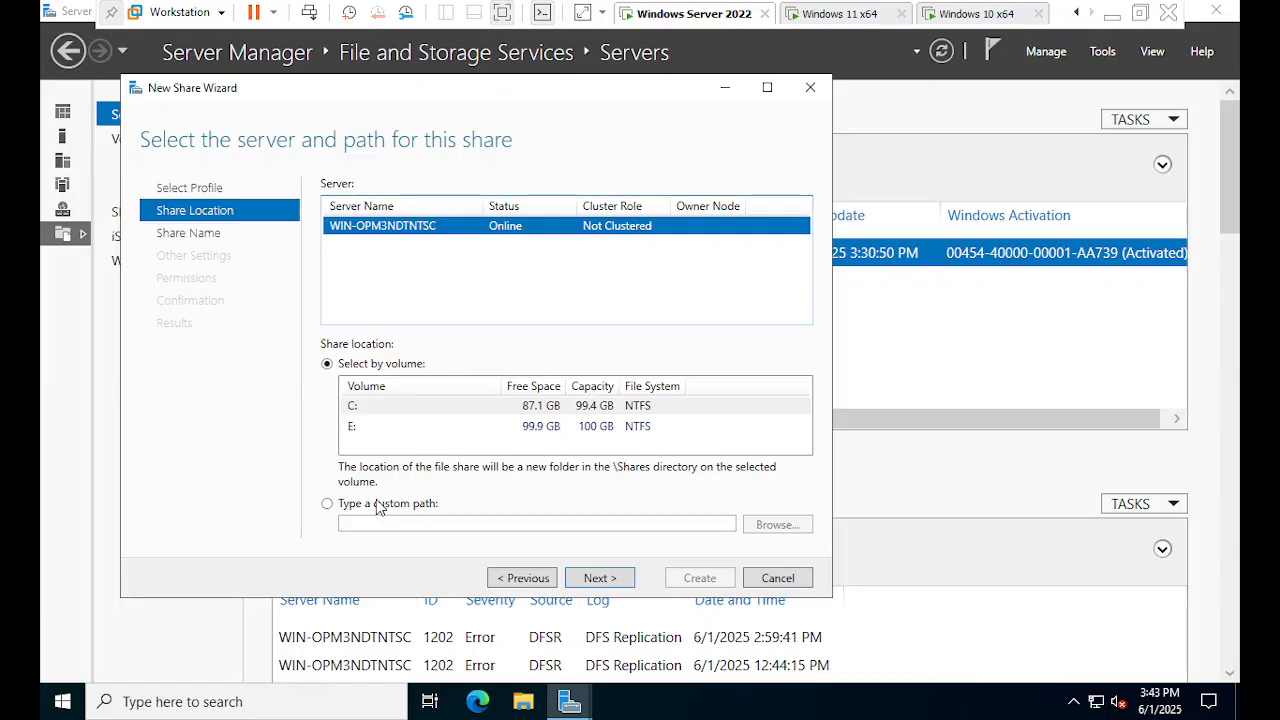
key(ctrl)
key(ctrl)
key(ctrl)
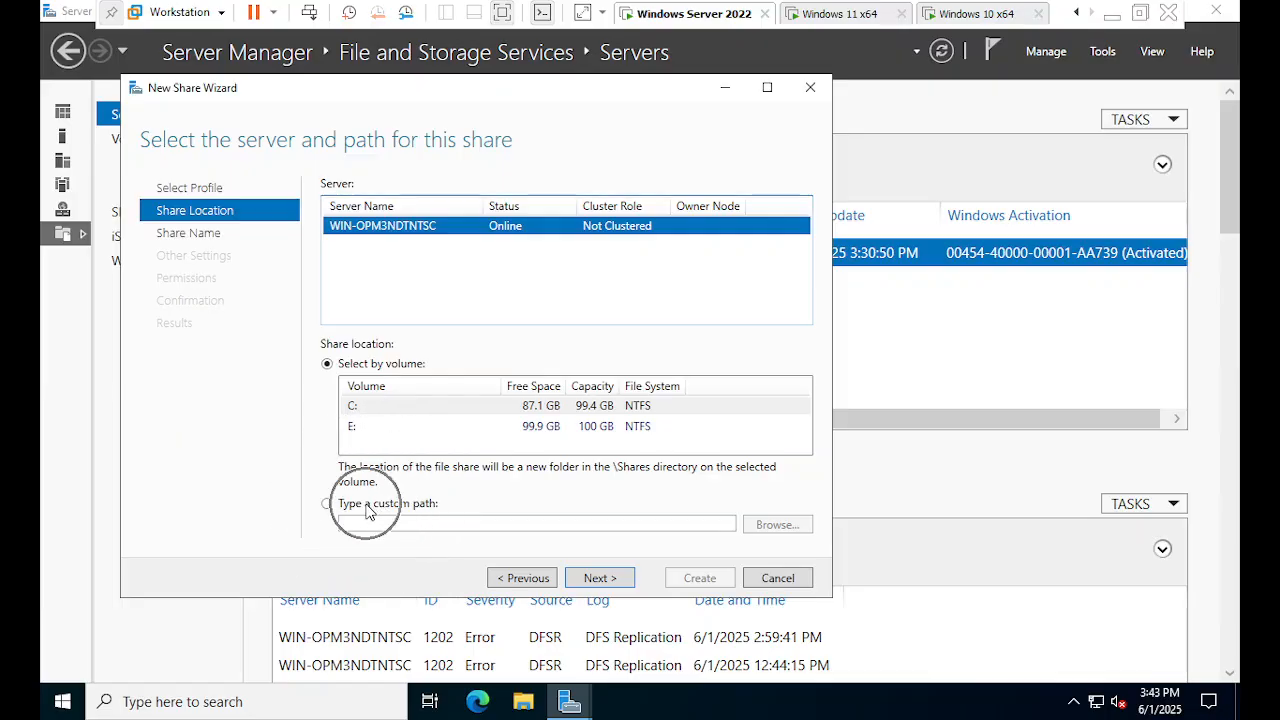
click(368, 507)
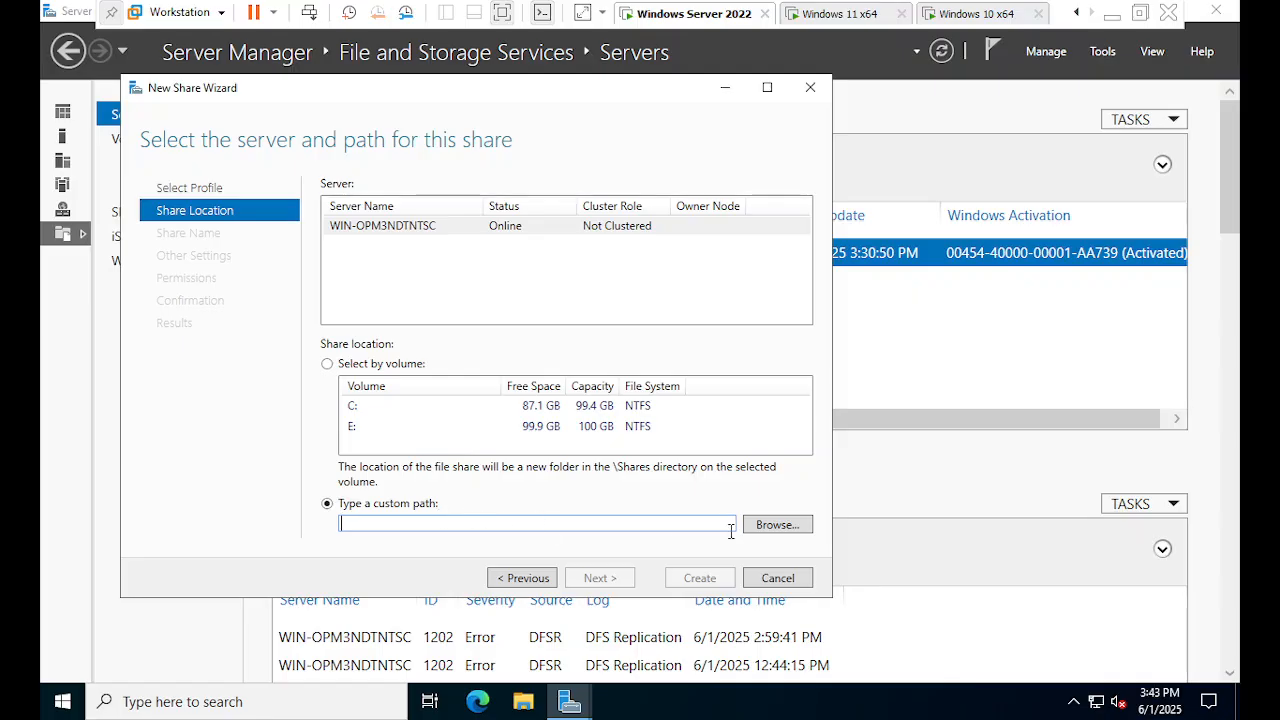
key(ctrl)
- Create a Homefile folder on New Volume (E:) and select E:\Homefile as the share path
click(772, 528)
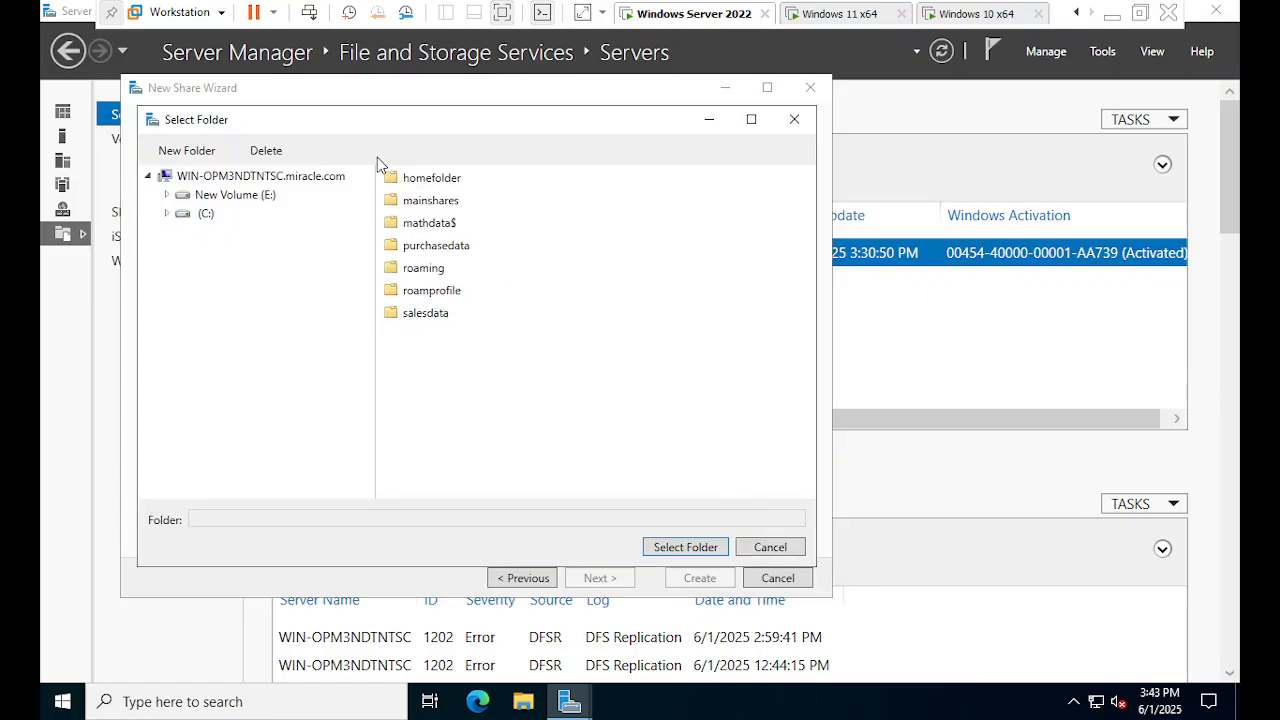
drag(350, 126, 565, 134)
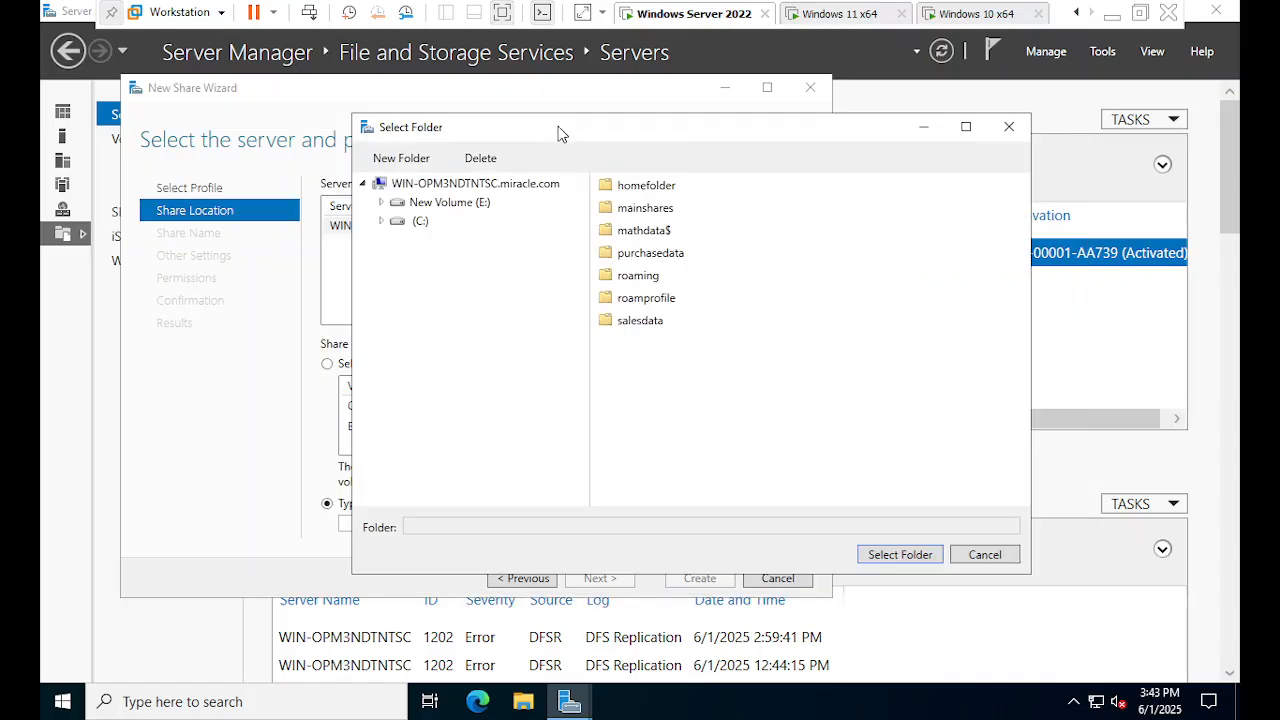
key(ctrl)
key(ctrl)
key(ctrl)
key(ctrl)
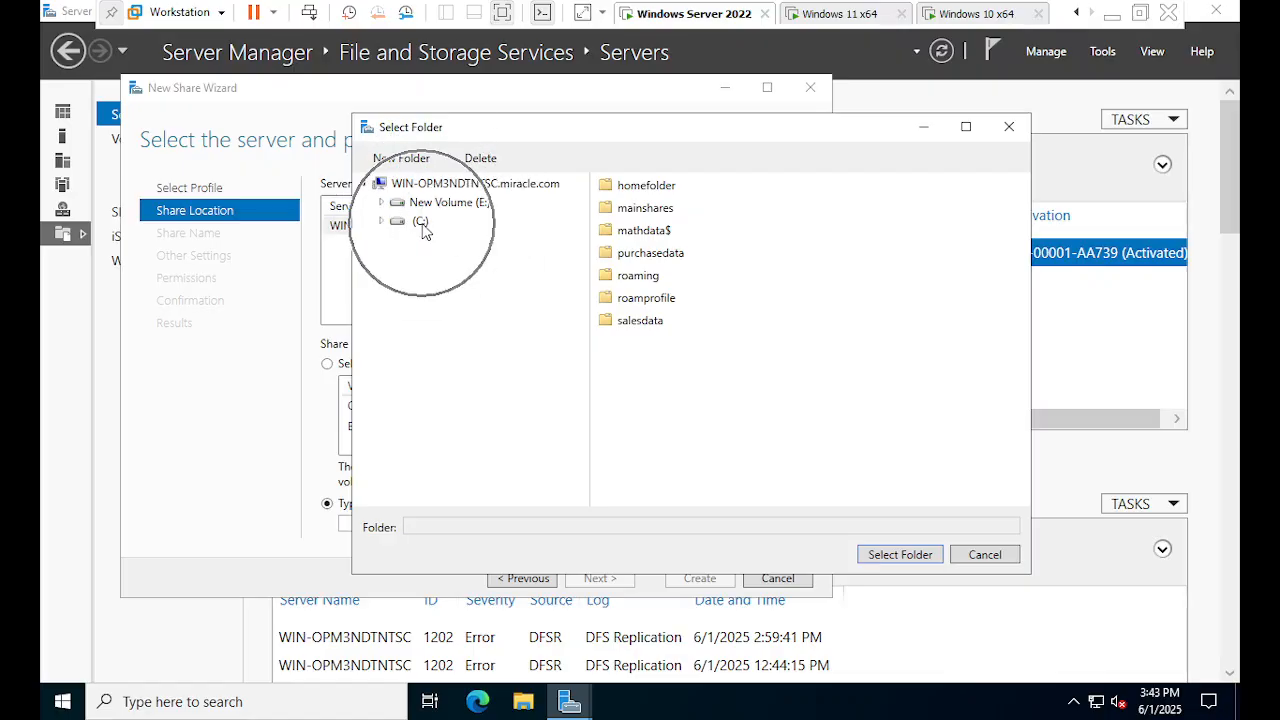
key(ctrl)
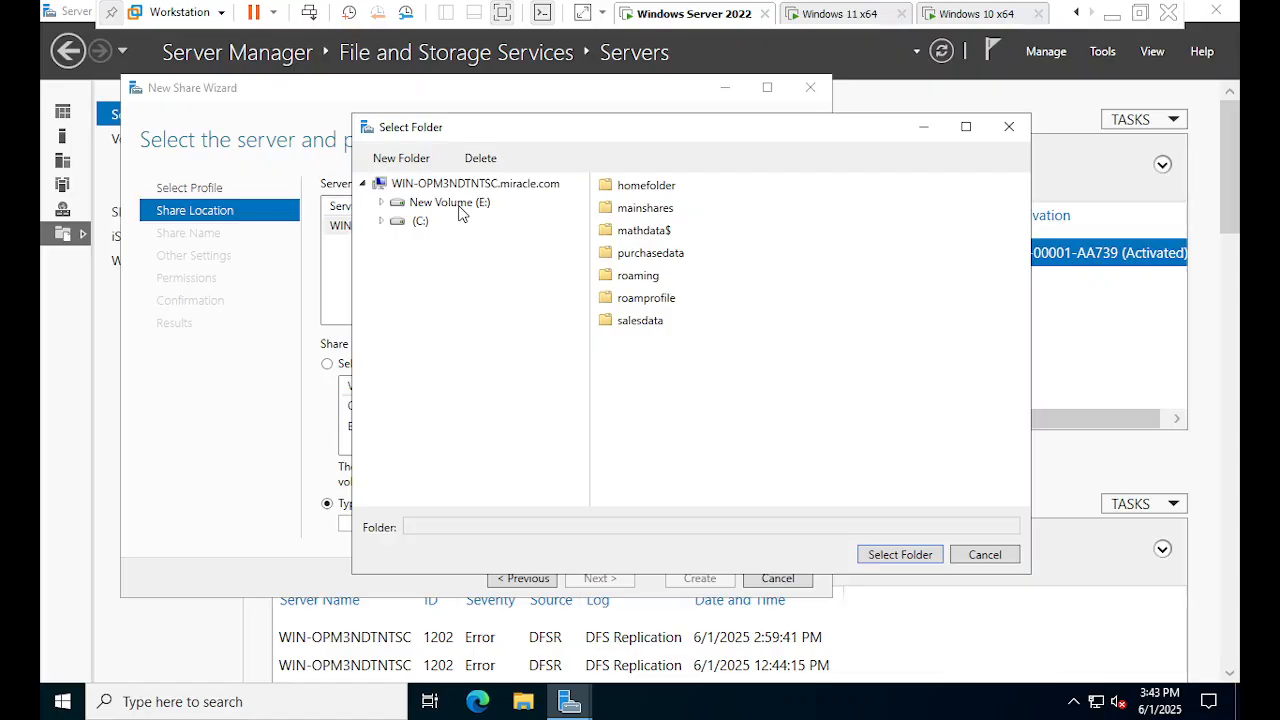
key(ctrl)
click(460, 207)
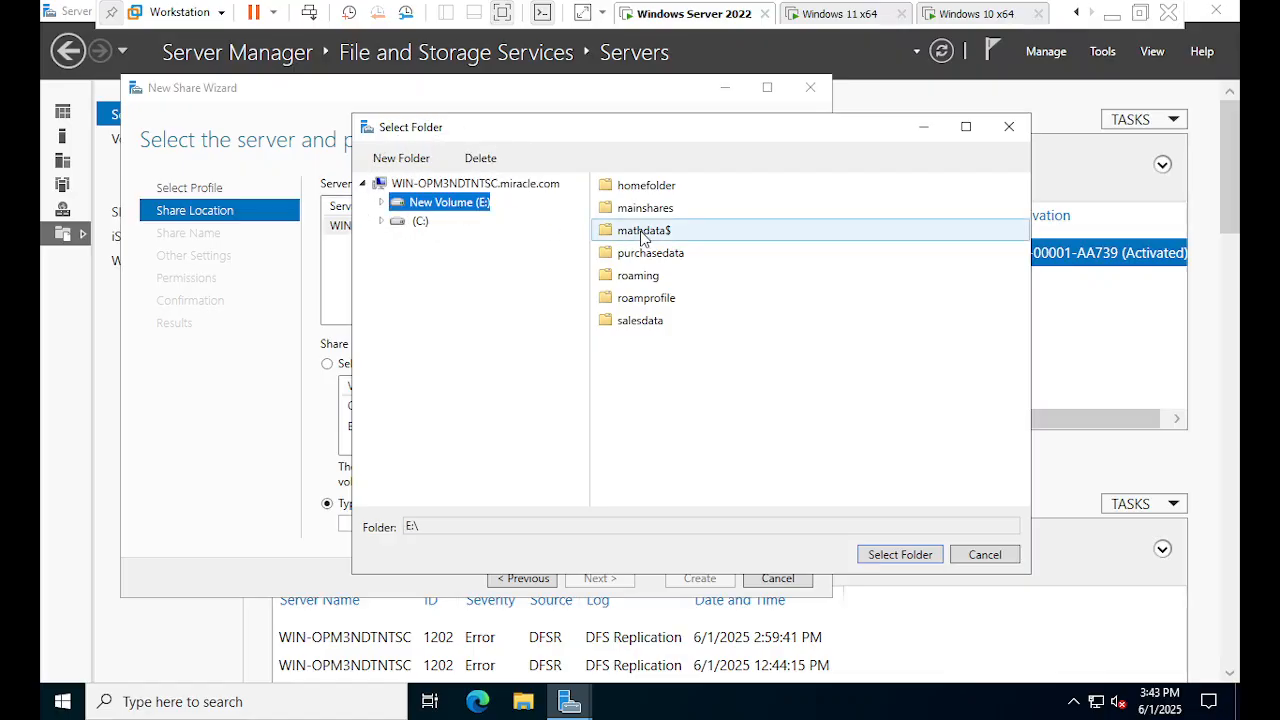
key(ctrl)
click(400, 165)
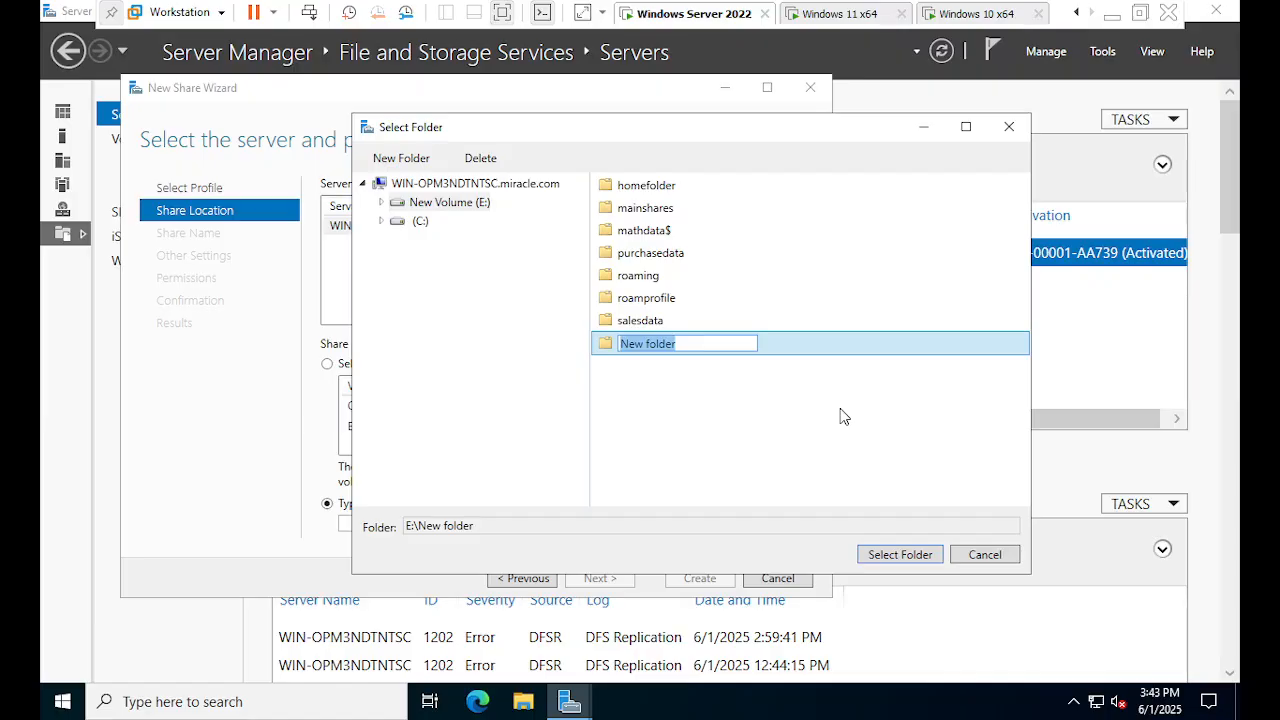
text(Homefile)
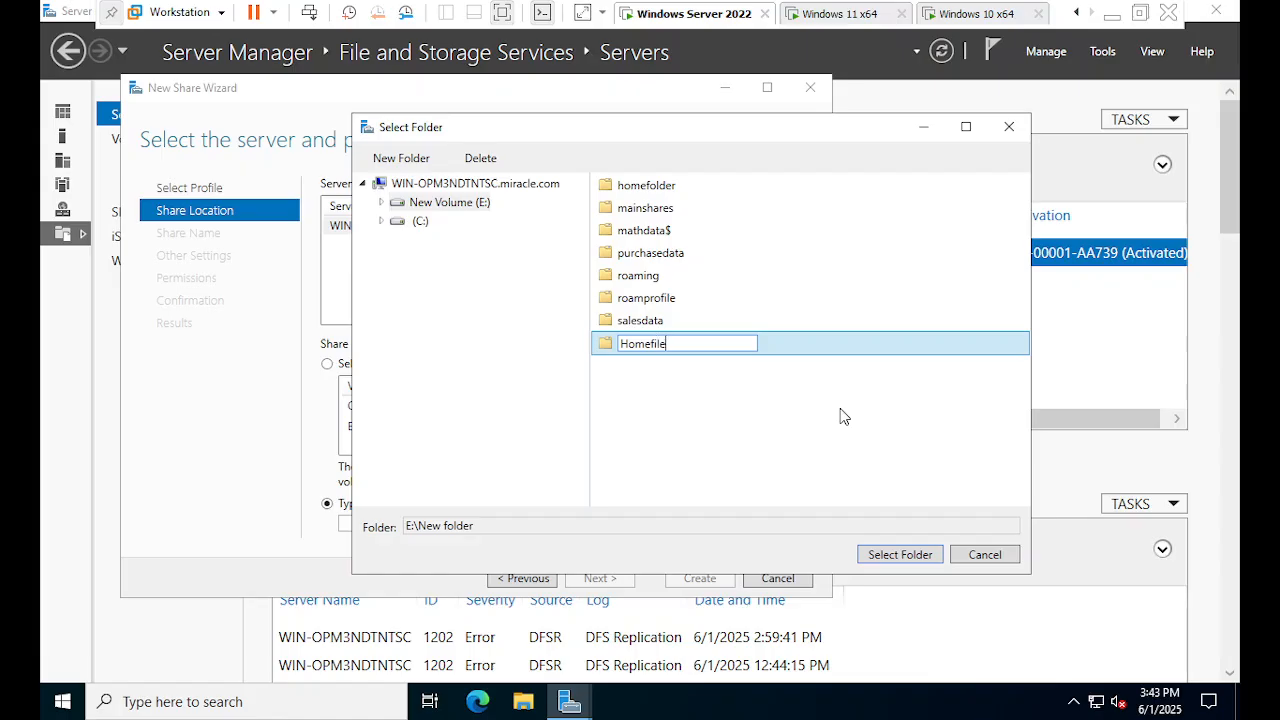
click(641, 368)
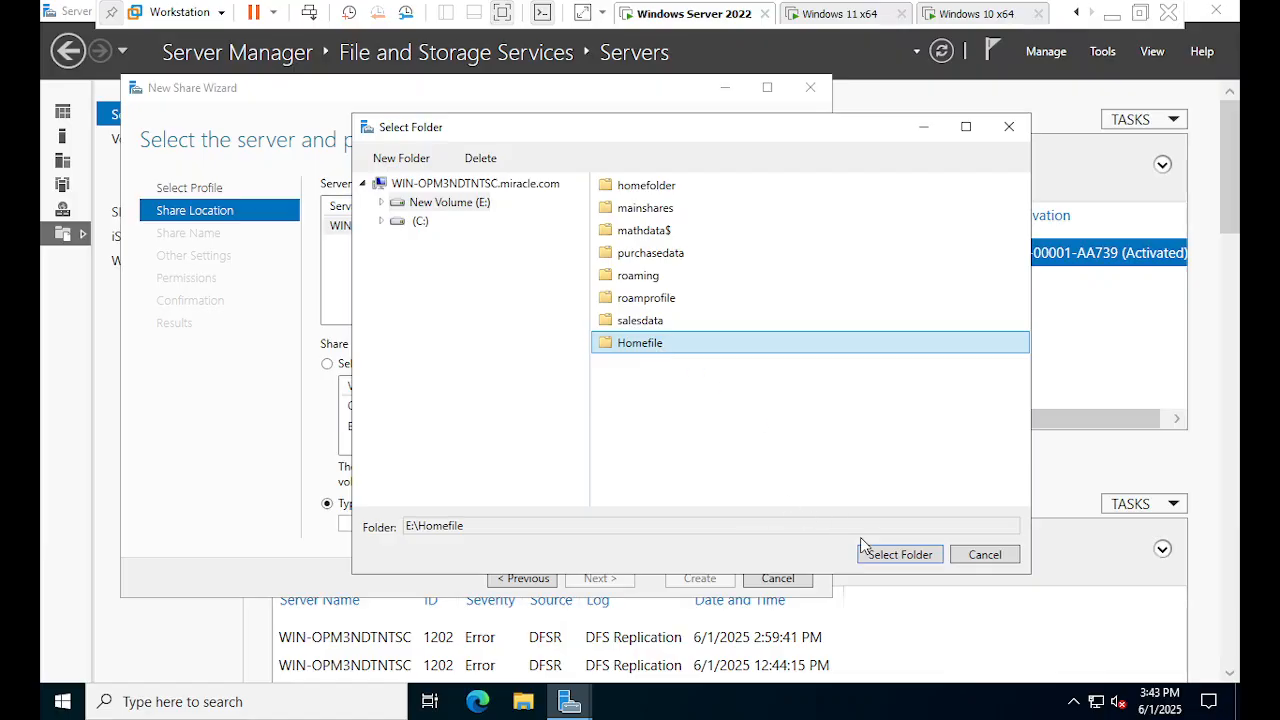
click(880, 556)
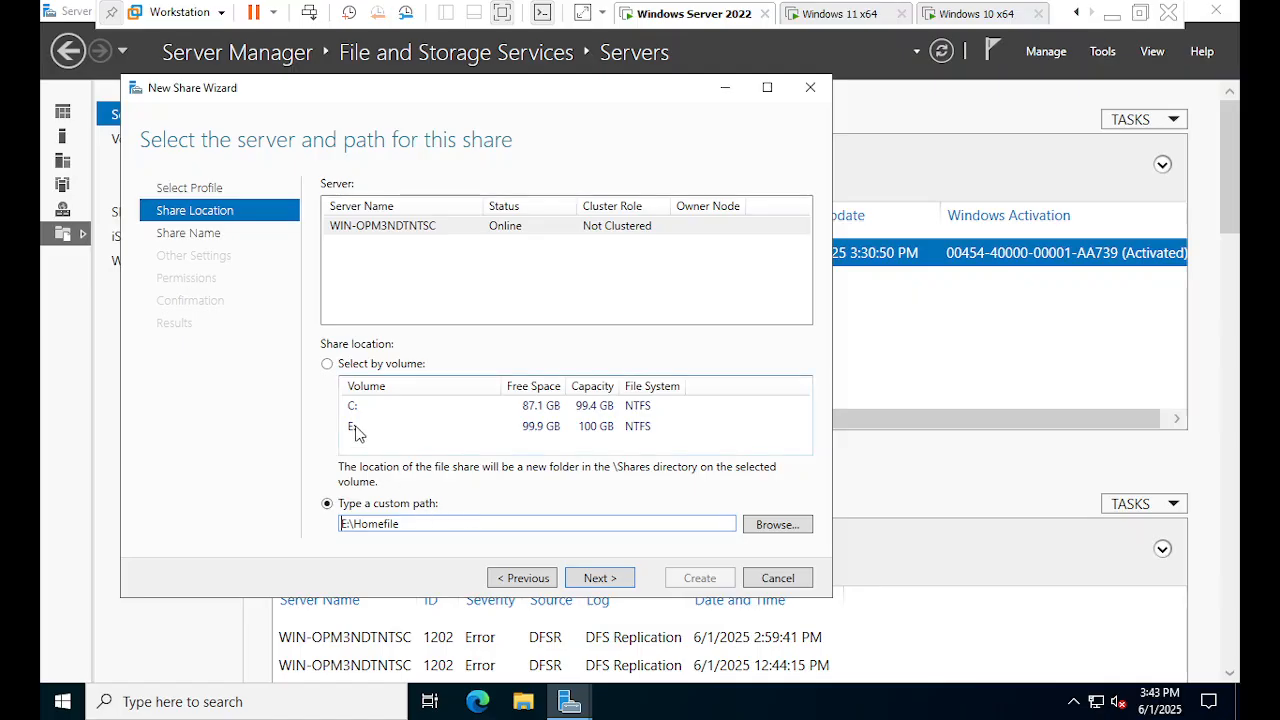
- Describe the share as 'This is home folder drive' and enable access-based enumeration
click(614, 584)
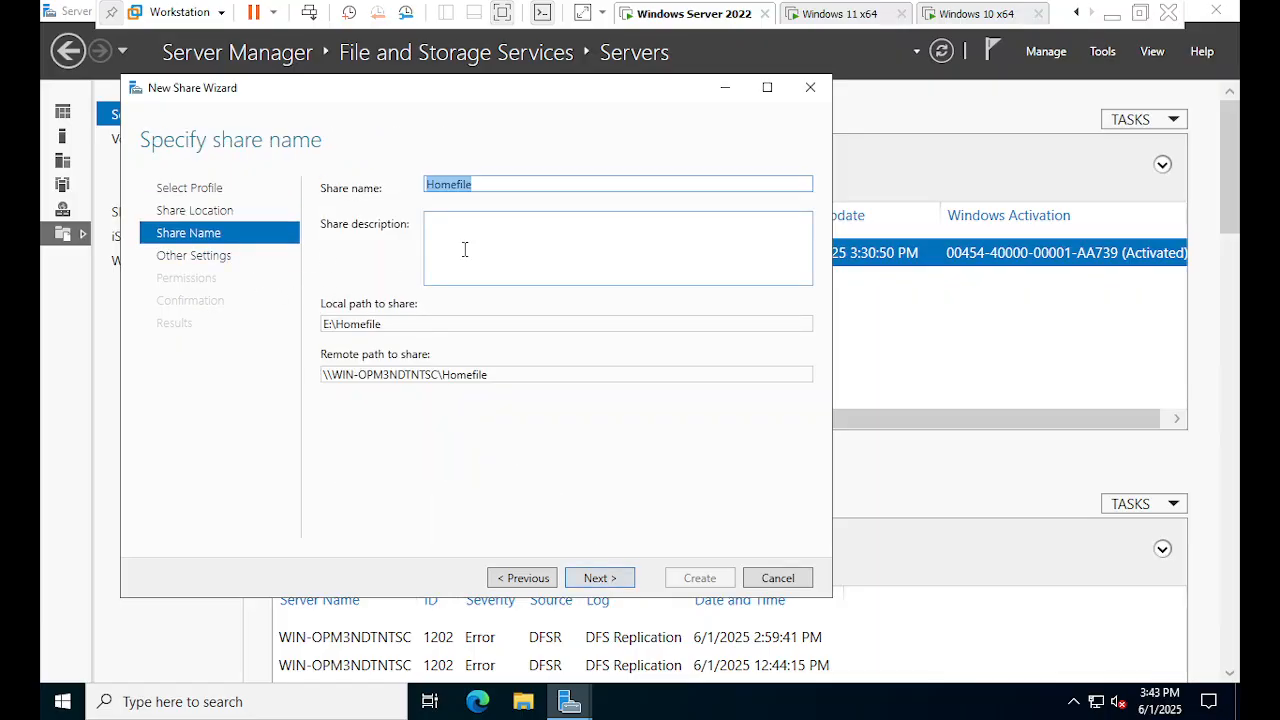
click(464, 249)
text(T)
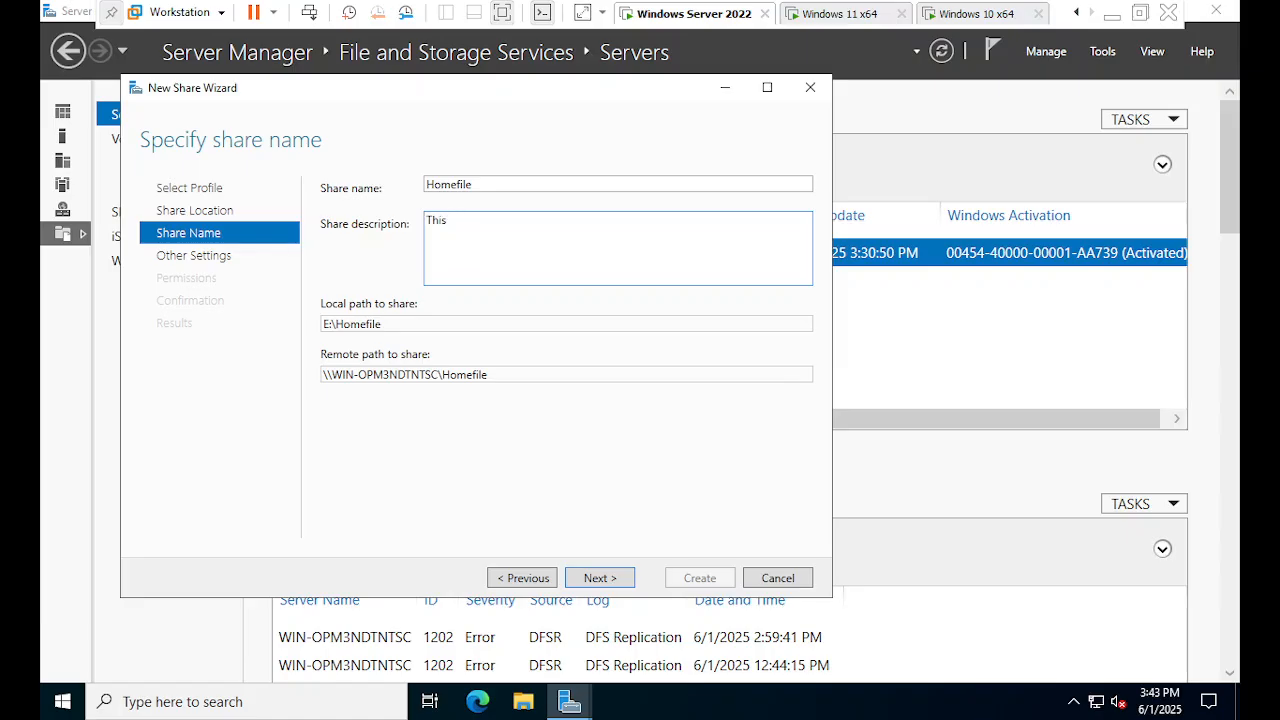
text(his )
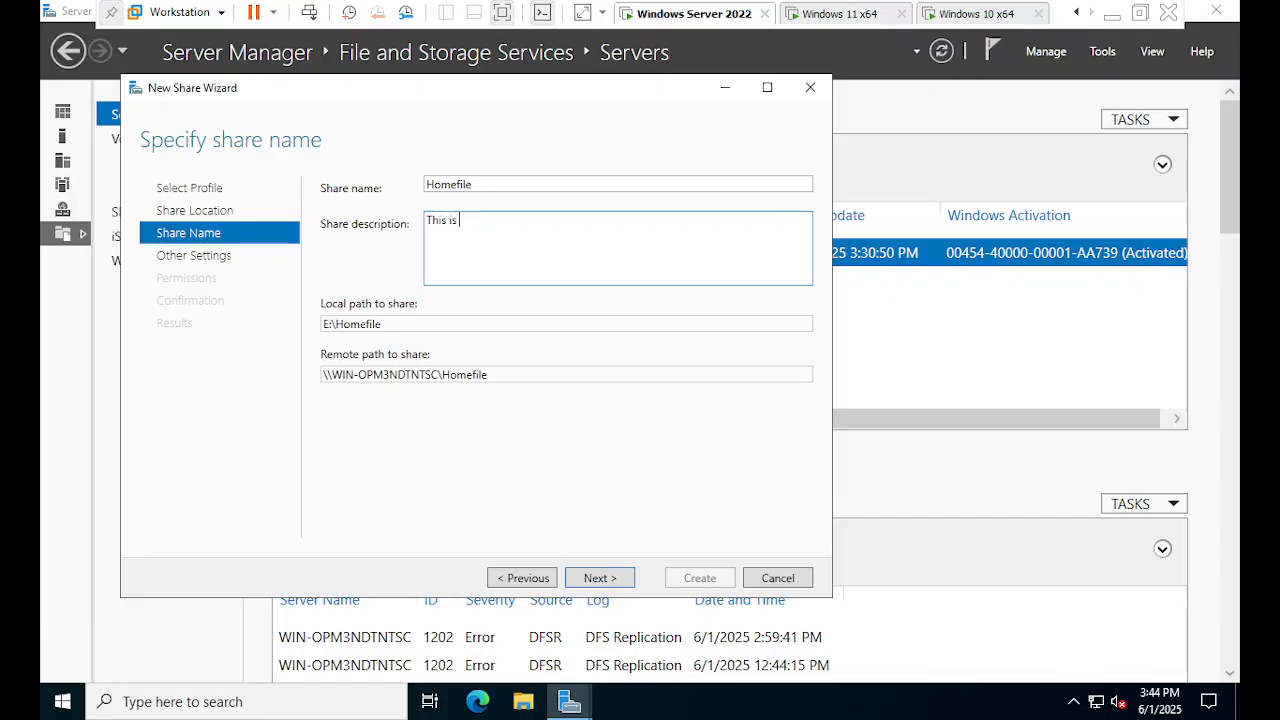
text(is home fold)
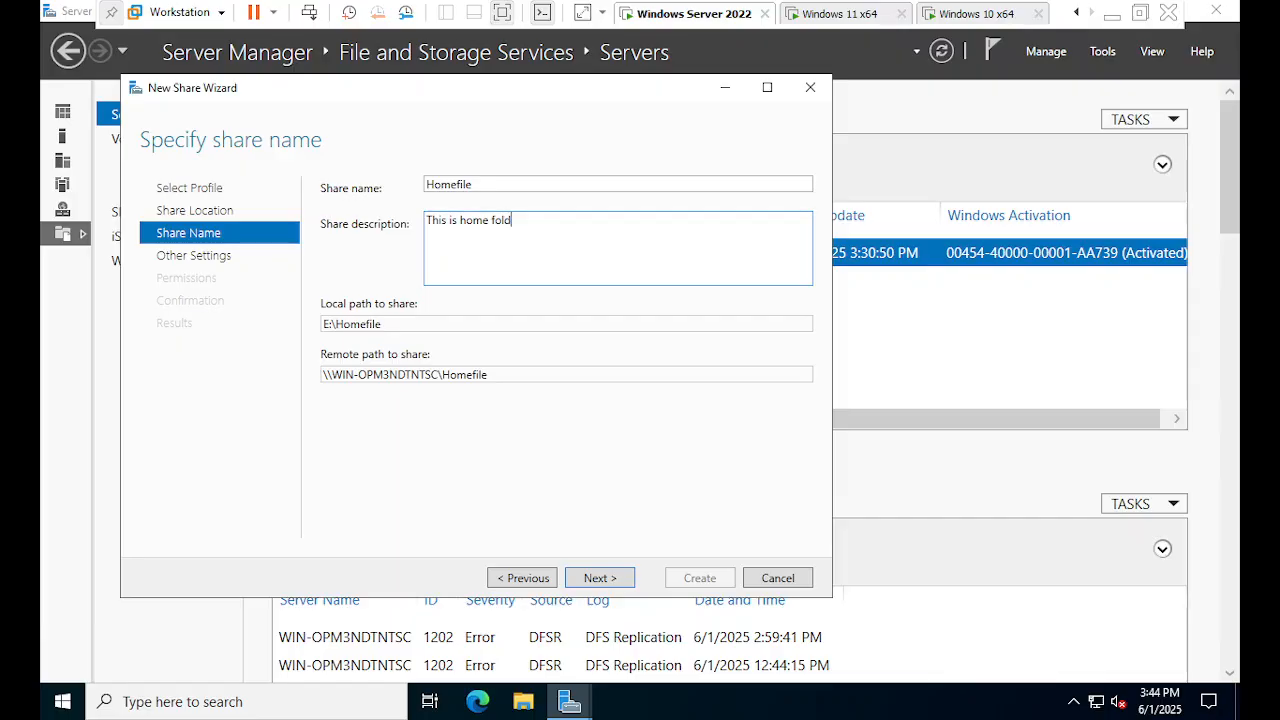
text(er drive)
click(610, 580)
click(612, 580)
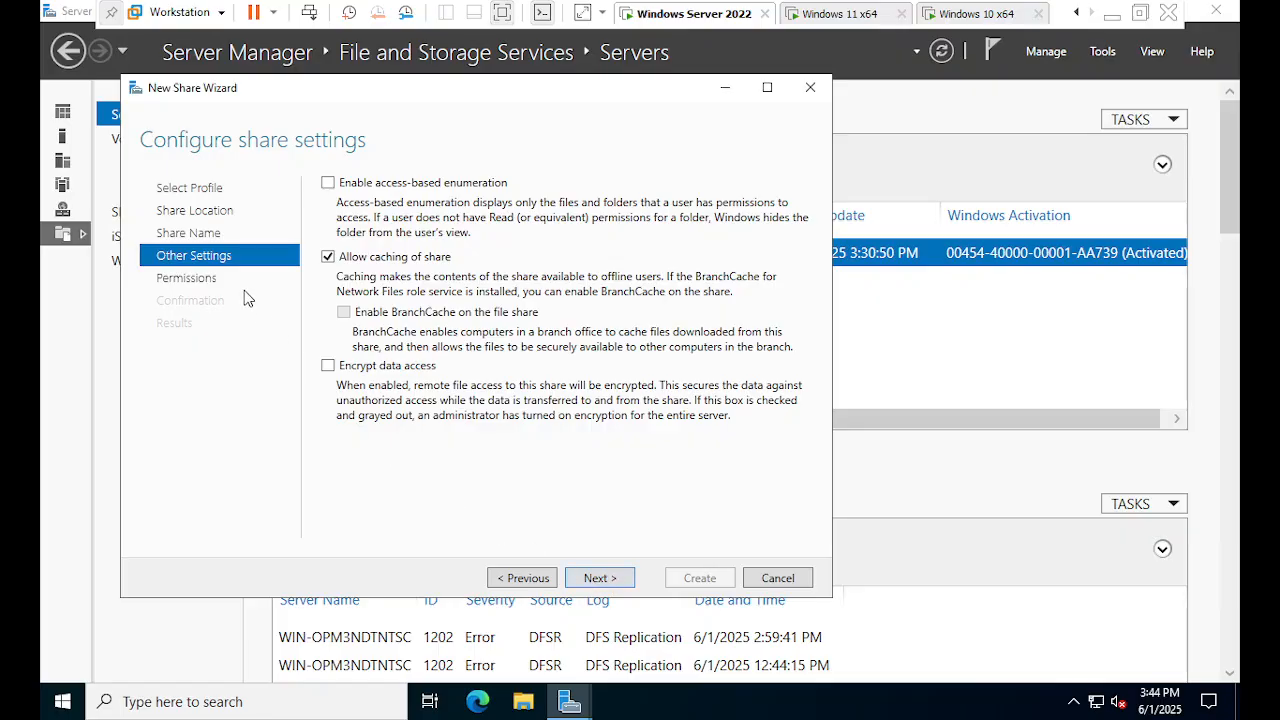
key(ctrl)
key(ctrl)
- Disable inheritance on Homefile, convert to explicit entries, delete both Users rows, and apply
click(600, 578)
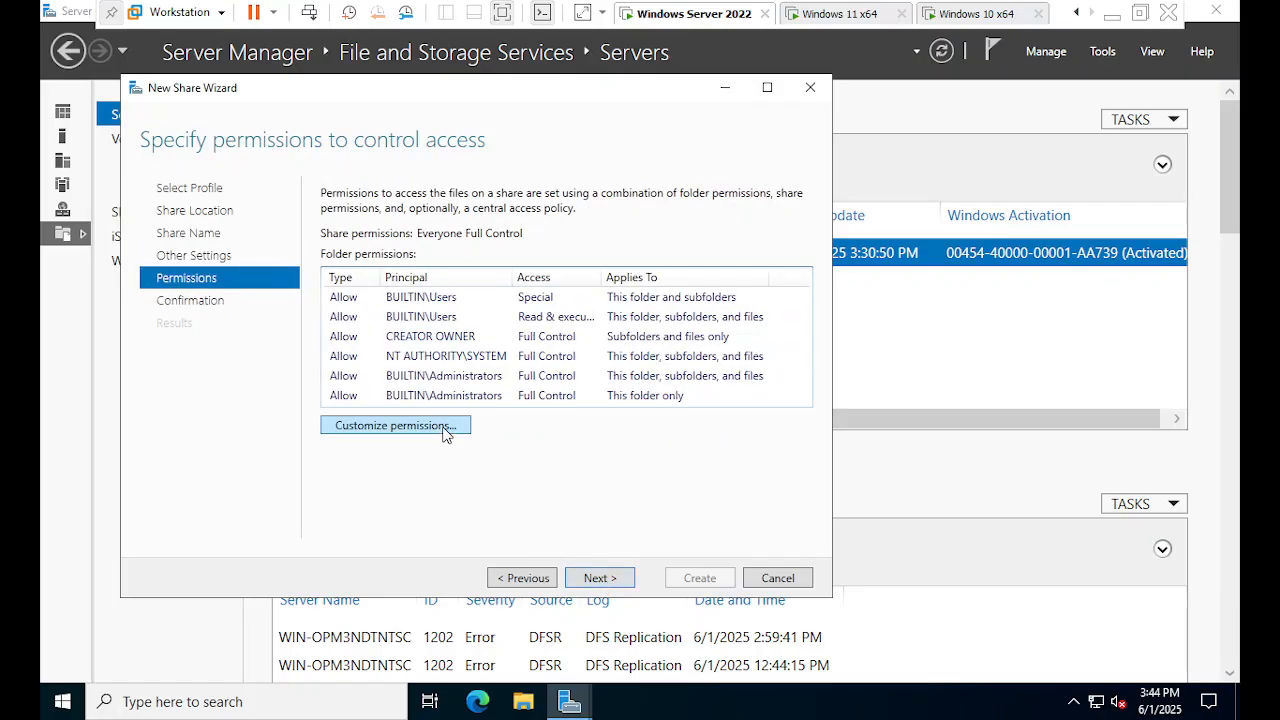
key(ctrl)
key(ctrl)
key(ctrl)
click(445, 428)
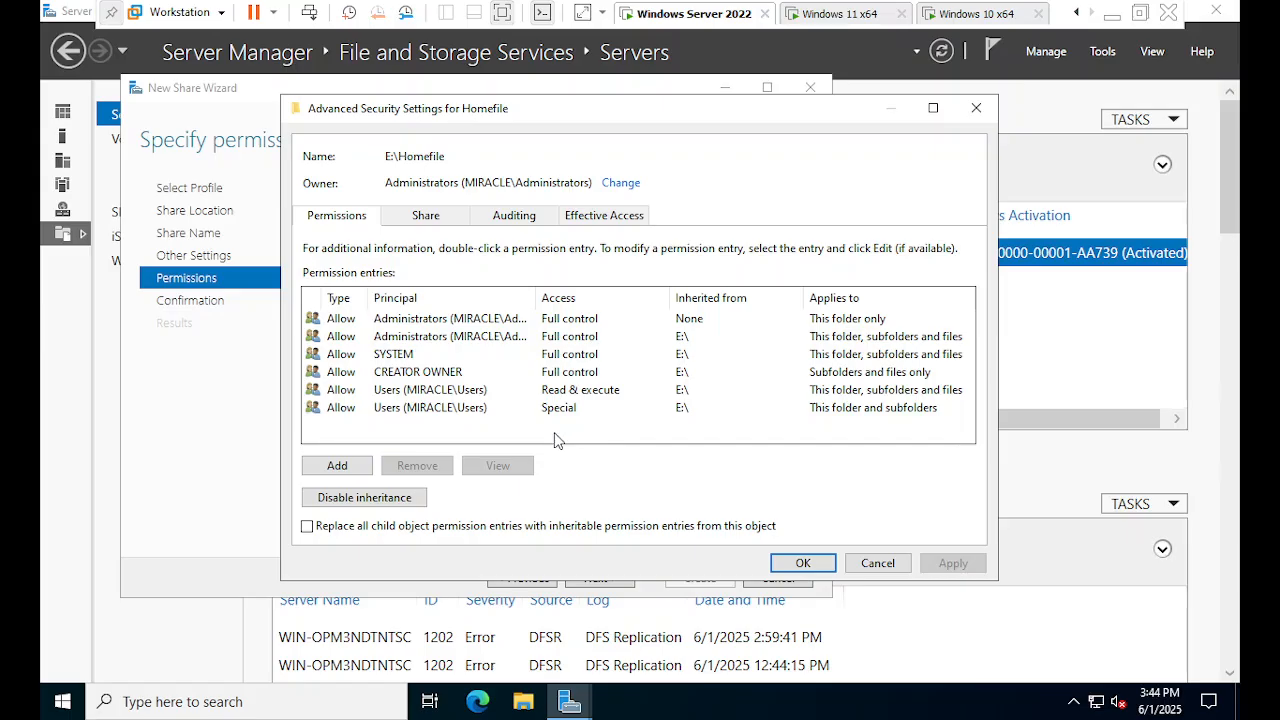
click(380, 504)
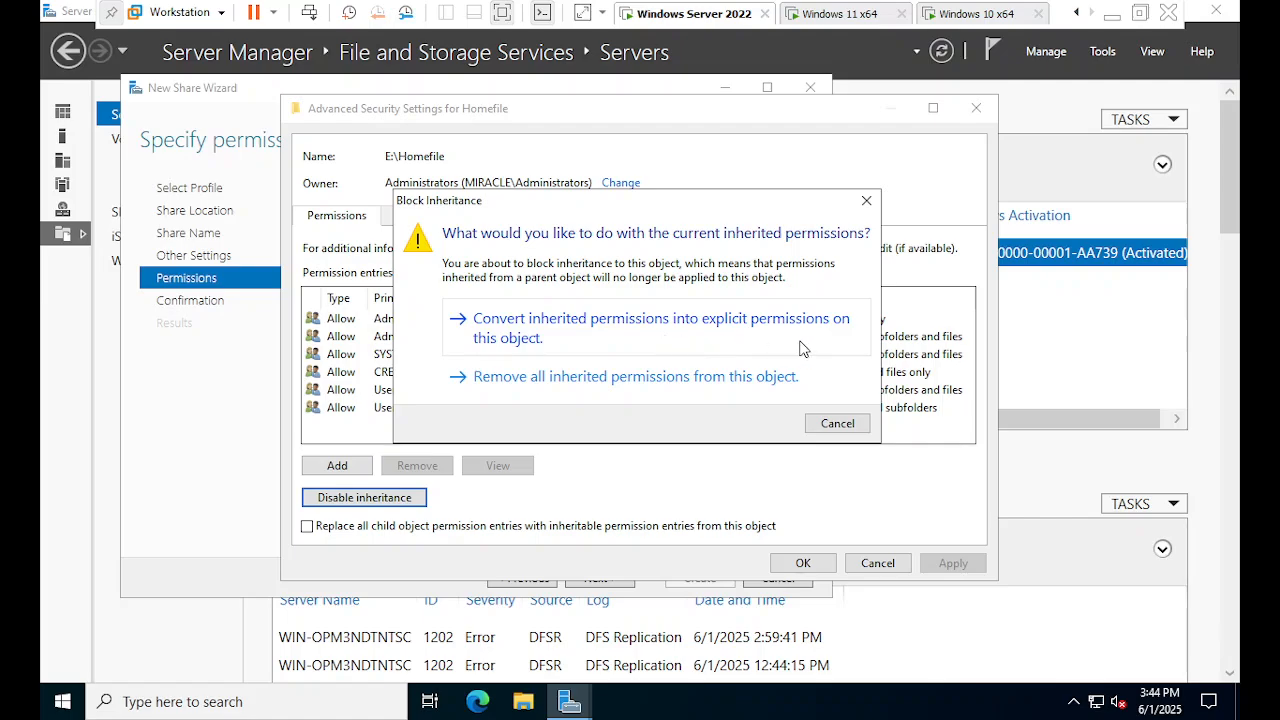
click(609, 345)
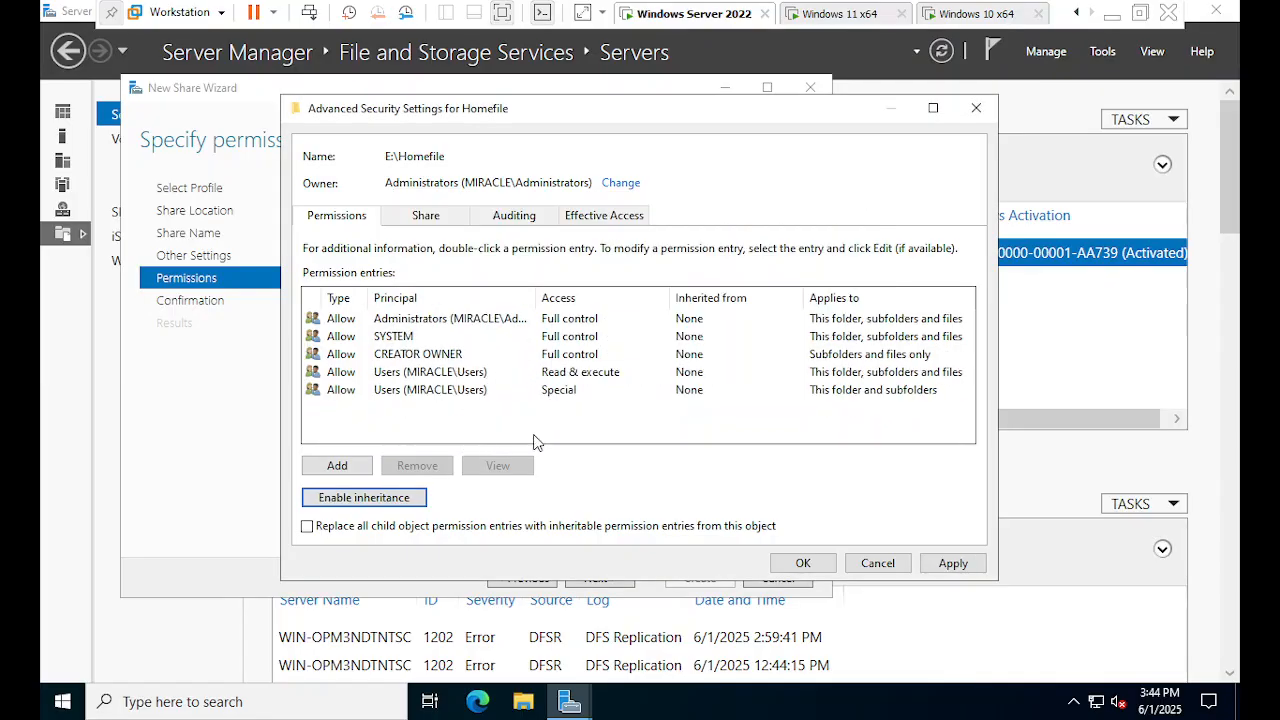
click(349, 395)
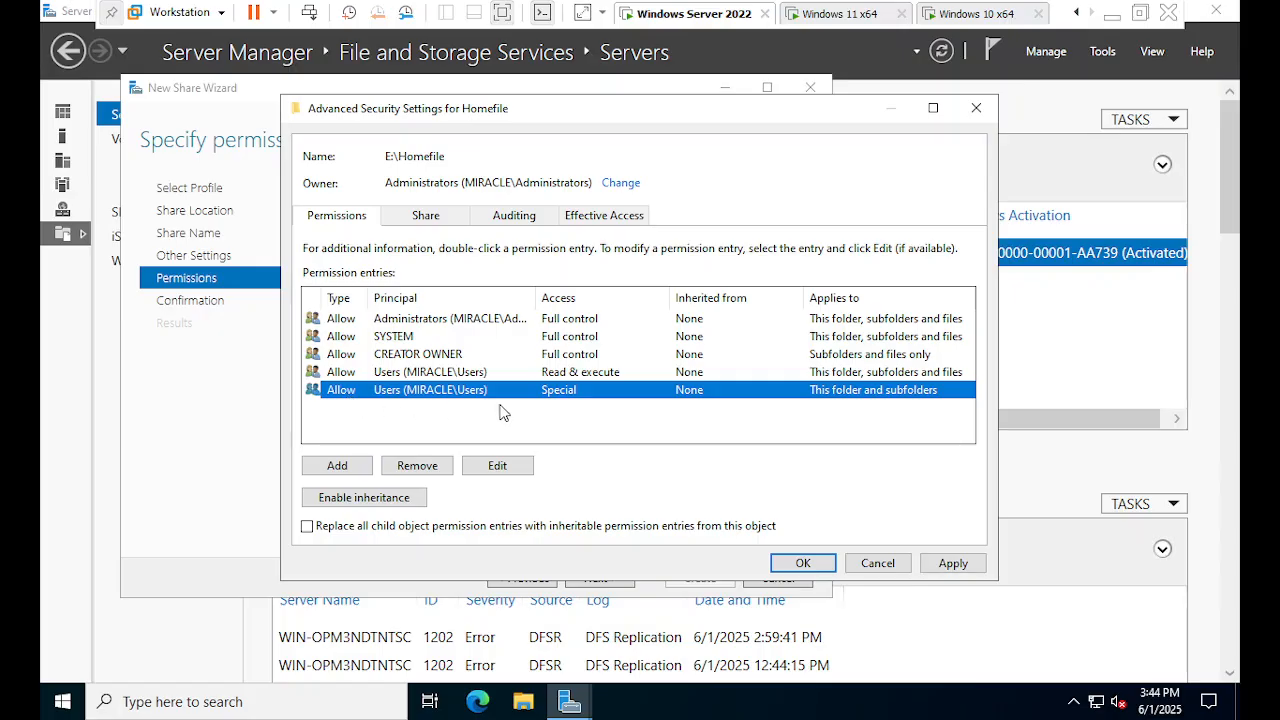
click(425, 467)
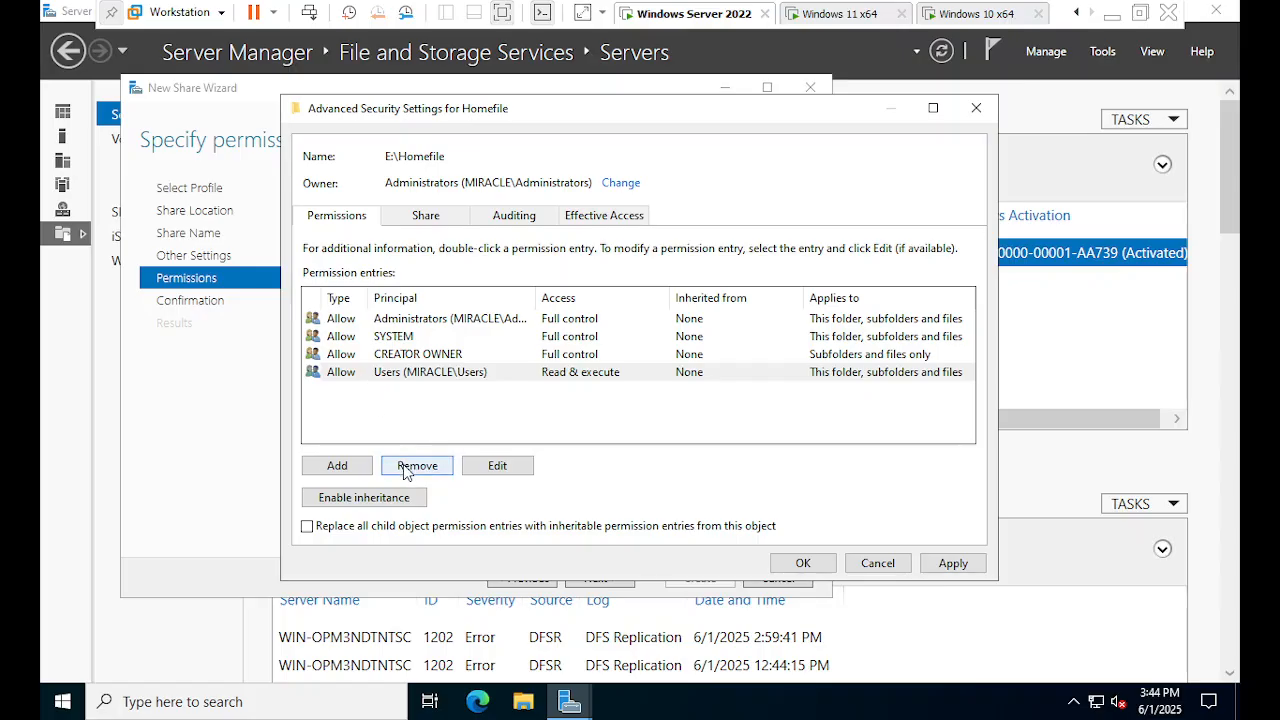
click(444, 463)
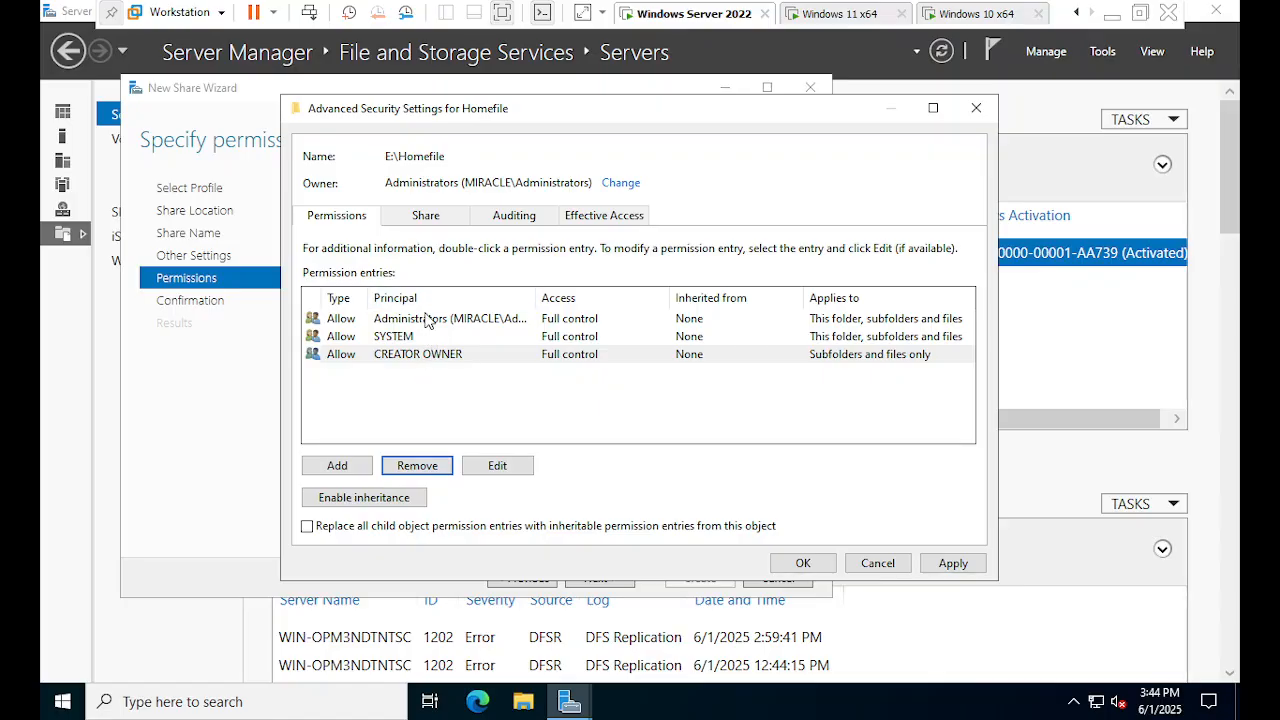
click(951, 564)
click(777, 566)
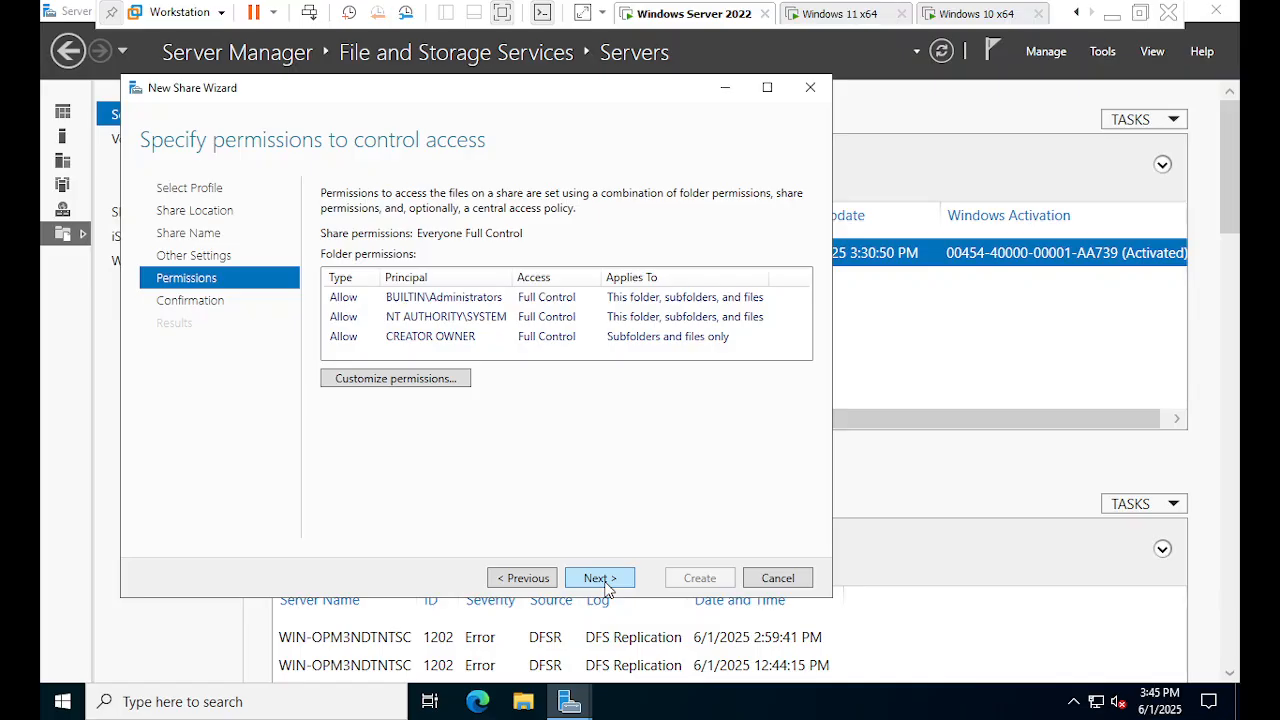
- Confirm and create the Homefile share, then close the completed wizard
click(602, 580)
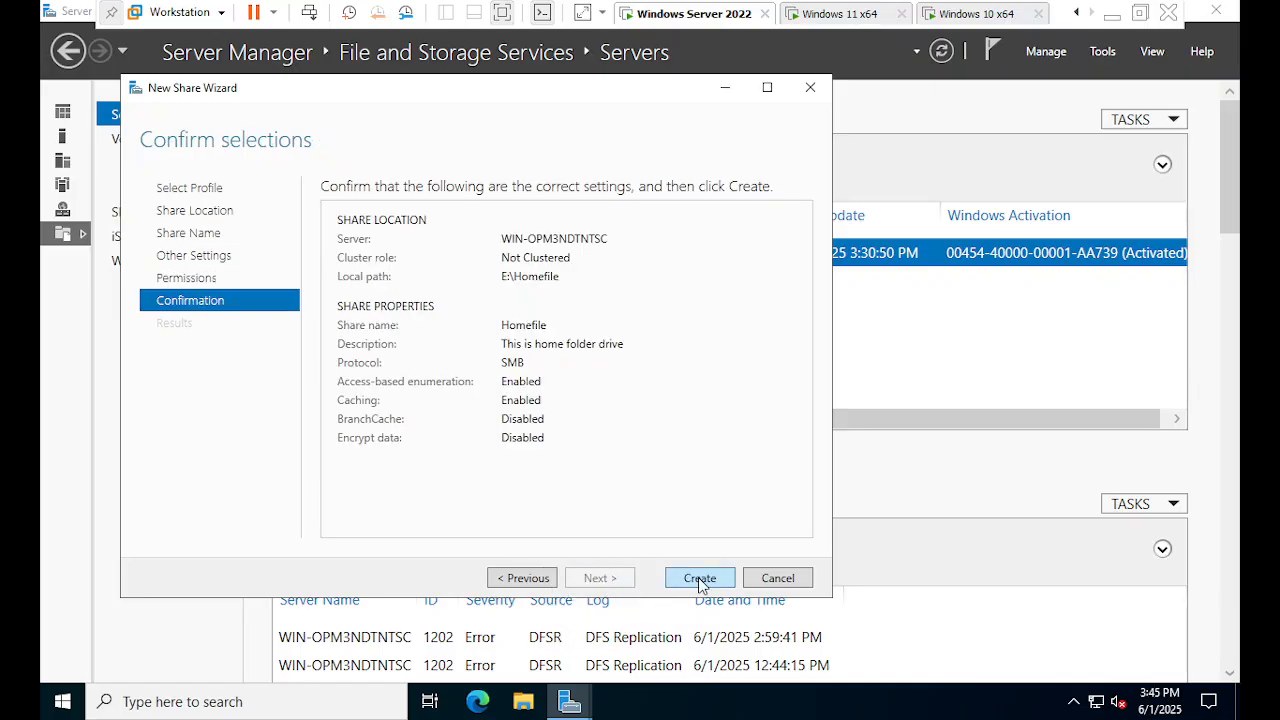
click(699, 580)
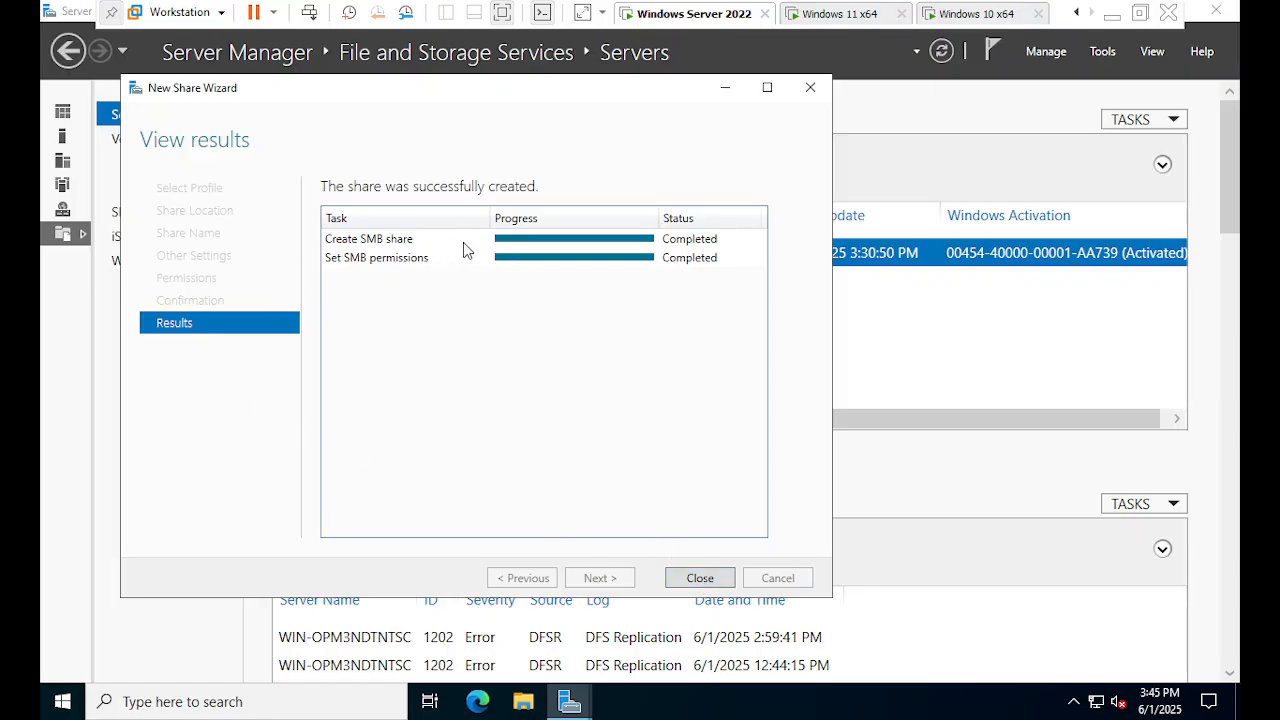
click(700, 579)
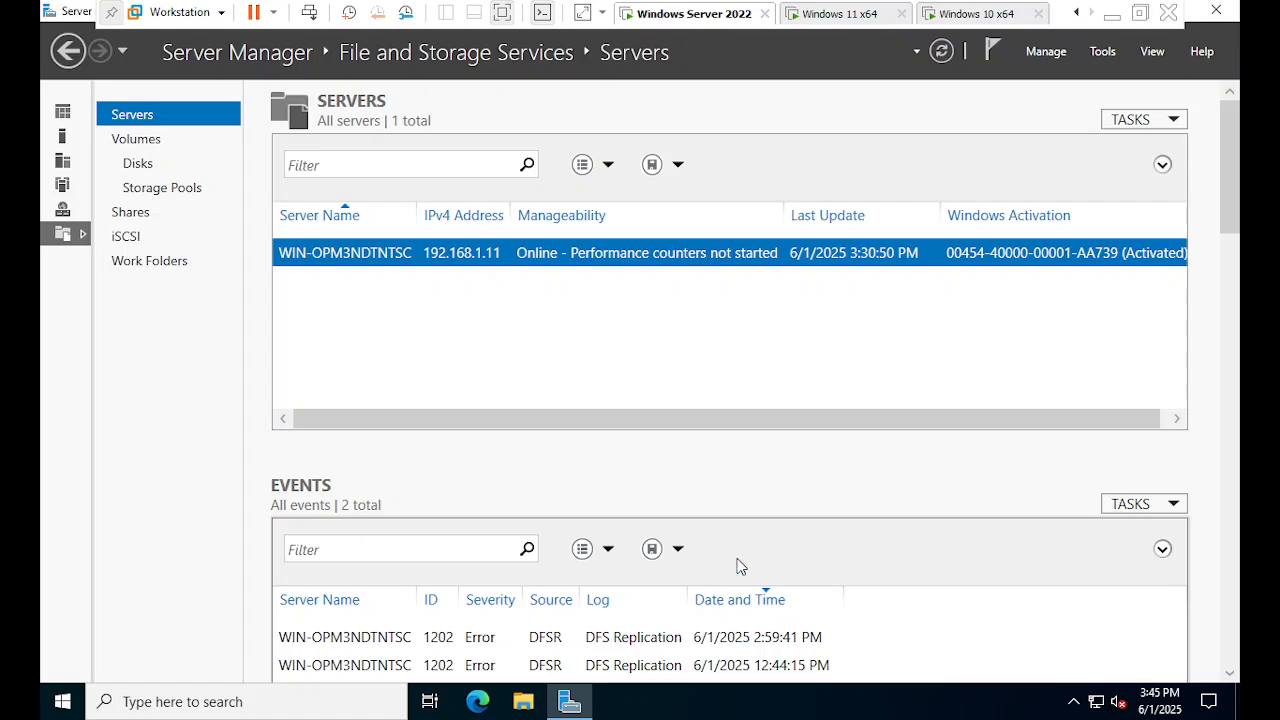
click(523, 701)
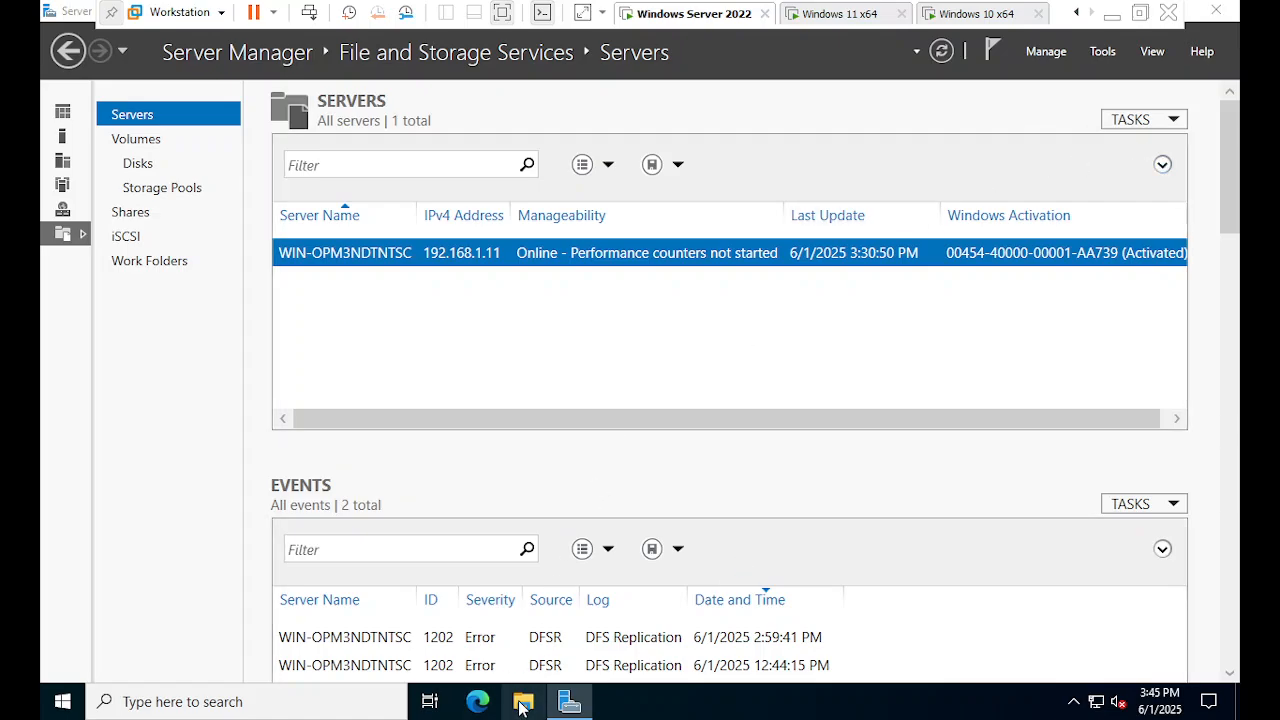
- Browse New Volume (E:), open Homefile to confirm it is empty, and return to E:
click(112, 400)
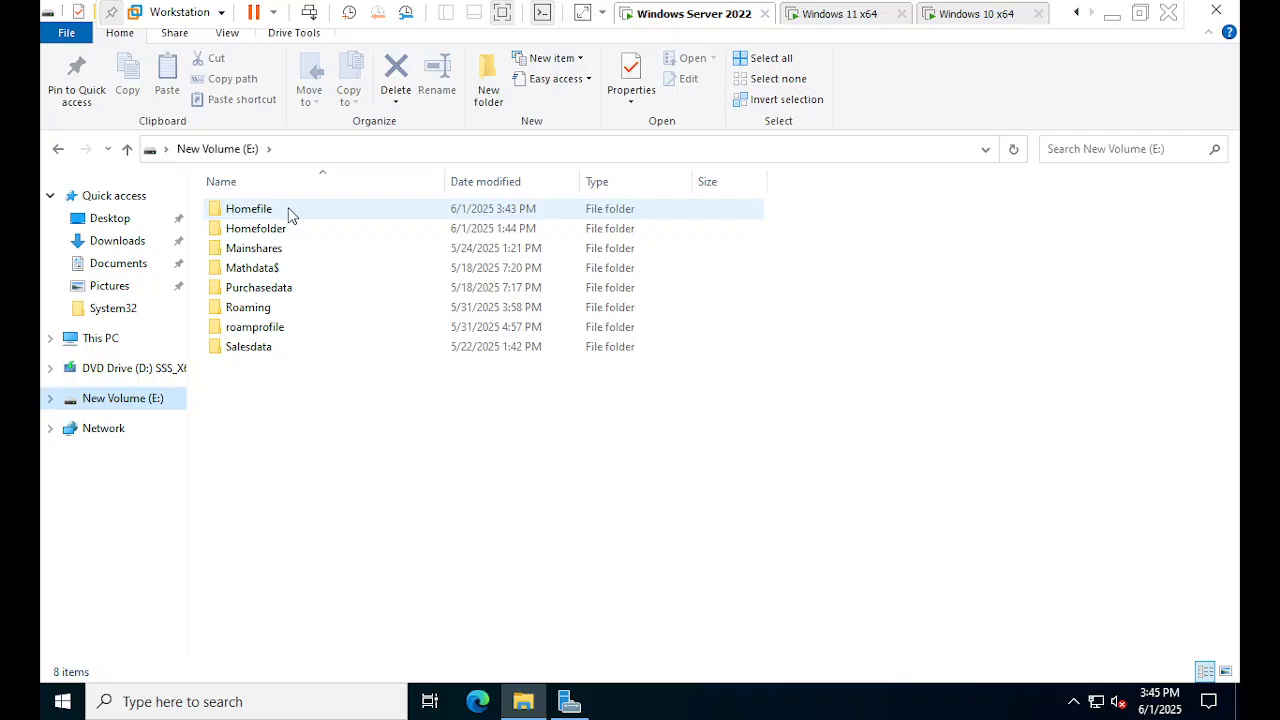
right_click(321, 209)
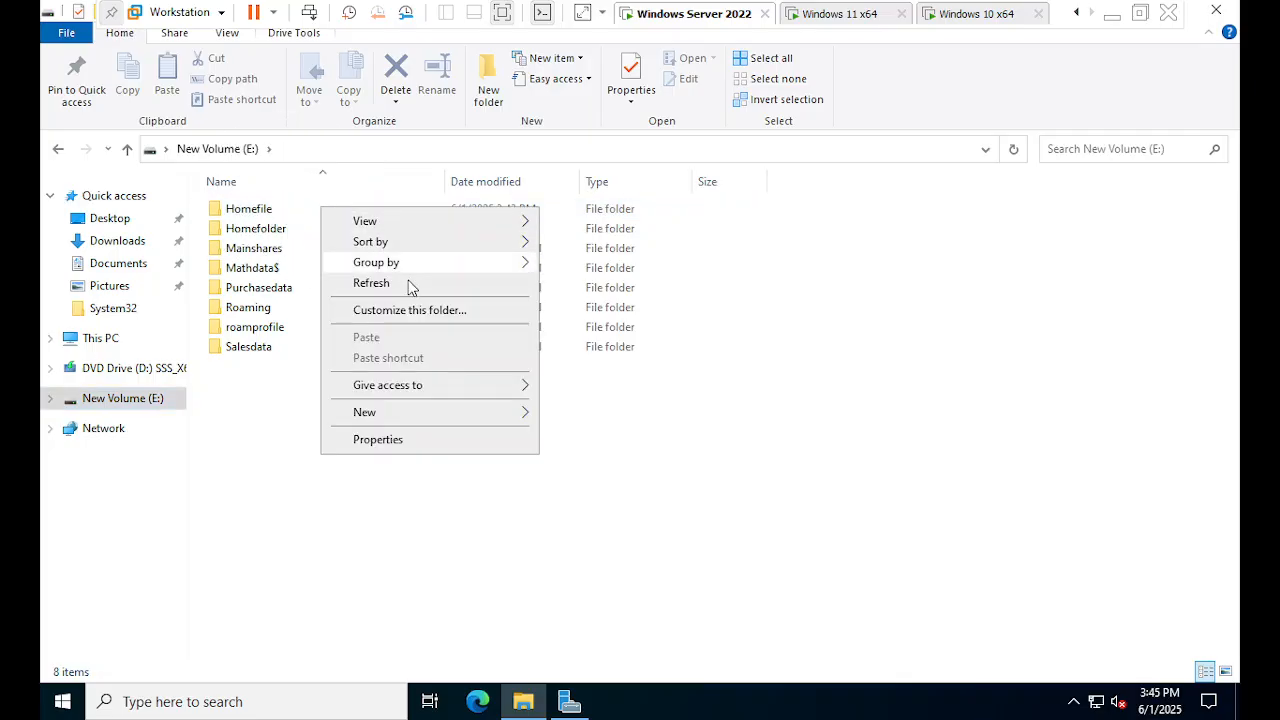
double_click(298, 214)
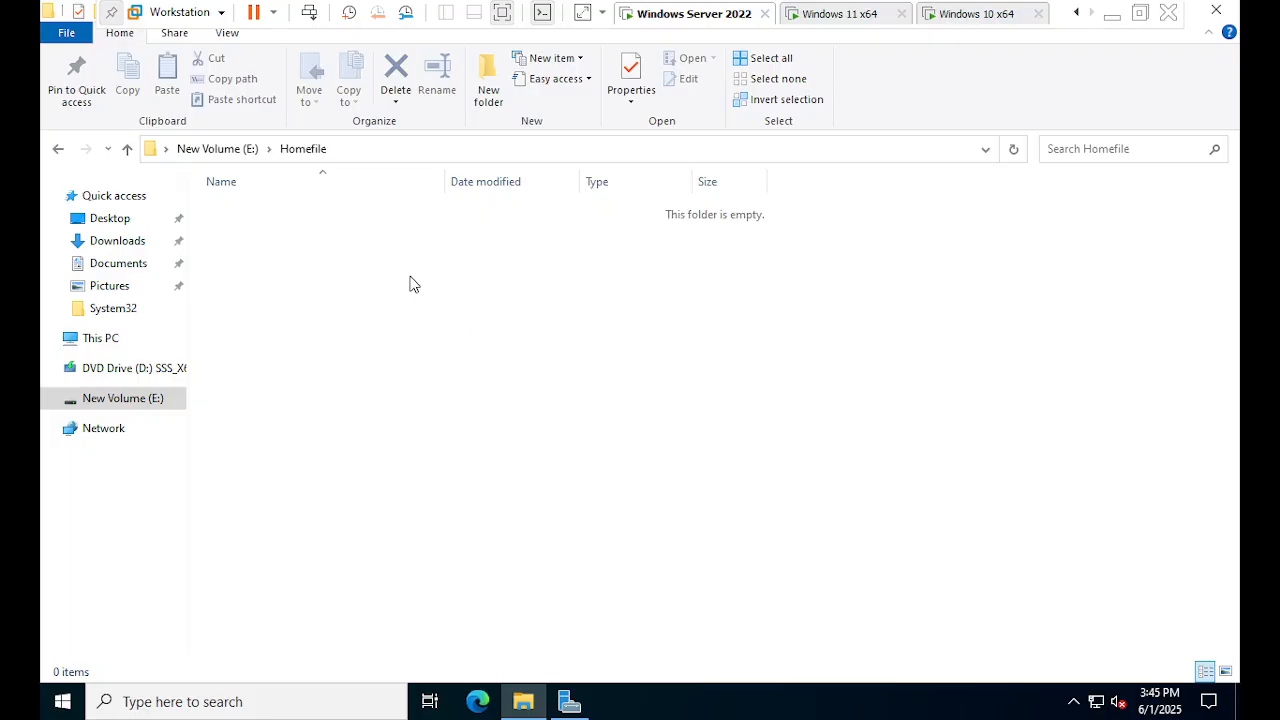
click(238, 155)
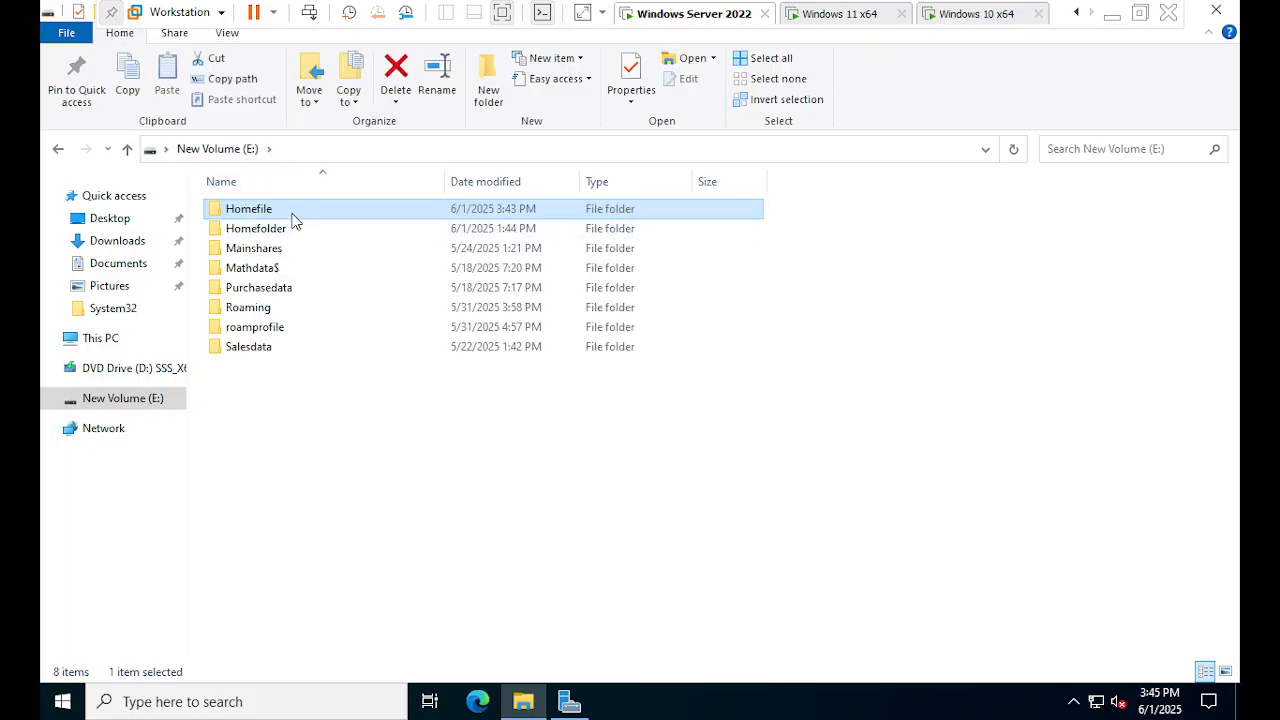
right_click(294, 212)
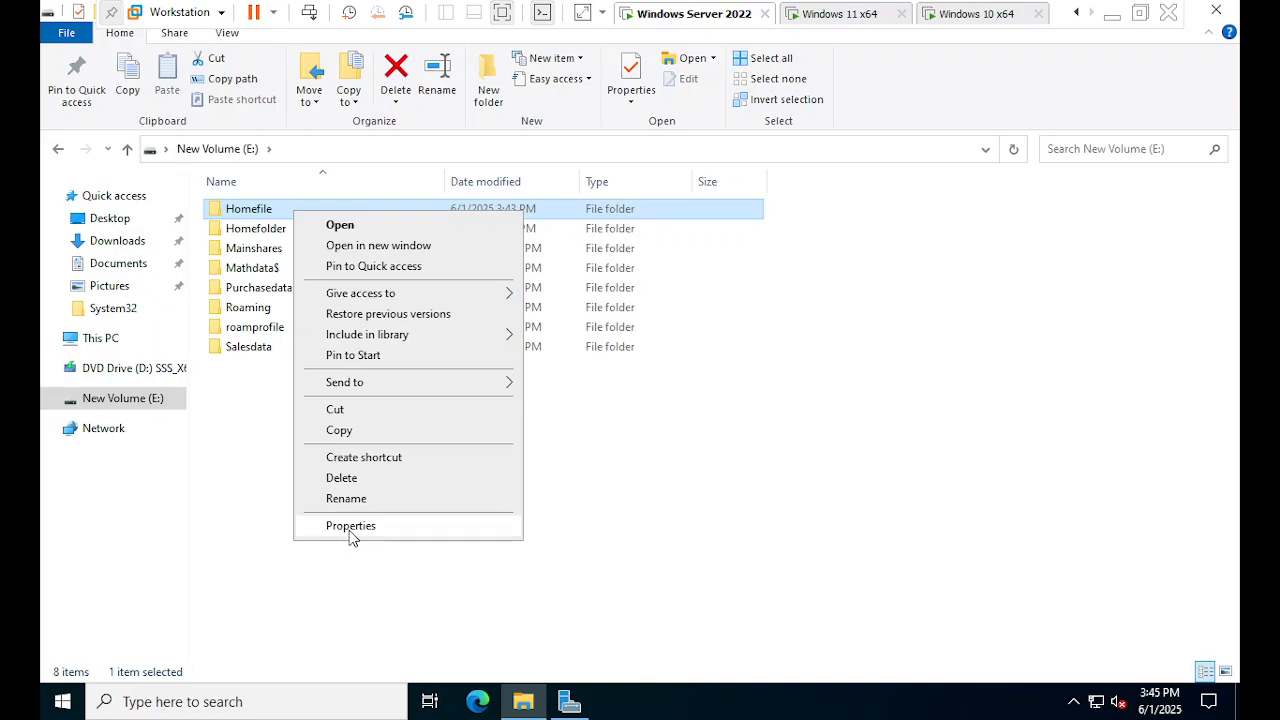
click(350, 530)
click(382, 257)
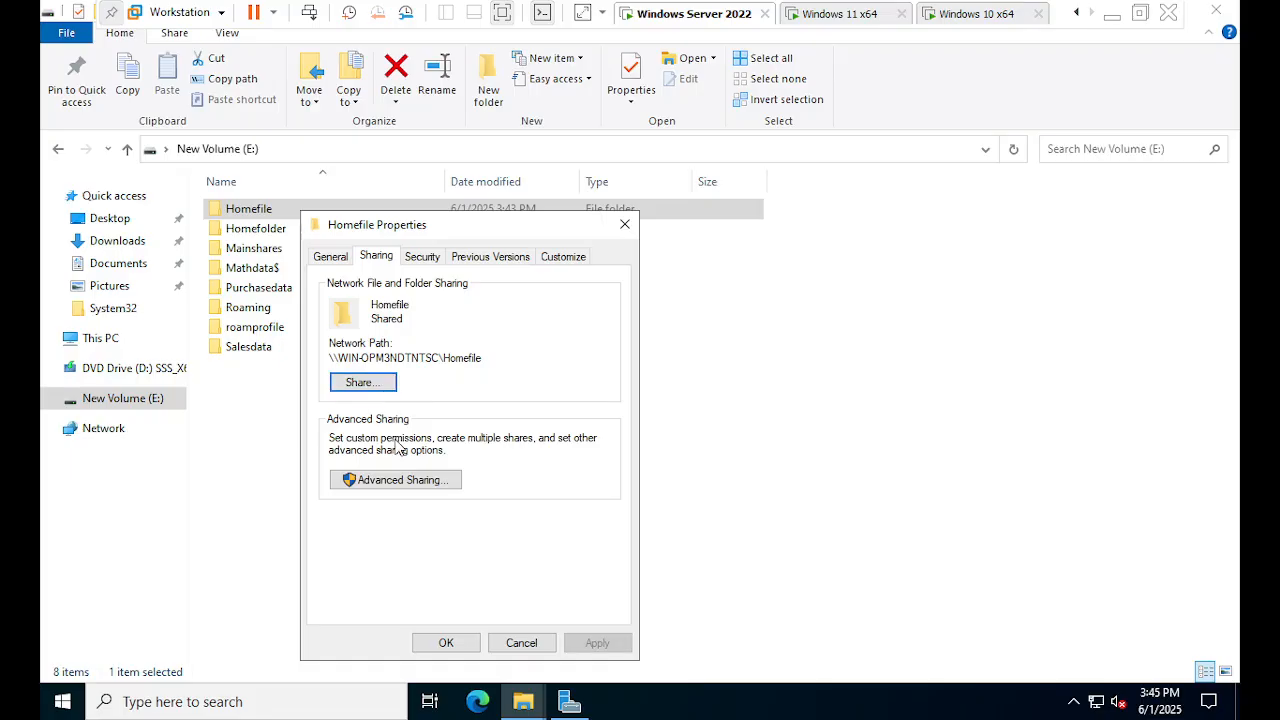
click(397, 481)
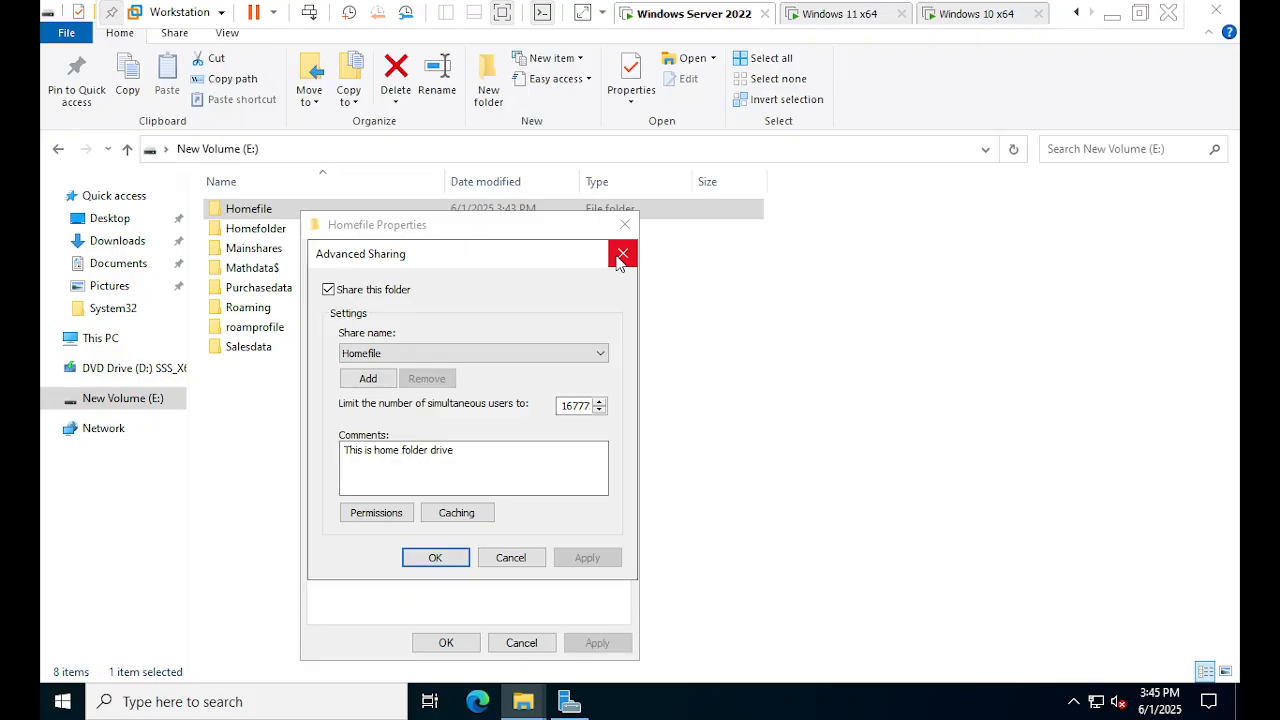
click(376, 512)
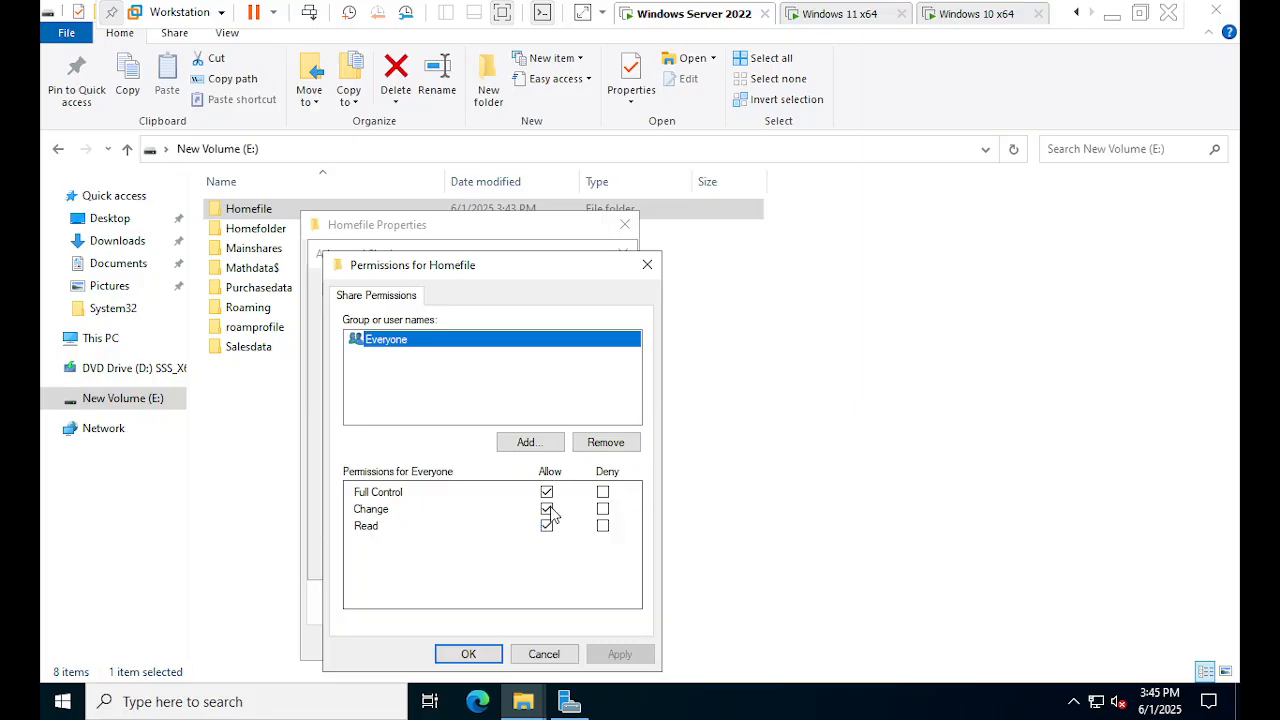
click(467, 652)
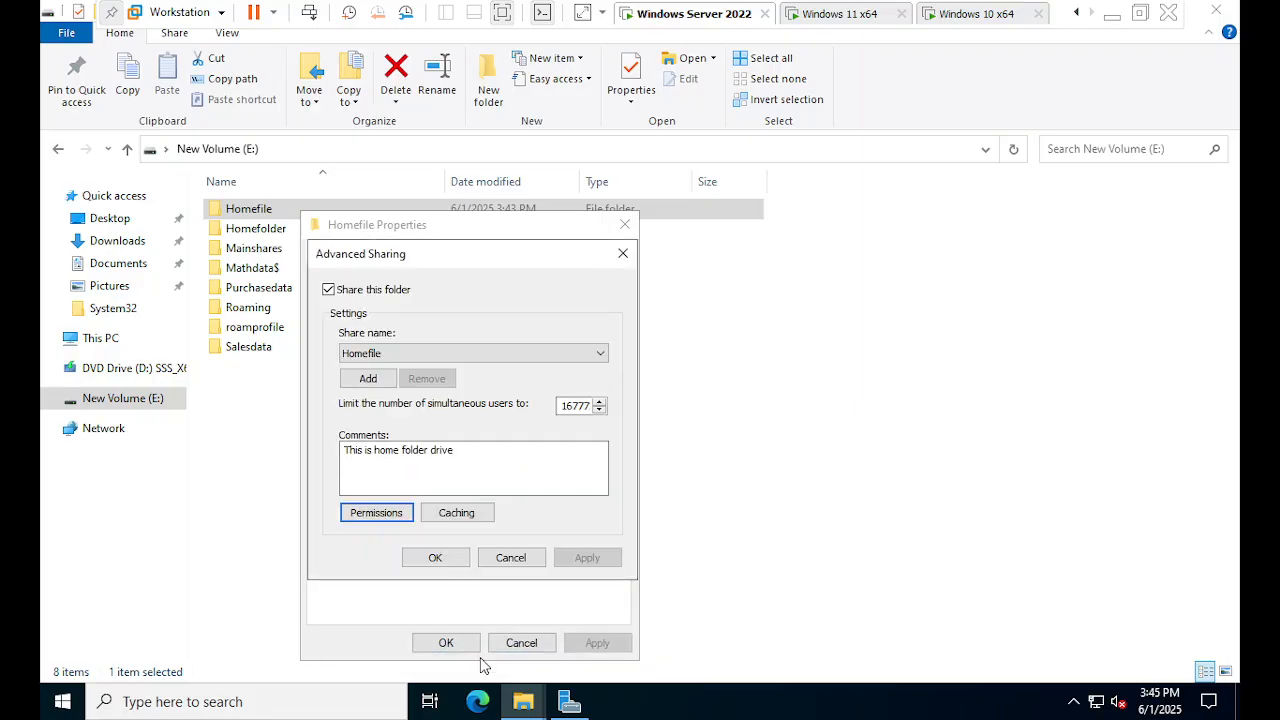
click(398, 508)
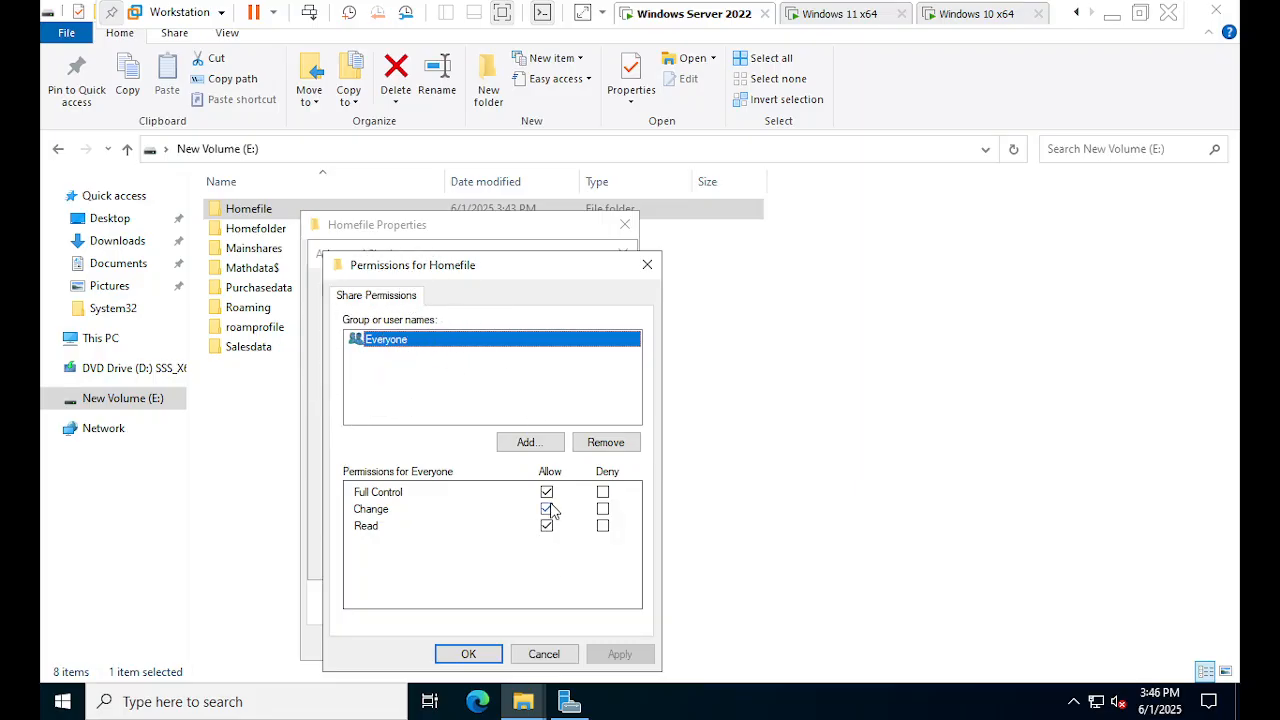
click(486, 655)
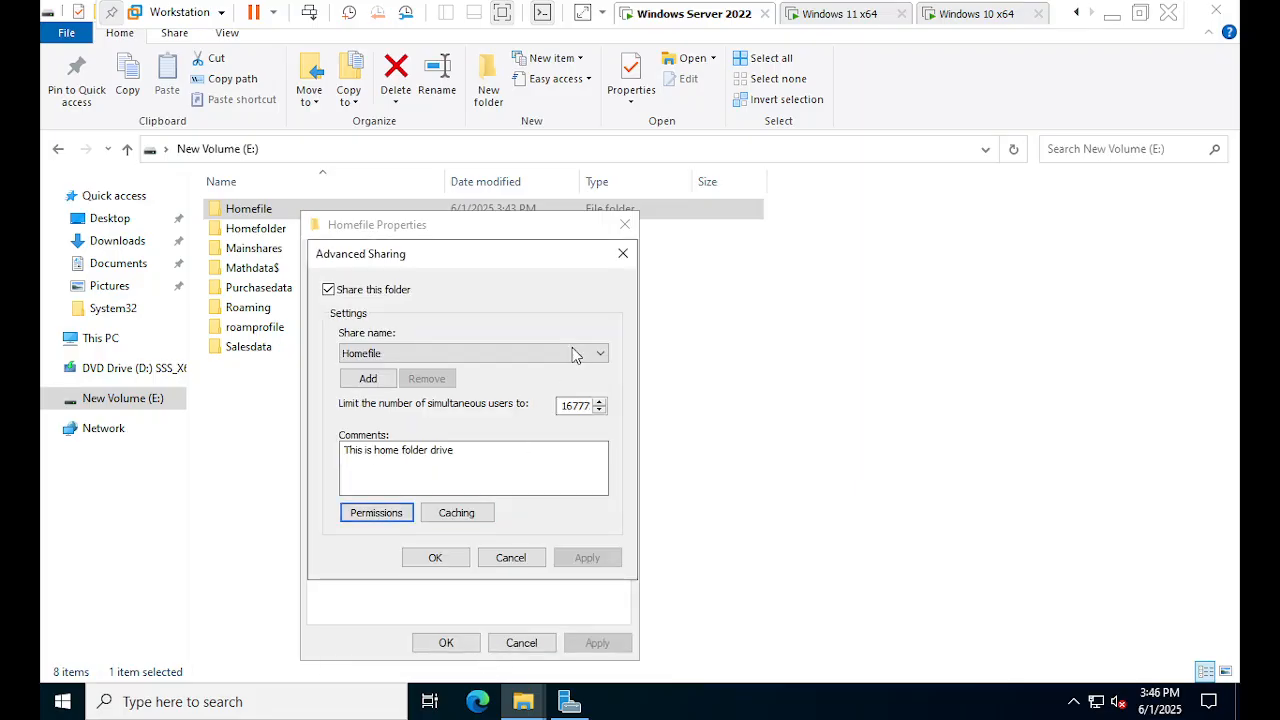
click(624, 256)
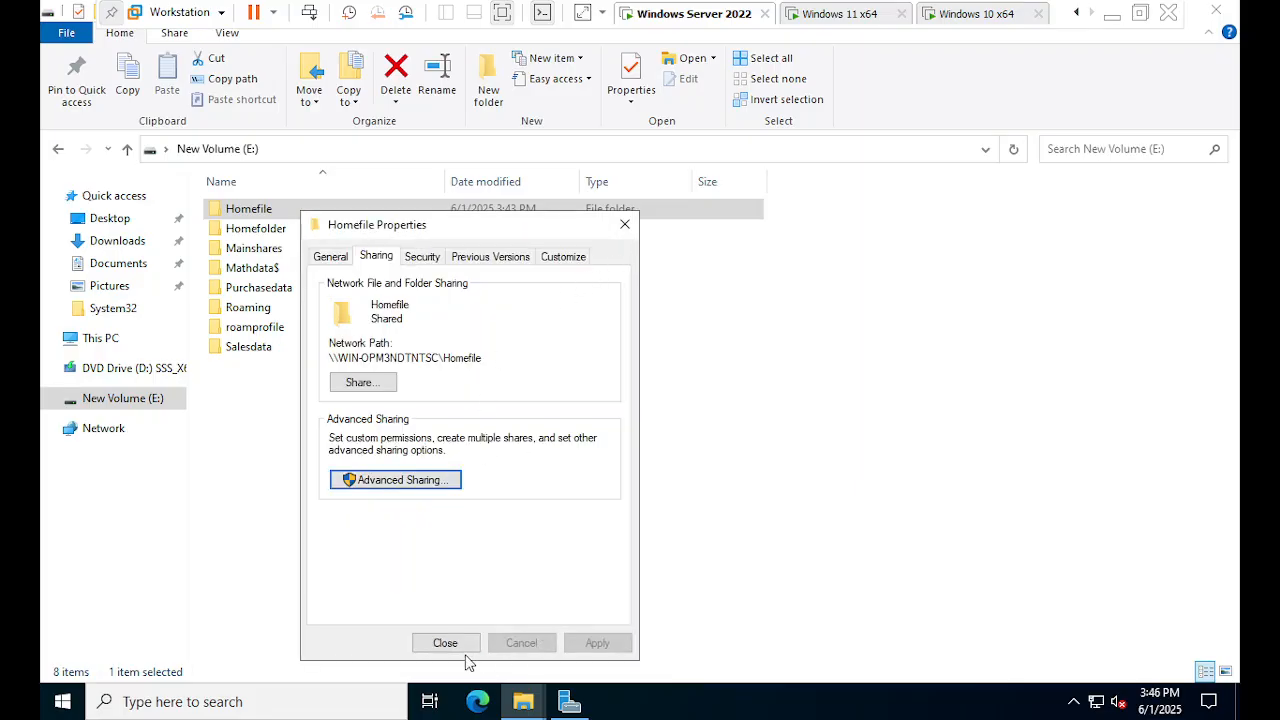
click(443, 644)
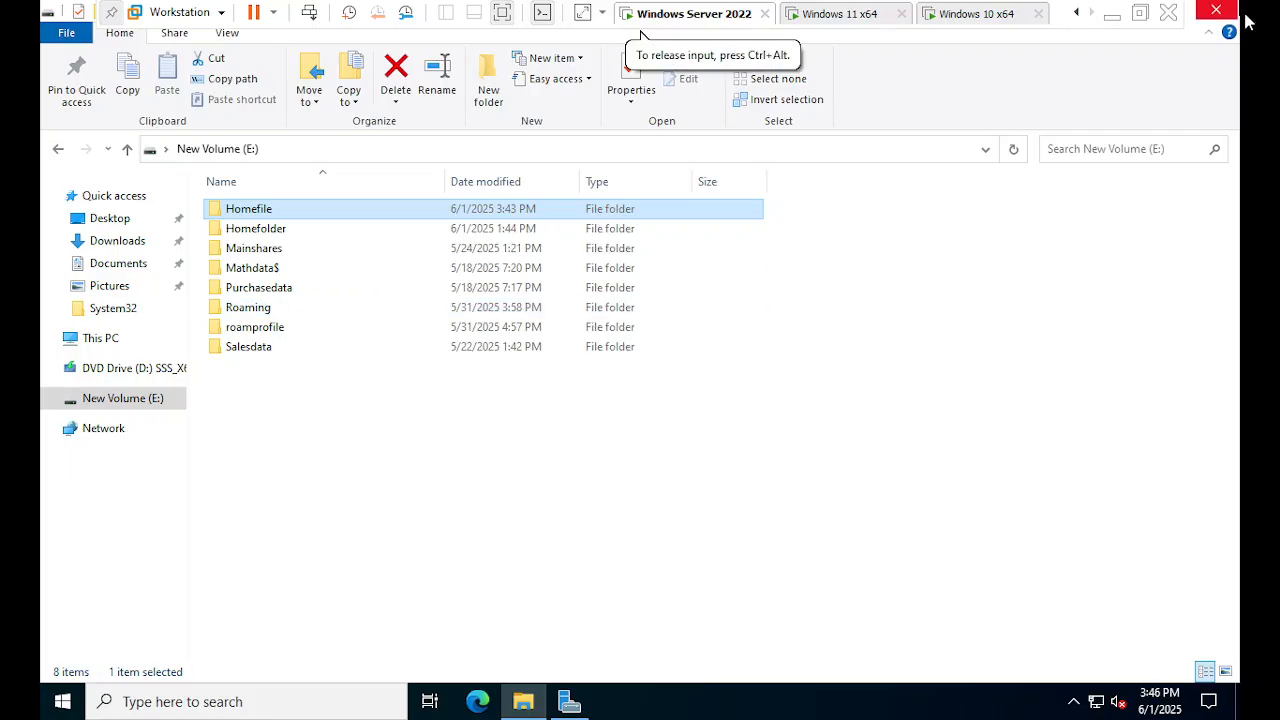
right_click(278, 216)
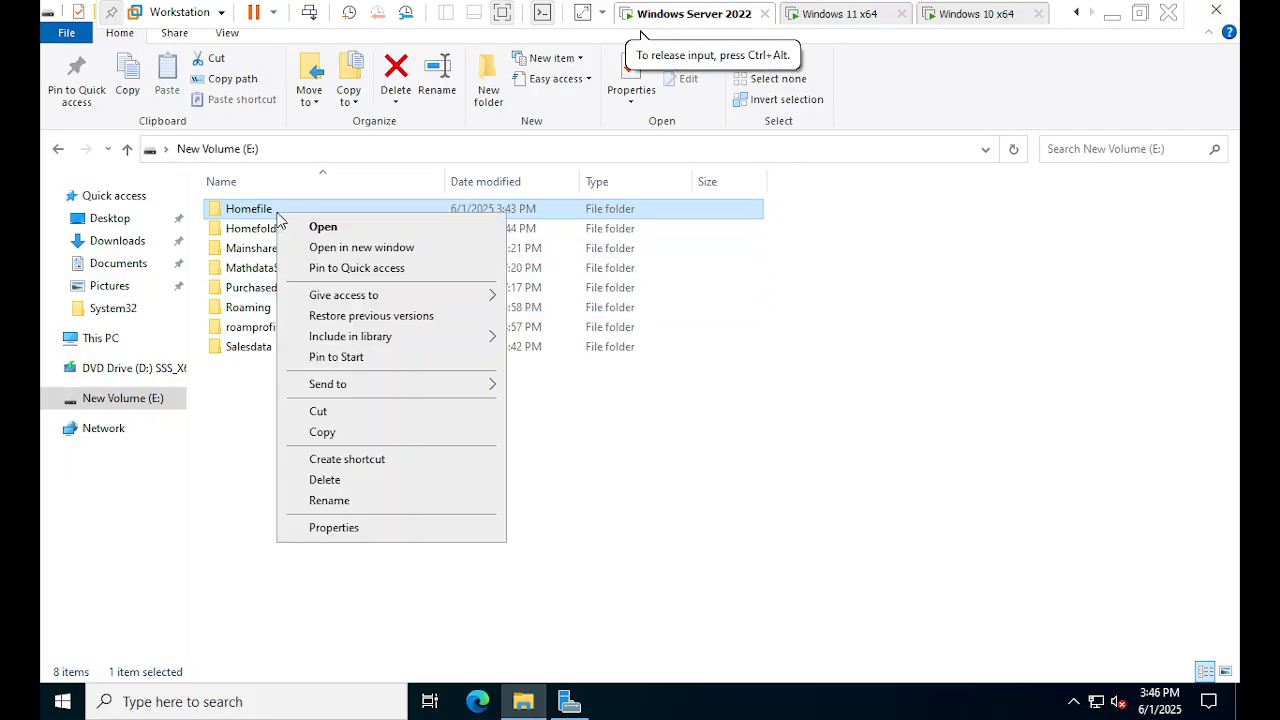
click(322, 527)
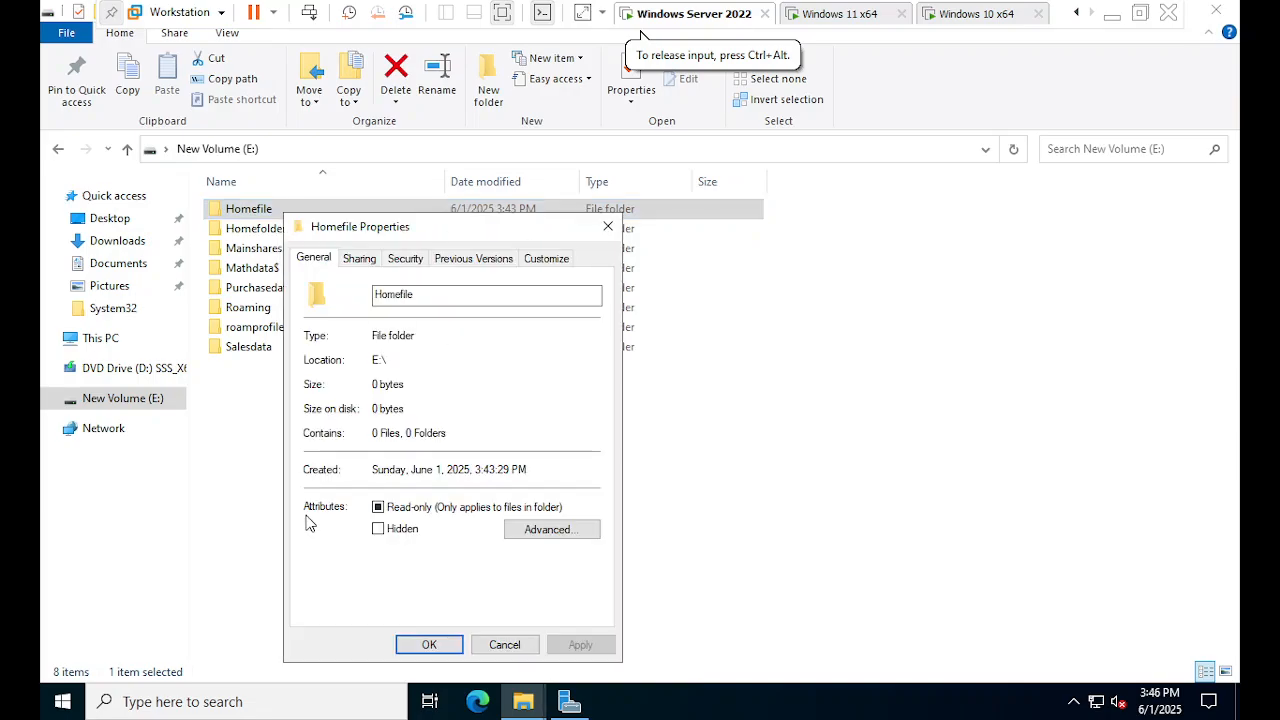
click(360, 260)
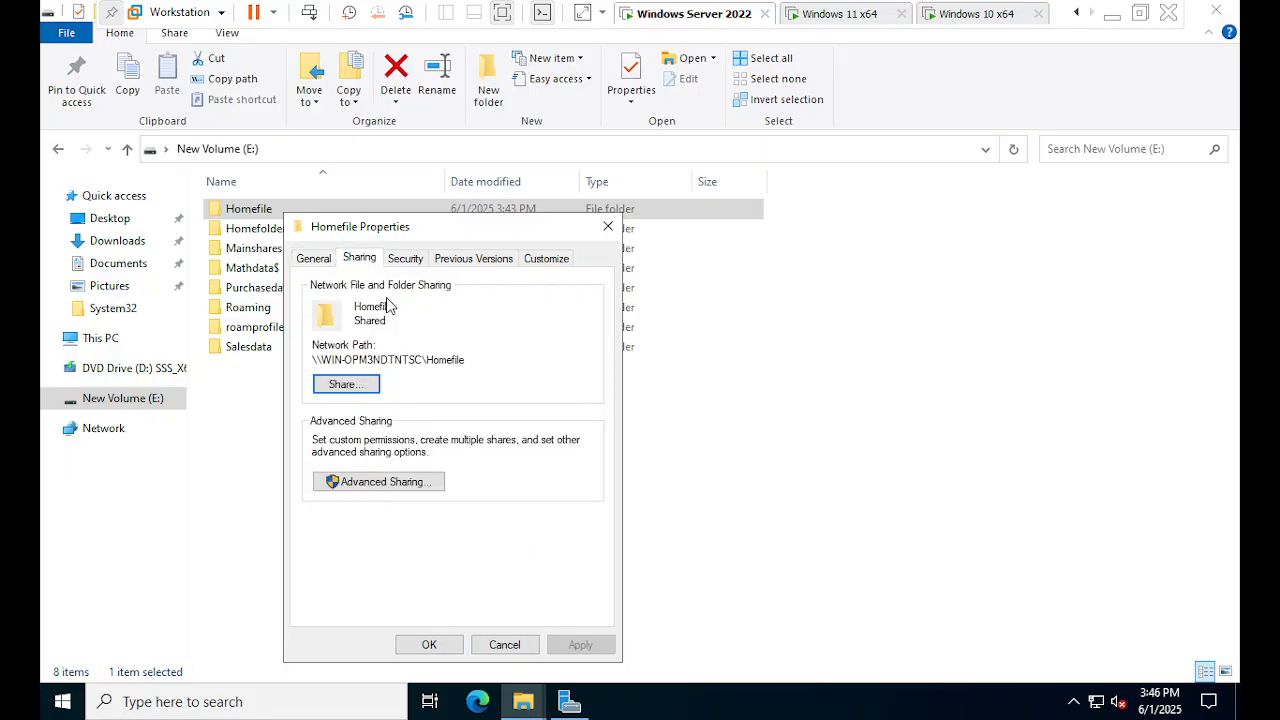
drag(487, 367, 316, 368)
key(ctrl+c)
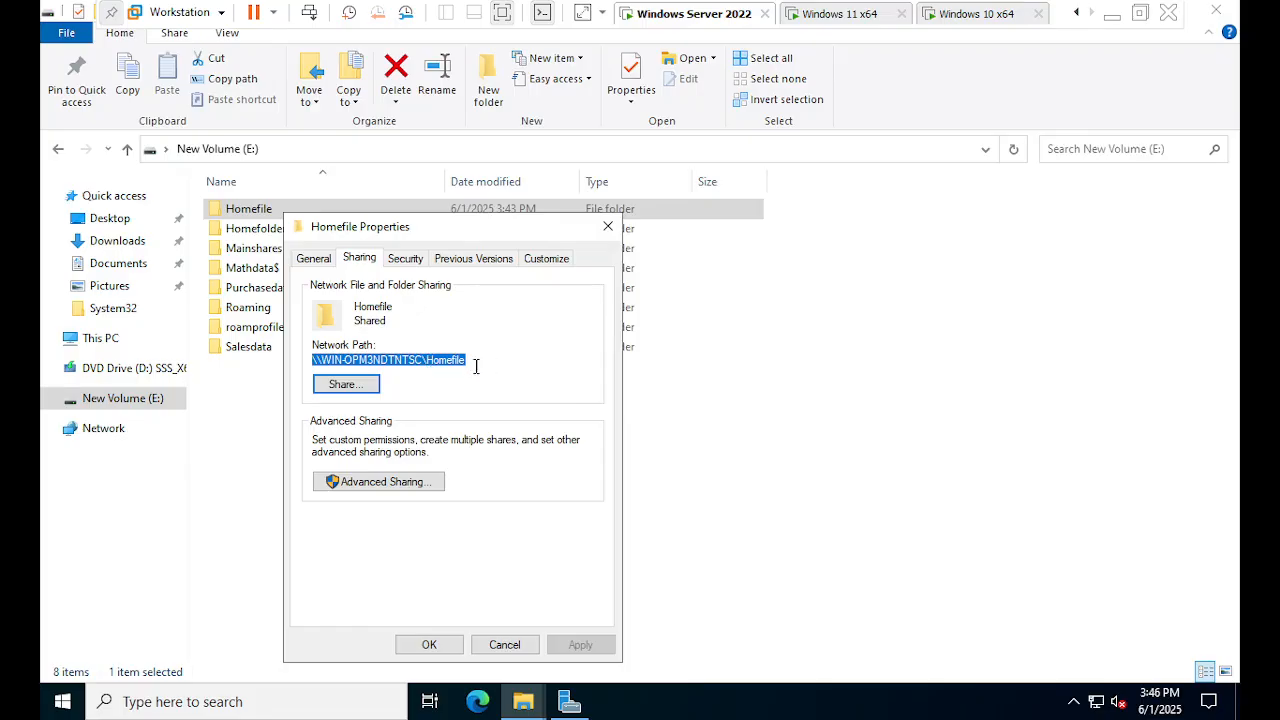
click(609, 229)
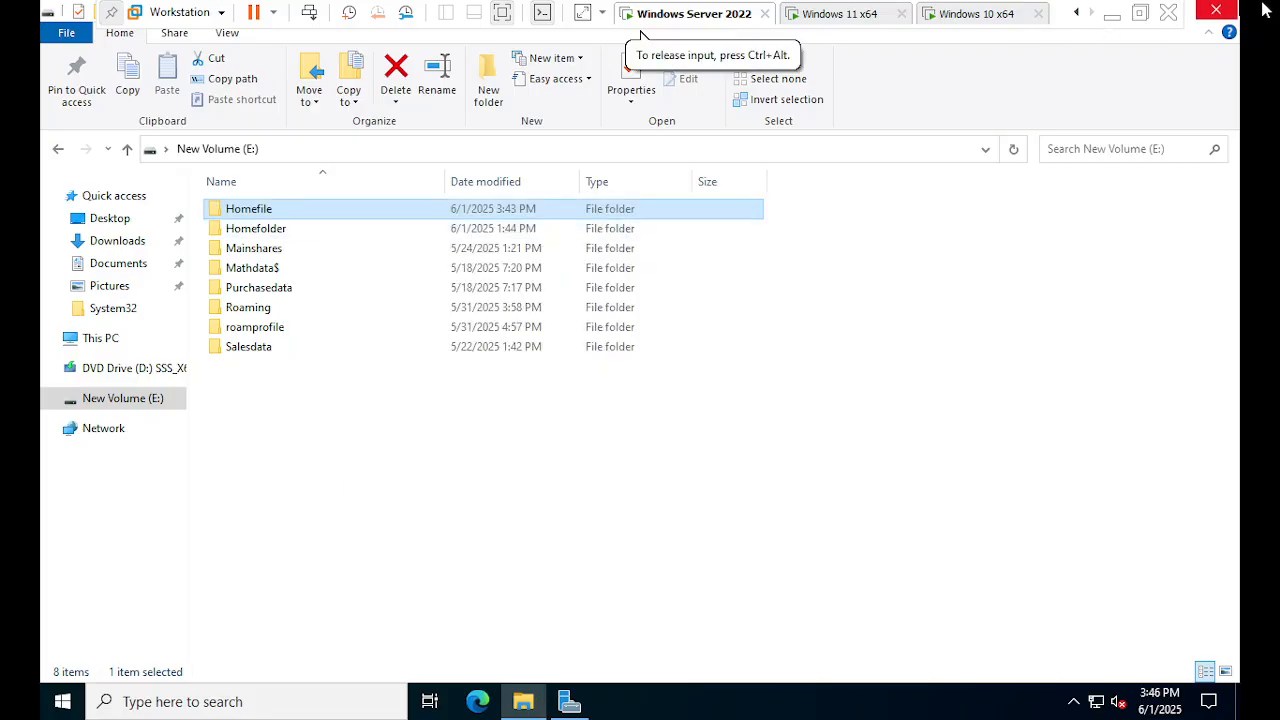
- Return to the Server Manager dashboard and launch Active Directory Users and Computers from Tools
click(569, 702)
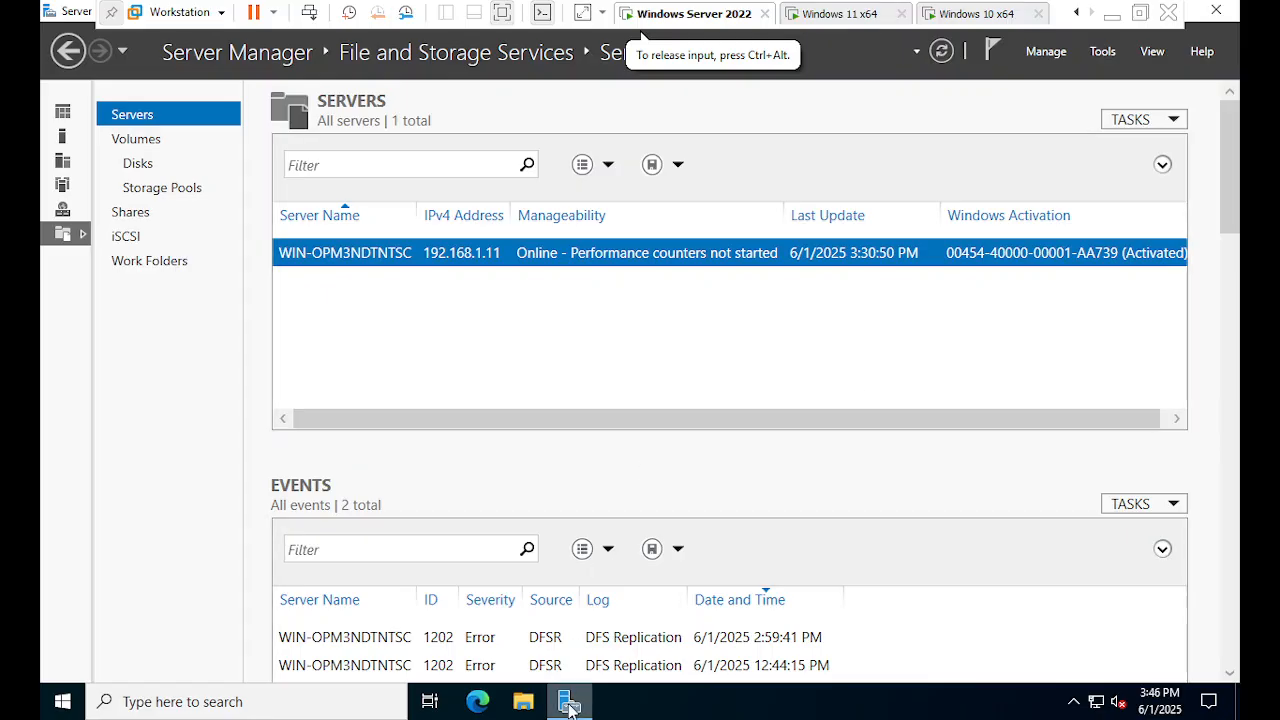
click(65, 55)
click(66, 60)
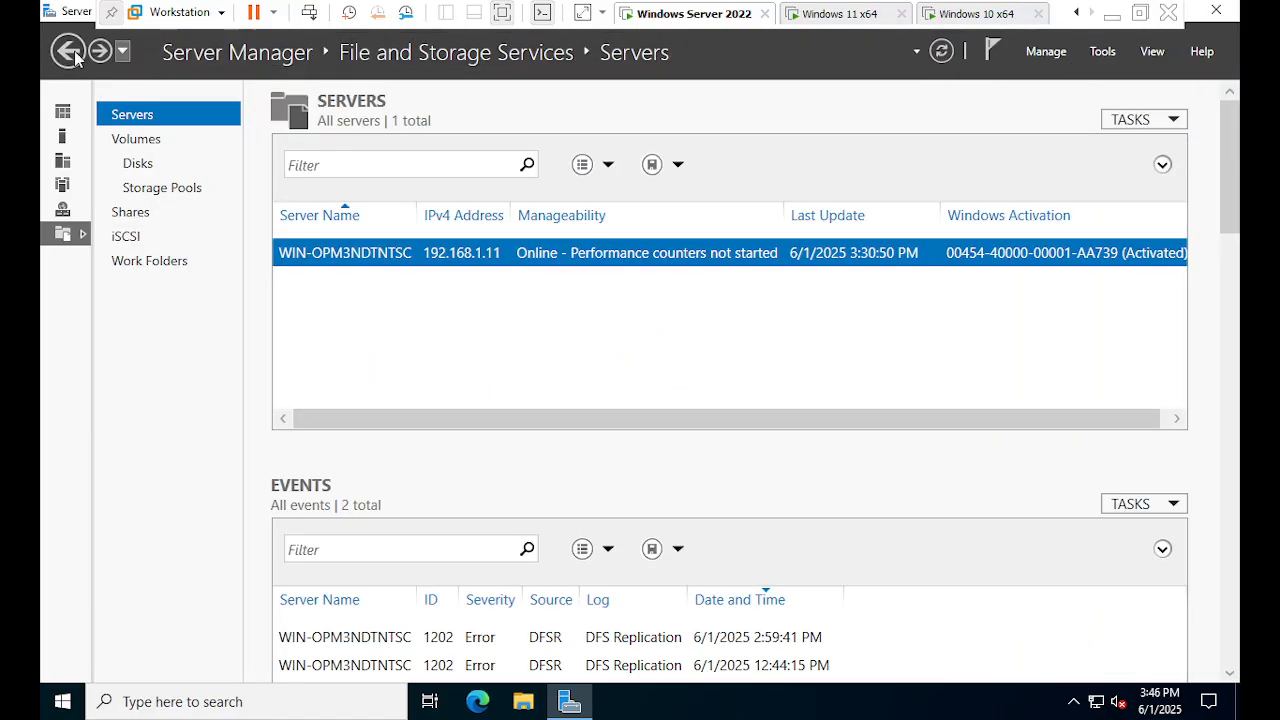
click(70, 52)
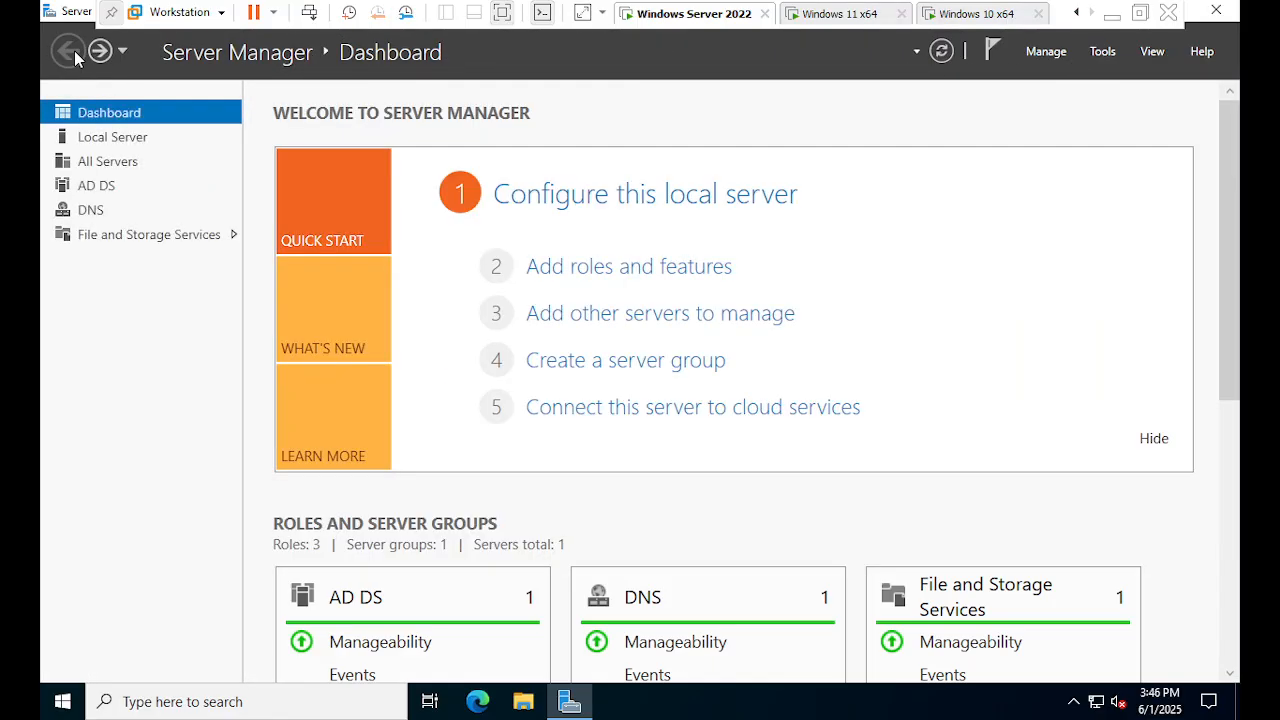
click(1103, 60)
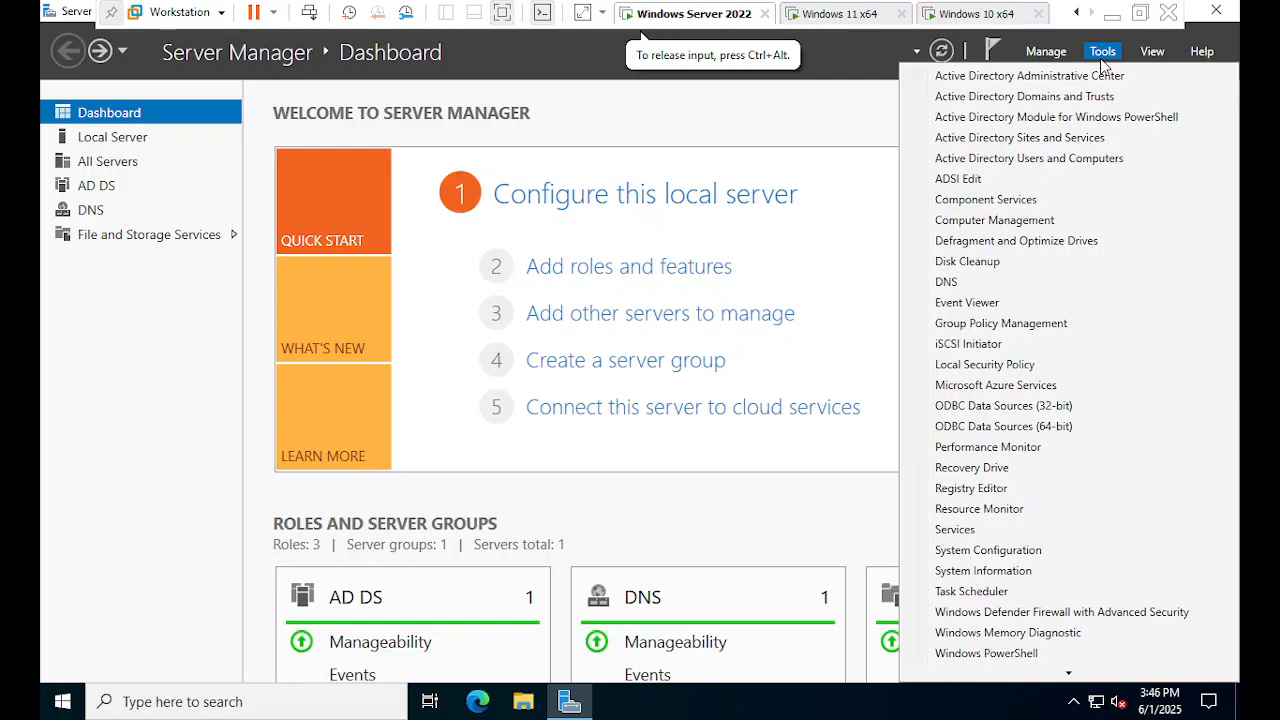
click(1079, 162)
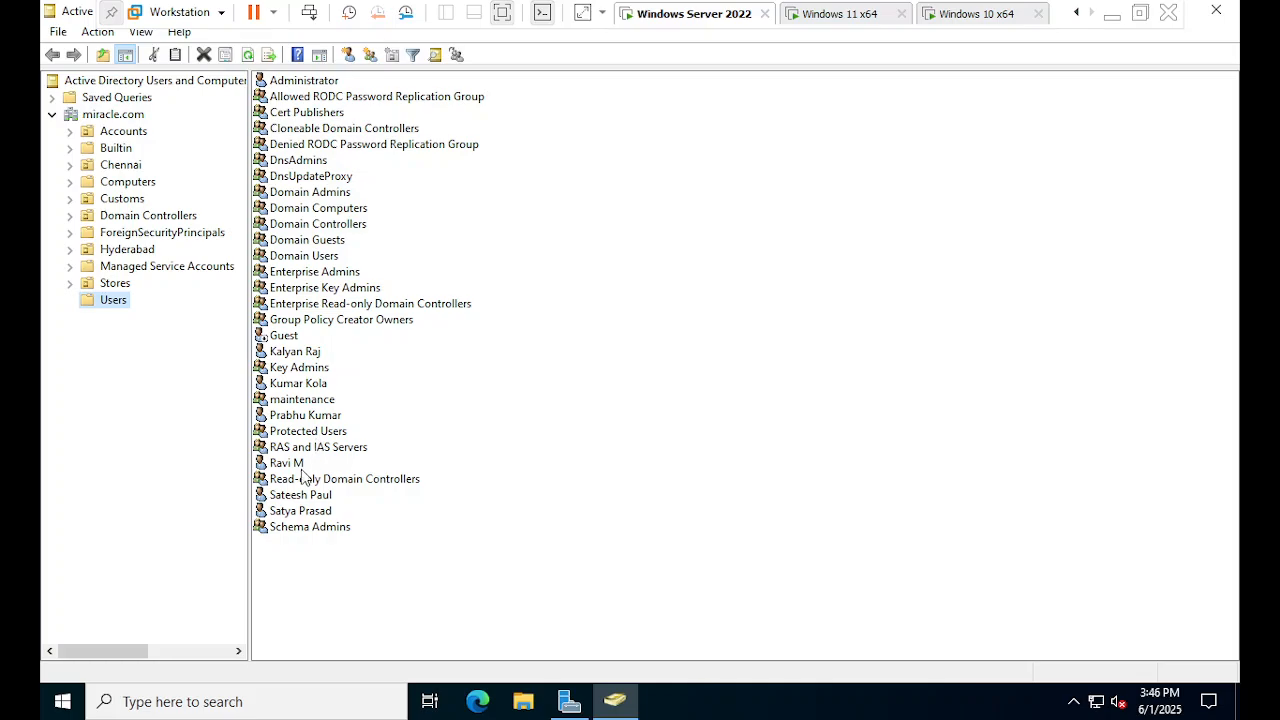
- Select the user account just below Guest and open its context menu
click(297, 353)
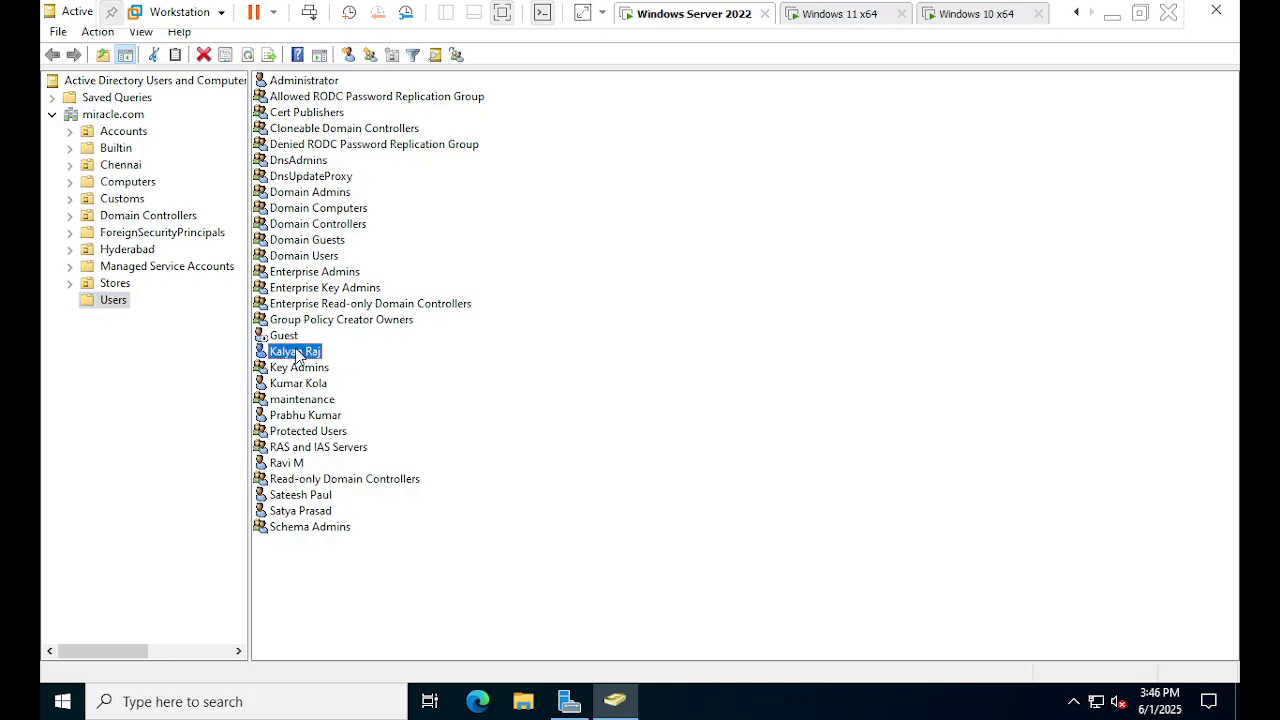
right_click(297, 355)
click(289, 356)
click(292, 357)
right_click(298, 351)
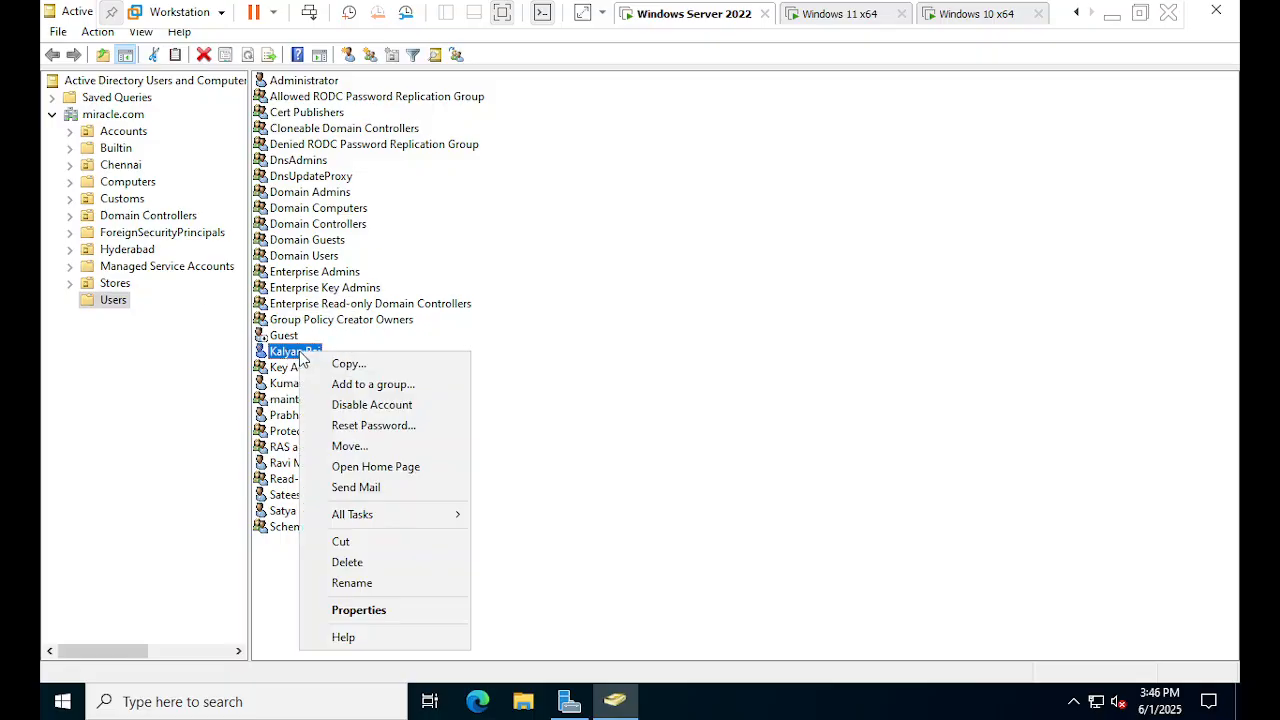
- On the user's Profile tab, connect Z: to the pasted Homefile share path plus their folder name
click(371, 607)
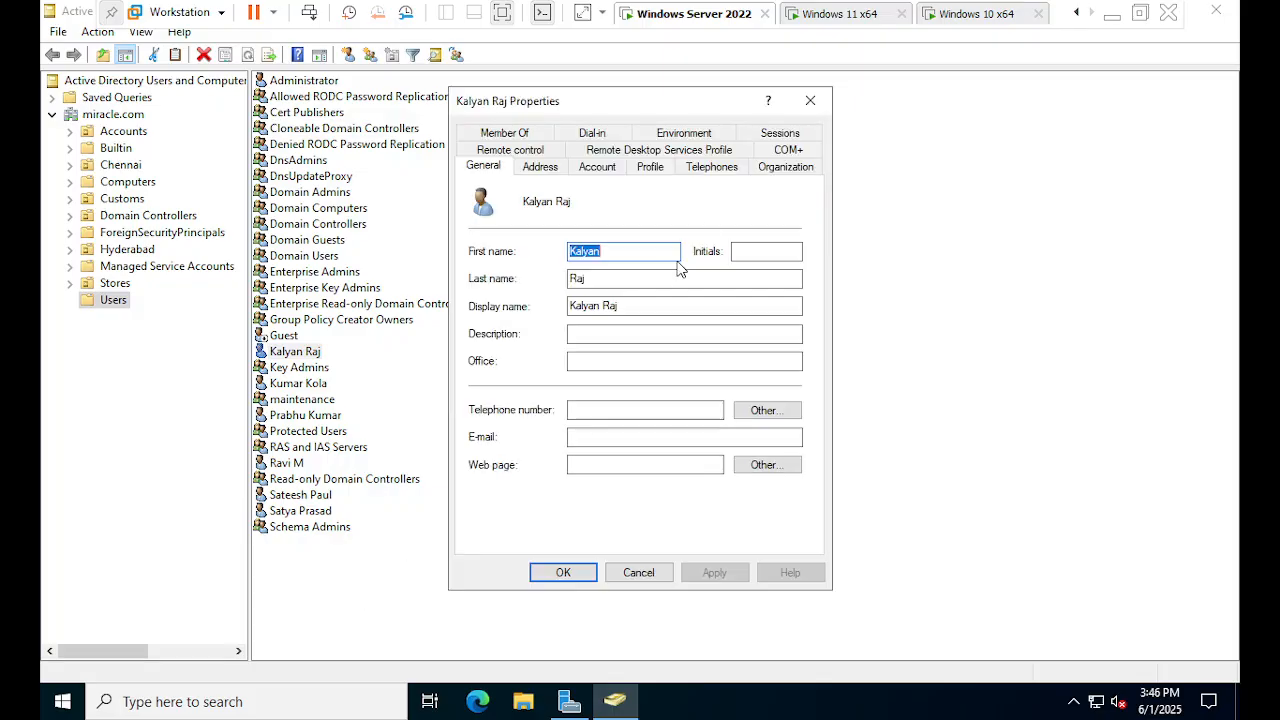
click(642, 167)
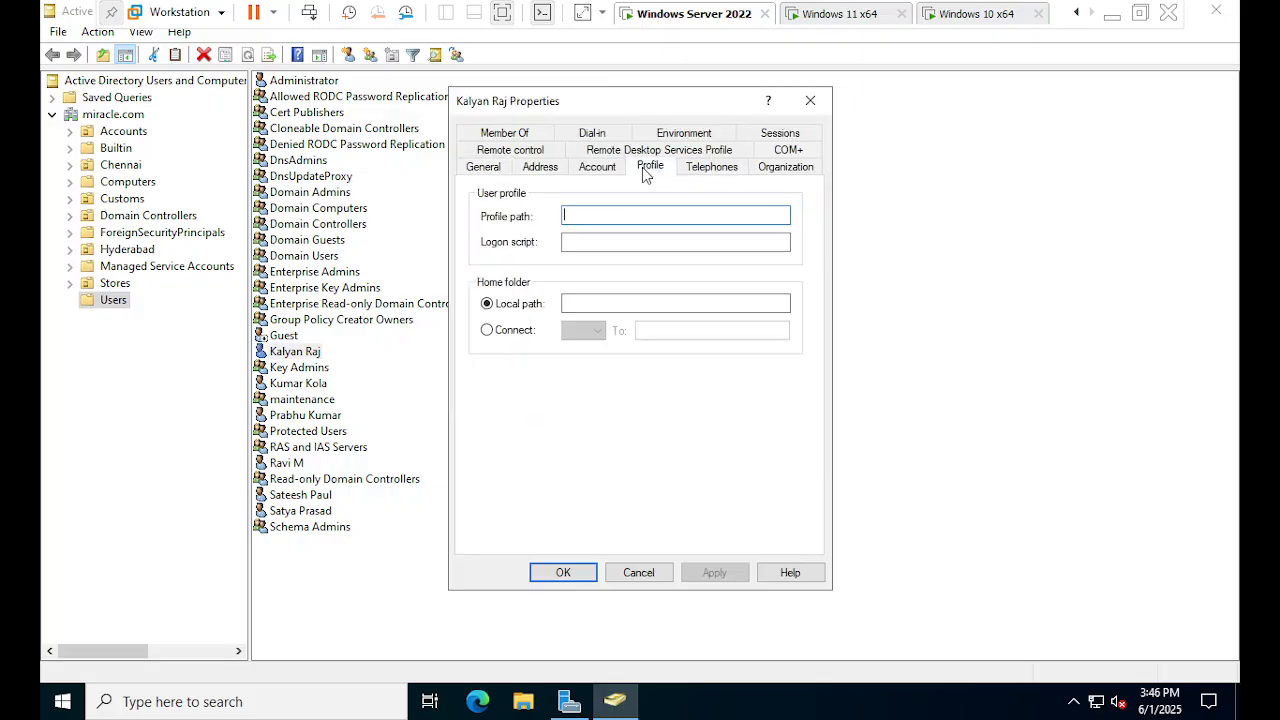
click(607, 304)
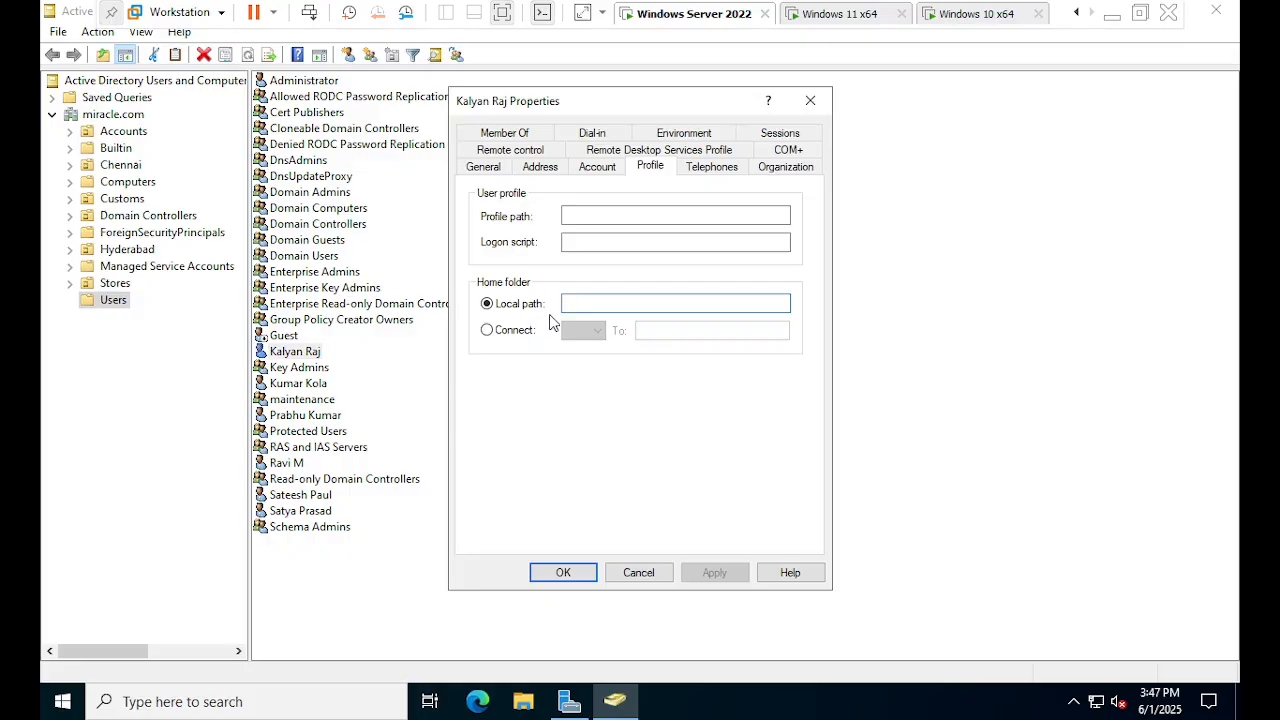
click(591, 309)
click(508, 337)
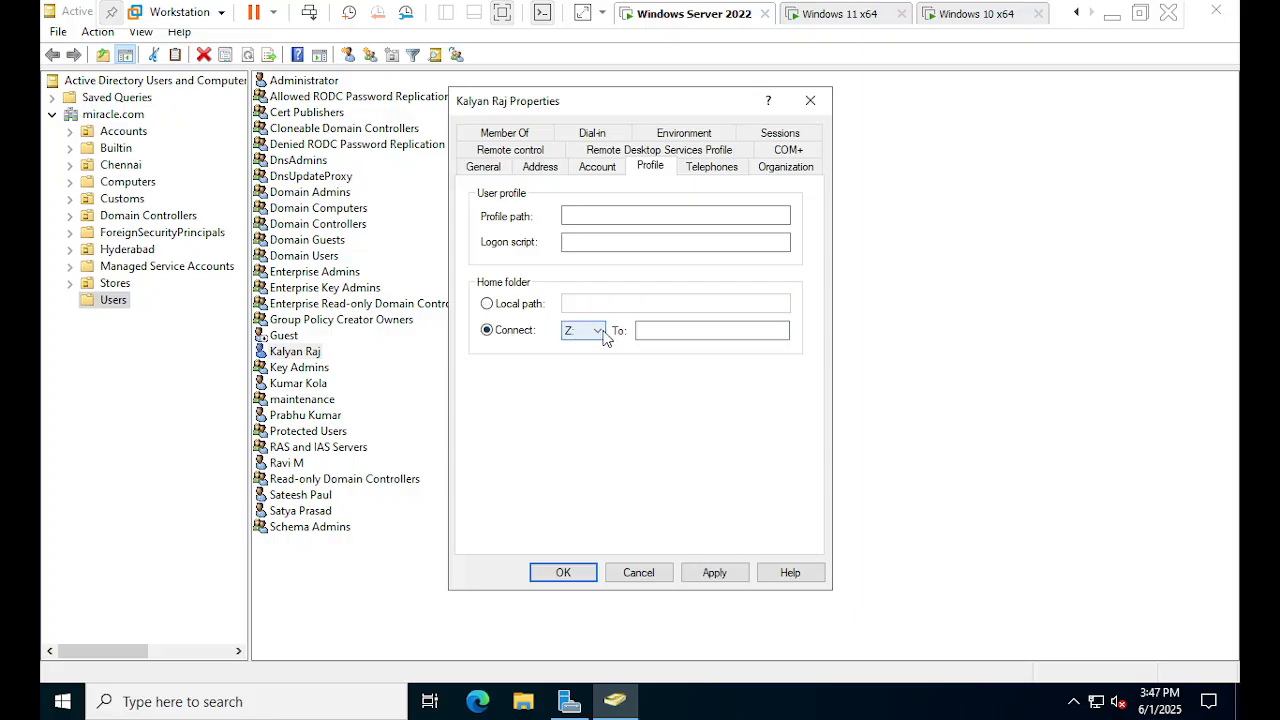
click(590, 340)
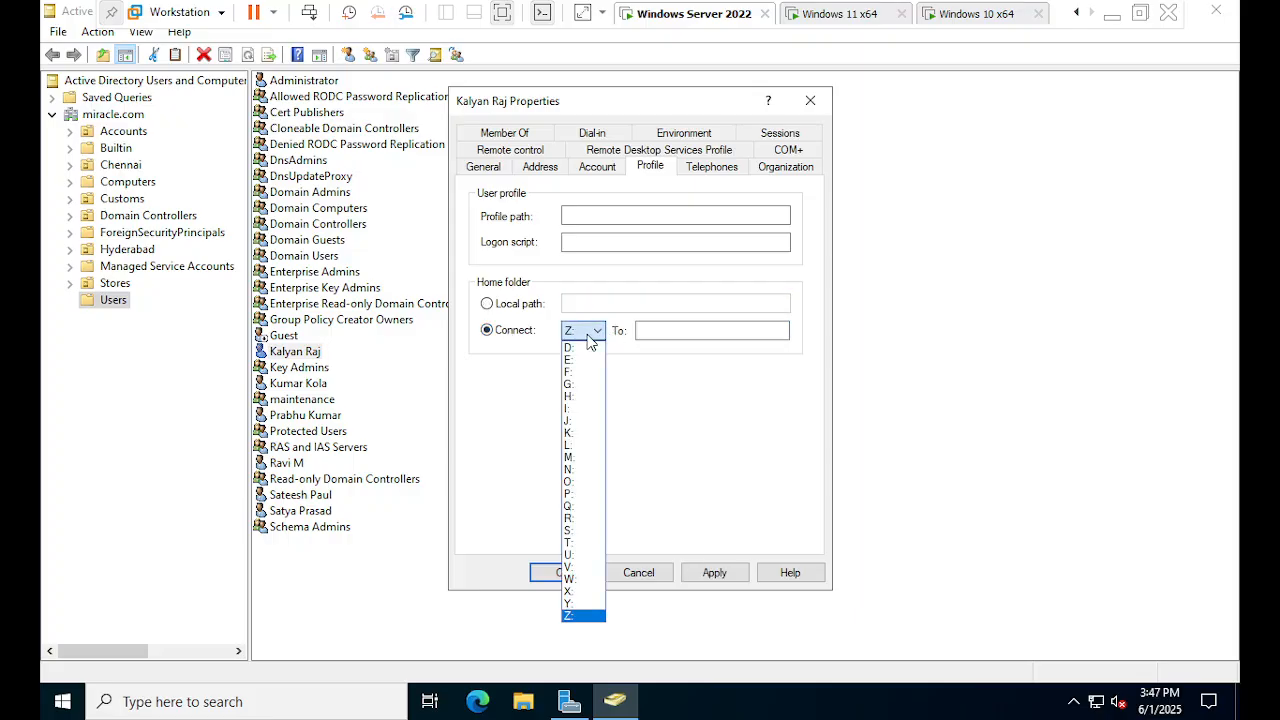
click(590, 340)
click(654, 329)
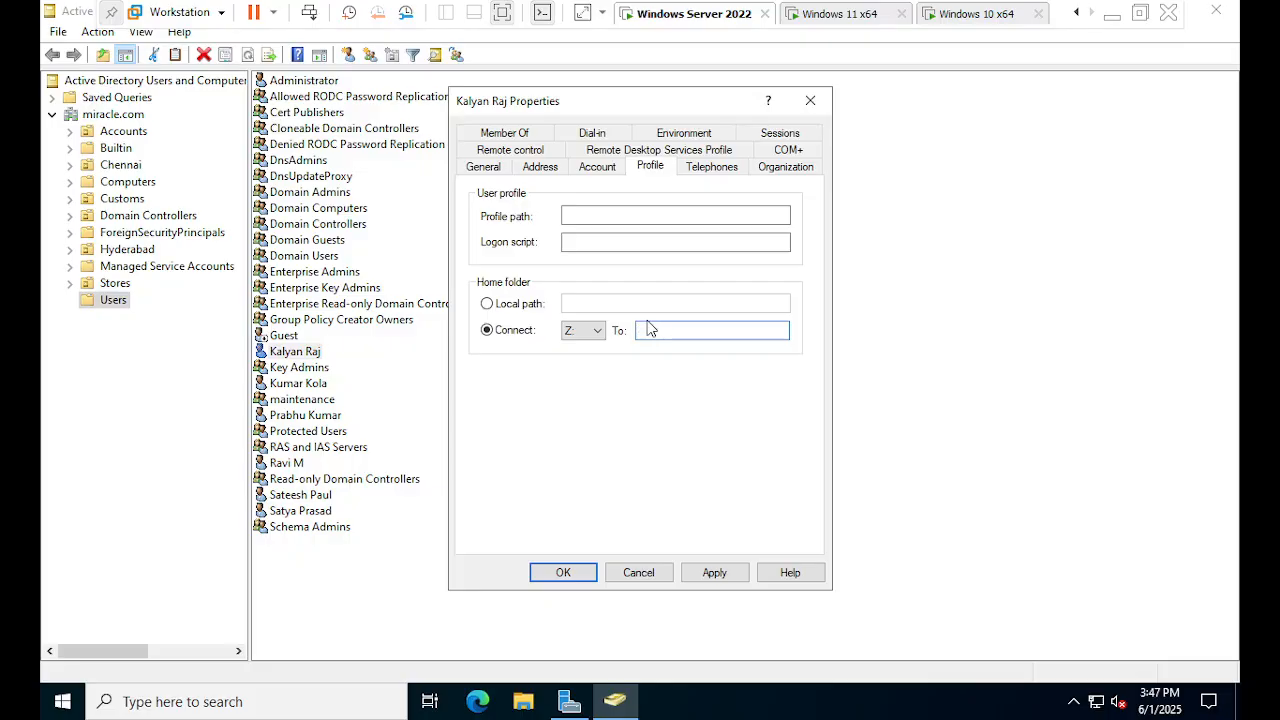
key(ctrl+v)
text(\)
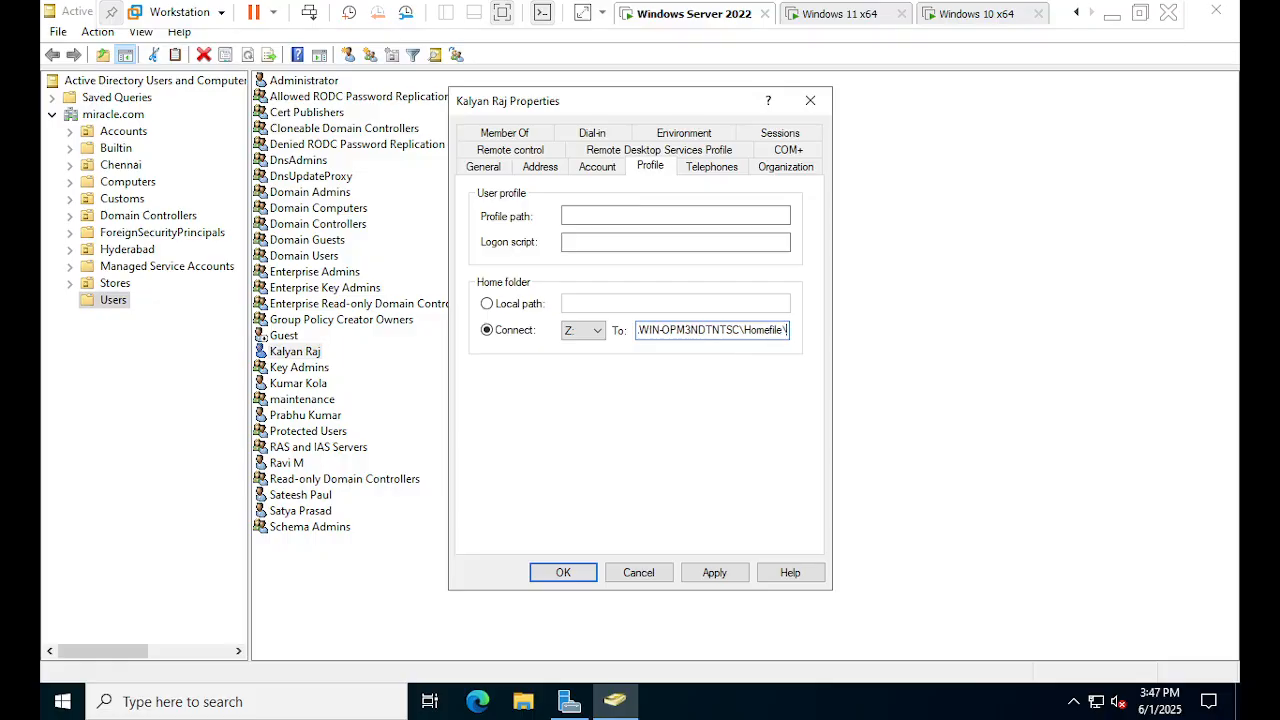
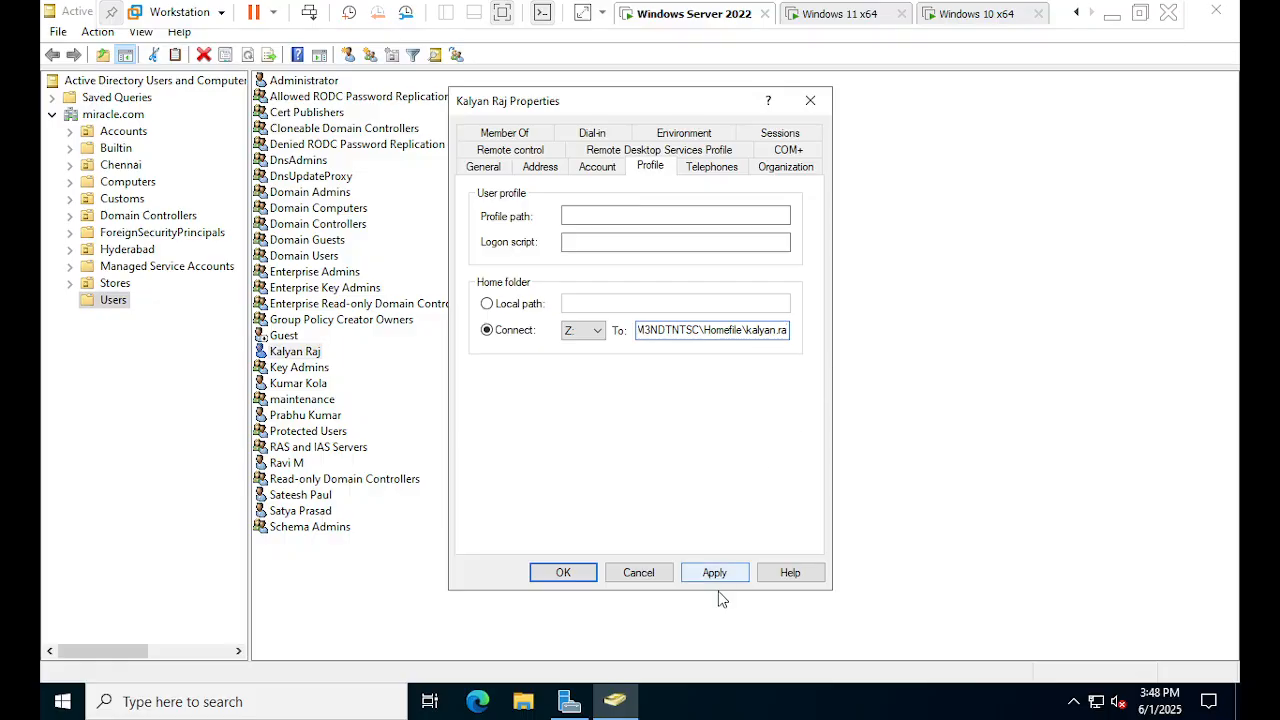
mouse_move(605, 705)
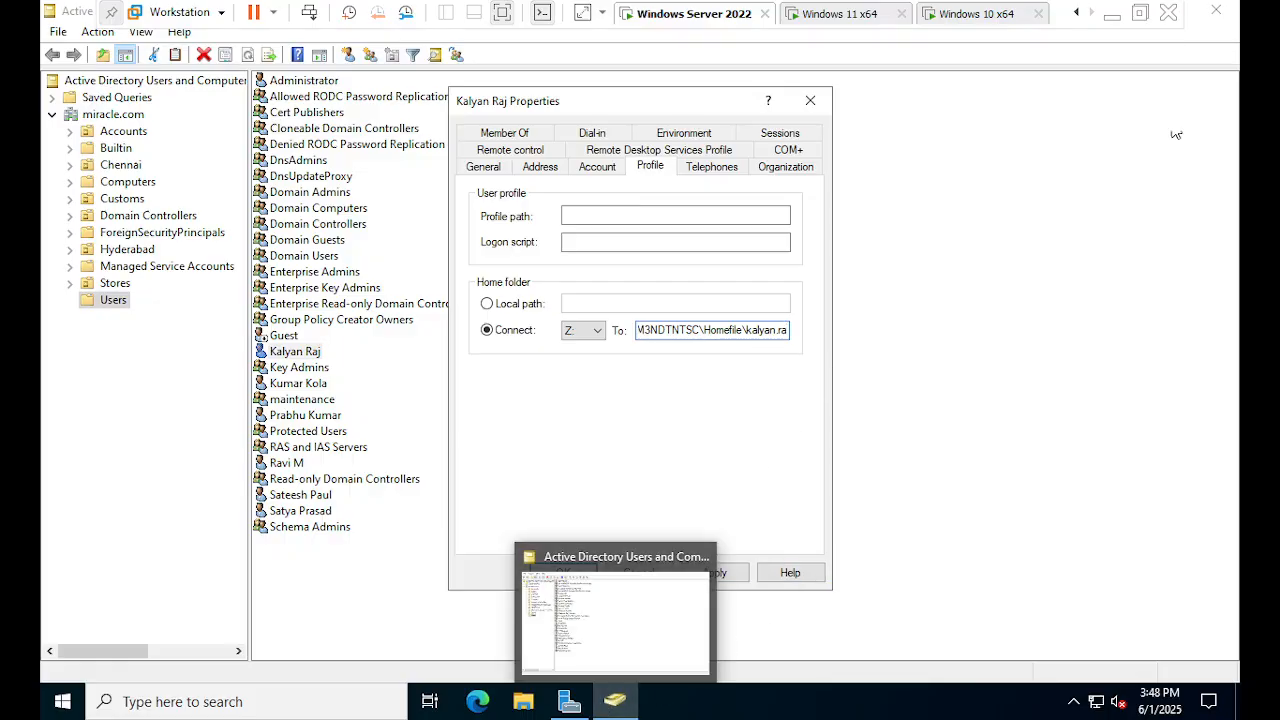
- Minimise the virtual machine and open the path notes in Notepad, maximised
click(1111, 17)
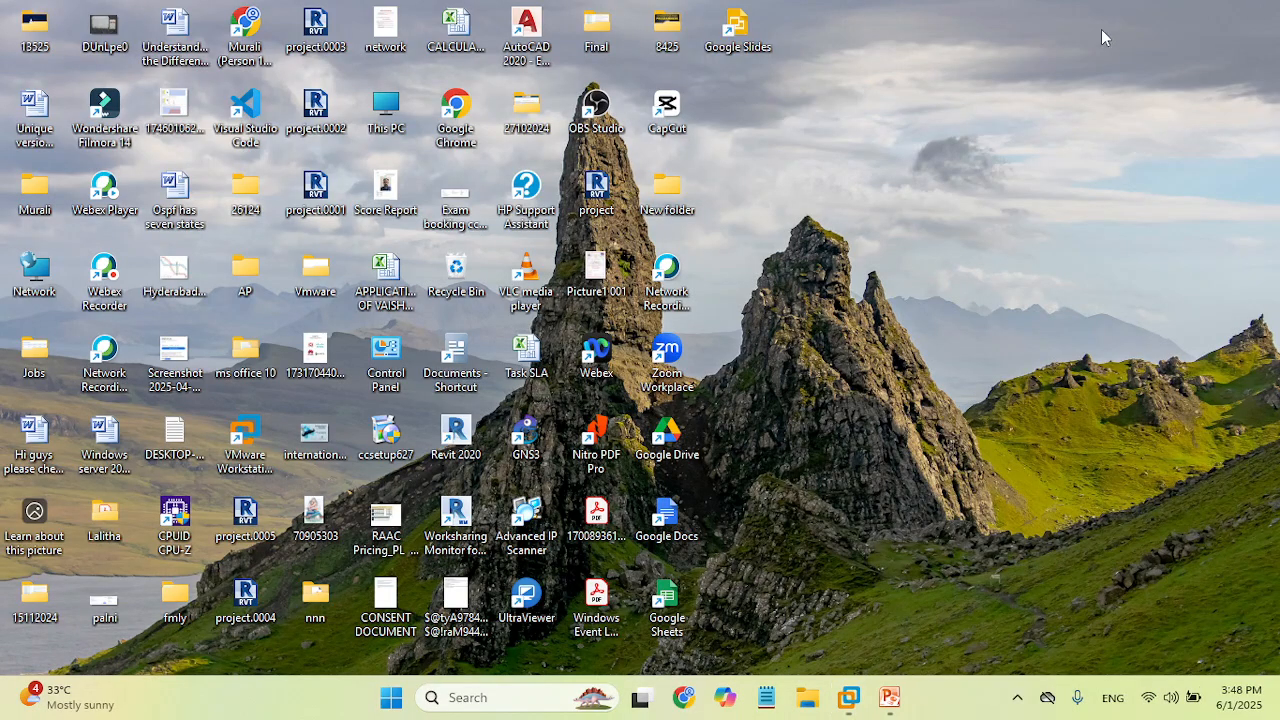
click(768, 700)
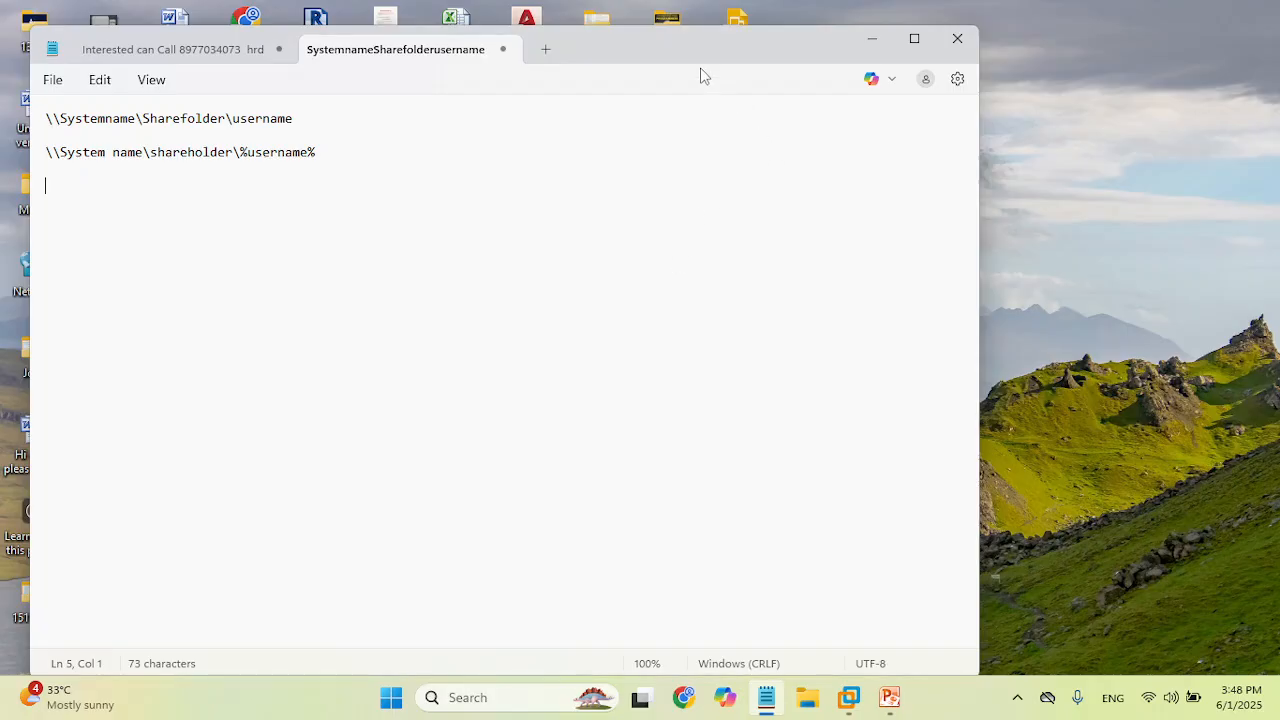
drag(692, 44, 907, 37)
double_click(907, 37)
drag(651, 235, 3, 63)
ctrl+scroll(458, 293, up, 18)
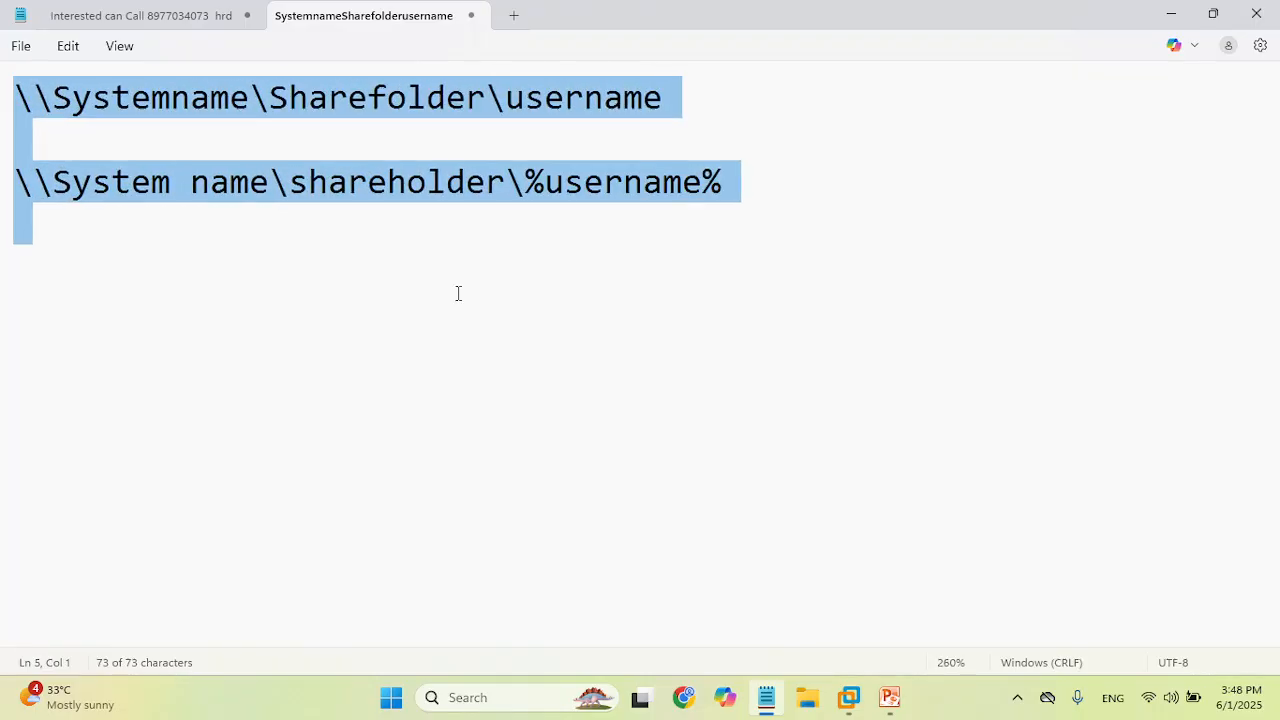
click(809, 73)
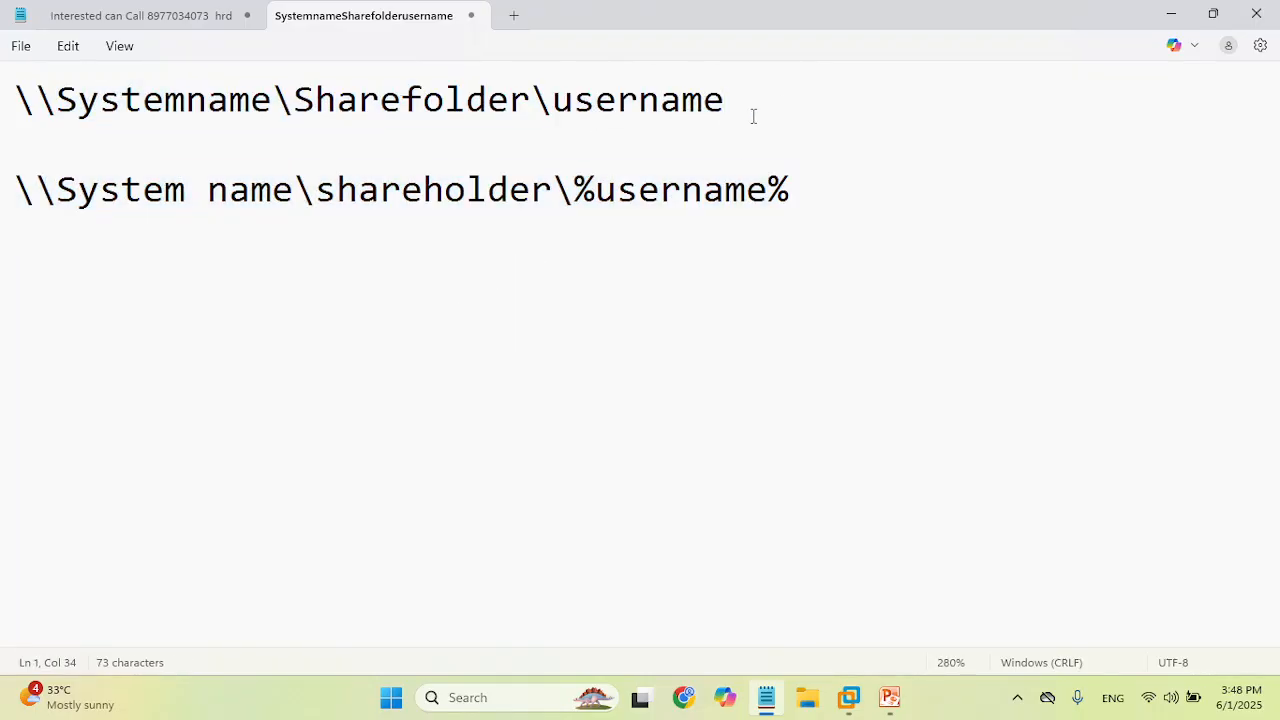
drag(851, 231, 8, 84)
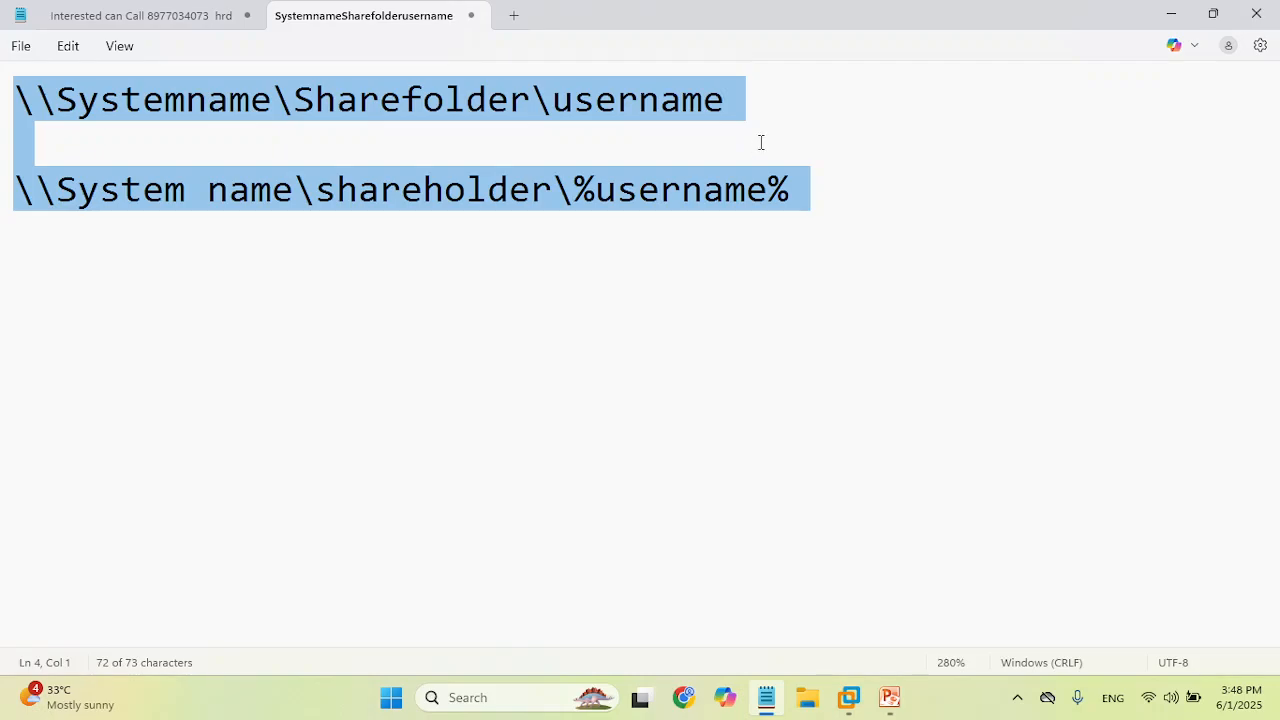
scroll(760, 142, up, 3)
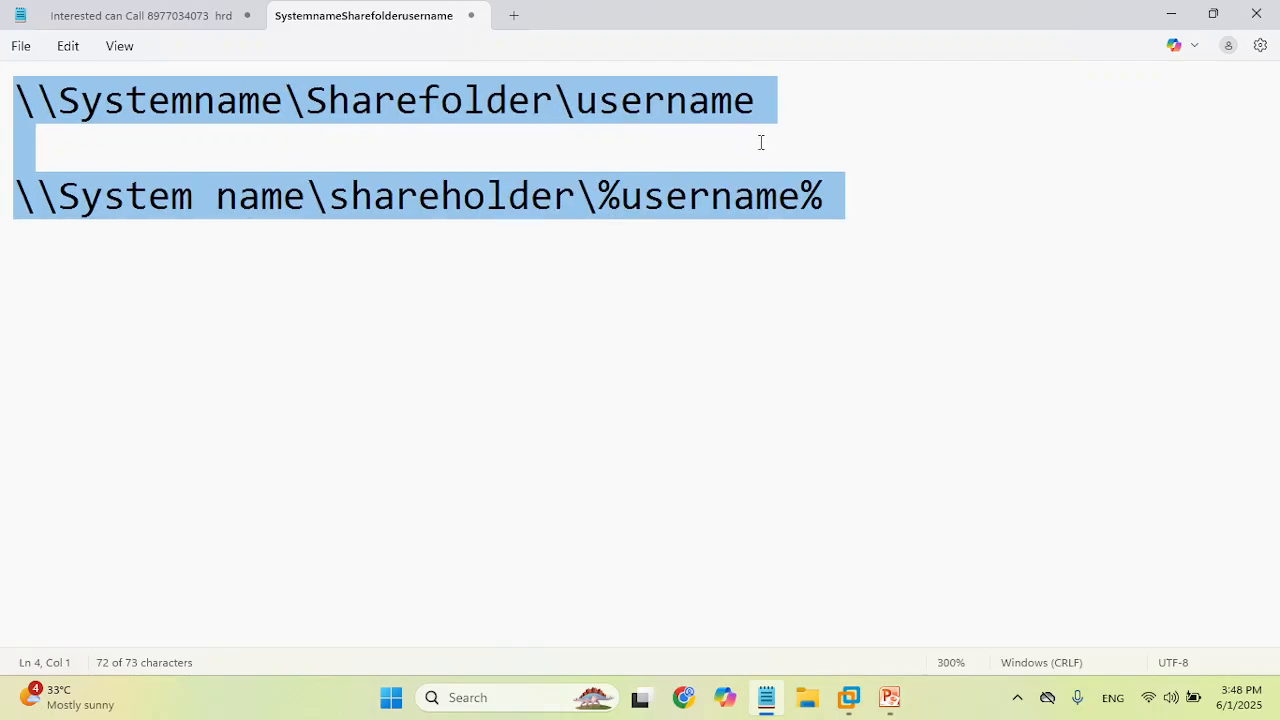
click(811, 122)
- Copy the \\System name\shareholder\%username% line and minimise Notepad
drag(799, 103, 598, 103)
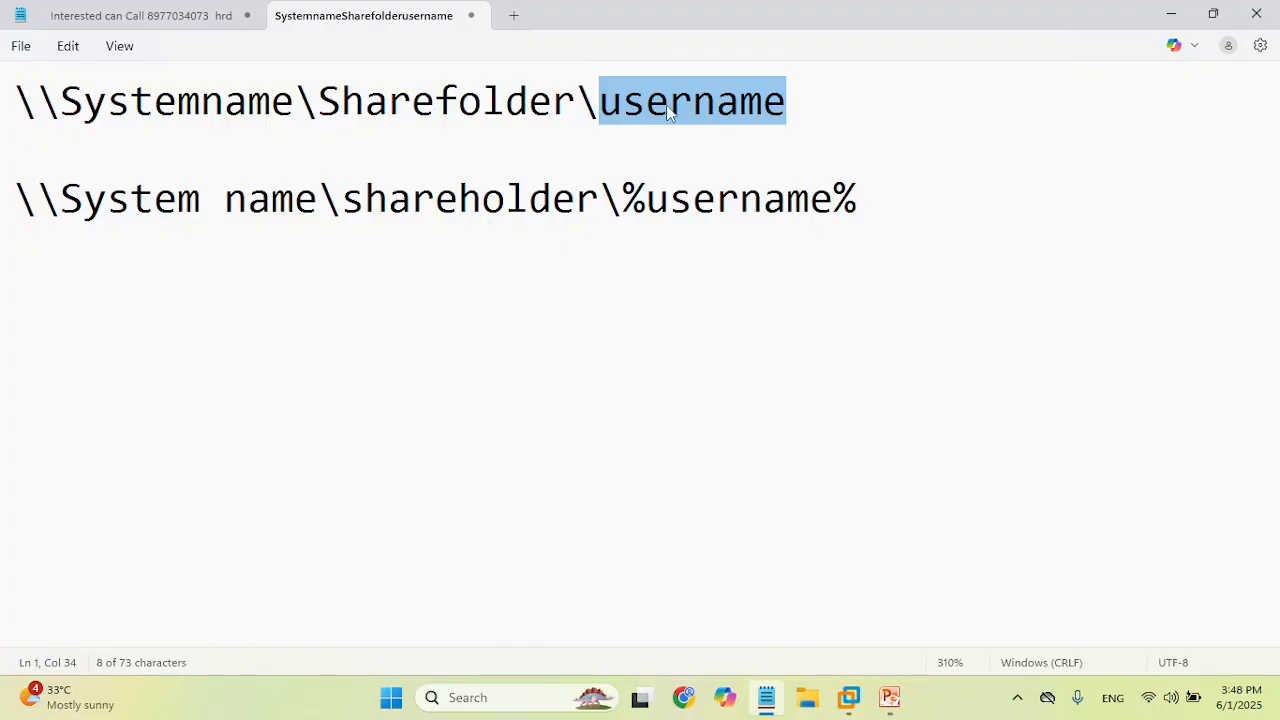
click(820, 131)
drag(890, 198, 58, 152)
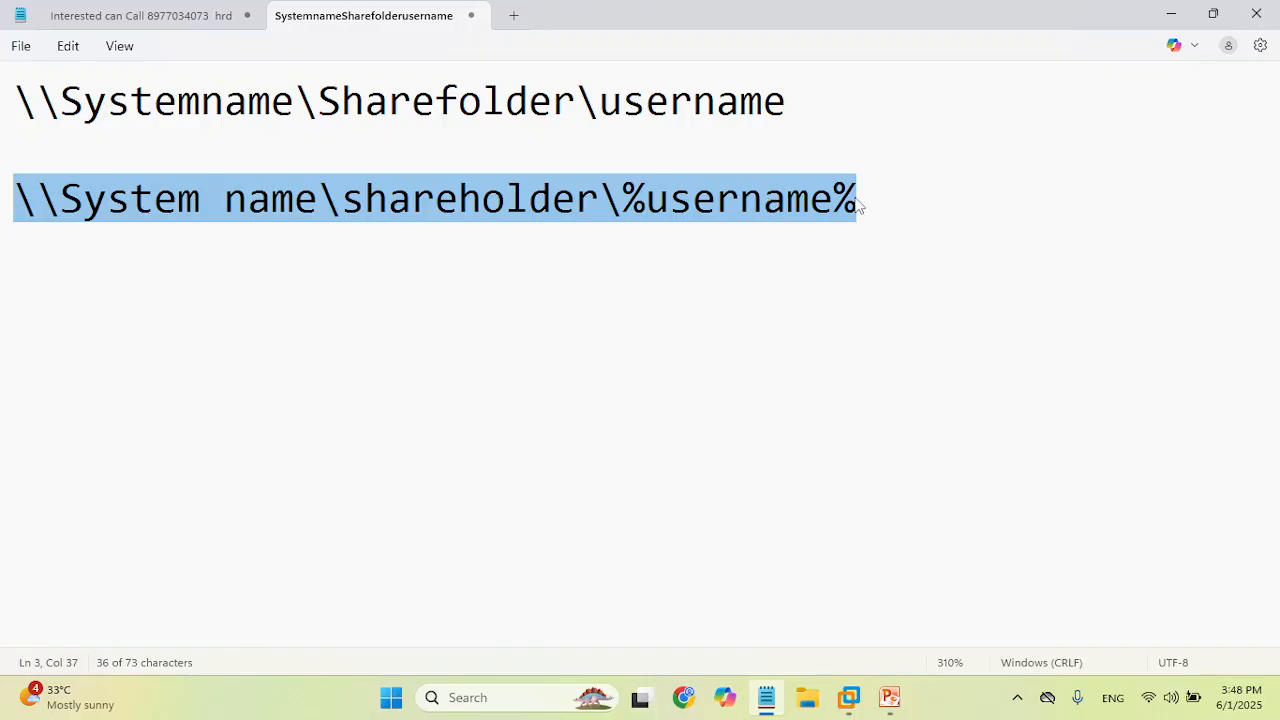
key(ctrl+c)
key(ctrl+c)
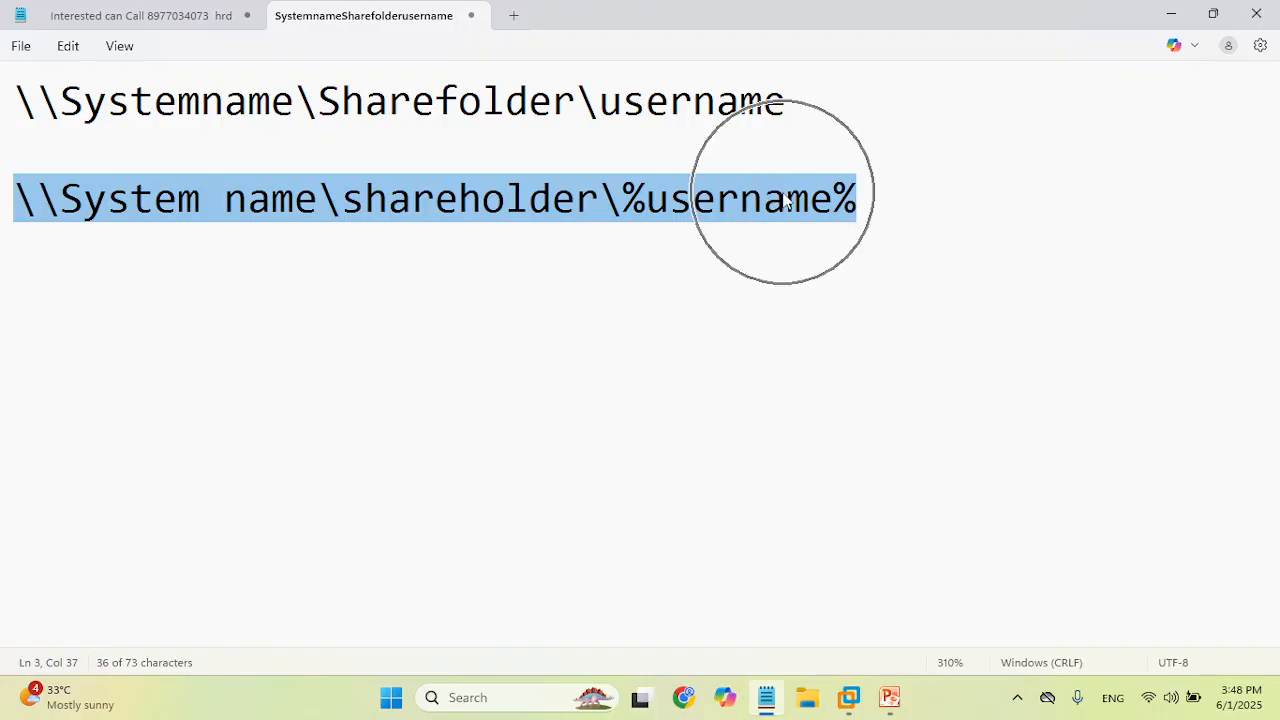
click(1173, 18)
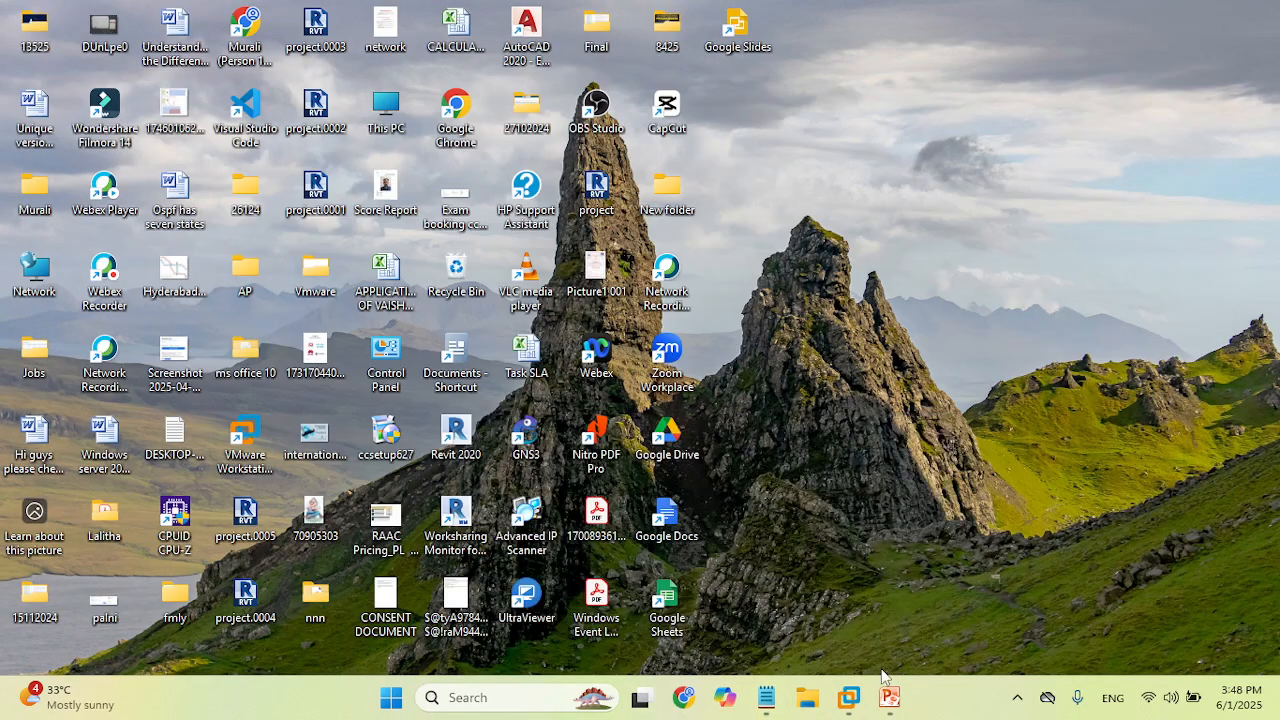
- Back in the user's Properties, check the Z: home path, then Apply and OK
click(890, 698)
click(849, 697)
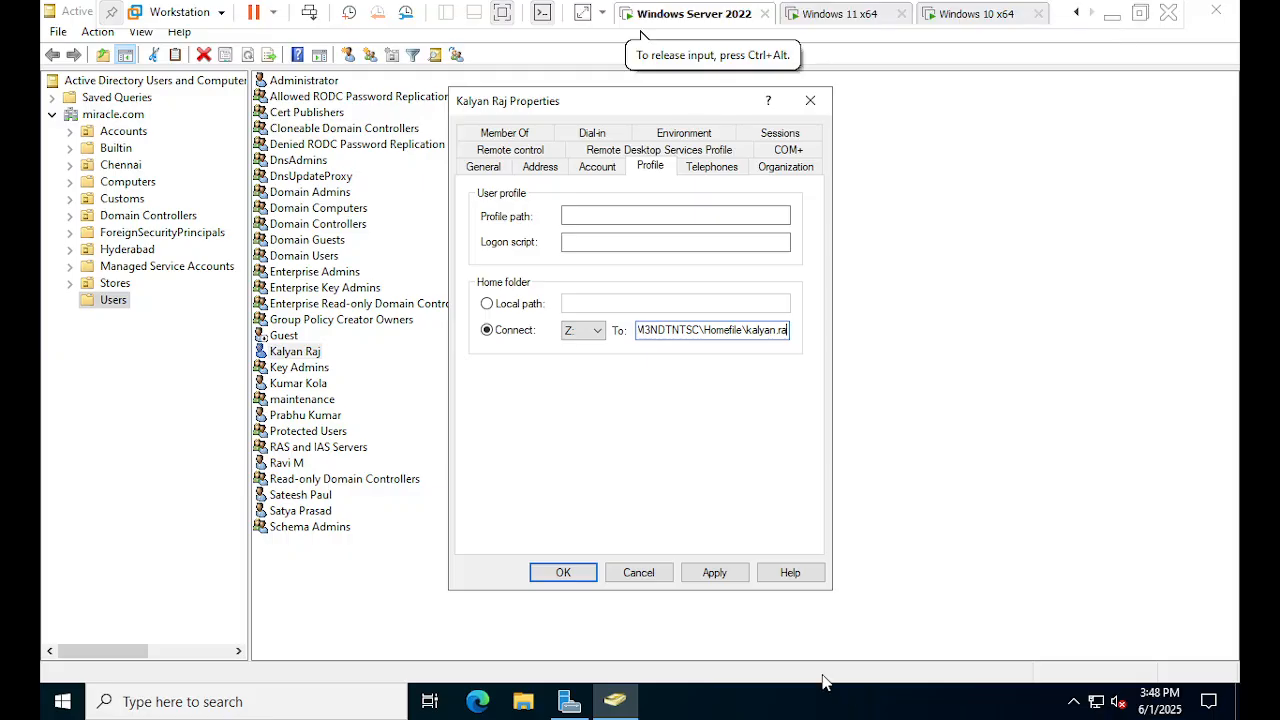
click(760, 335)
click(720, 577)
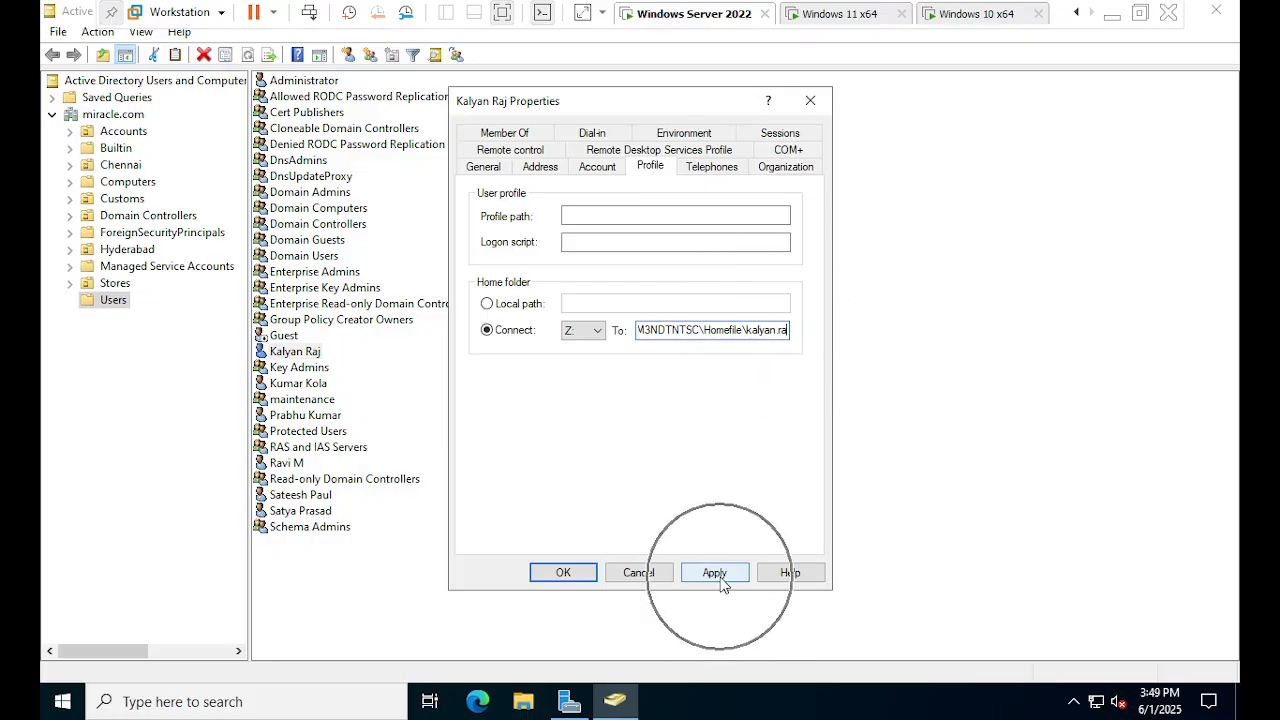
click(564, 577)
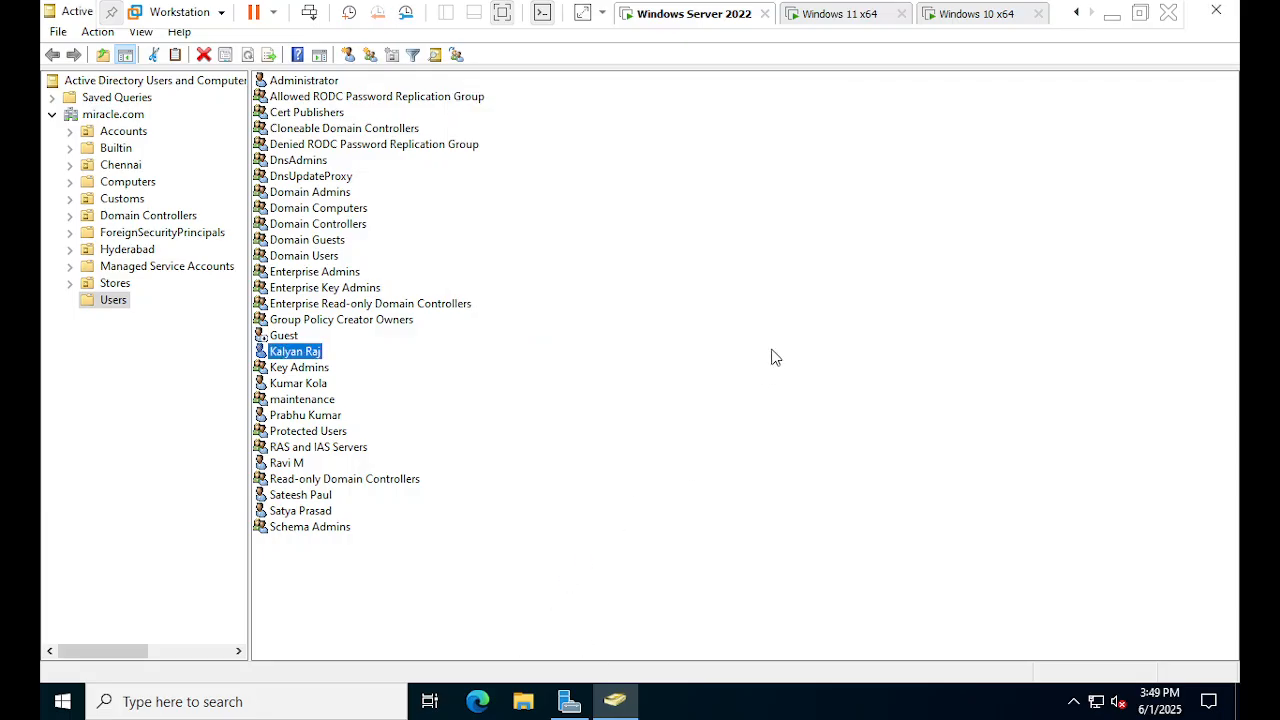
click(300, 366)
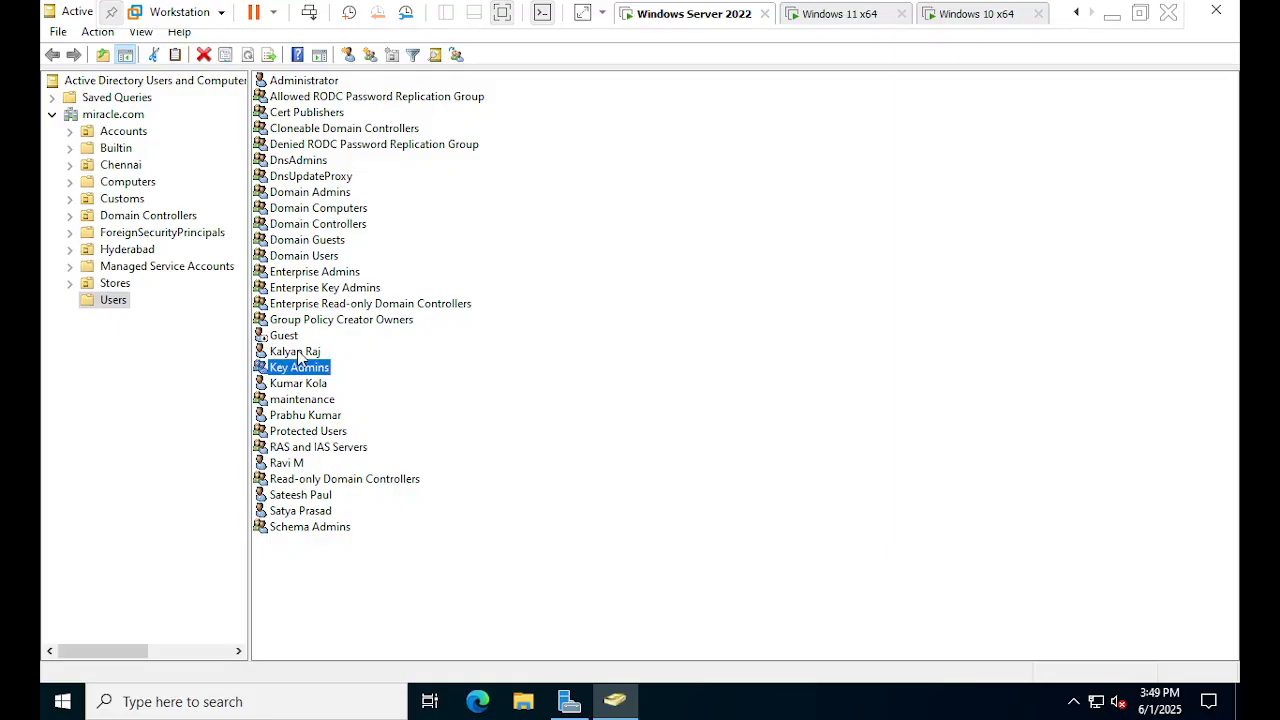
click(300, 352)
- On the Windows Server 2022 machine, open File Explorer on New Volume (E:)
click(953, 12)
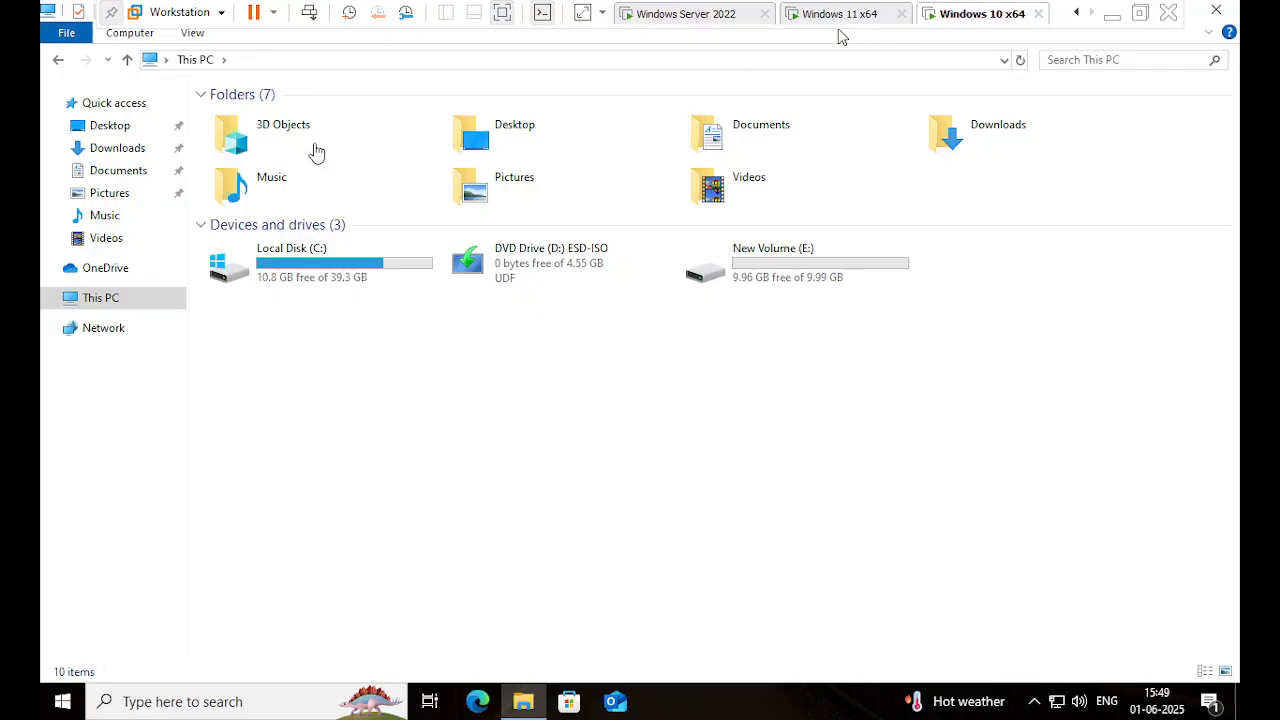
click(696, 18)
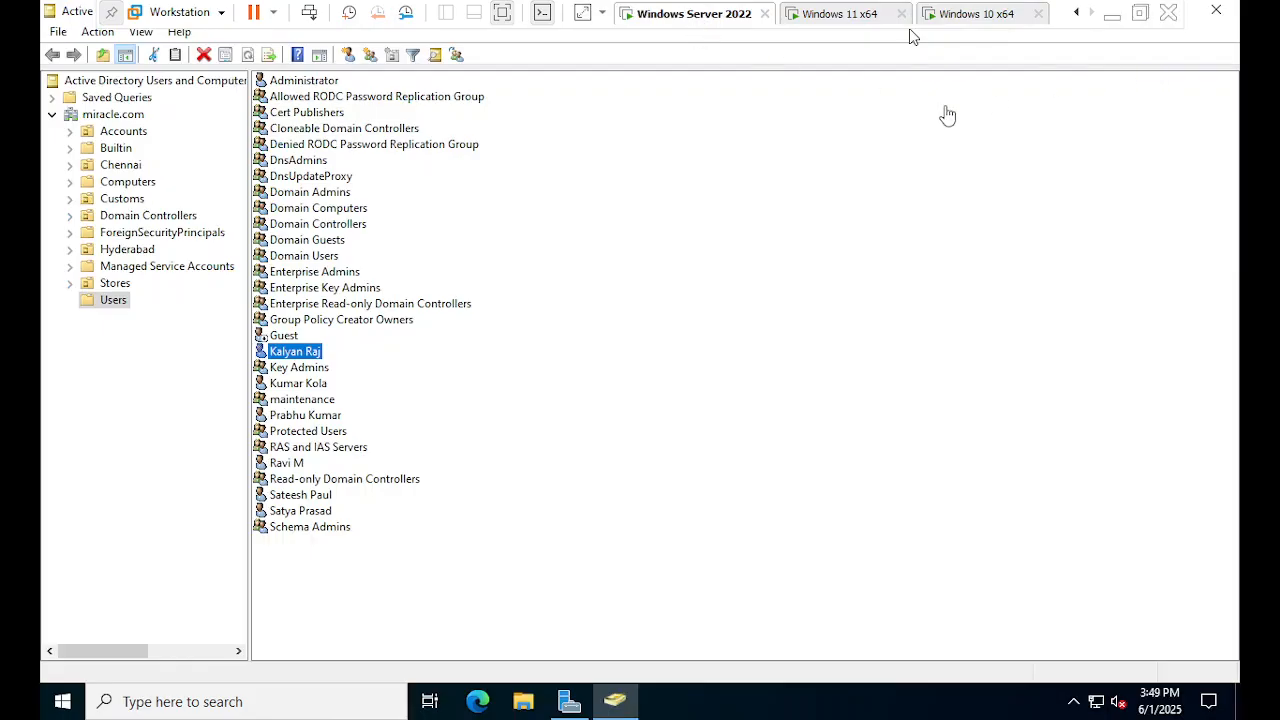
click(569, 701)
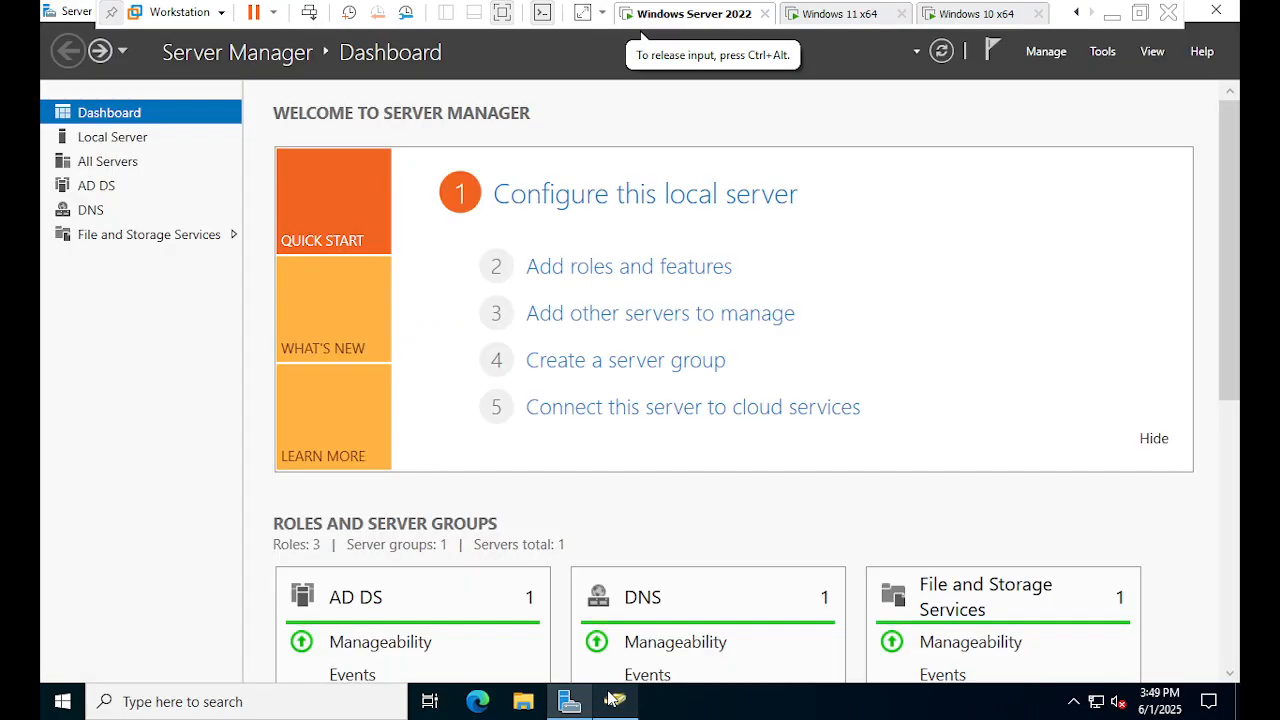
click(523, 701)
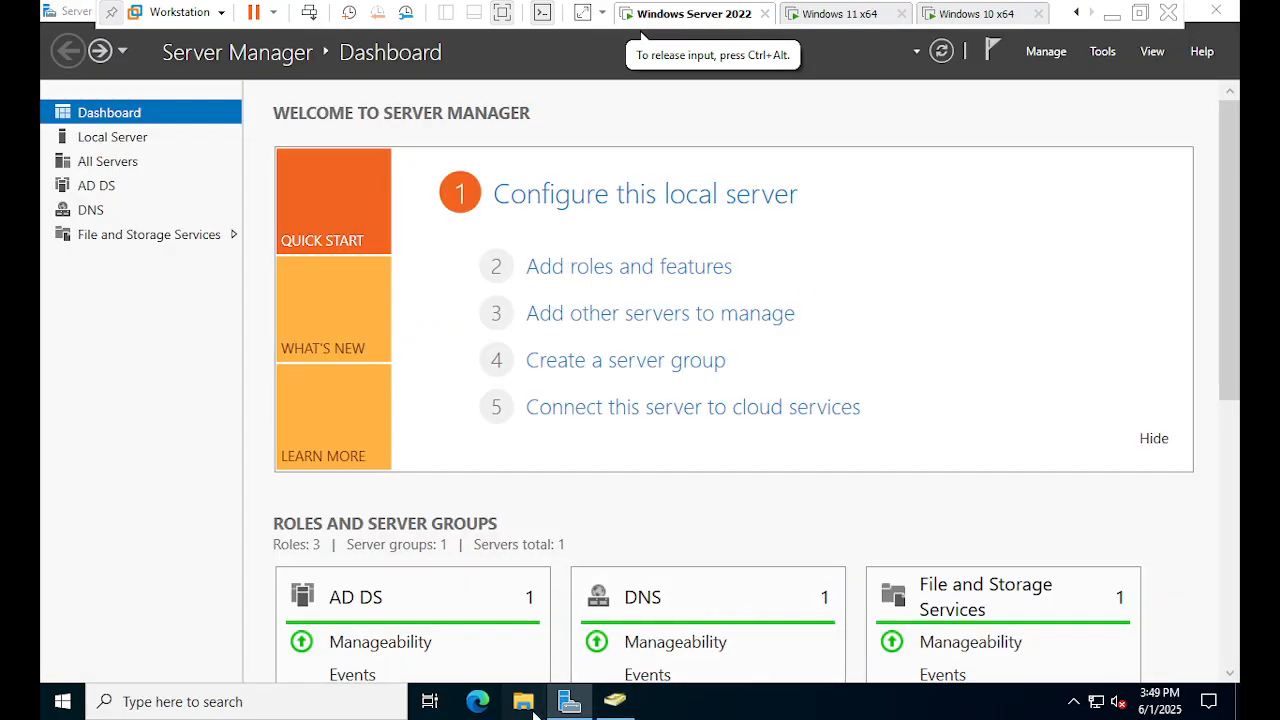
click(97, 400)
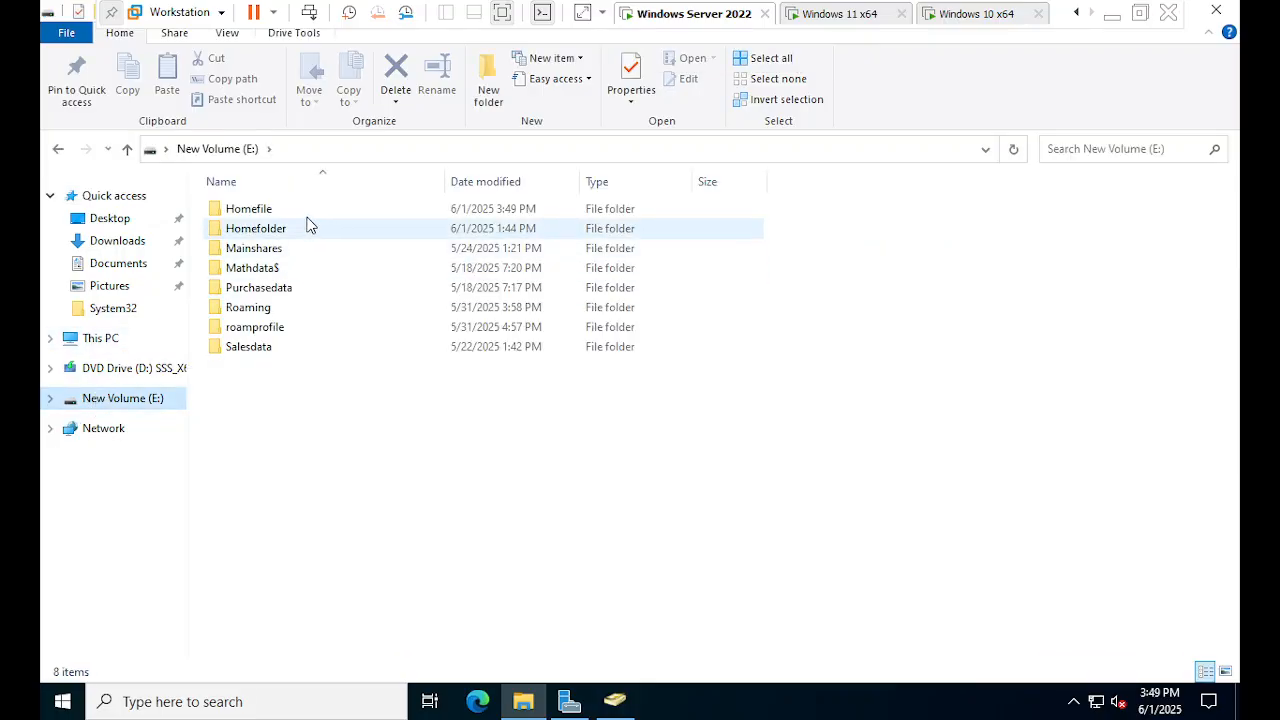
- Open Homefile and find the newly auto-created user folder
click(236, 212)
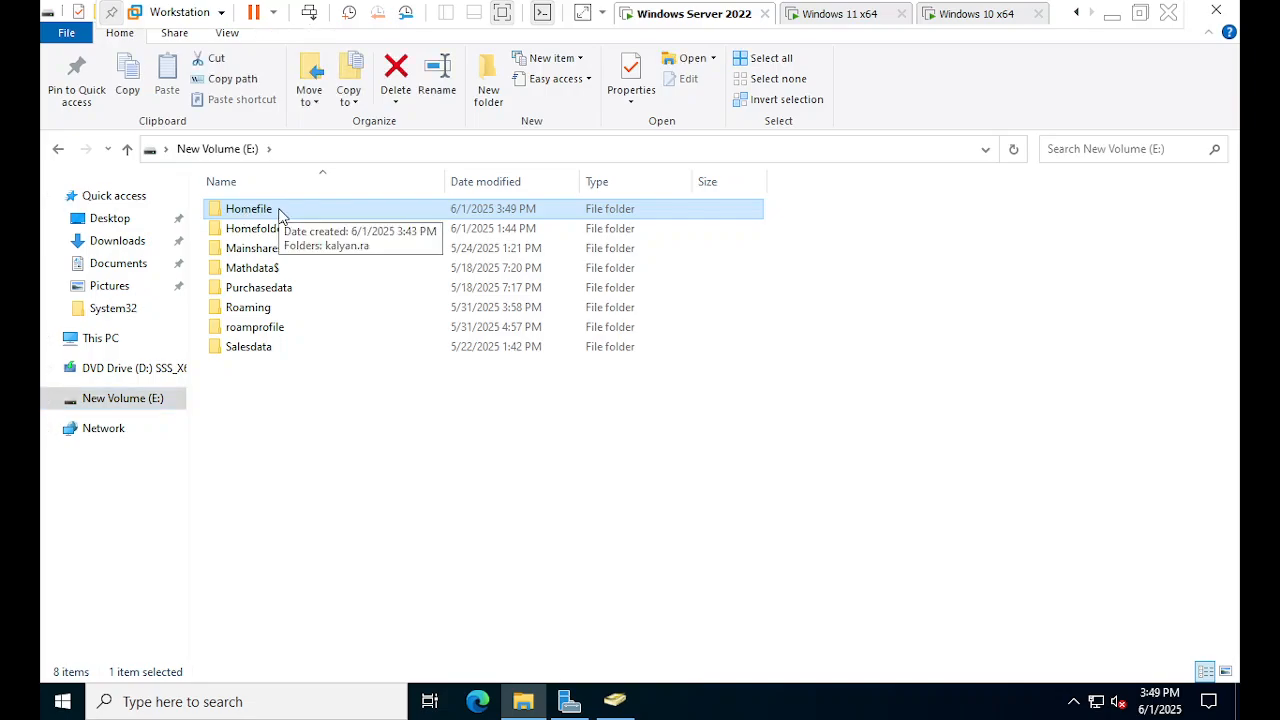
click(279, 215)
click(293, 326)
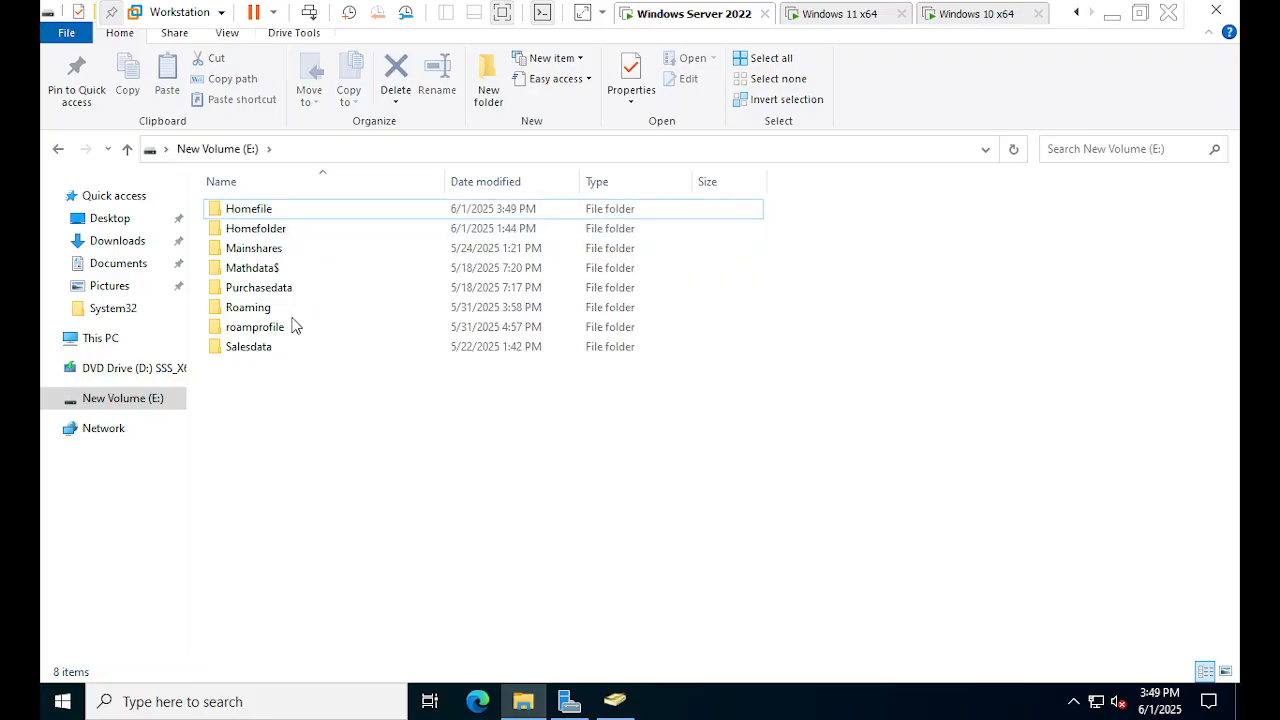
double_click(347, 208)
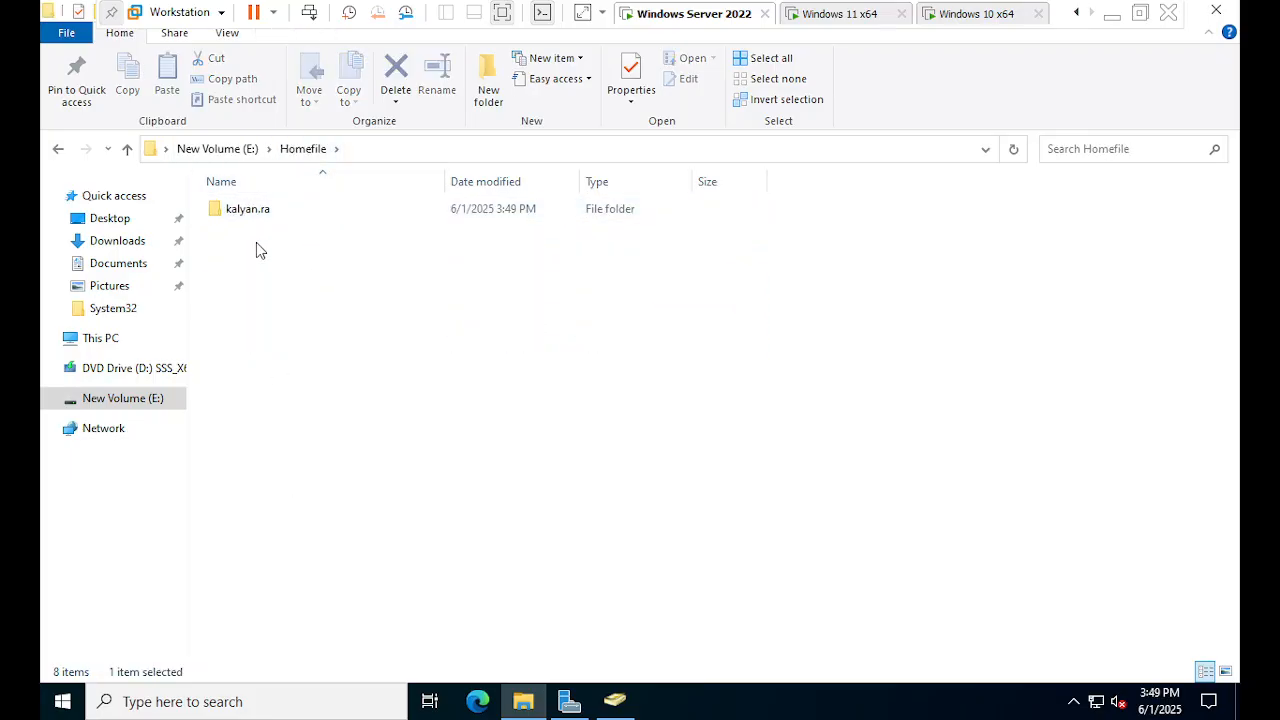
click(260, 220)
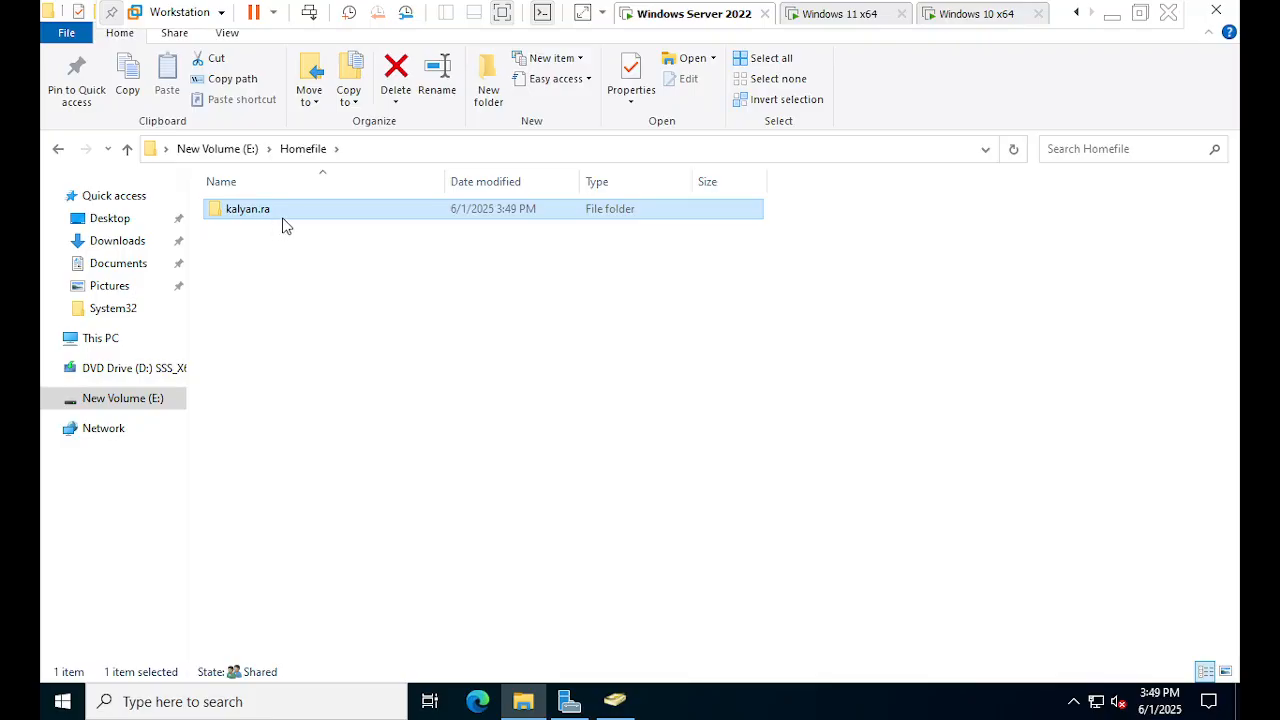
click(296, 258)
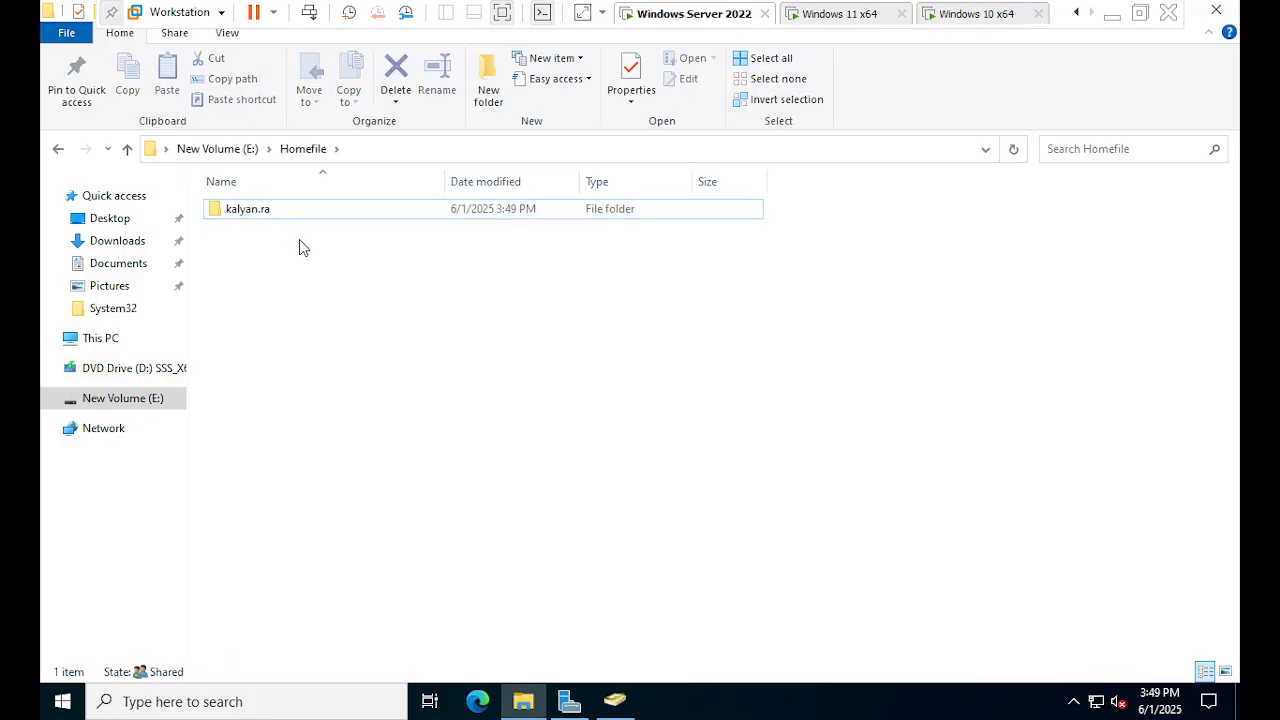
- View that user folder's properties, close them, and switch to Active Directory Users and Computers
right_click(315, 216)
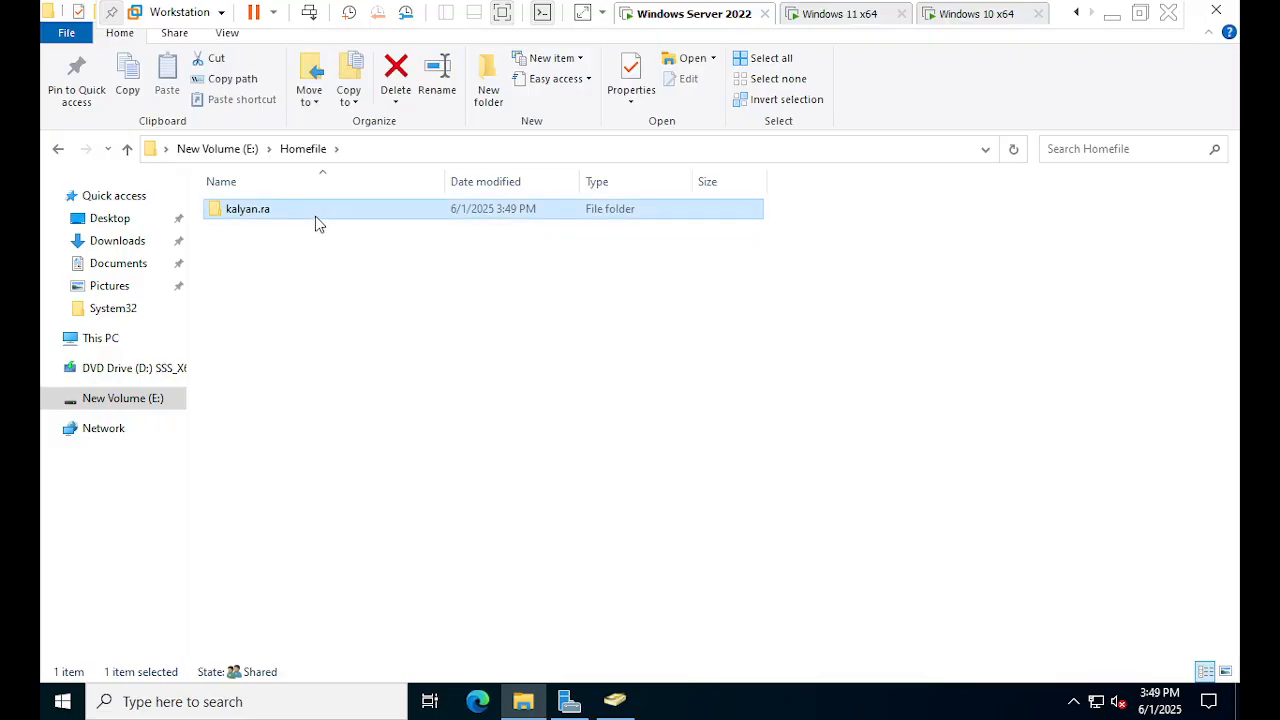
click(403, 531)
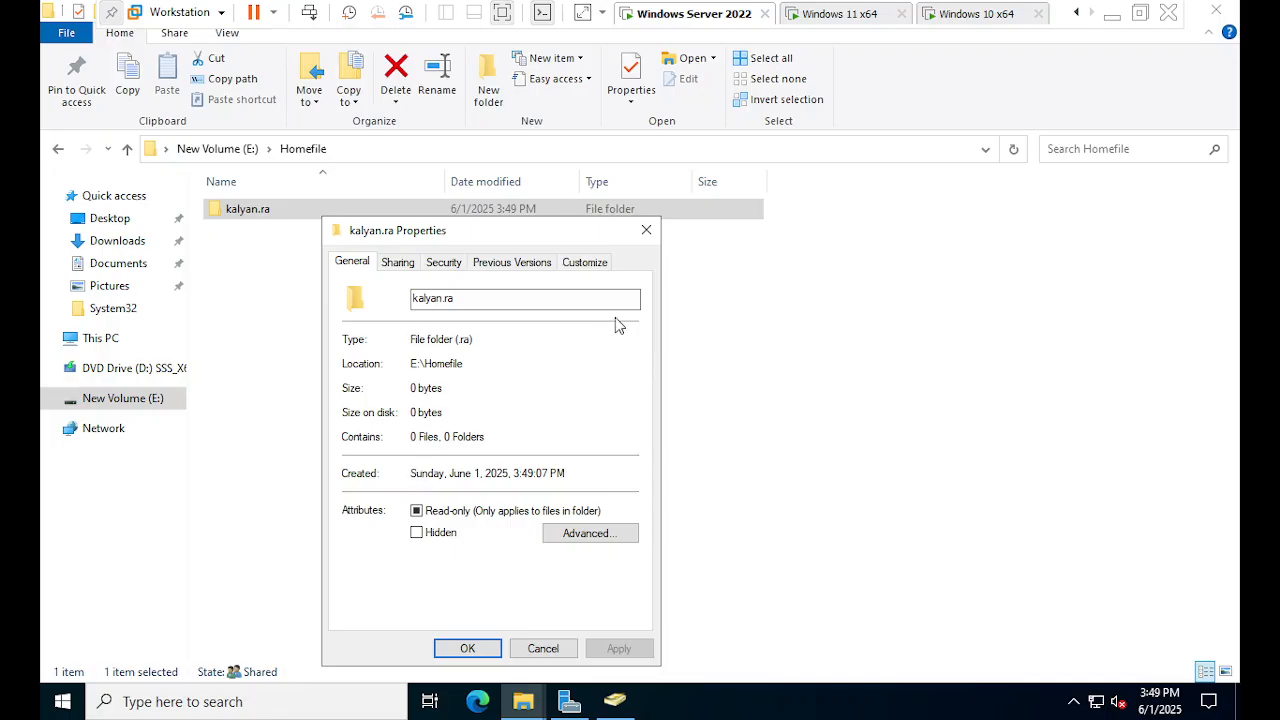
click(646, 231)
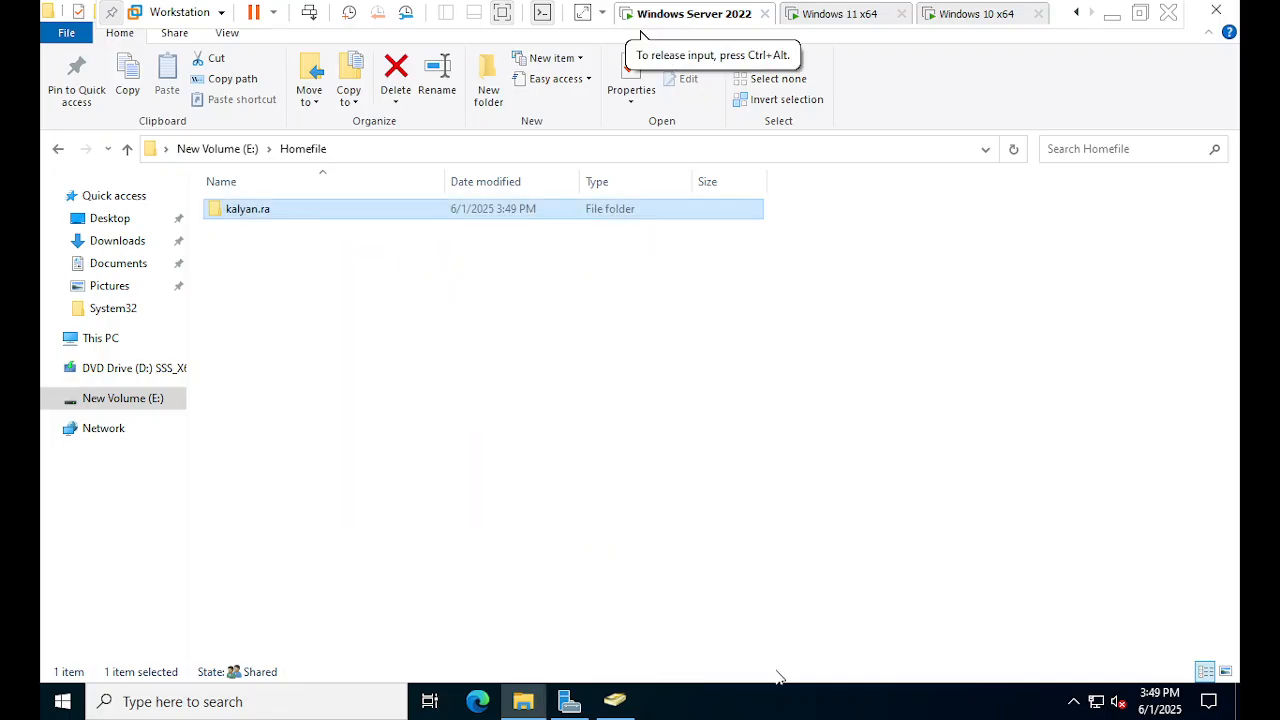
click(616, 700)
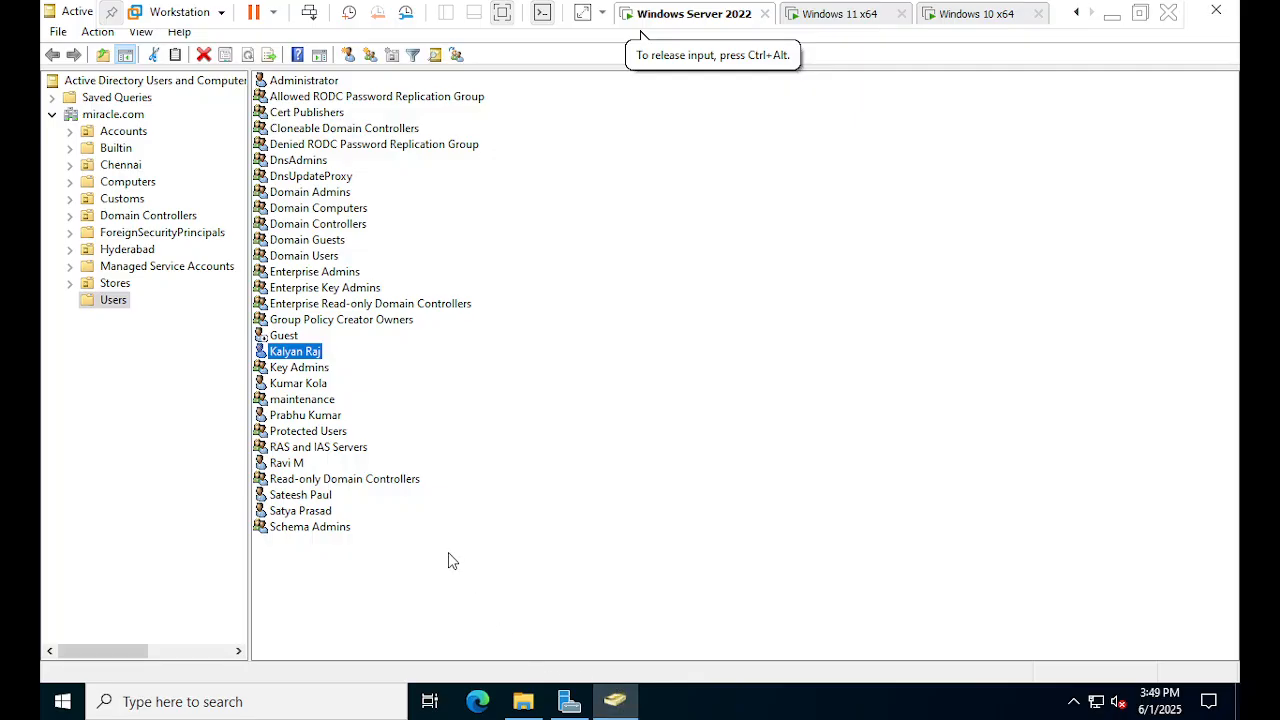
- Open the user's Properties, check the pre-Windows 2000 logon name, and append the user folder to the Z: path
right_click(300, 352)
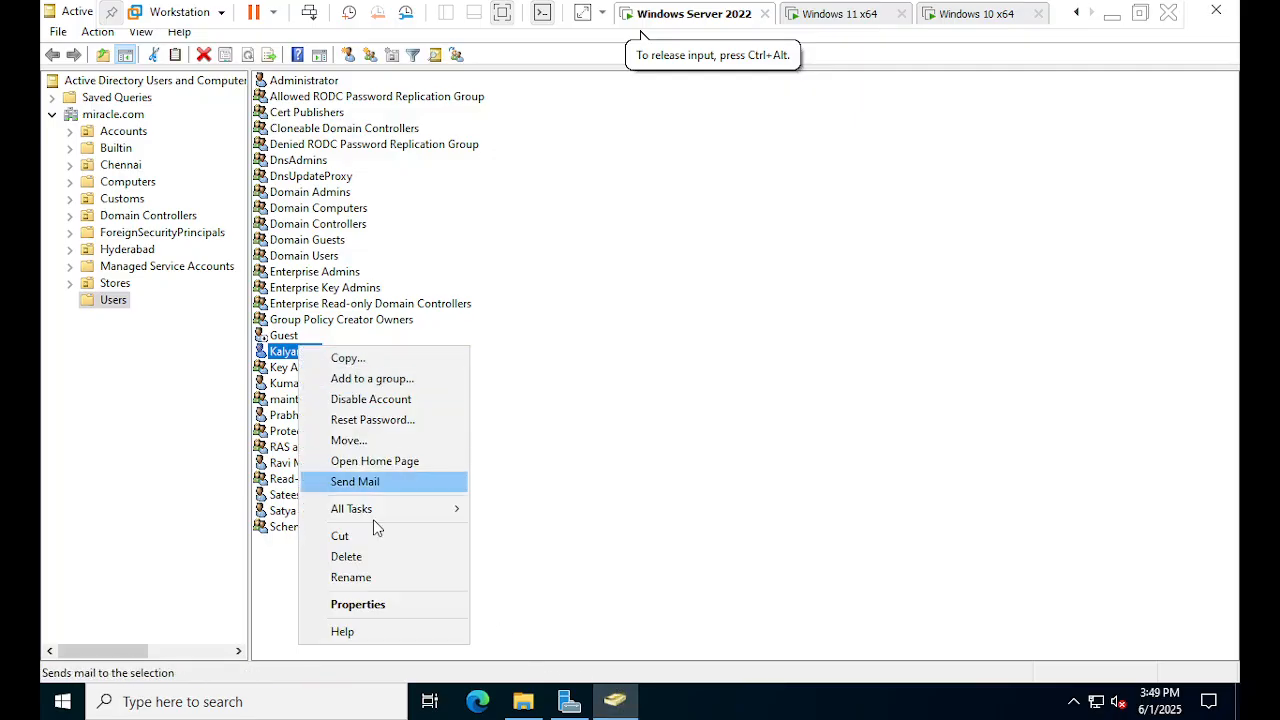
click(372, 605)
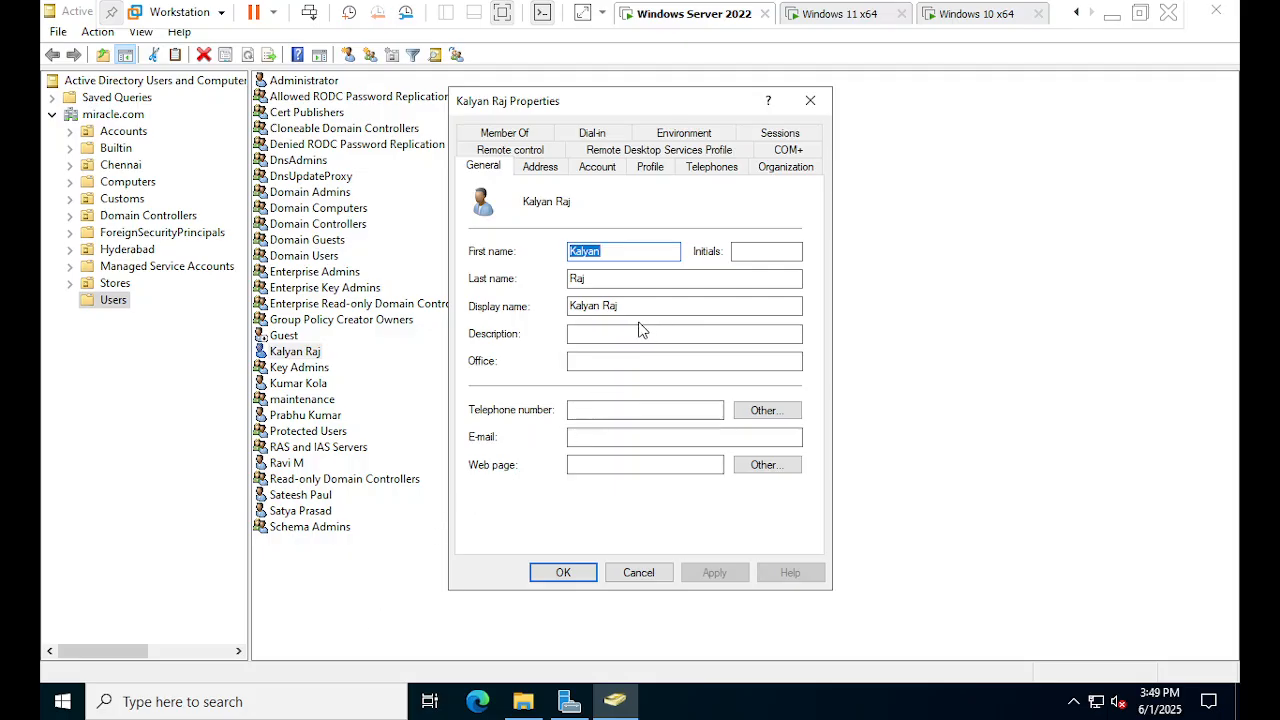
click(596, 172)
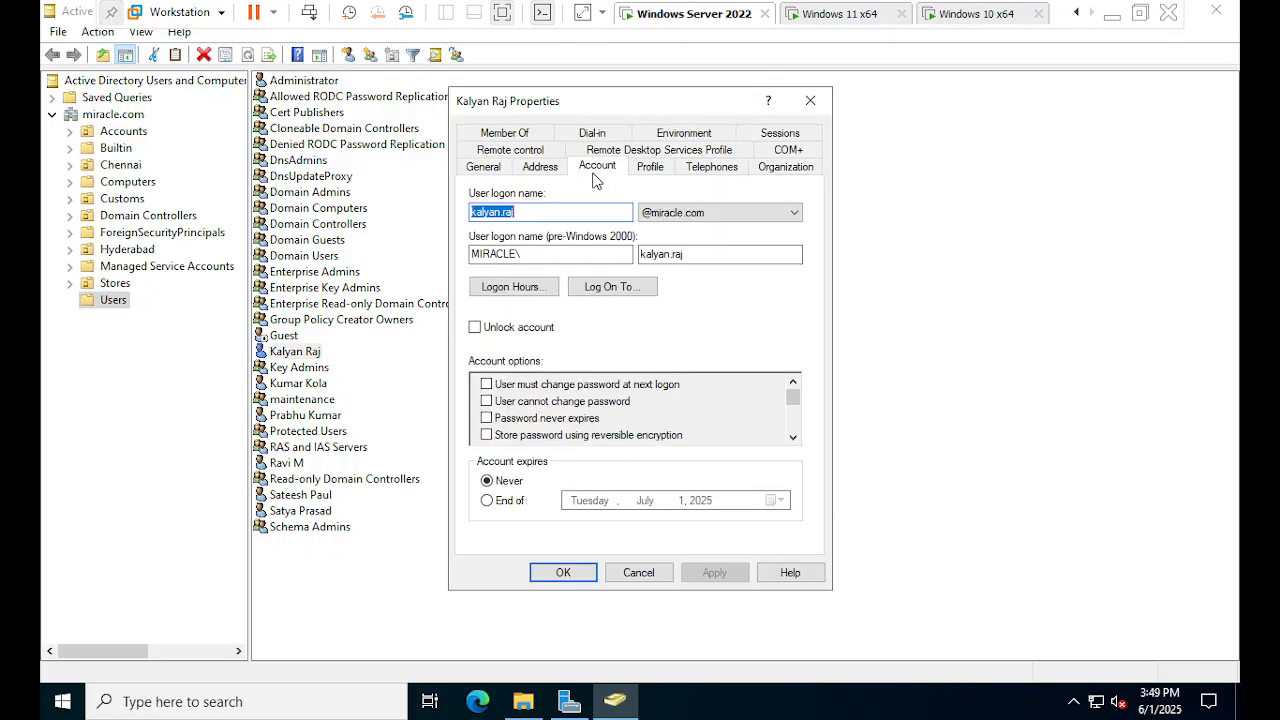
click(719, 258)
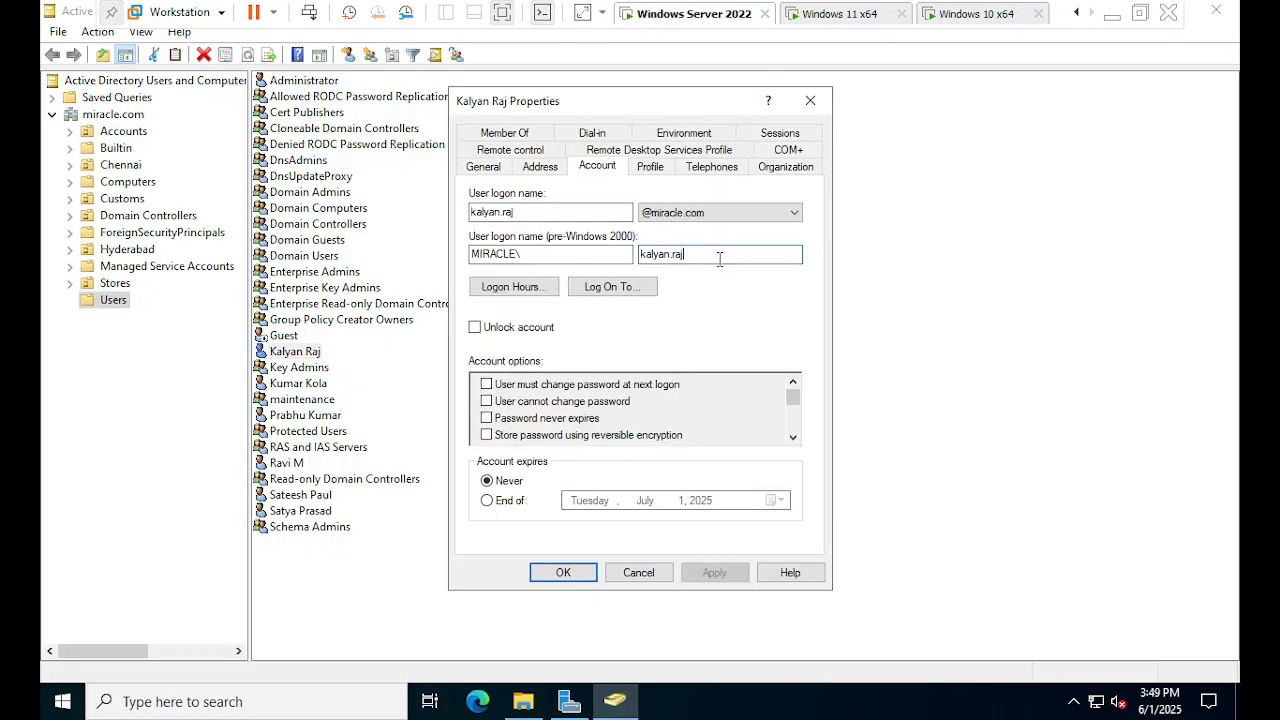
click(648, 168)
click(728, 331)
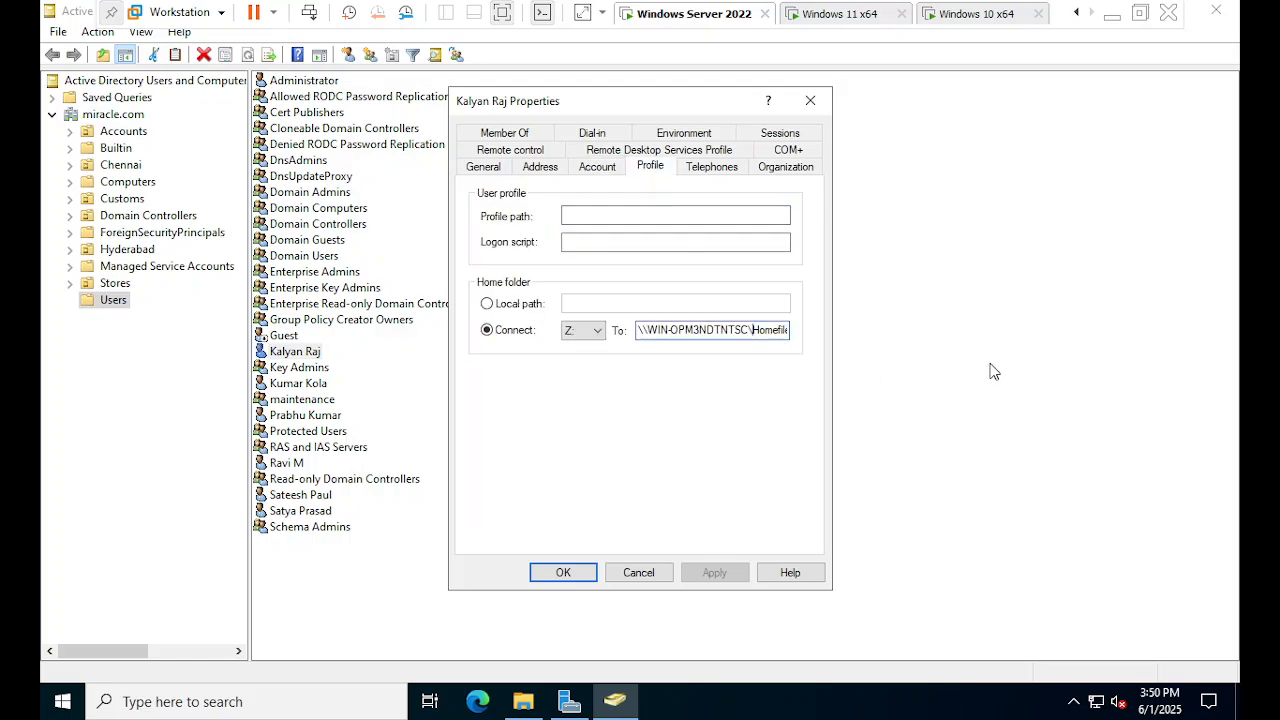
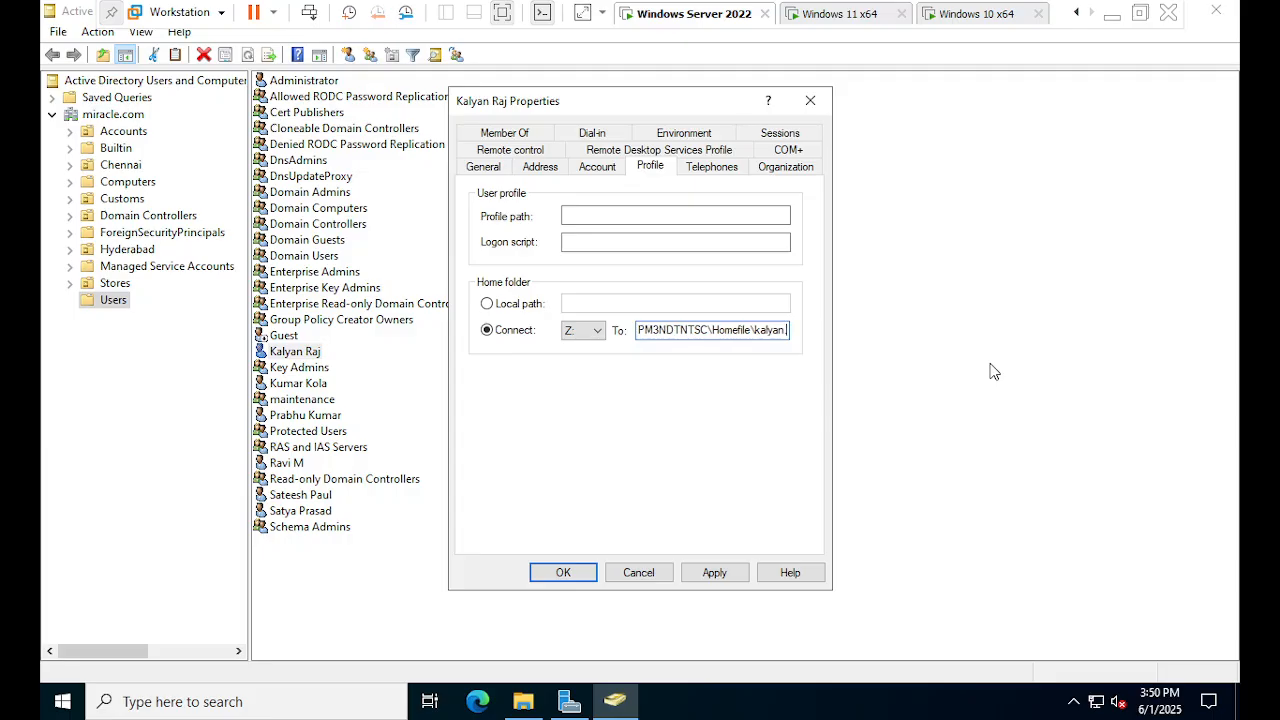
key(Return)
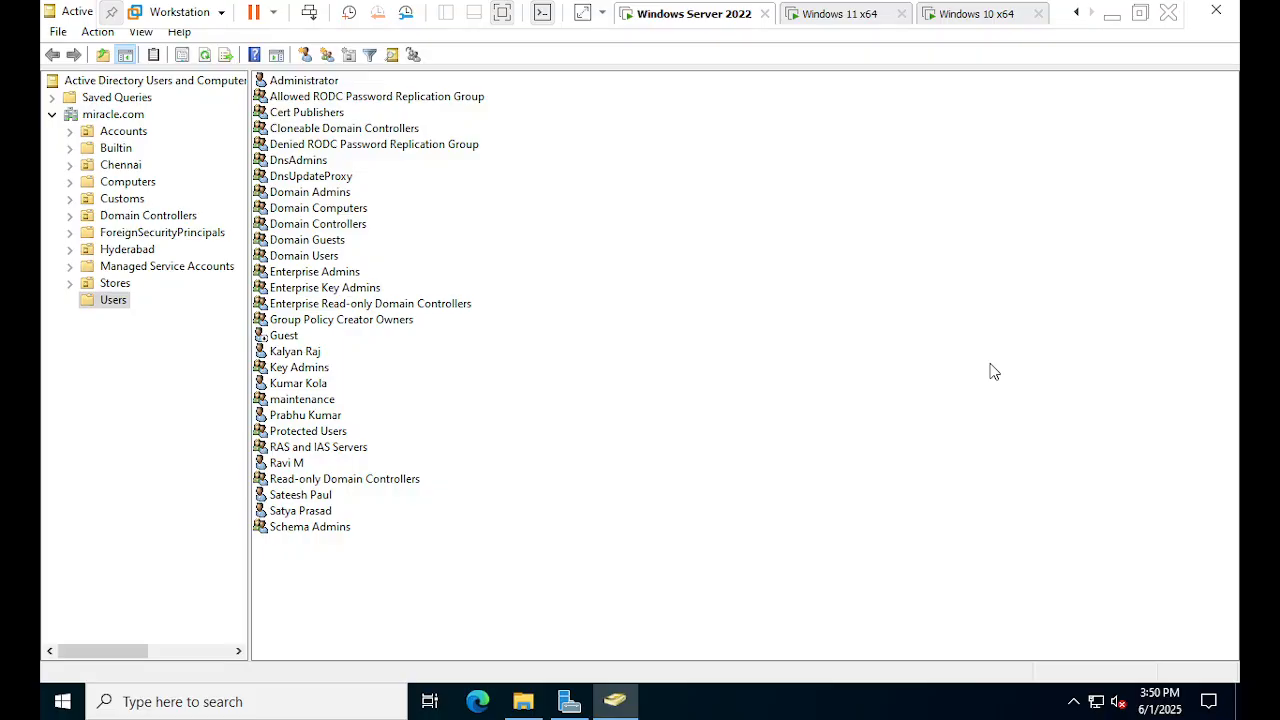
- Reopen the user's Properties and retype the ending of the home folder path
right_click(312, 356)
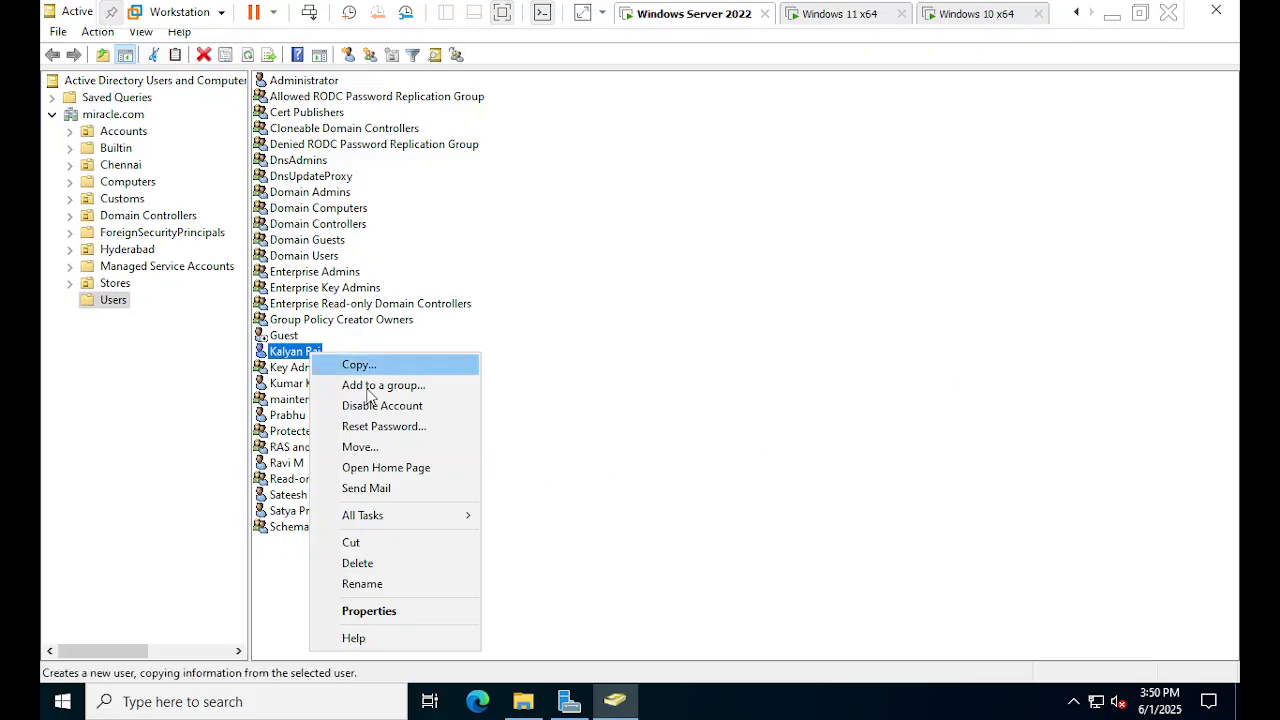
click(424, 612)
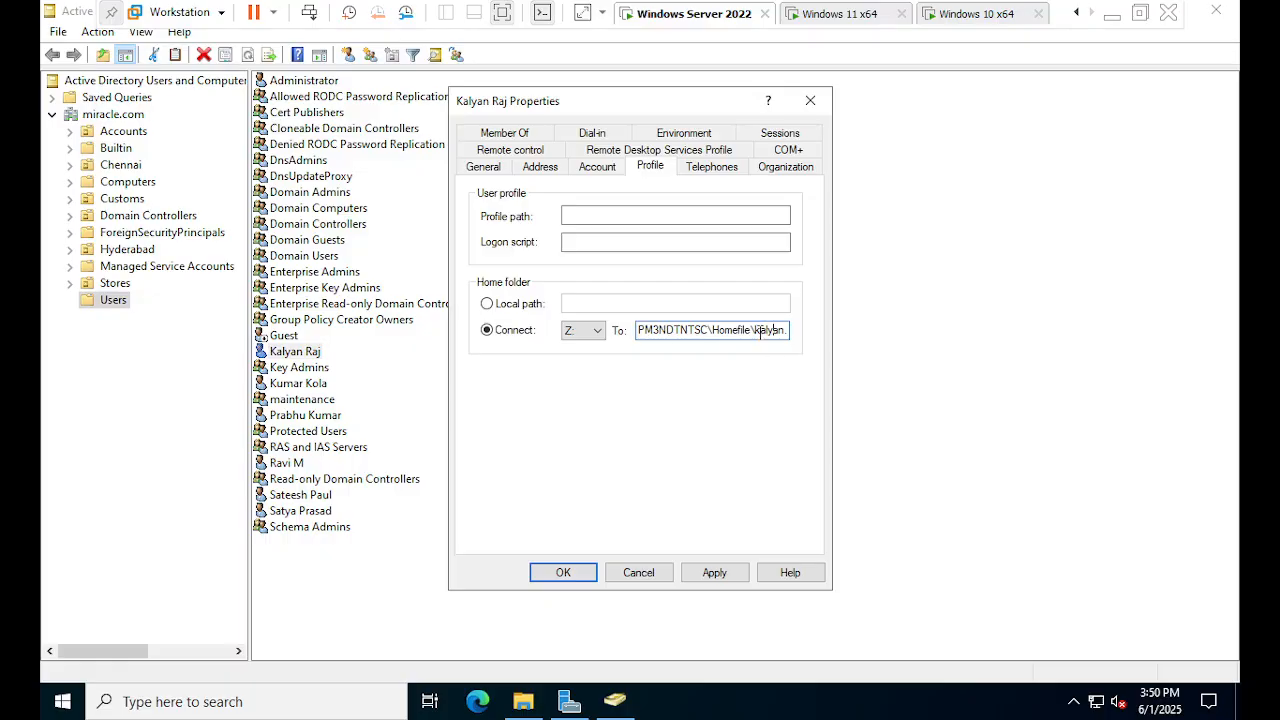
text(.ra)
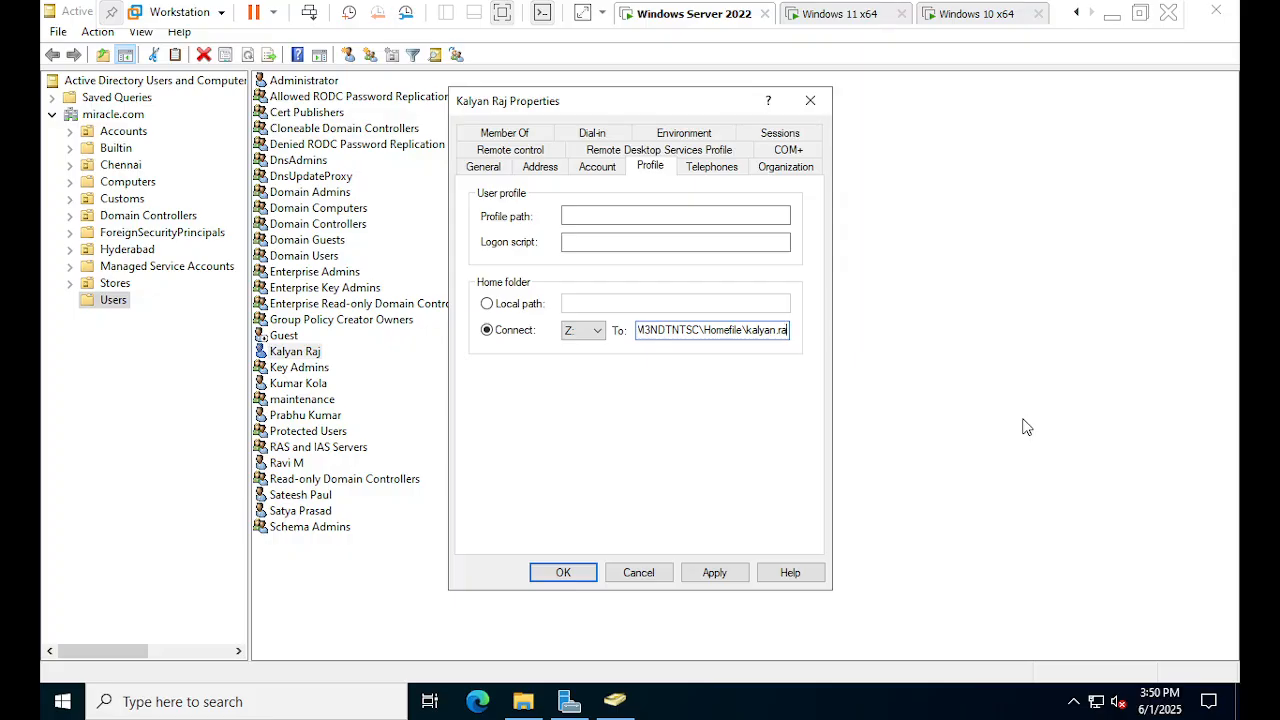
key(BackSpace)
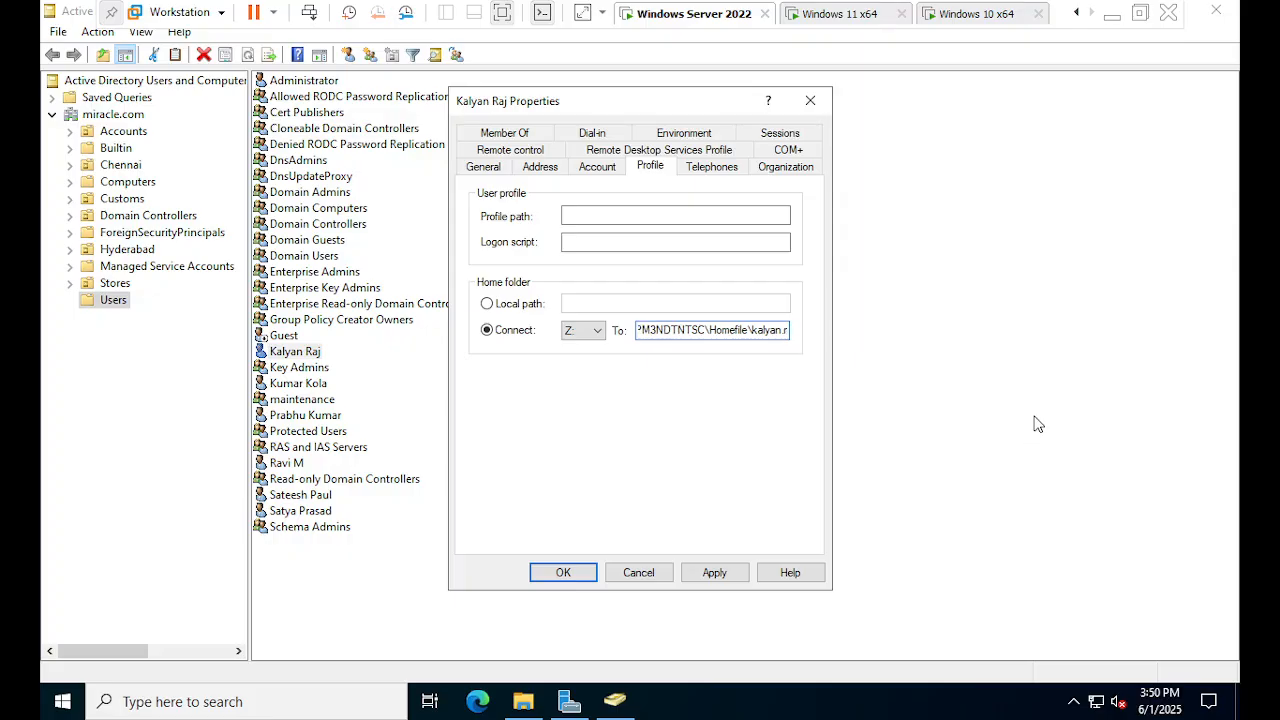
text(a)
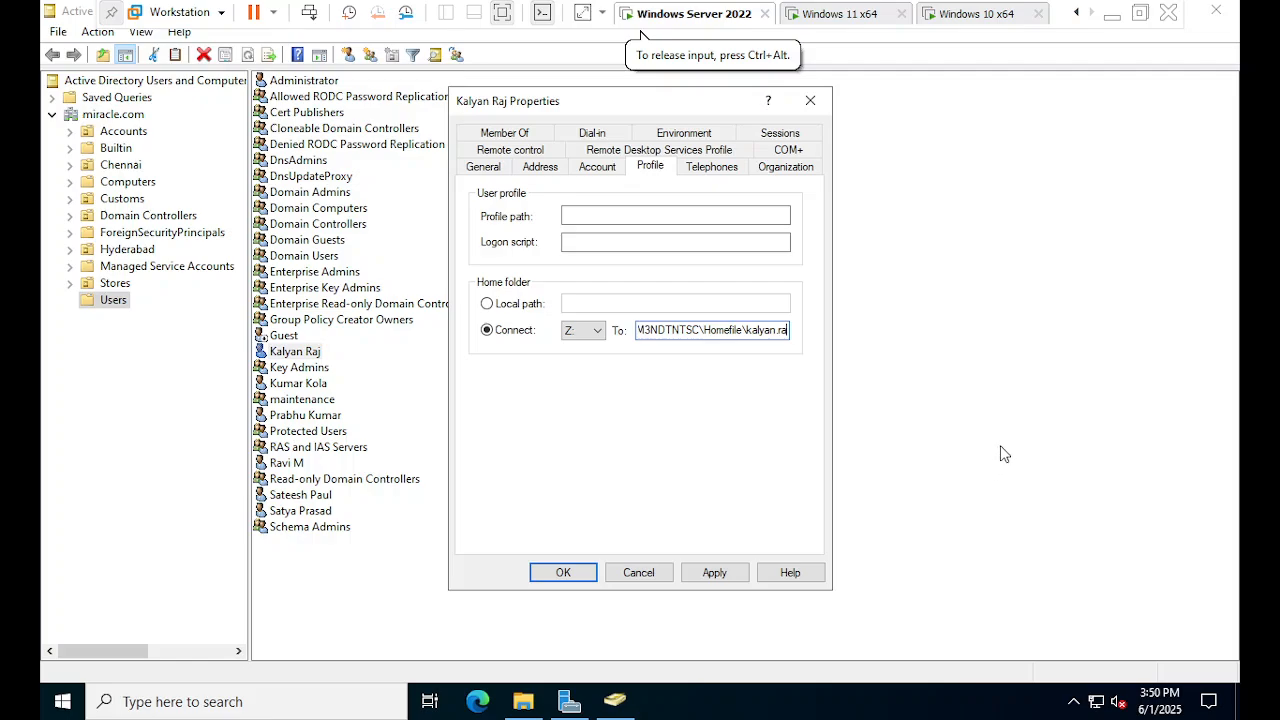
- Apply, decline full control, change the path ending to the full logon name, then Apply and OK
click(714, 573)
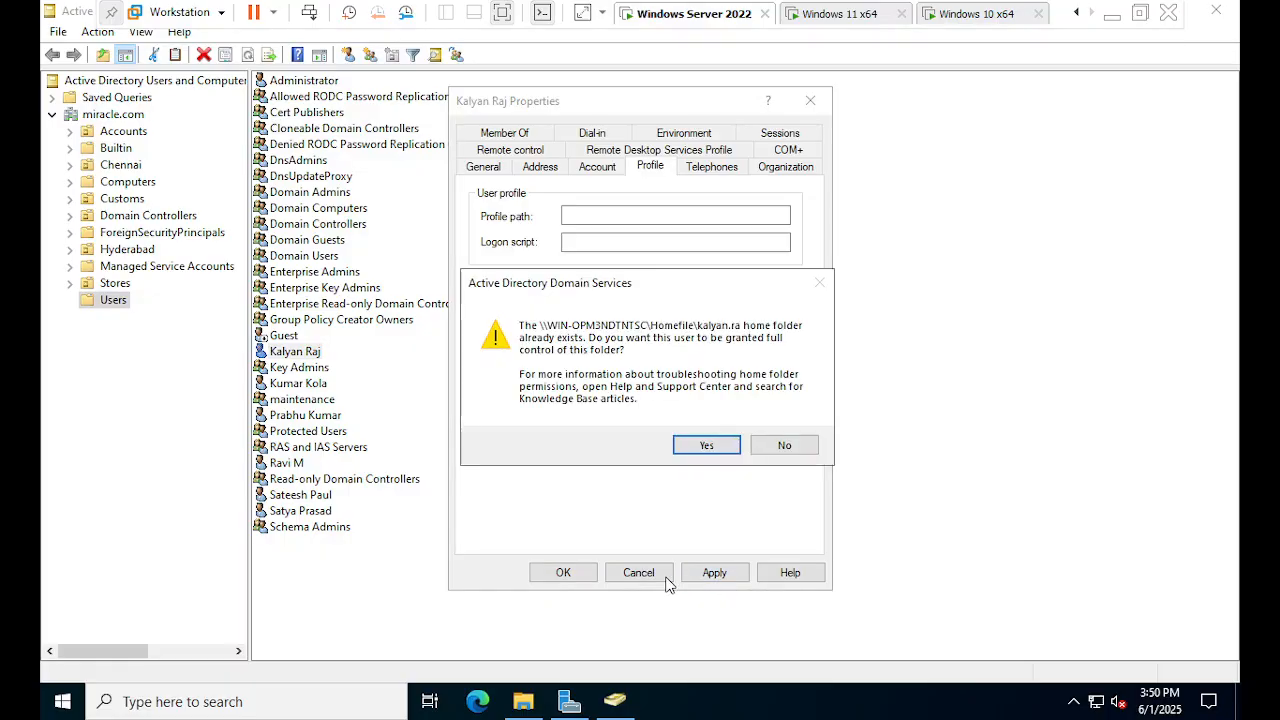
click(786, 447)
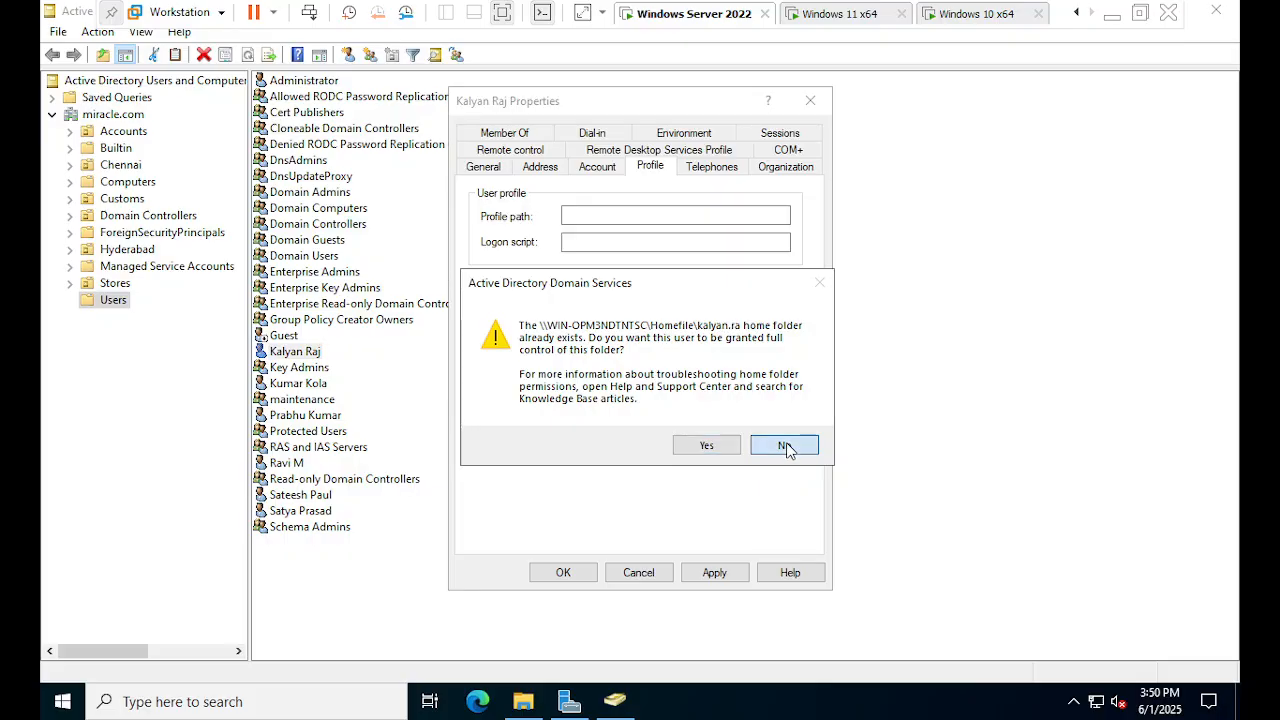
click(741, 337)
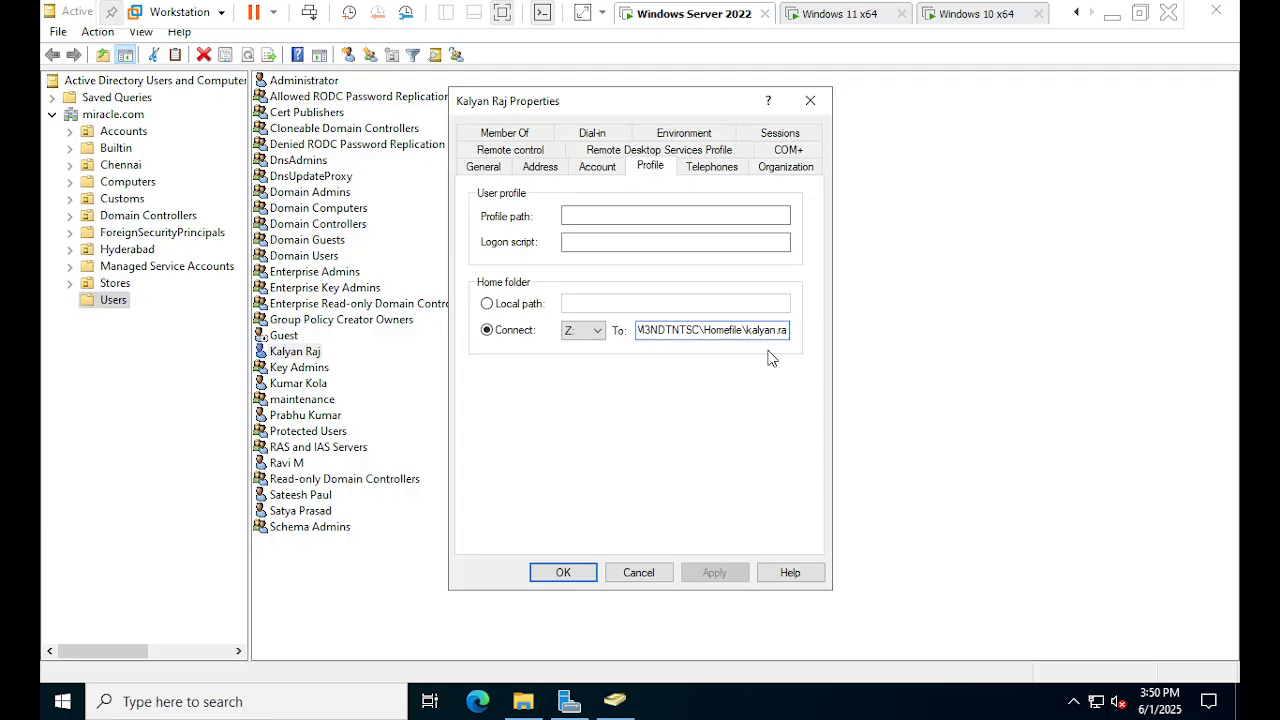
key(BackSpace)
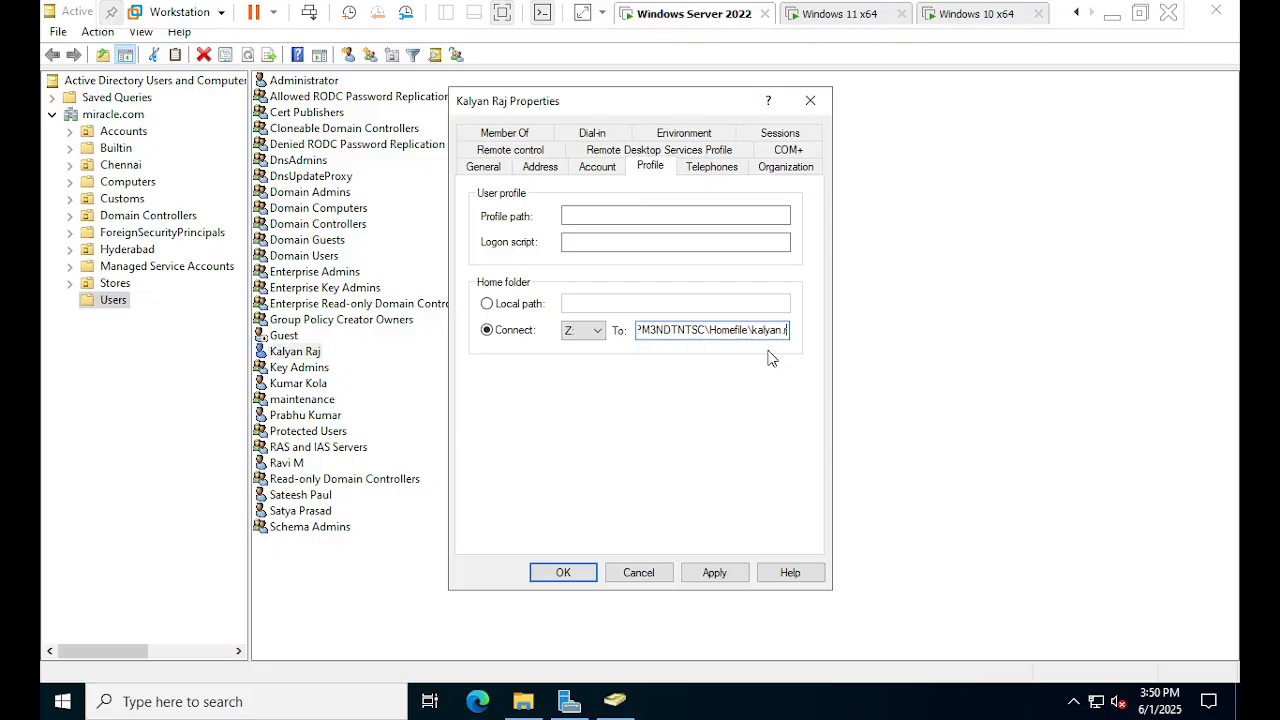
text(a)
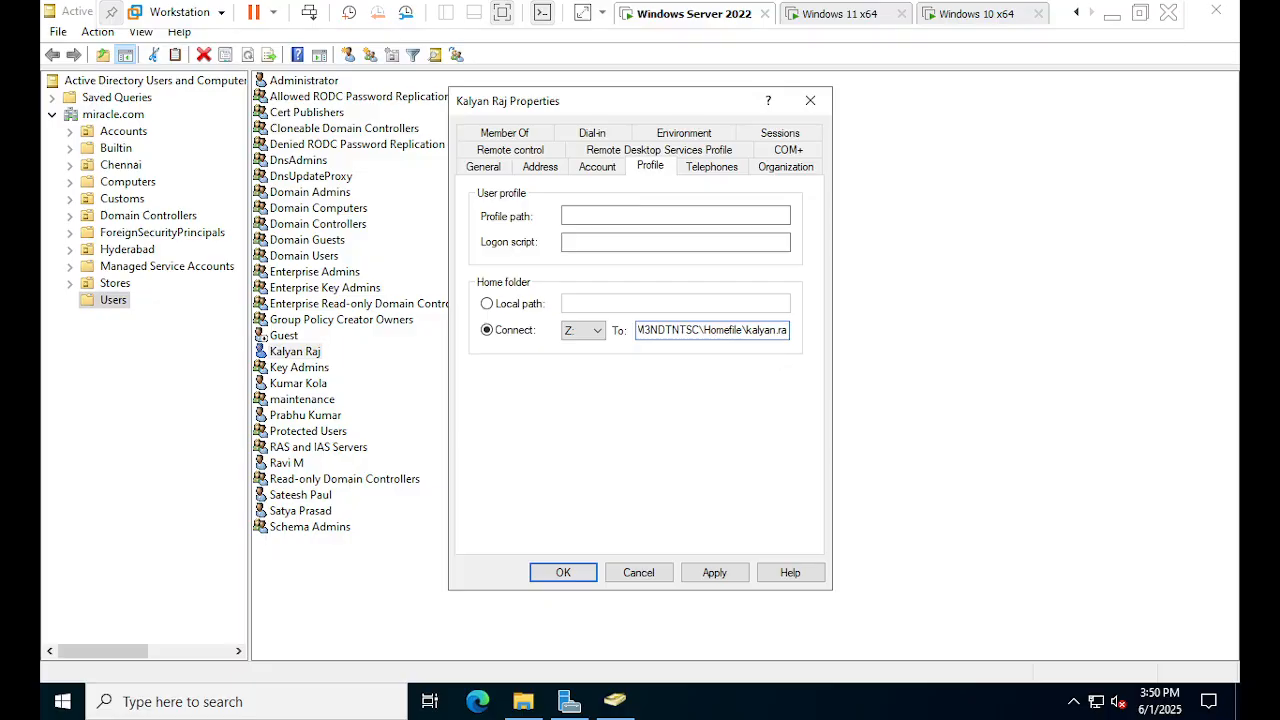
text(i)
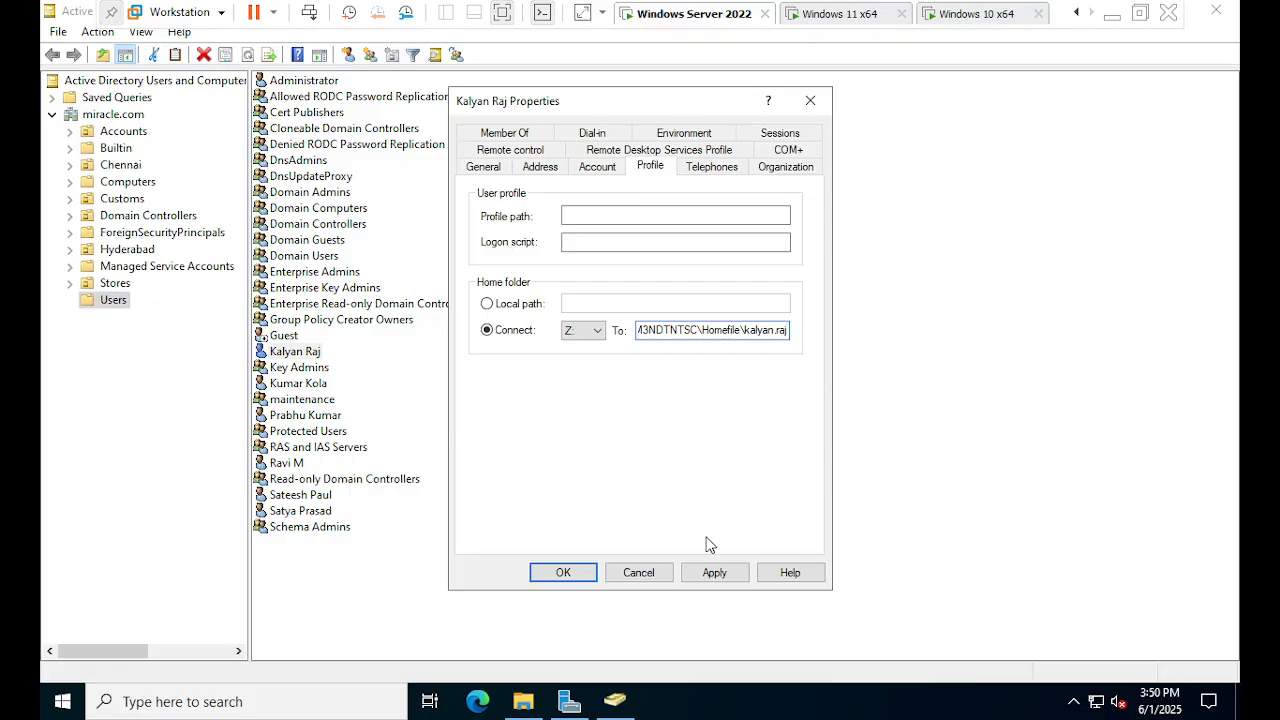
click(708, 572)
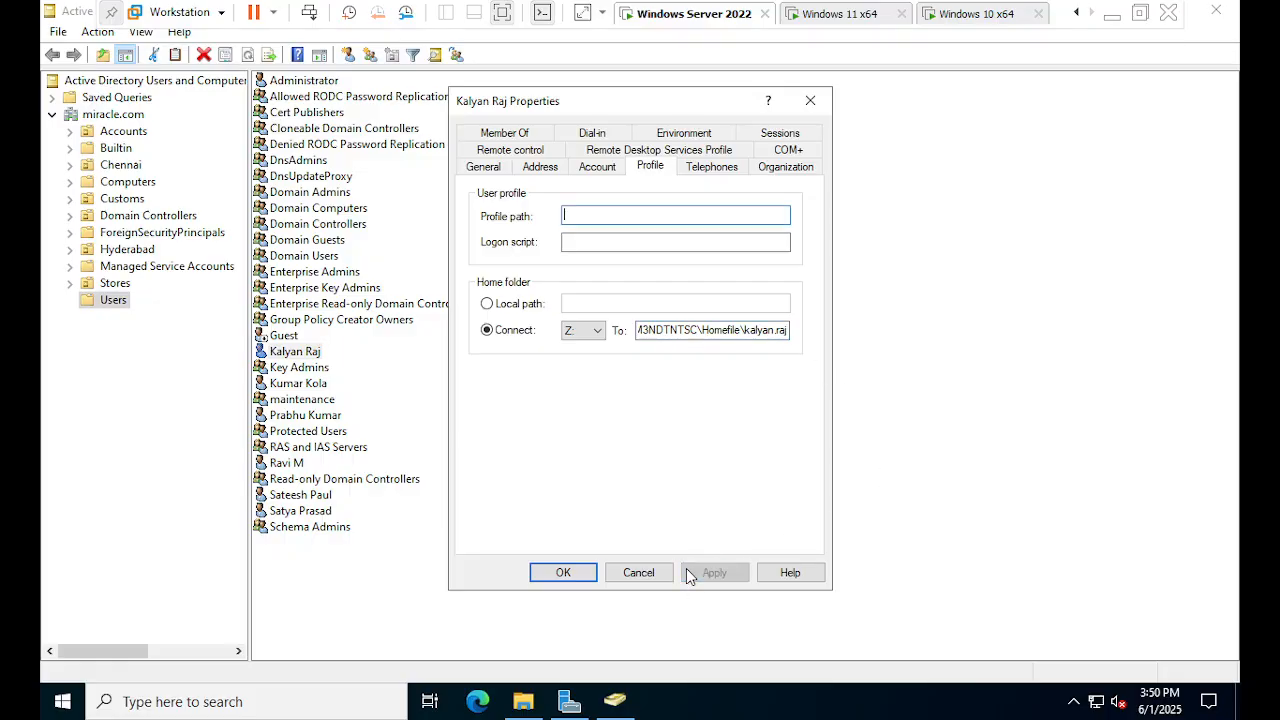
click(563, 572)
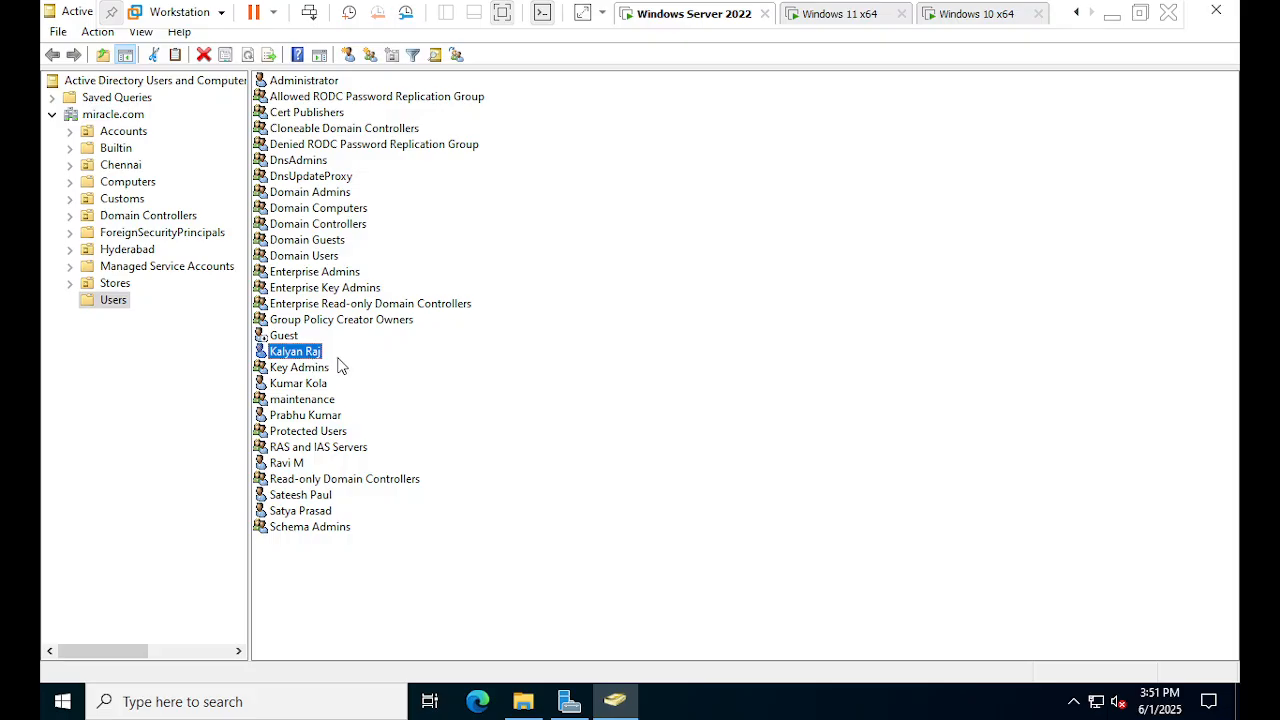
- Bring the Homefile Explorer window forward and select the new full-name user folder
click(567, 702)
click(569, 707)
click(532, 706)
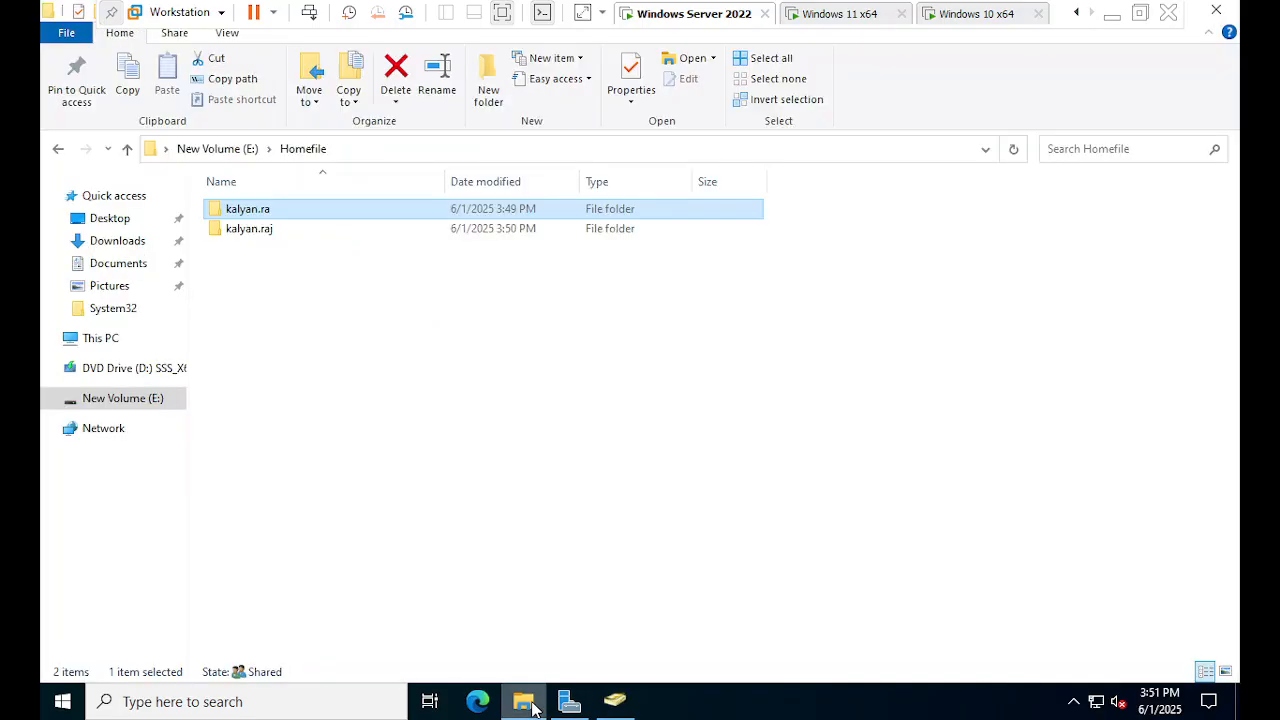
click(269, 245)
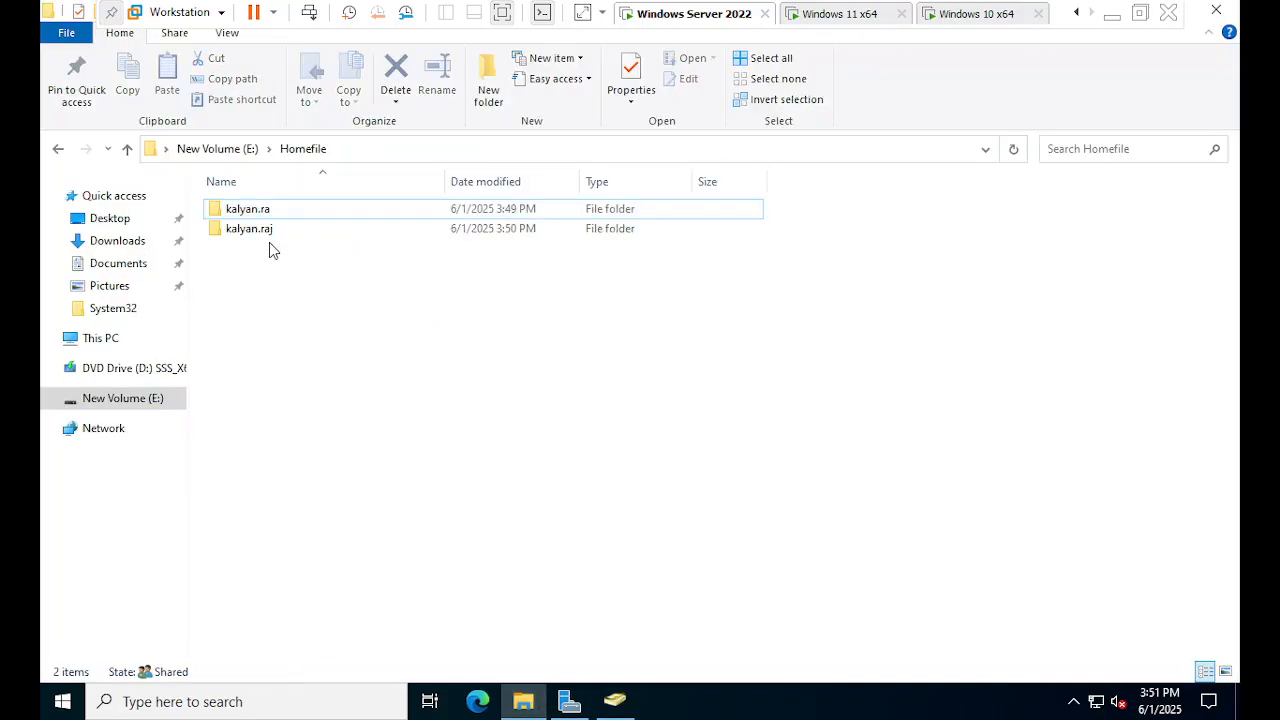
click(269, 232)
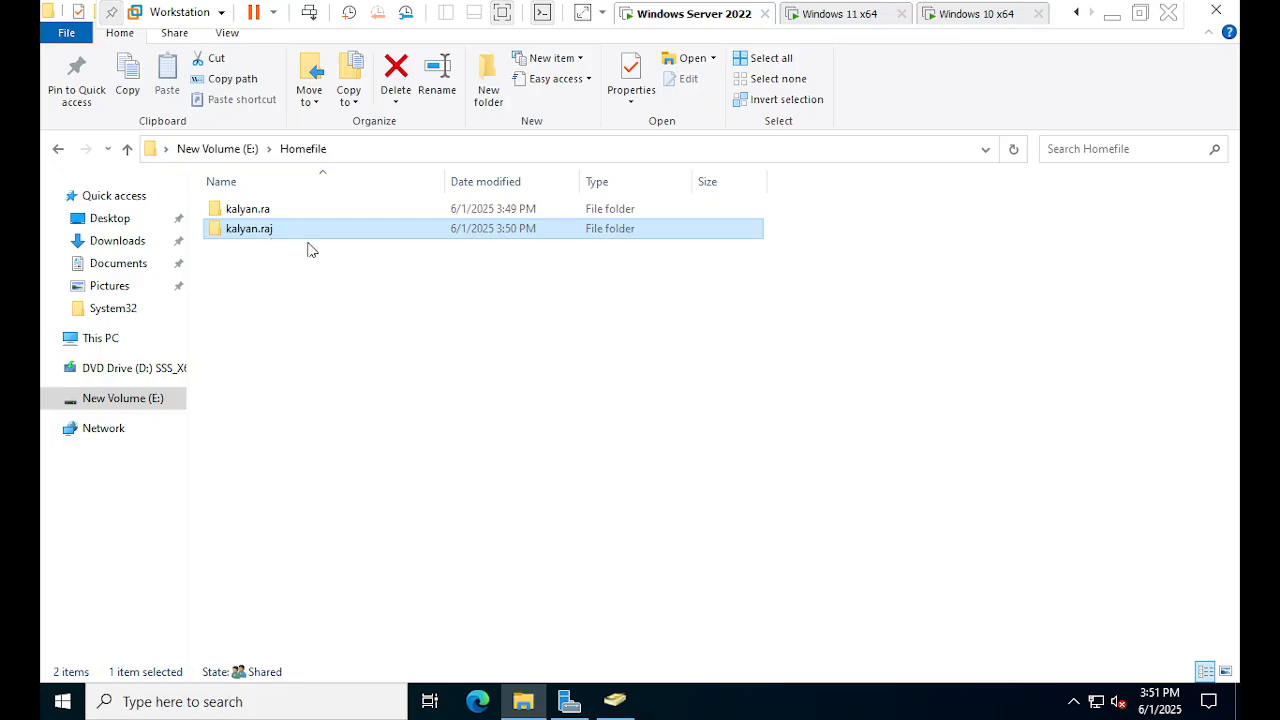
- Delete the misnamed short user folder from Homefile
click(278, 244)
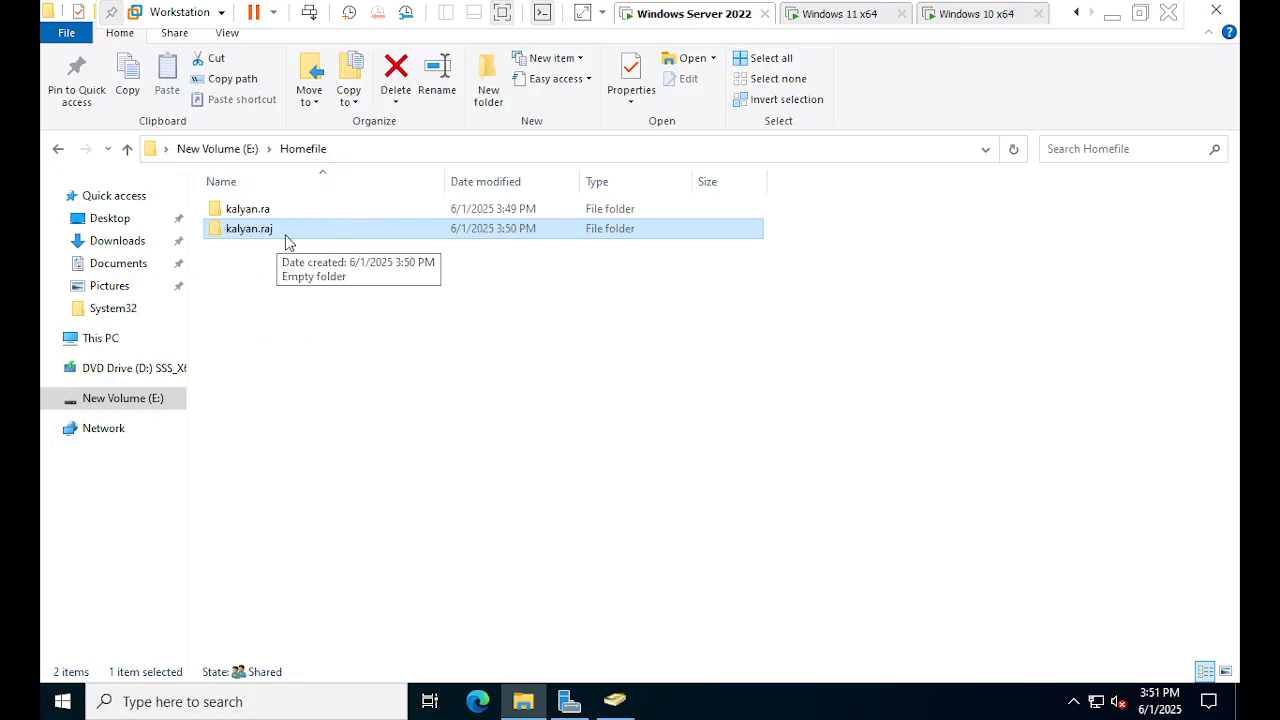
click(288, 243)
click(275, 217)
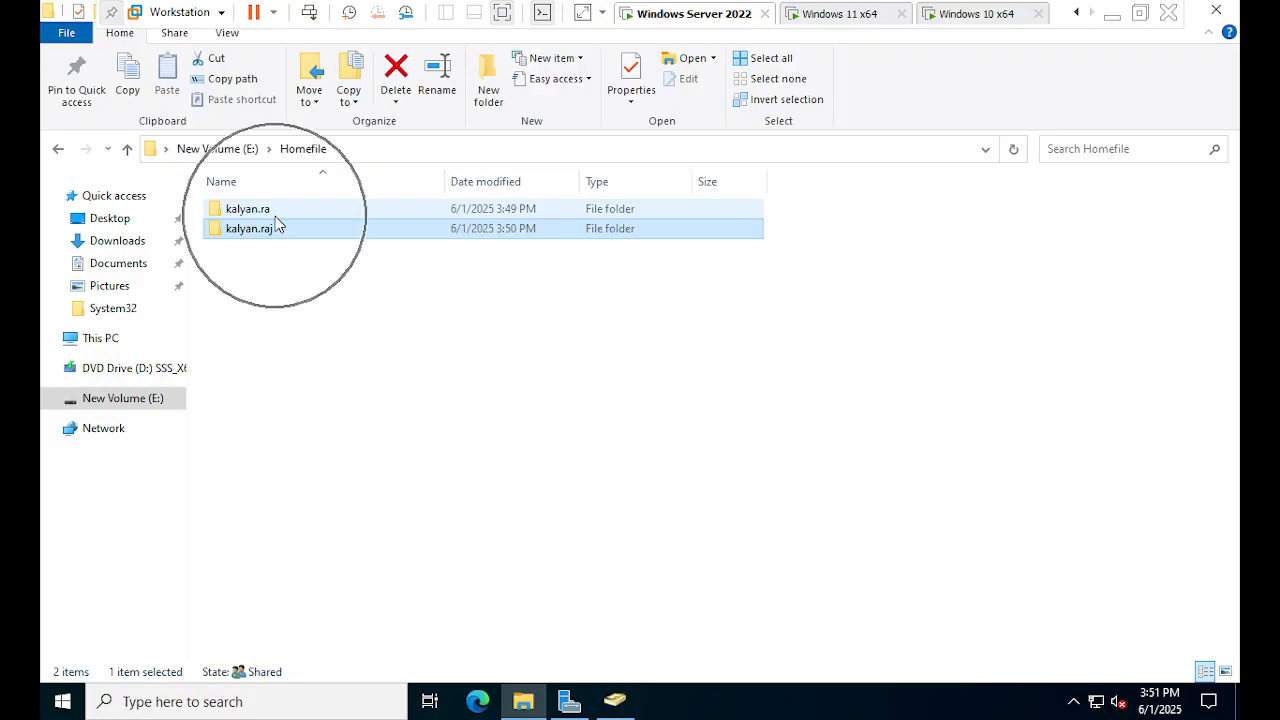
click(285, 212)
right_click(292, 219)
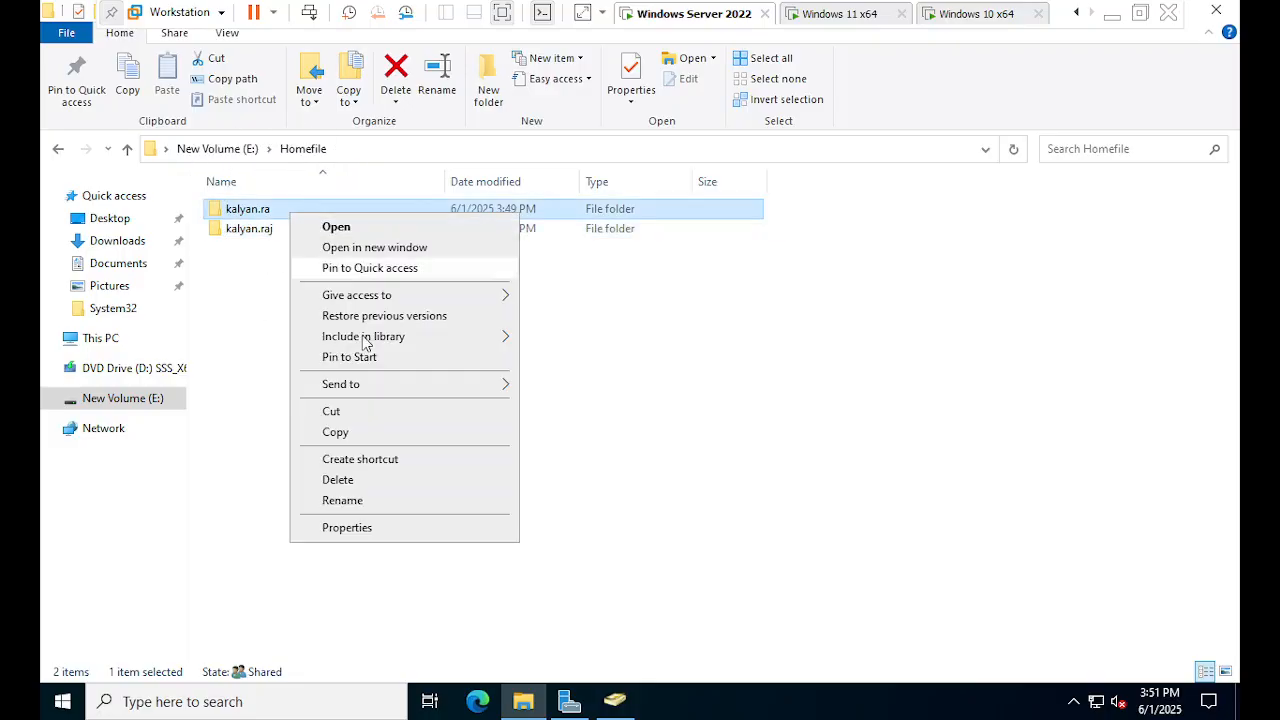
click(387, 480)
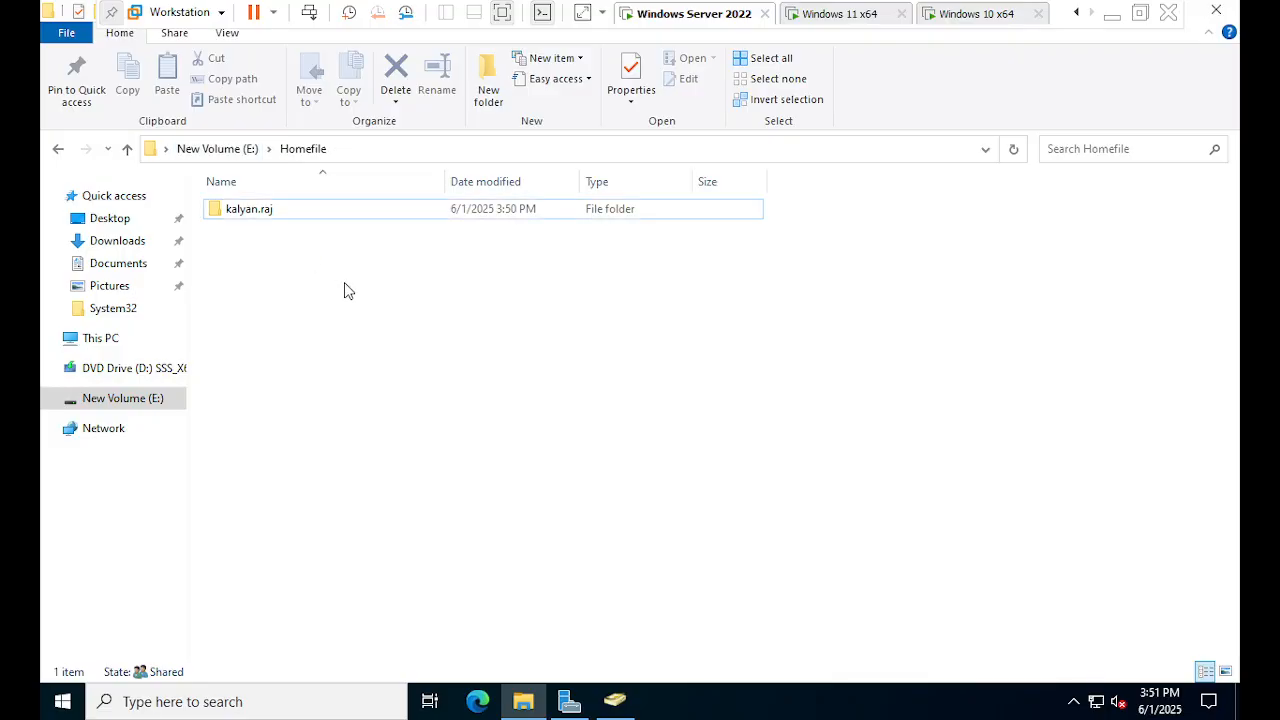
- Open E:\Homefile and the full-name user folder to confirm it is empty, then go back
click(228, 151)
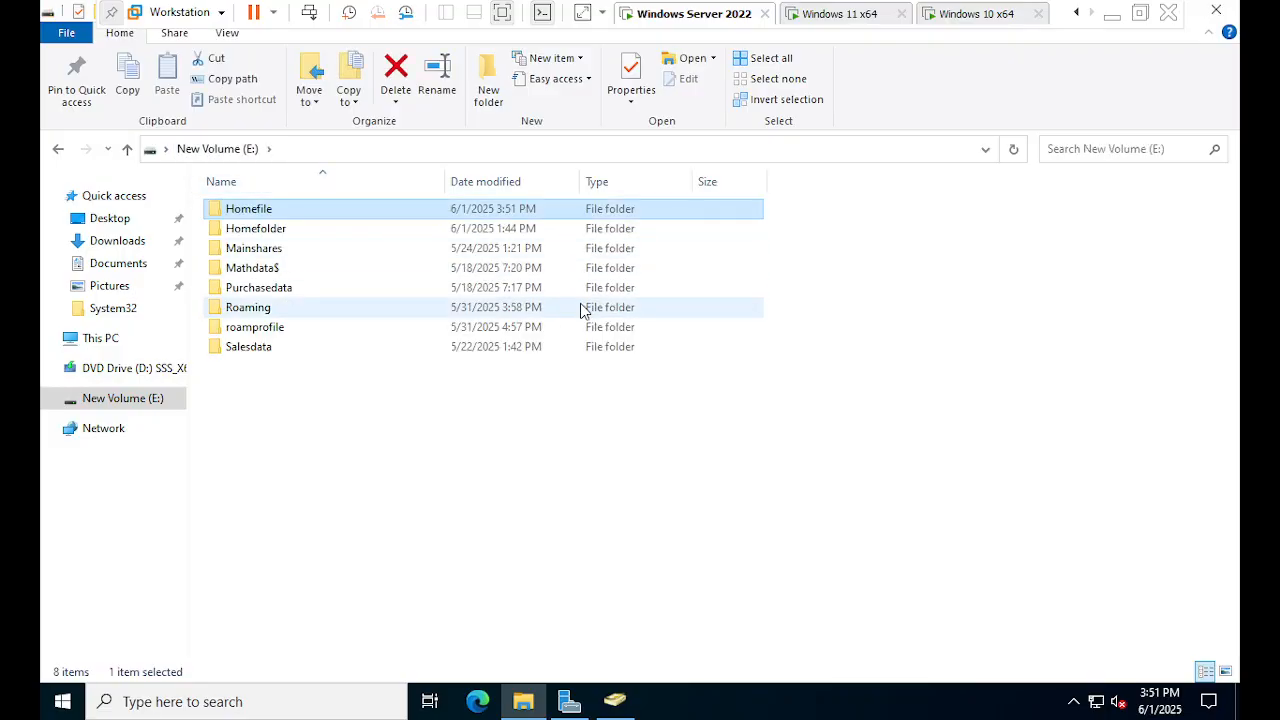
double_click(293, 213)
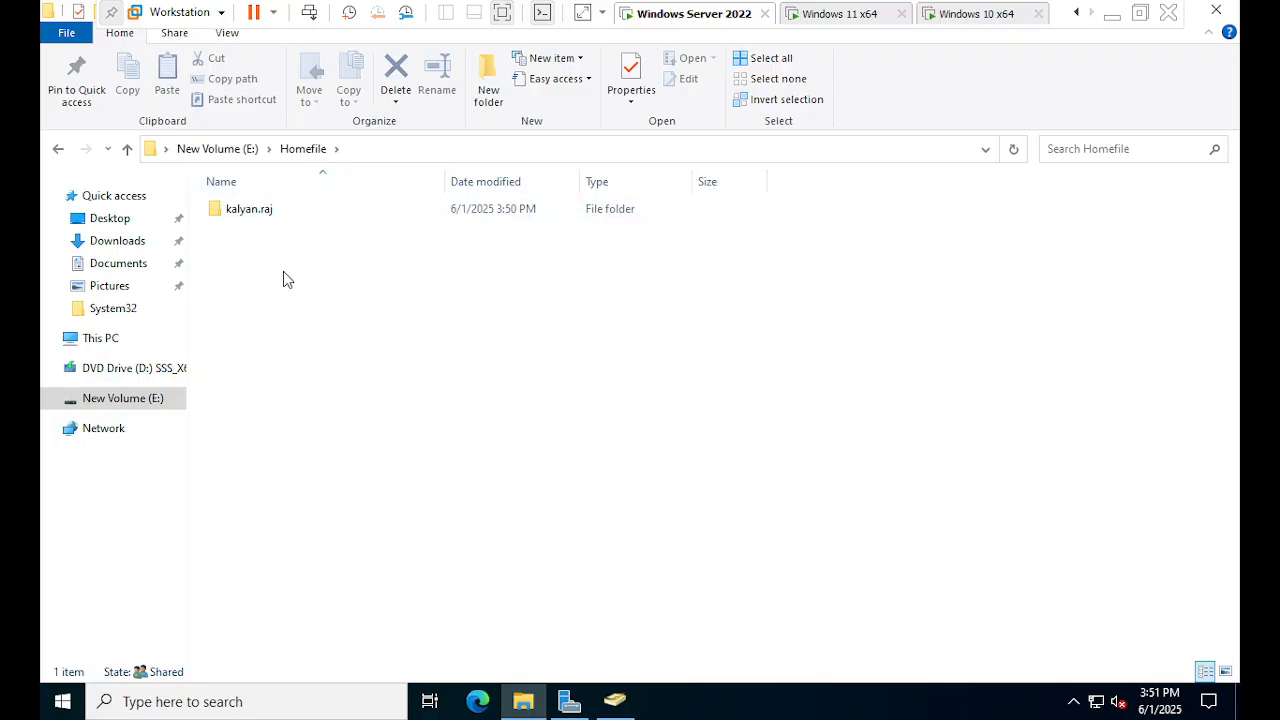
double_click(264, 223)
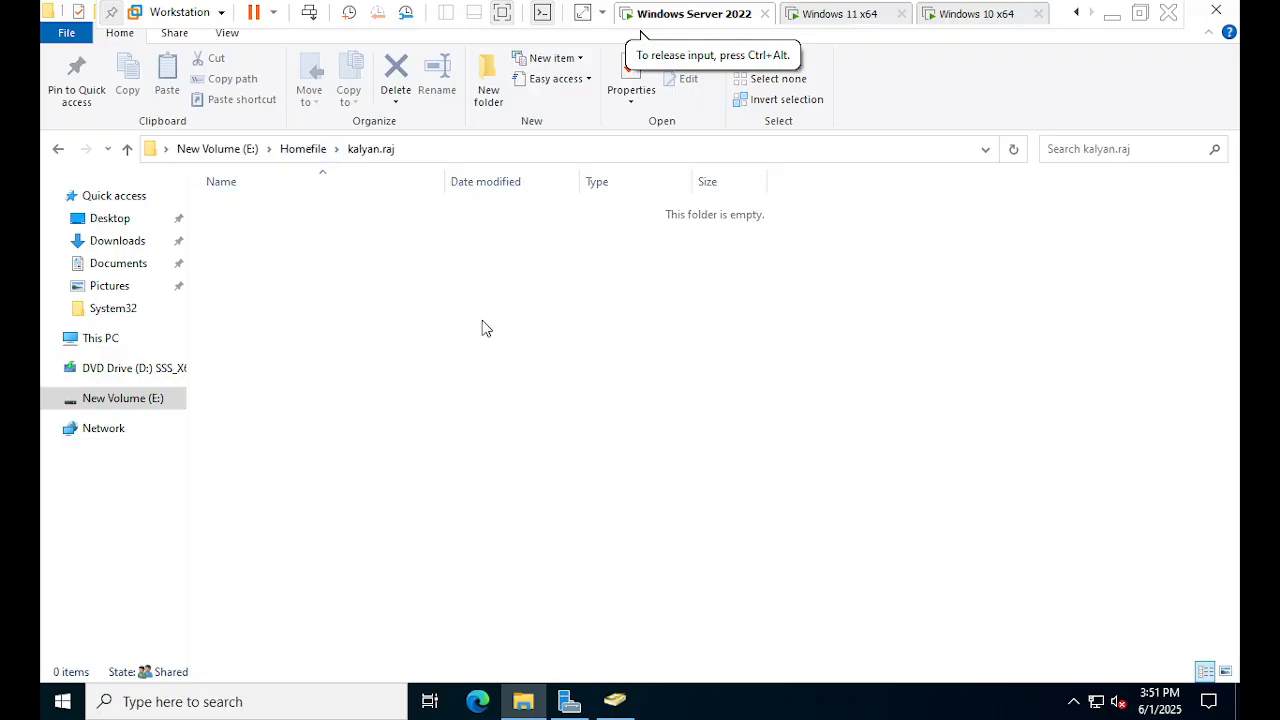
click(304, 152)
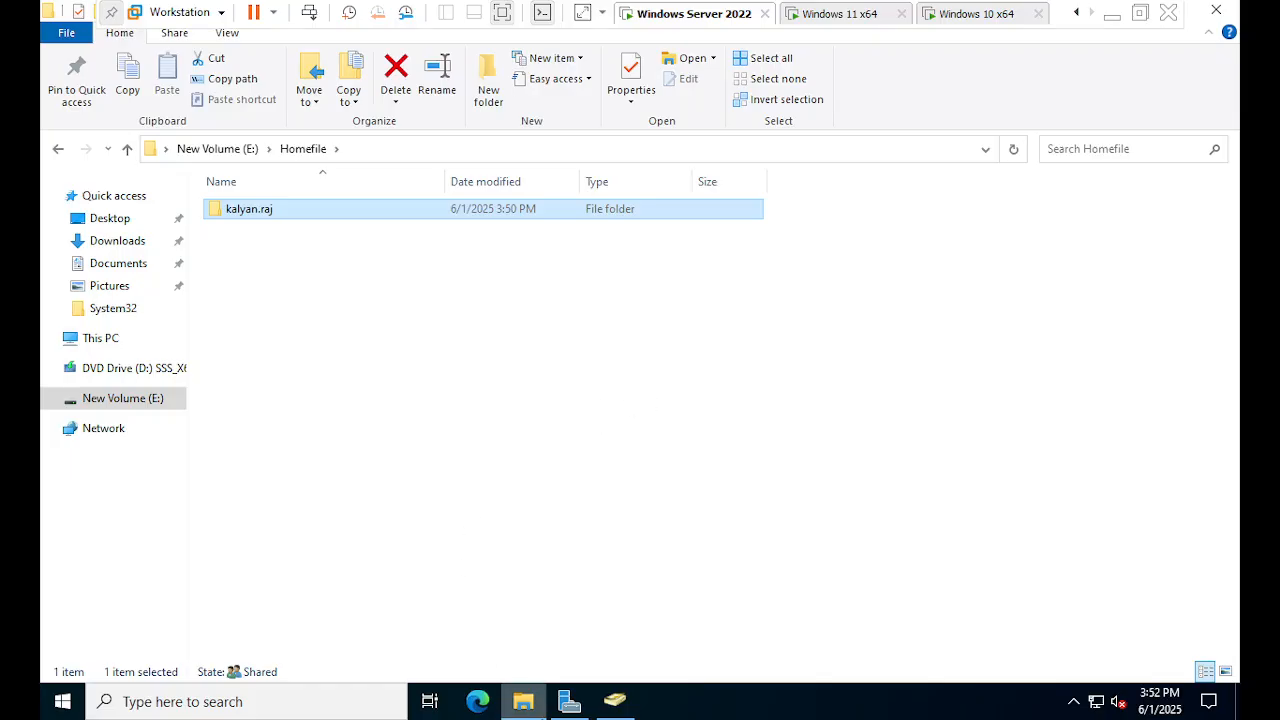
- Switch to the Windows 10 x64 machine and dismiss its lock screen to reach sign-in
click(1000, 16)
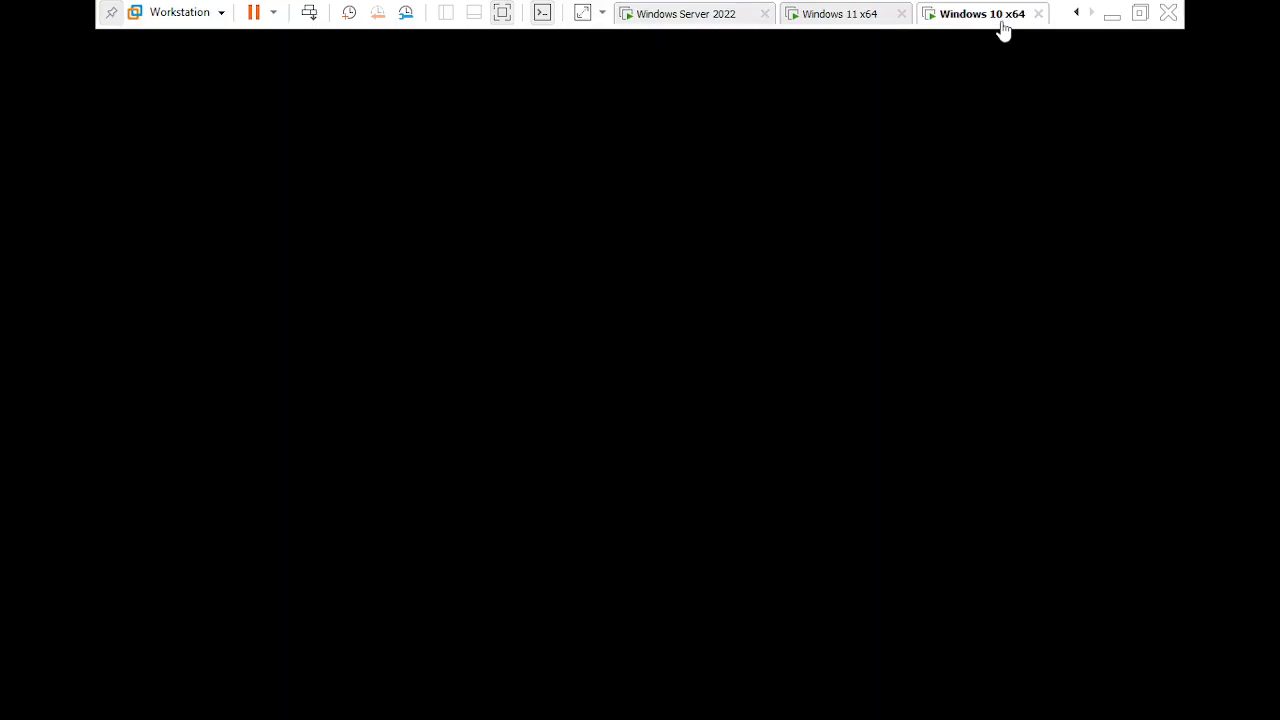
click(894, 212)
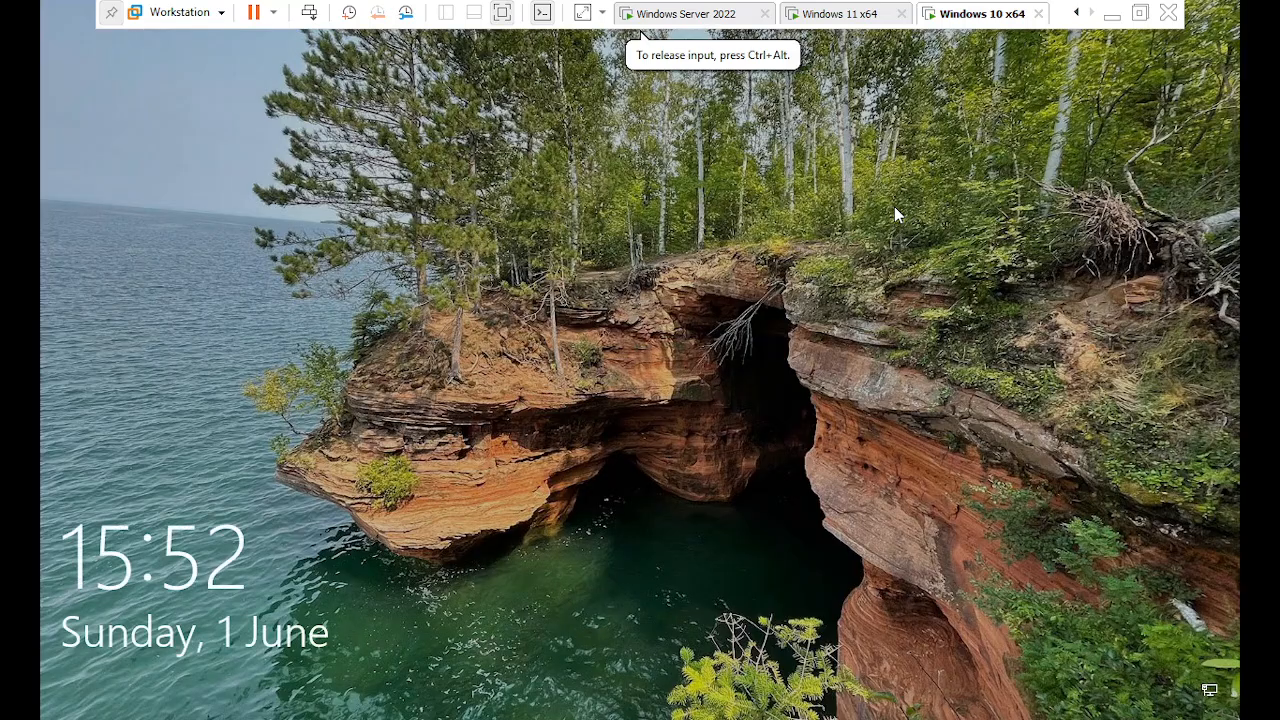
click(668, 312)
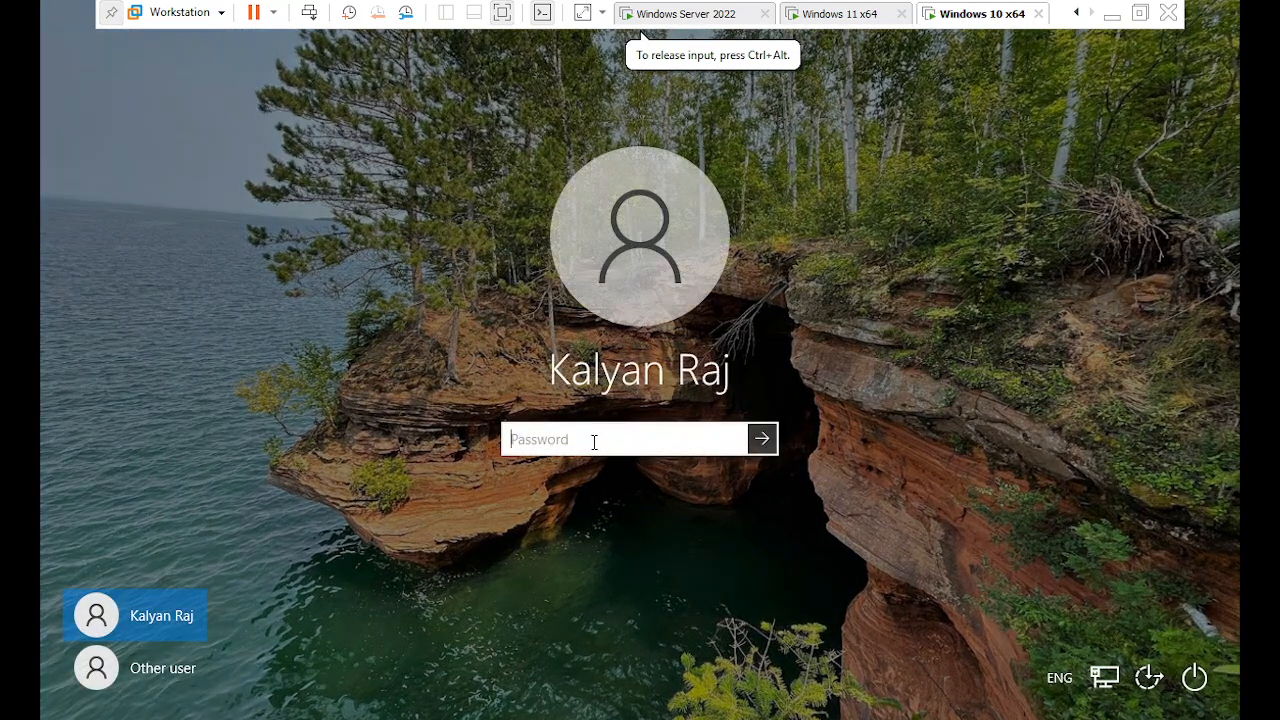
- Sign the domain user into Windows 10 with the password, then sign out from the Start menu
text(•••••)
key(Return)
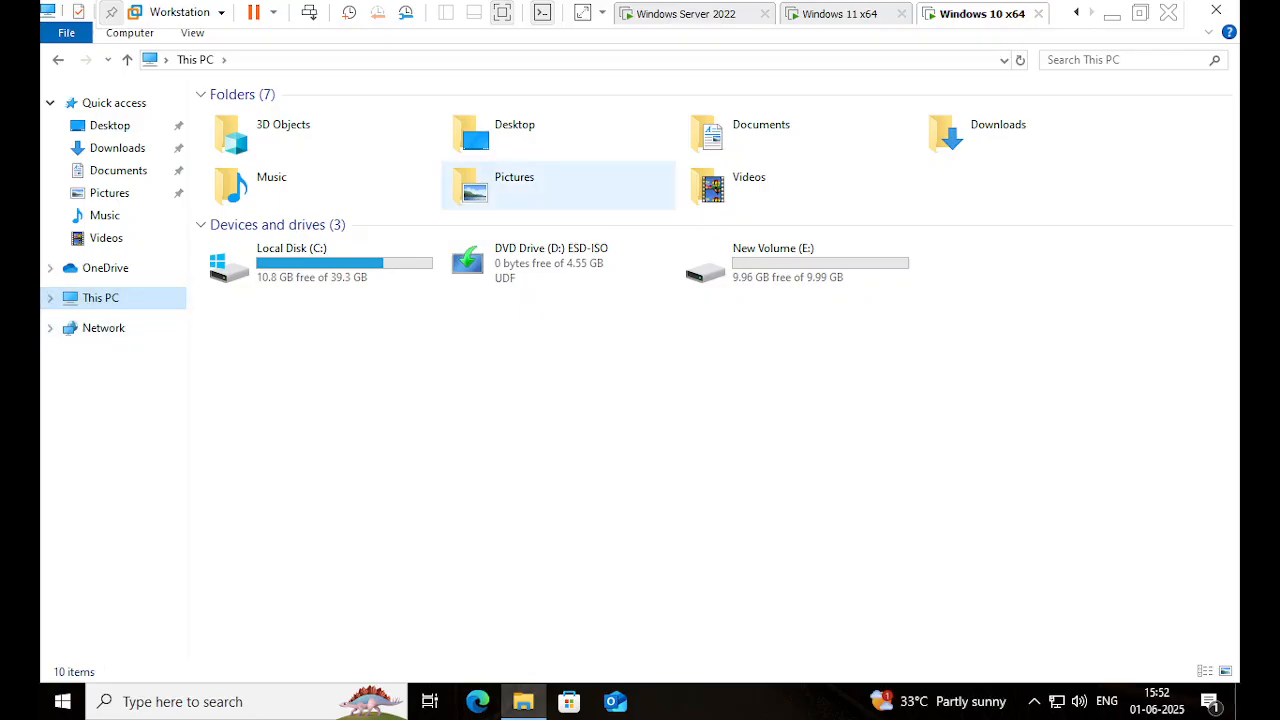
click(60, 703)
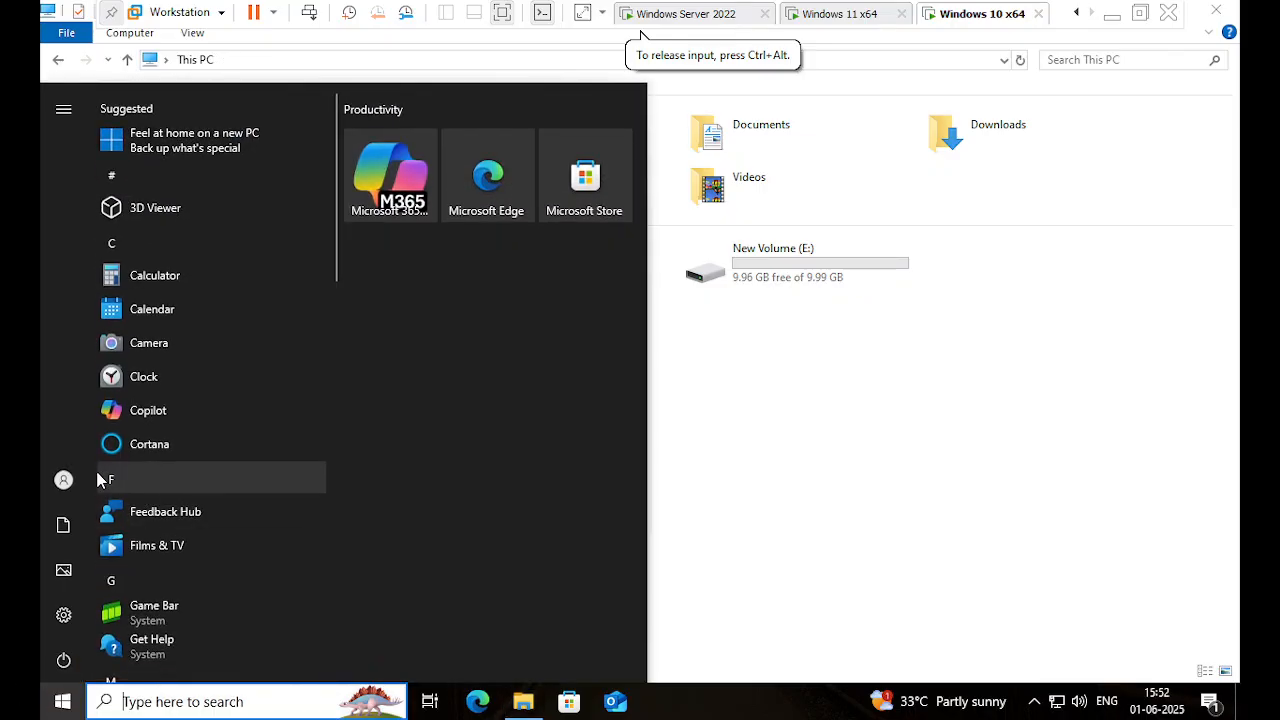
click(63, 480)
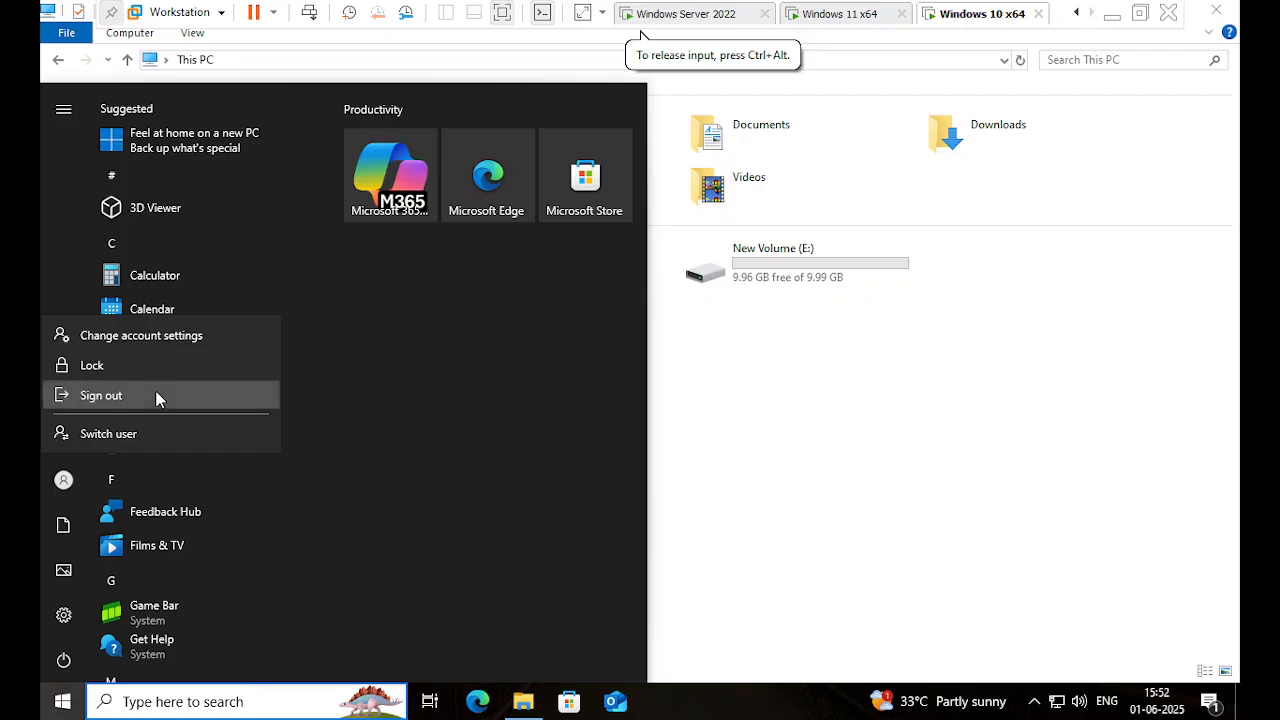
click(155, 400)
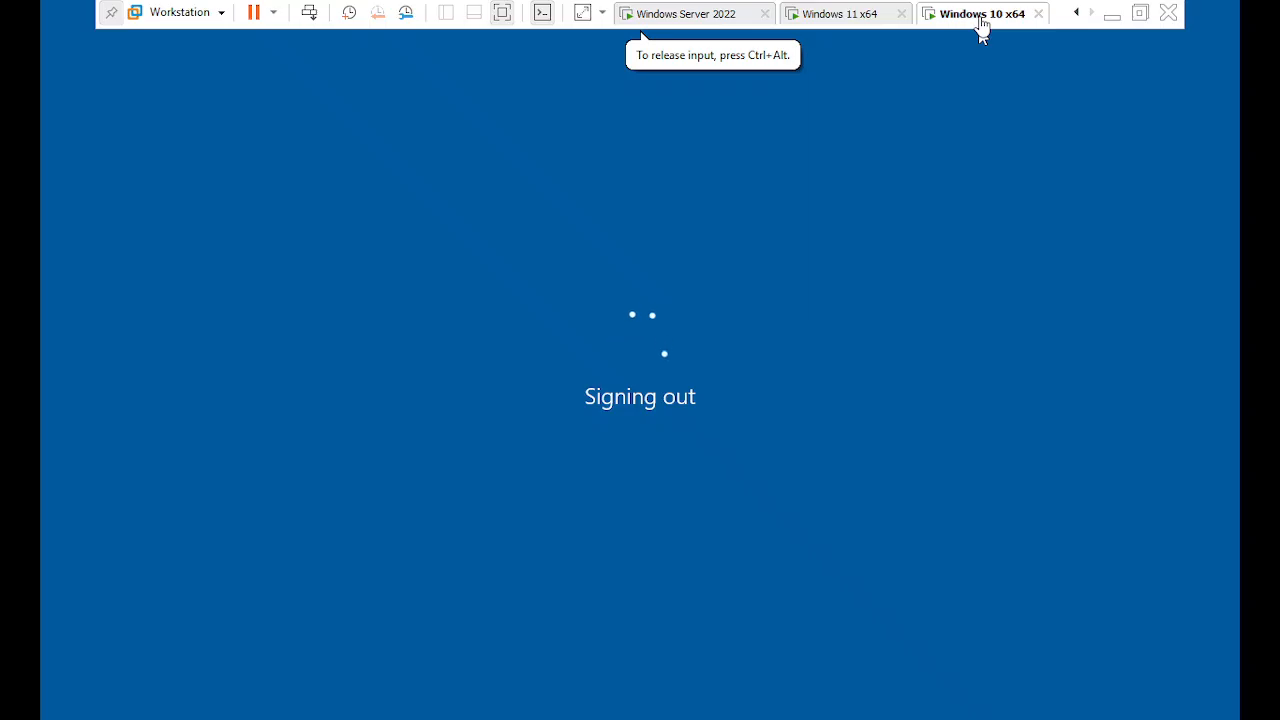
- Return to the Windows 10 guest and sign the domain user in with the password
click(697, 22)
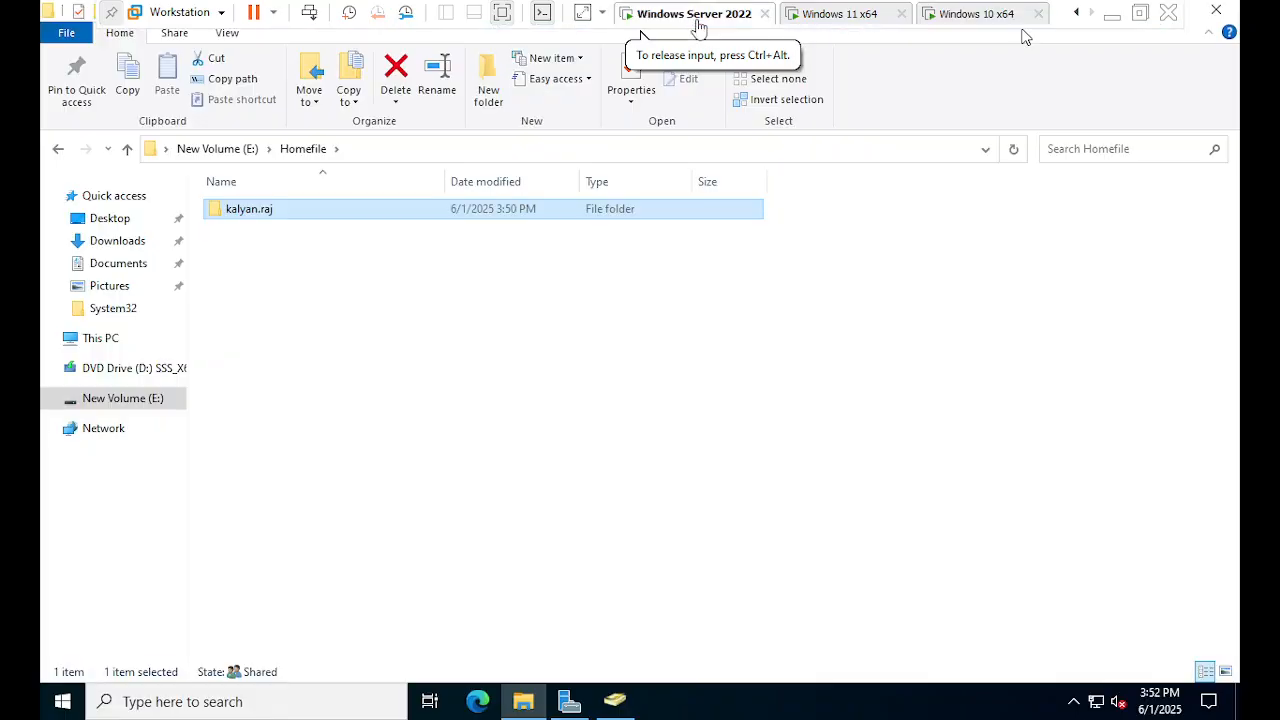
click(950, 16)
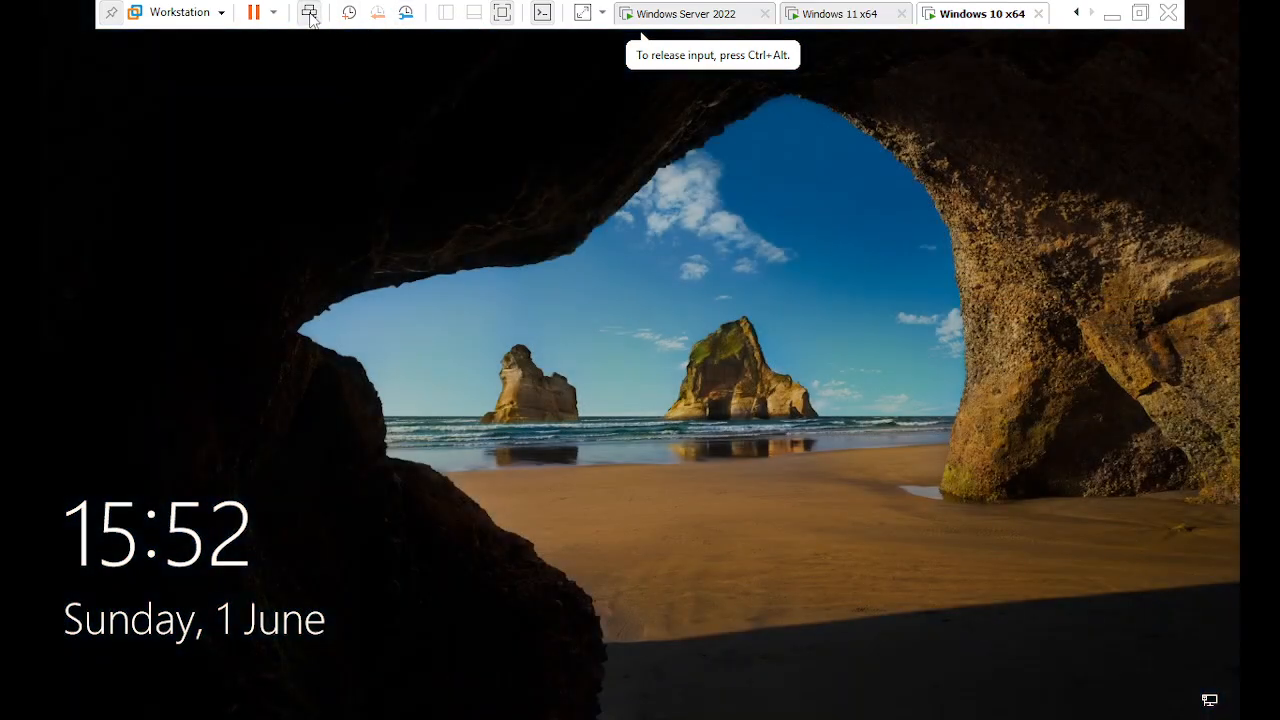
click(463, 397)
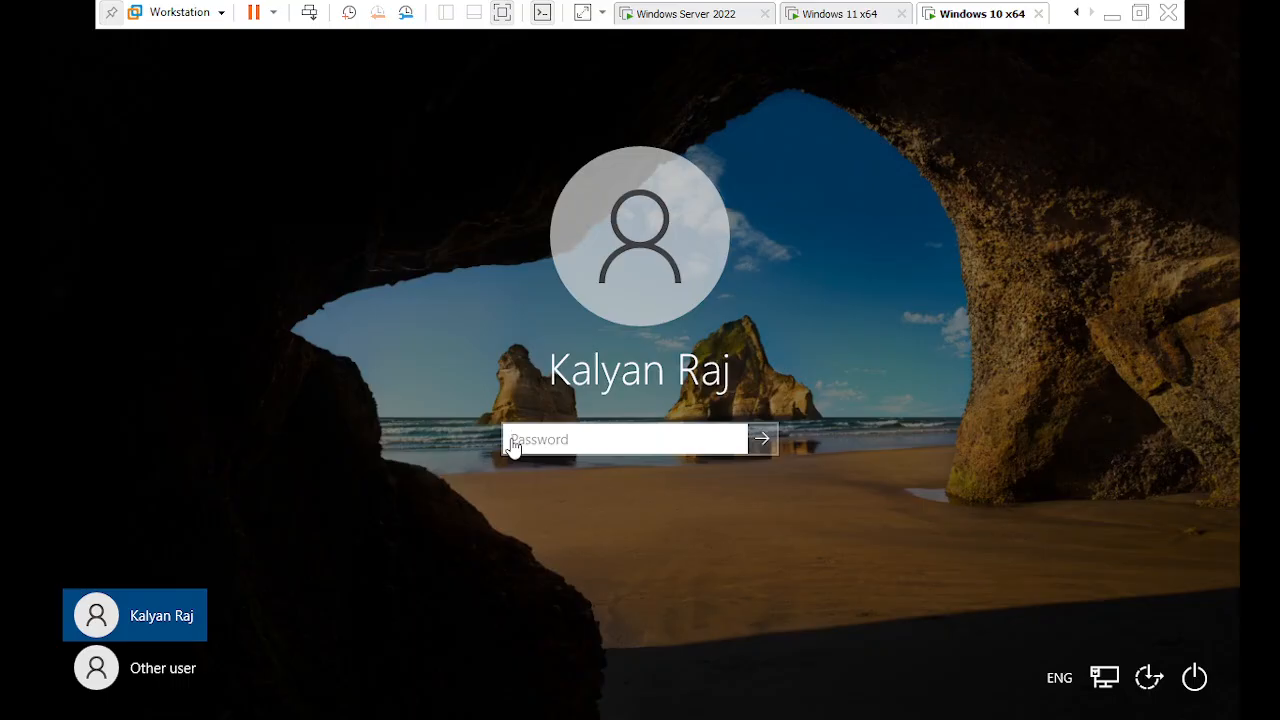
click(567, 440)
text(p)
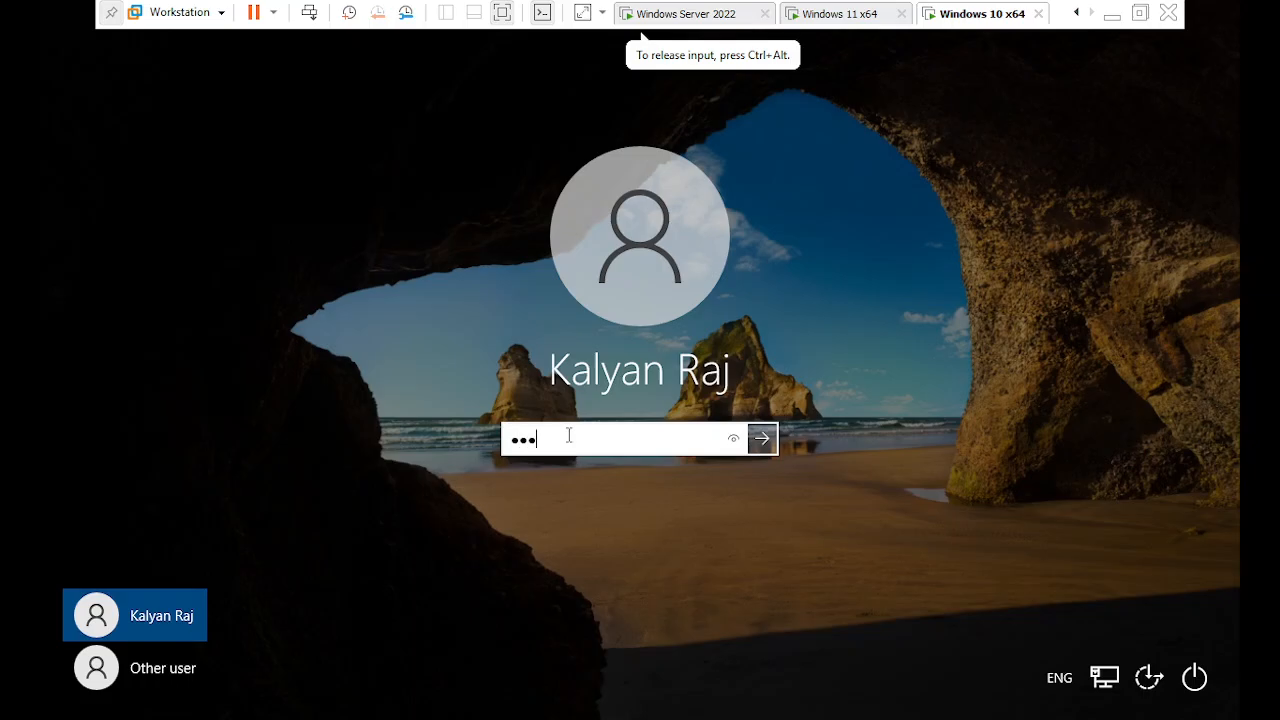
key(Return)
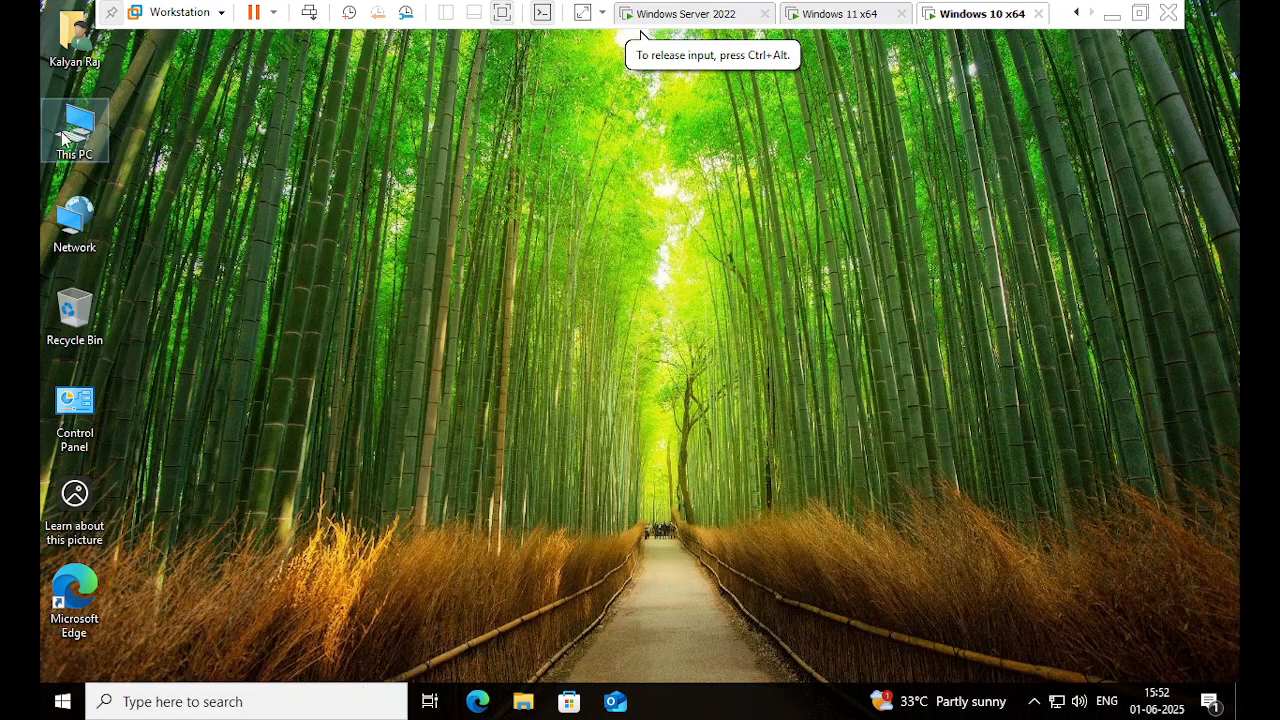
- Open the Z: home drive from This PC and create a 'New folder' there
double_click(63, 137)
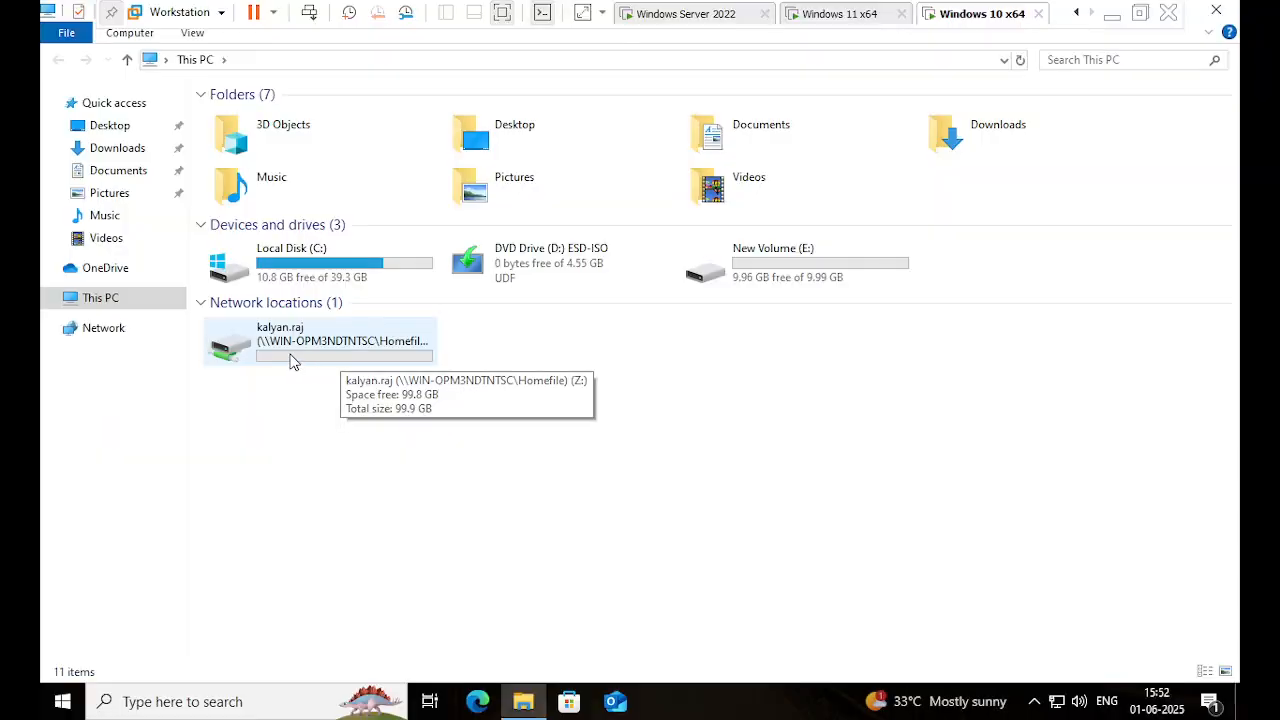
click(293, 362)
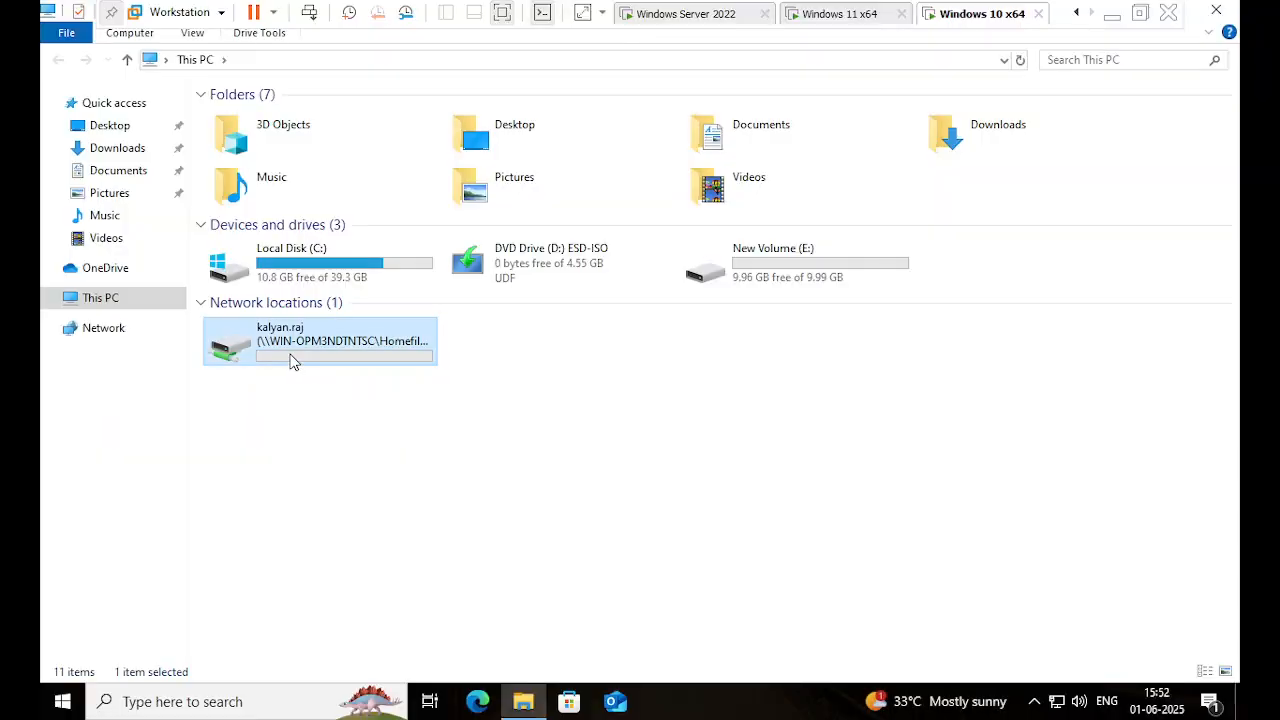
double_click(293, 362)
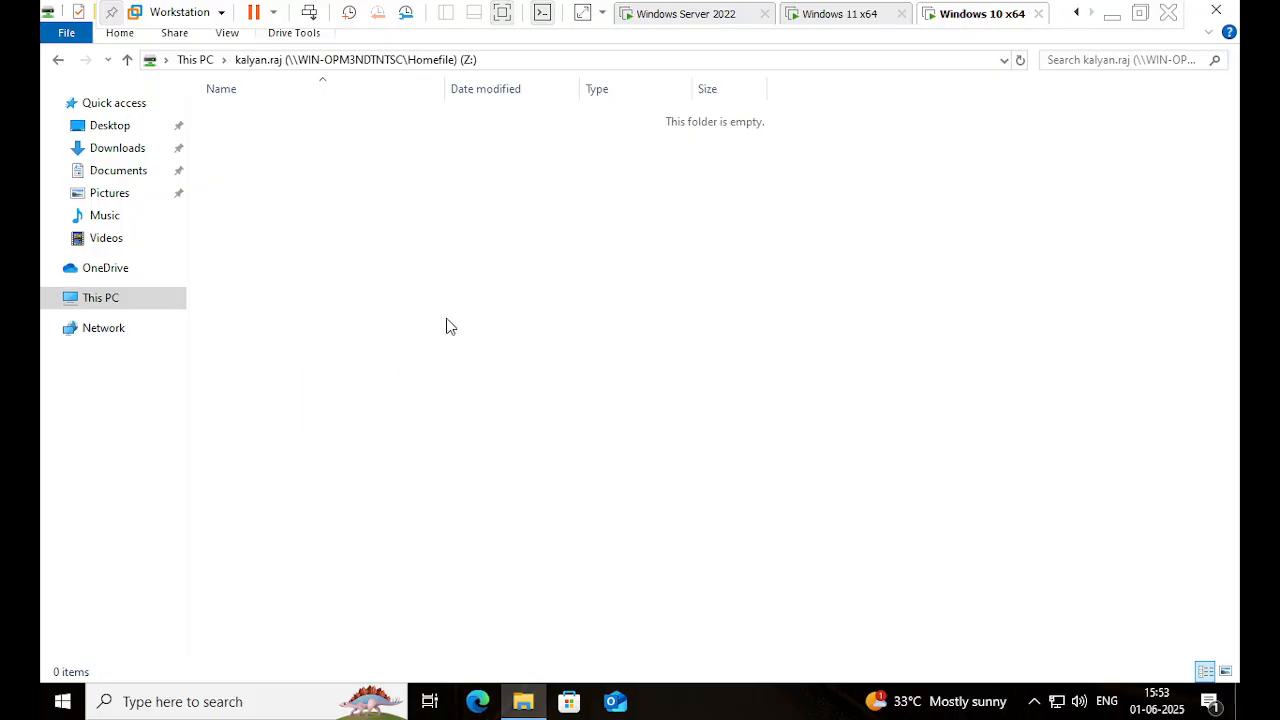
right_click(493, 275)
mouse_move(603, 450)
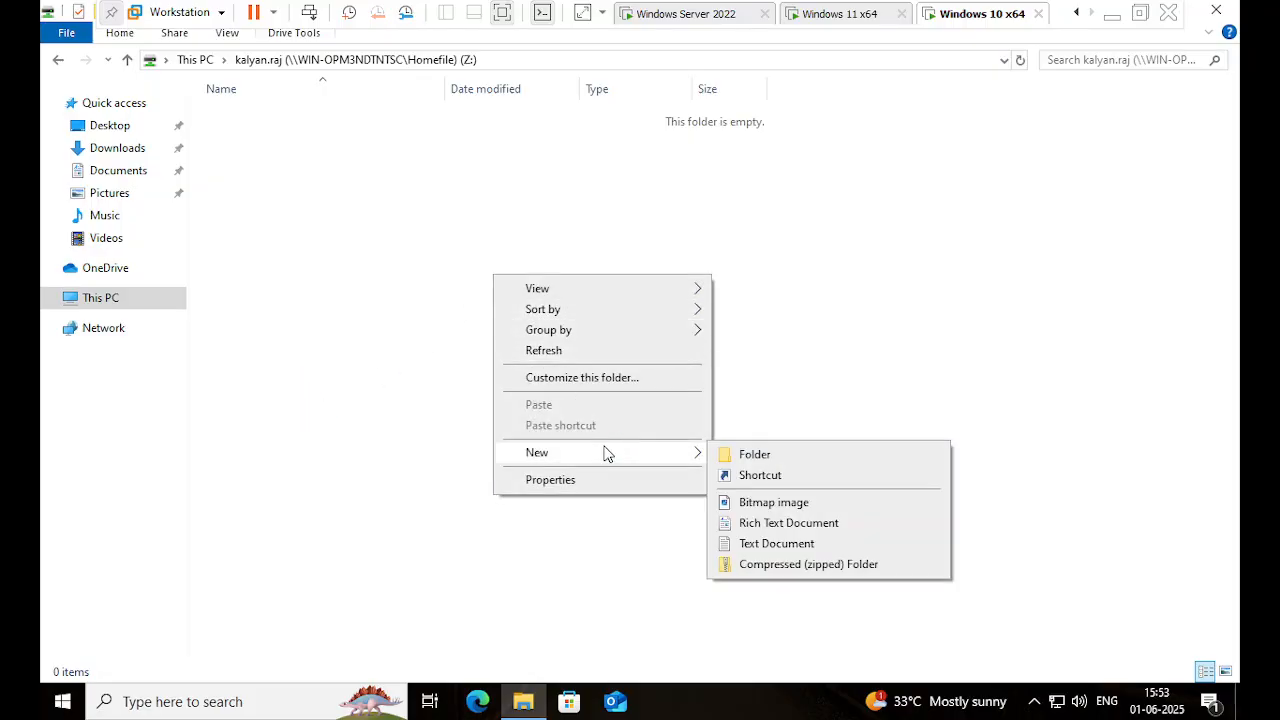
click(779, 456)
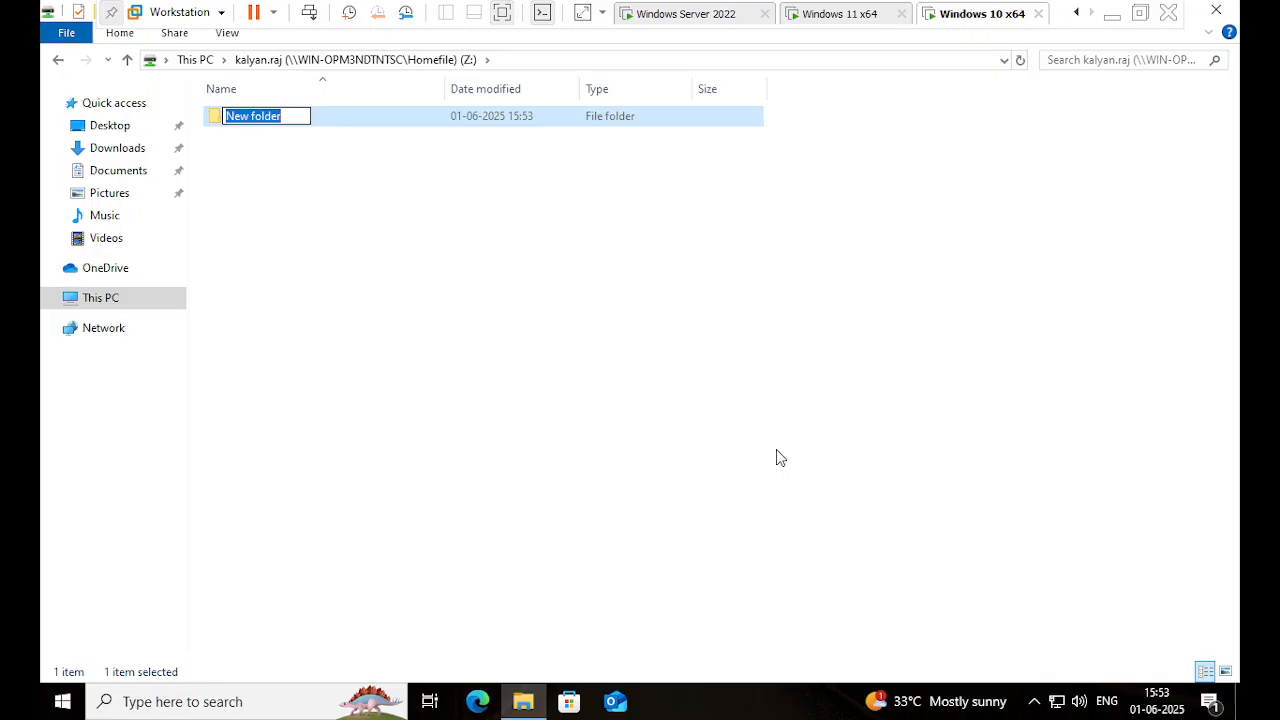
key(Return)
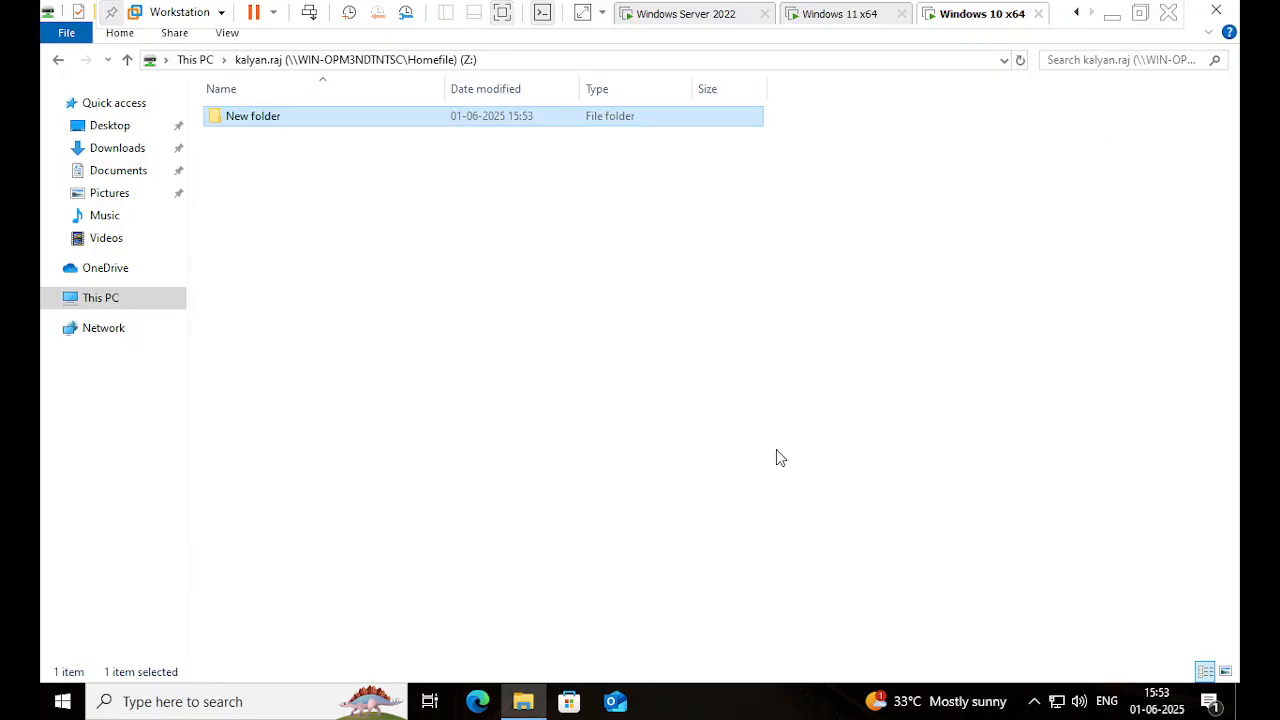
- Create a text document named abc on Z:, open it and type ABCDEF
right_click(372, 178)
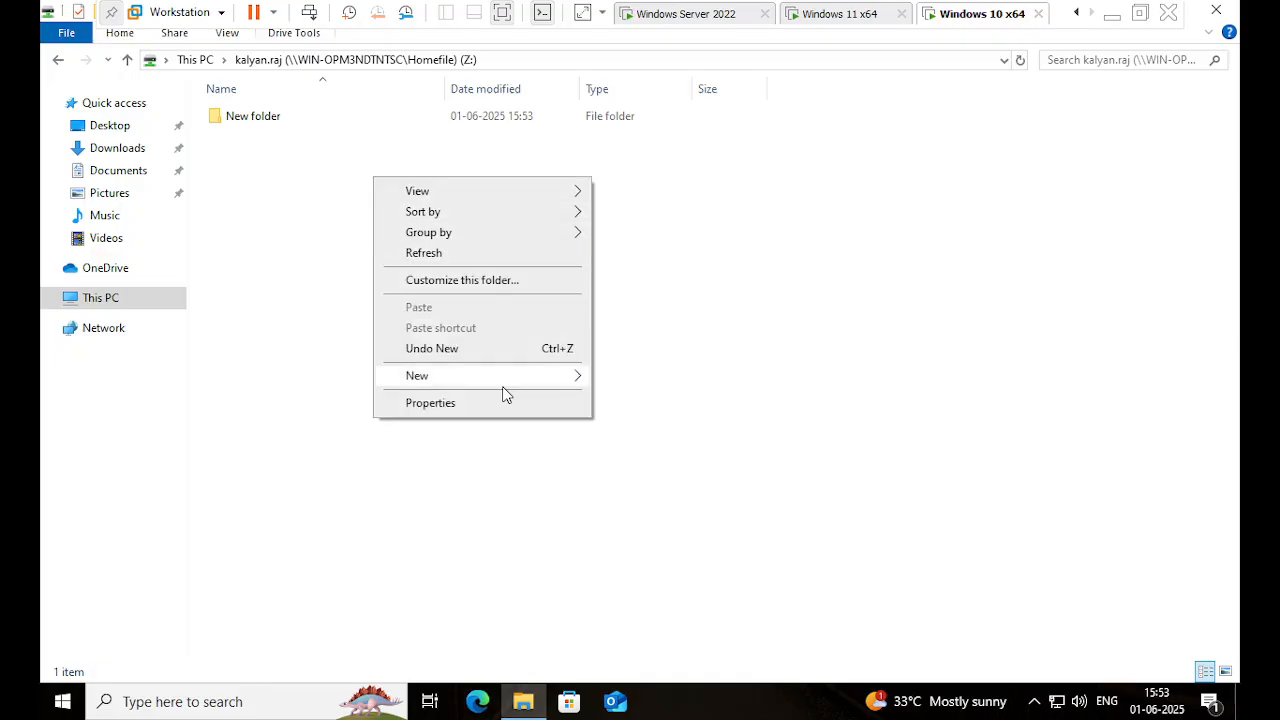
mouse_move(566, 377)
click(679, 467)
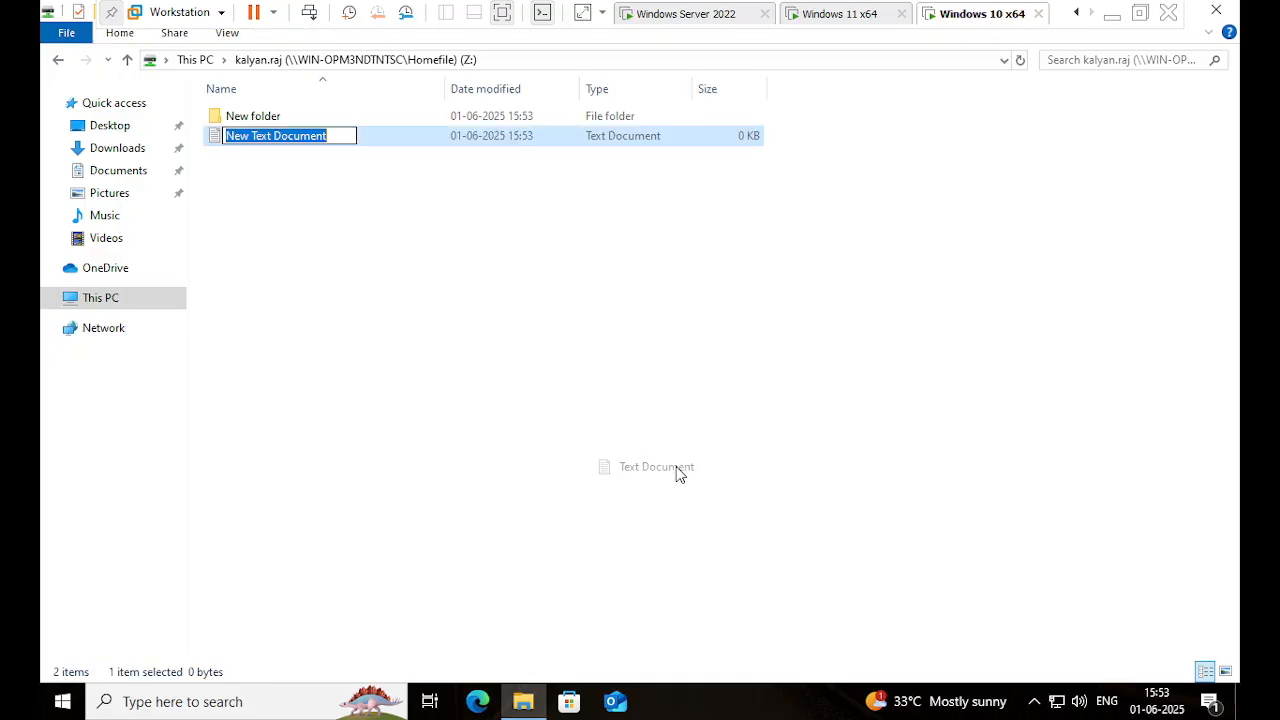
text(abc)
key(Return)
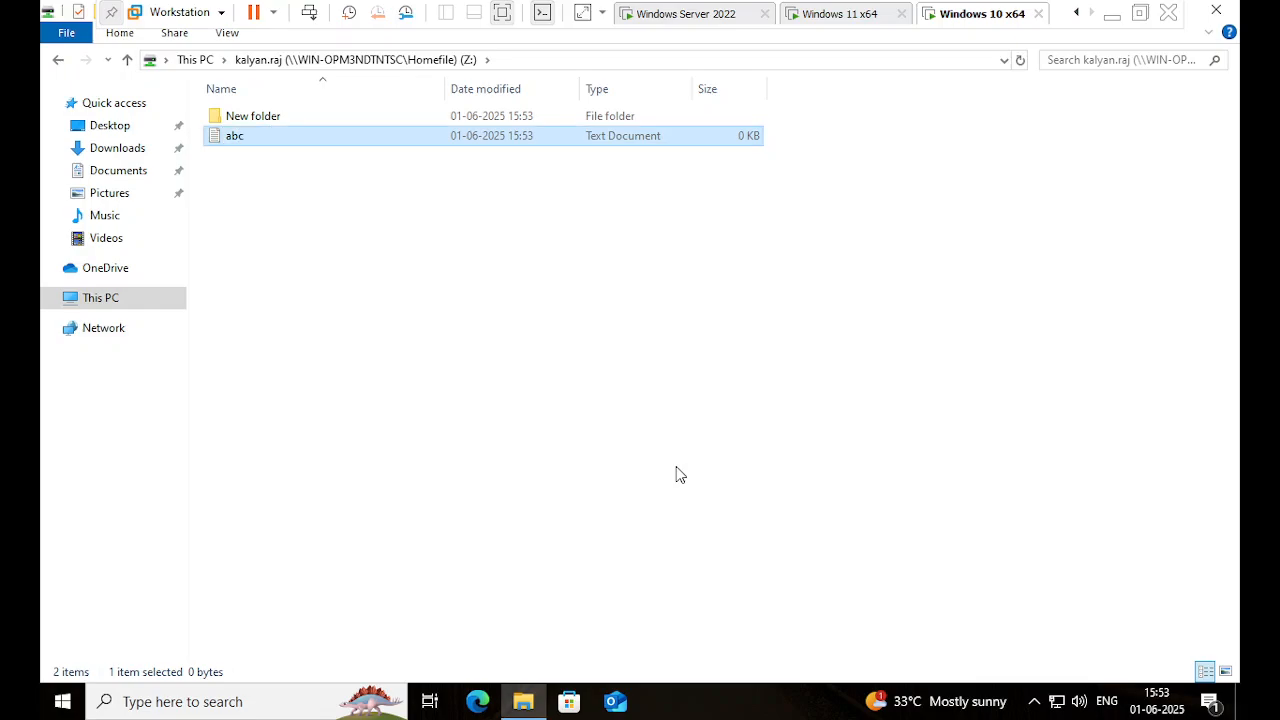
key(Return)
text(ABCD)
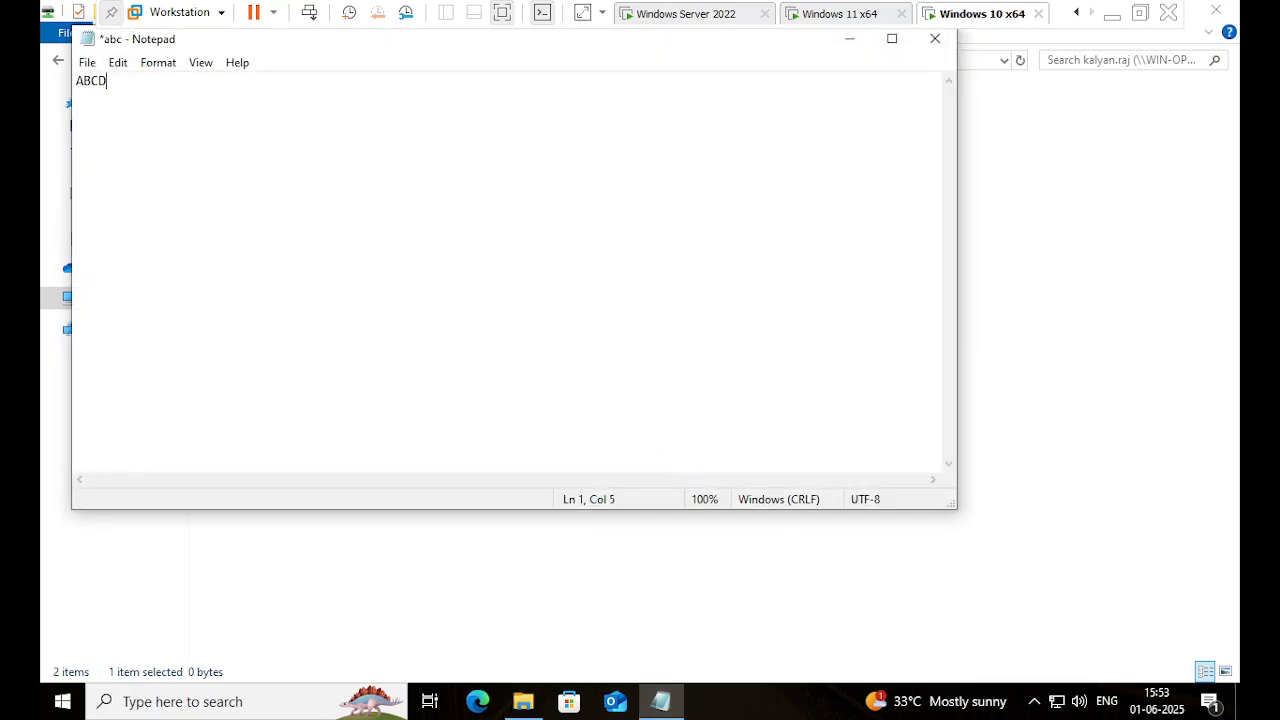
text(EFGHIJKLMNOPQRSTUVWXYZZ)
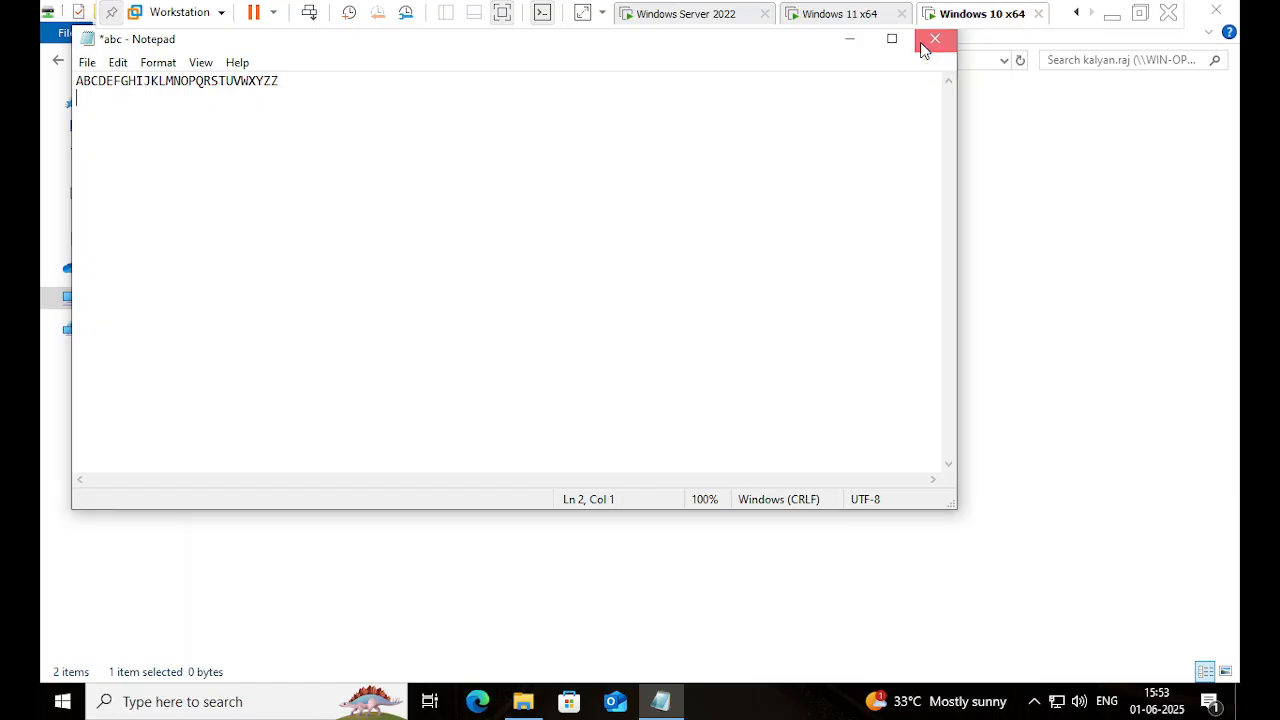
- Close Notepad and save the alphabet text into abc.txt
click(925, 48)
click(588, 352)
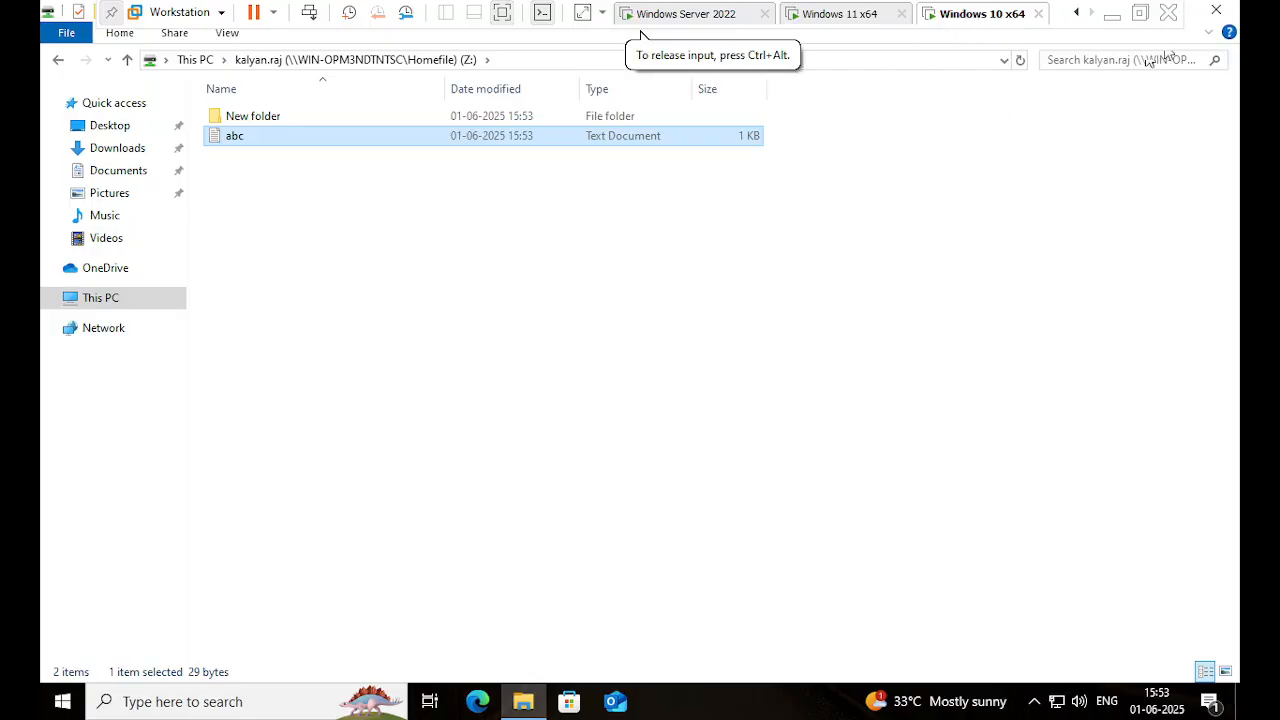
- Recheck the Z: drive, close File Explorer, and sign the domain user out of Windows 10
click(1218, 11)
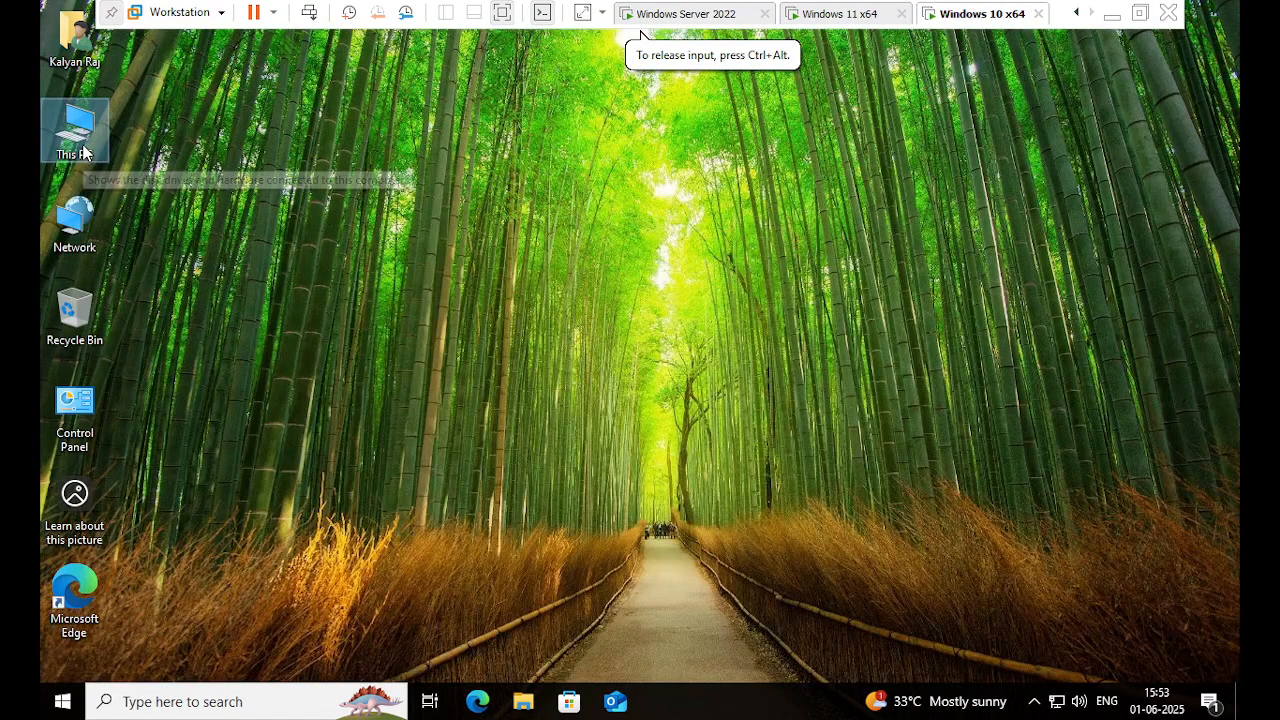
double_click(84, 152)
double_click(349, 356)
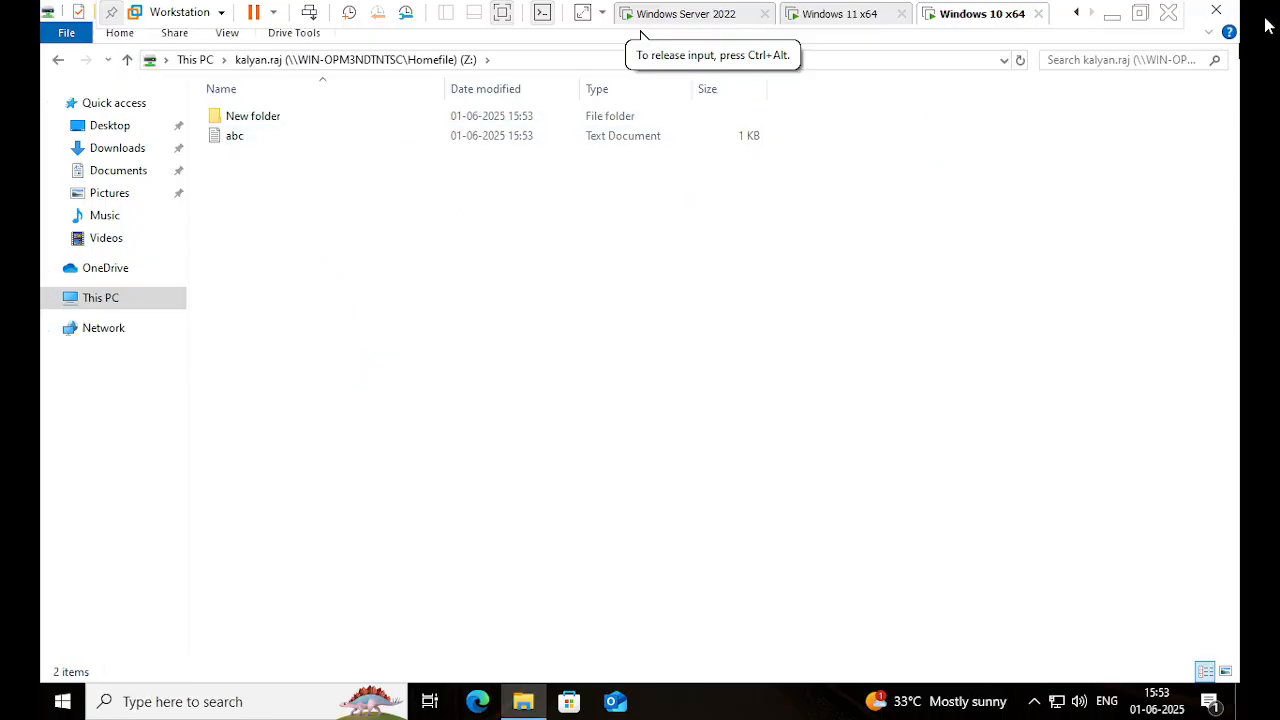
click(1228, 14)
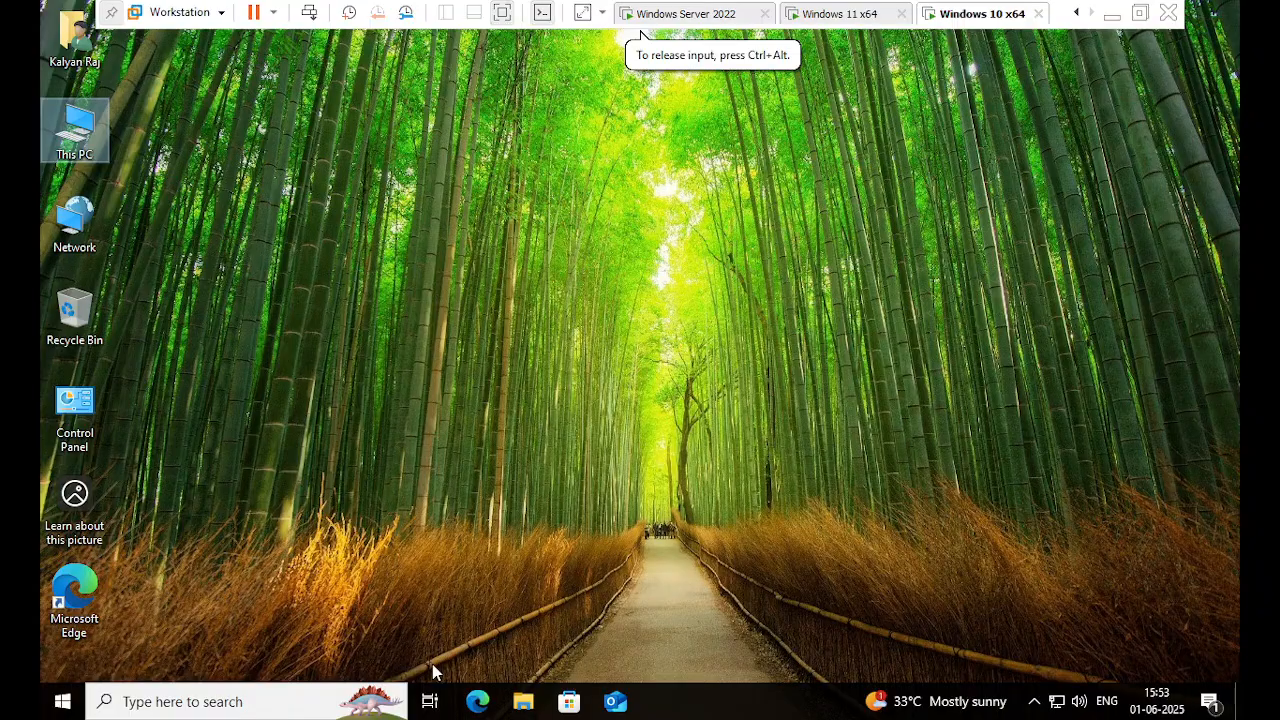
click(60, 701)
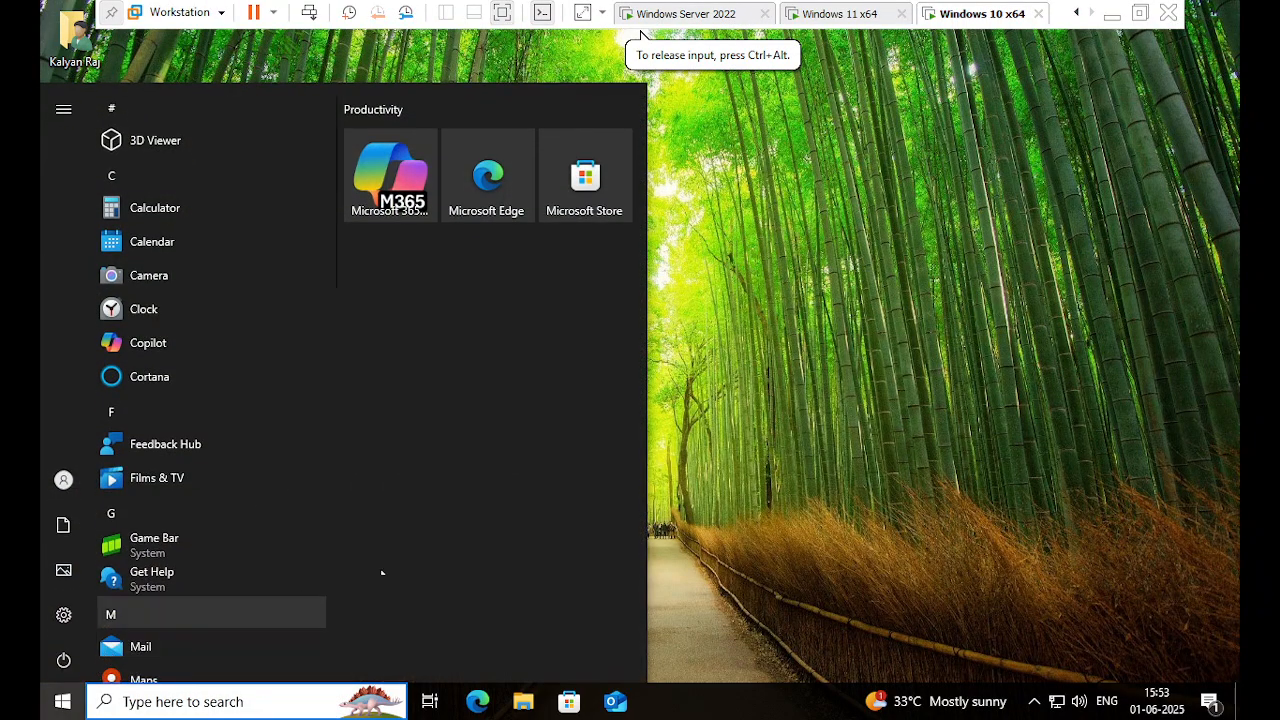
click(70, 480)
click(100, 395)
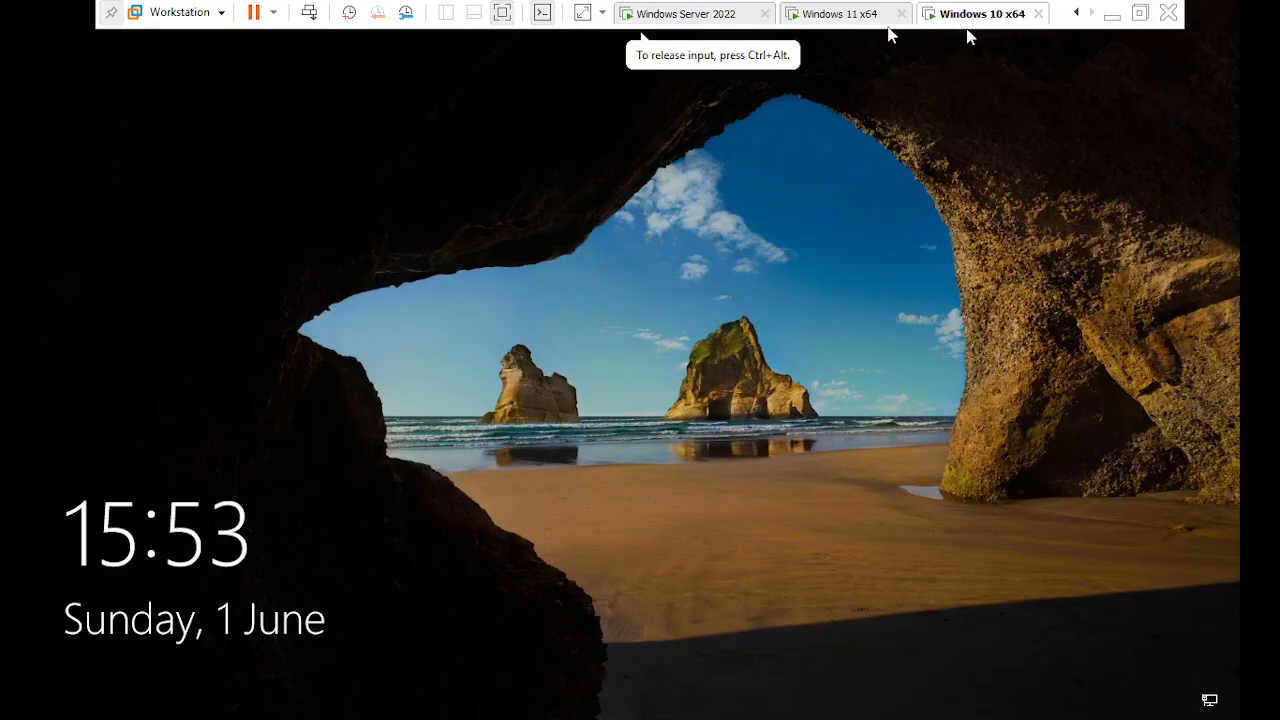
- On the Windows 11 guest, sign in as Other user with the domain user name and password
click(840, 28)
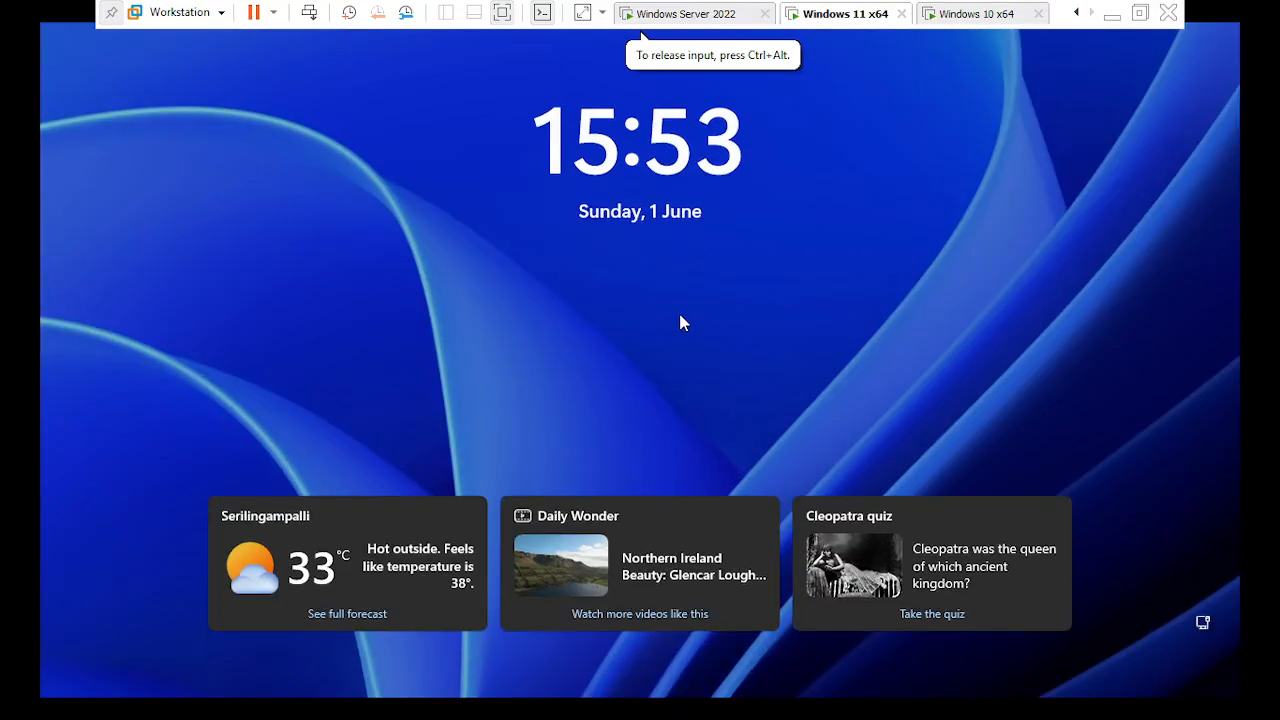
click(680, 322)
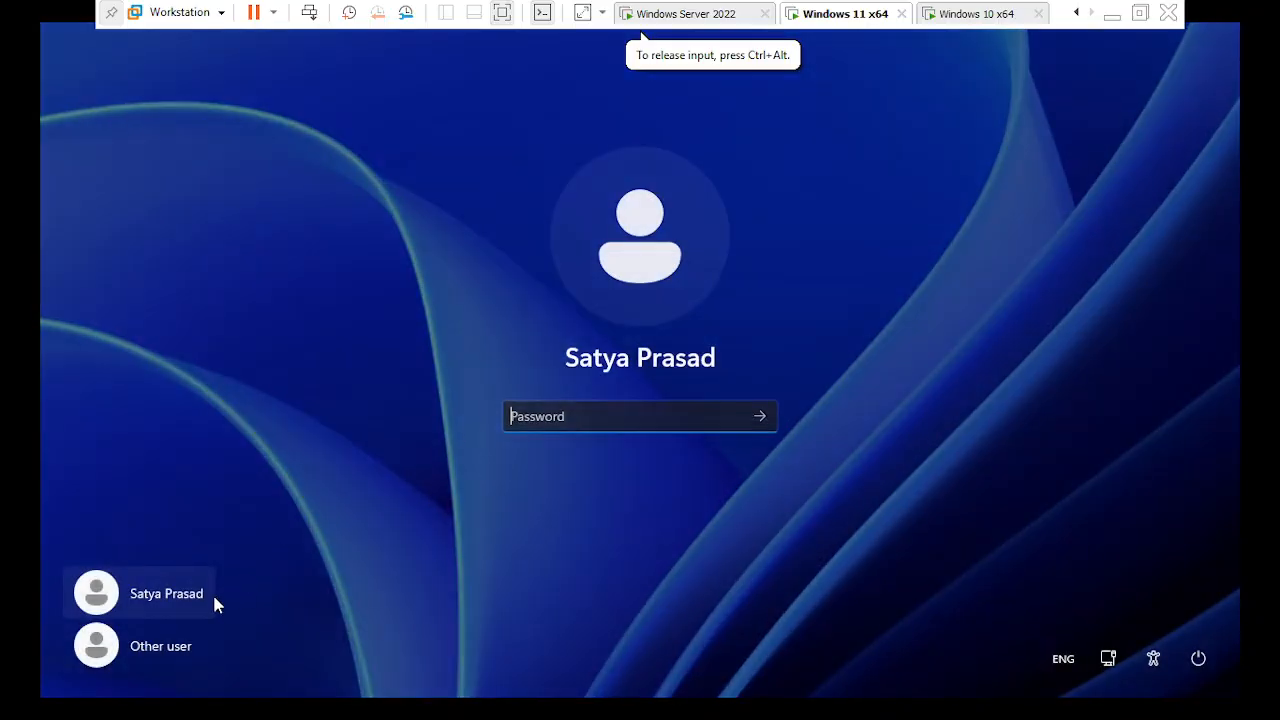
click(152, 660)
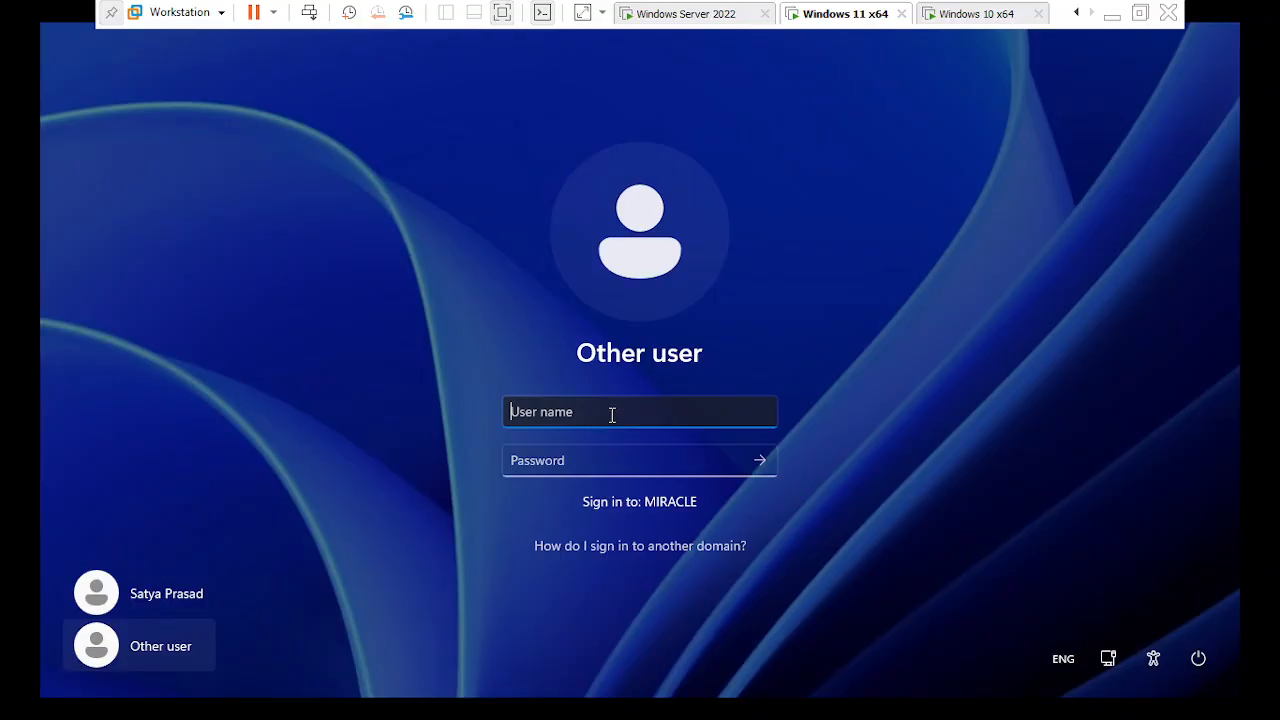
key(Tab)
text(***)
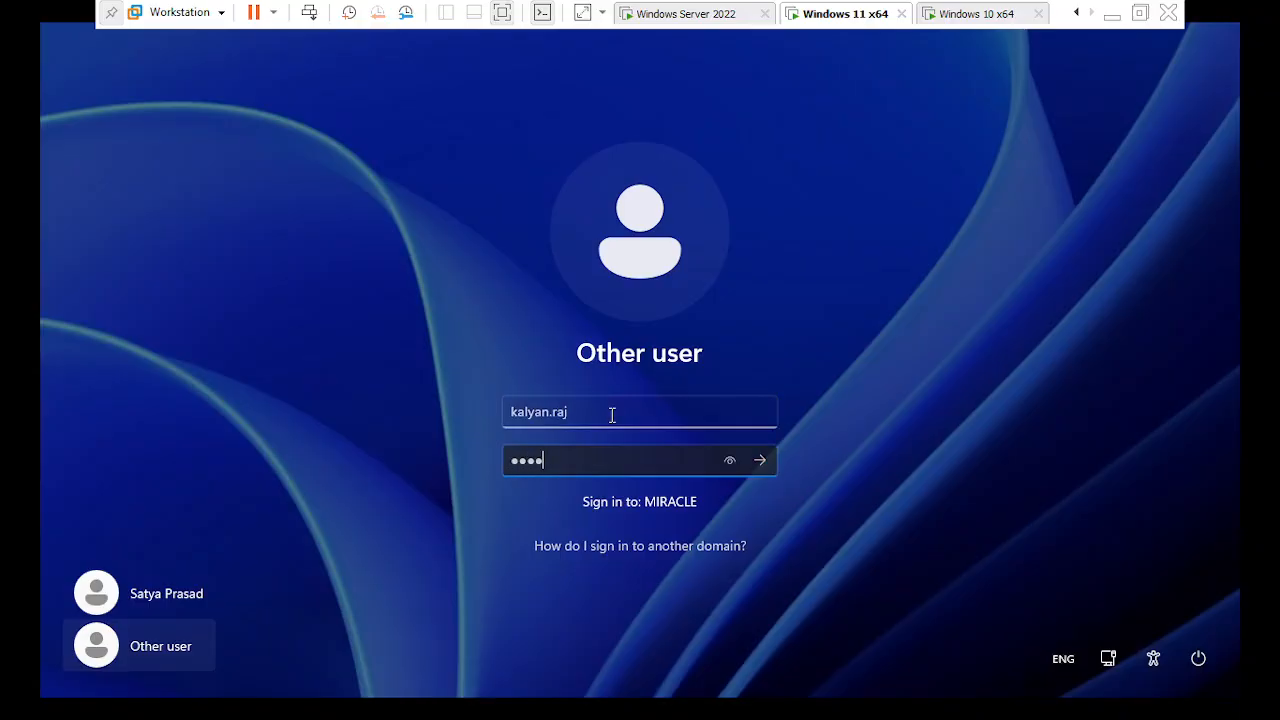
text(***)
key(Return)
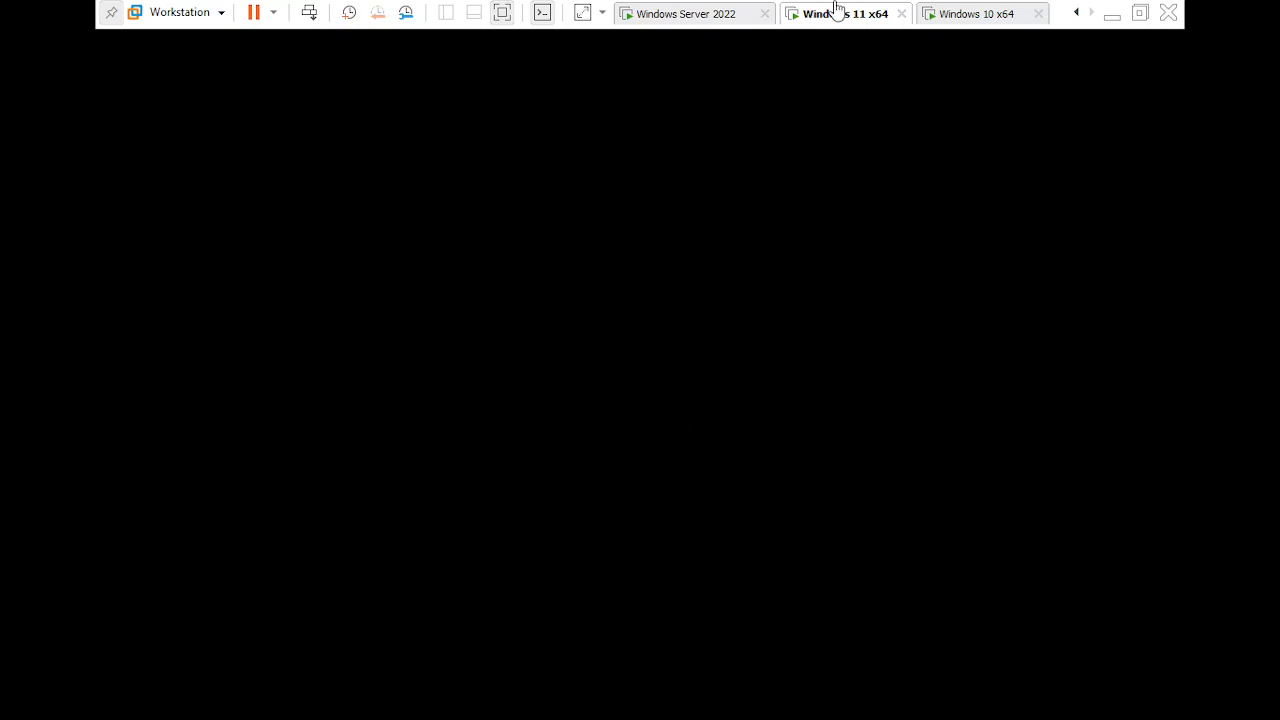
- On Server 2022, open the user's Homefile folder, view abc's alphabet contents, and return to Homefile
click(737, 13)
click(285, 207)
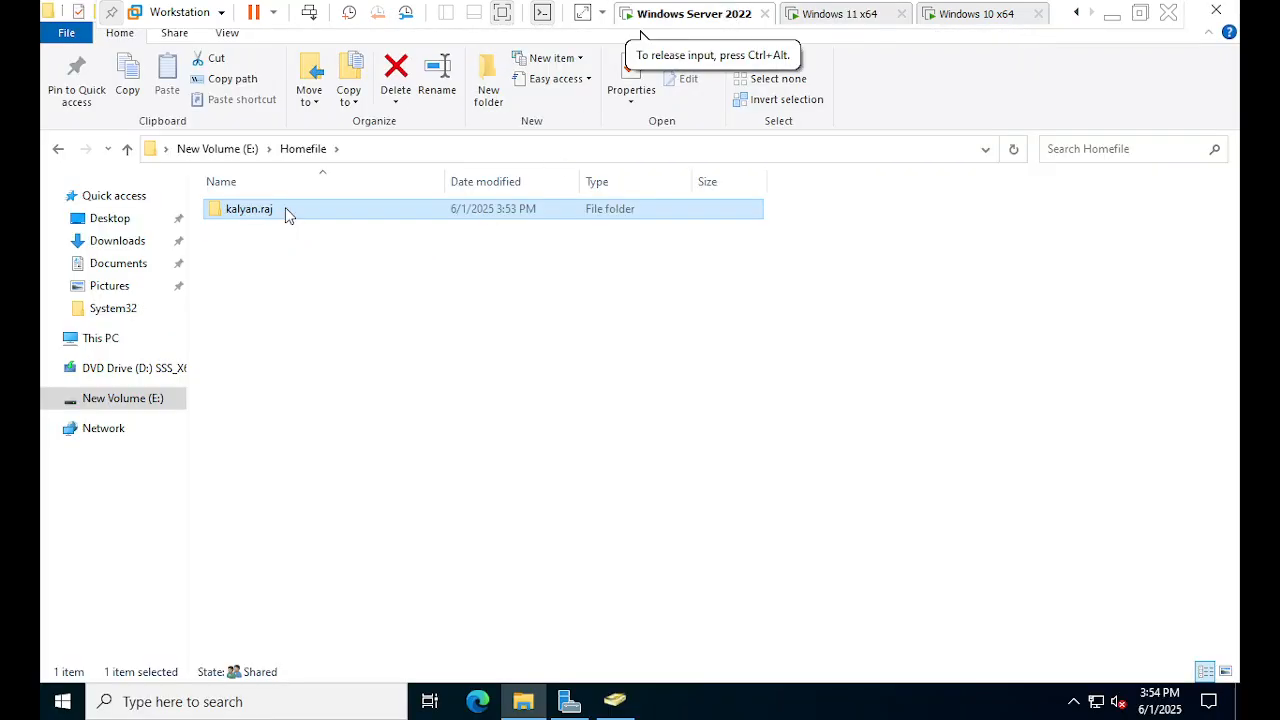
key(Return)
double_click(284, 214)
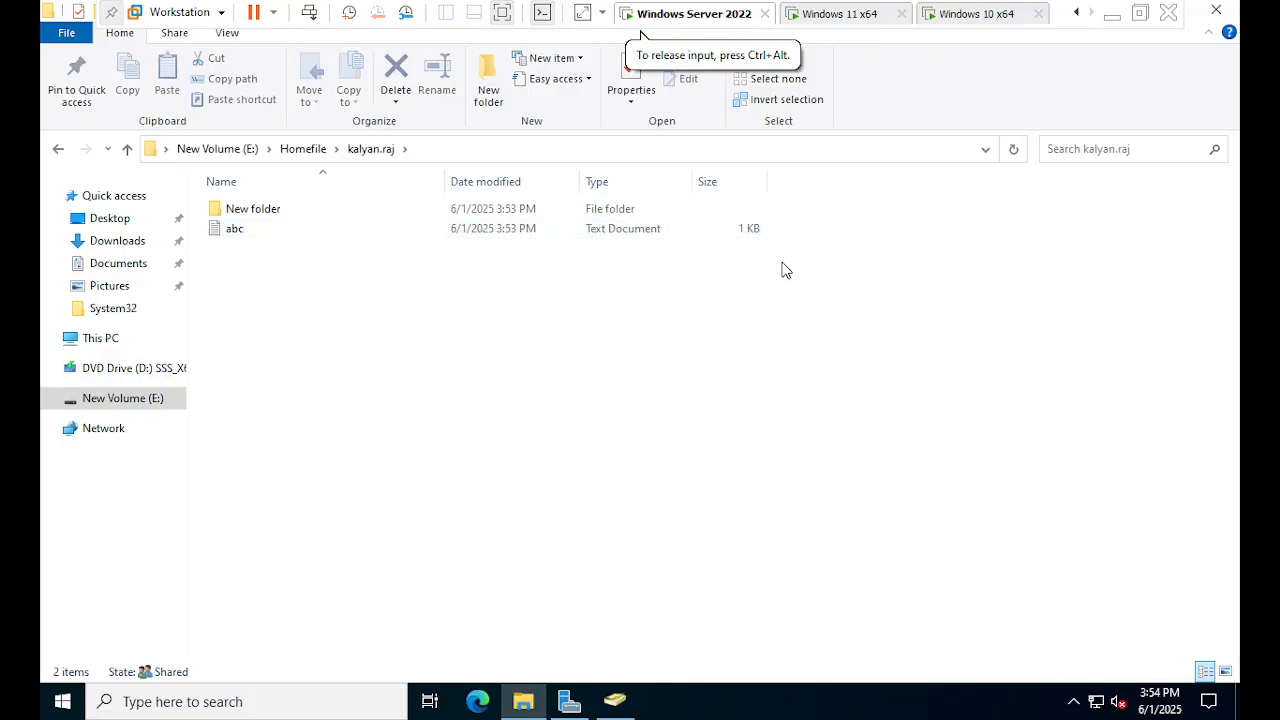
click(284, 232)
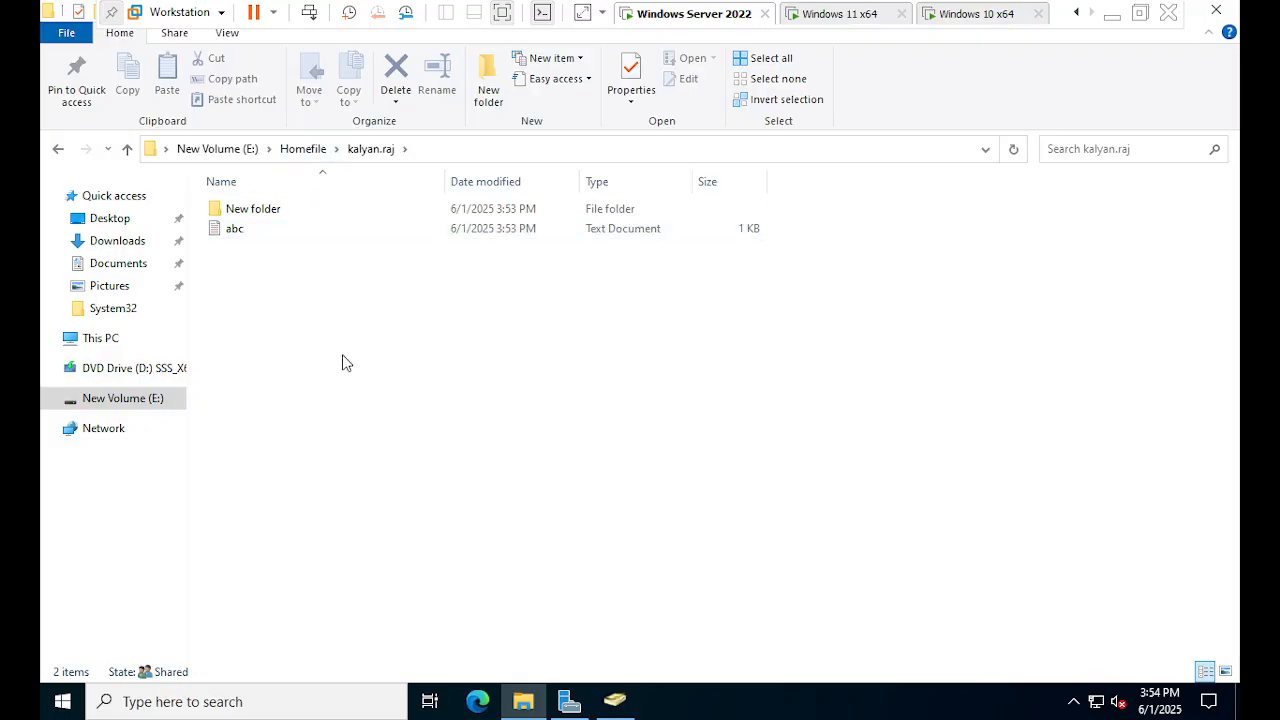
click(257, 228)
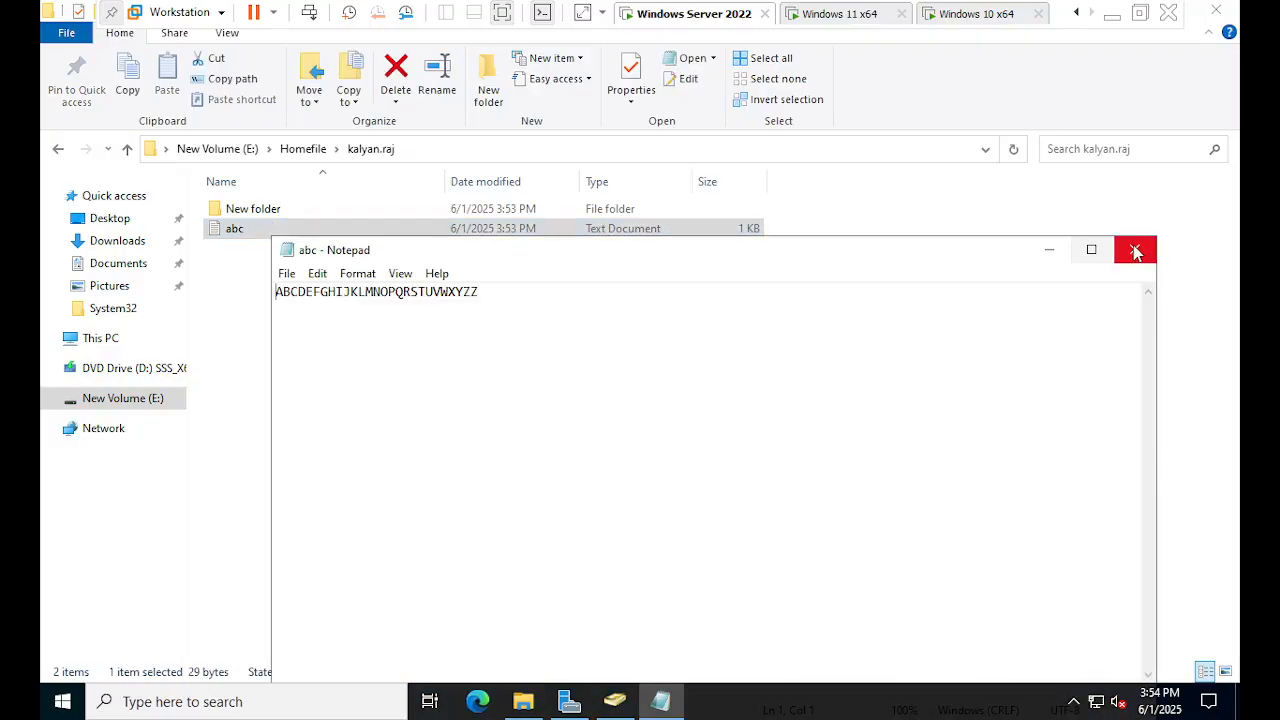
click(1135, 251)
click(300, 150)
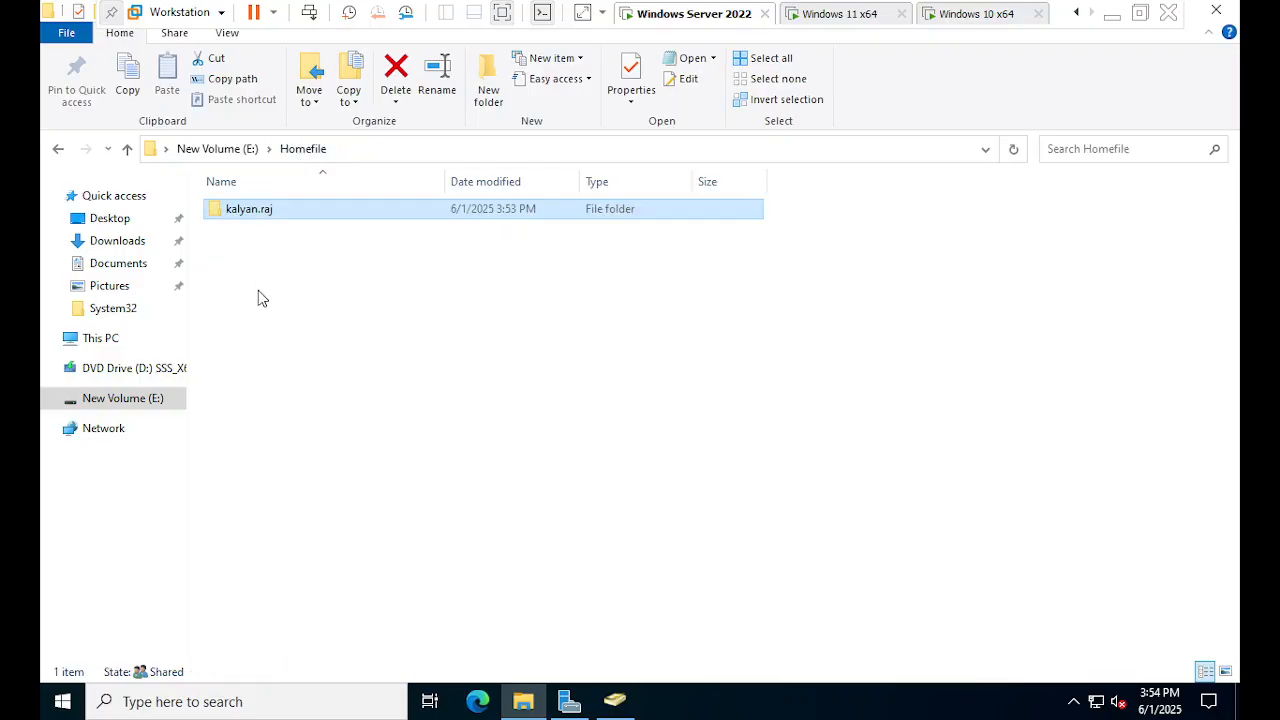
click(260, 334)
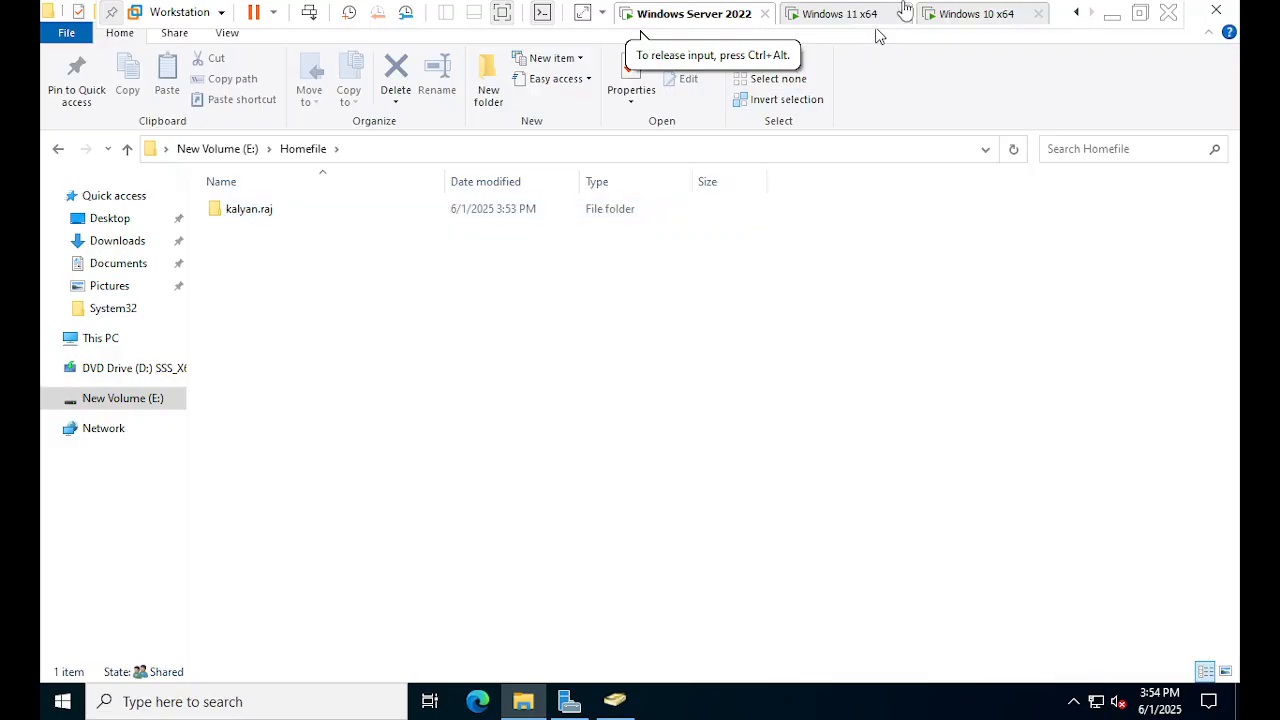
- Check that Windows 11 still shows 'This might take a few minutes' for the domain sign-in
click(950, 20)
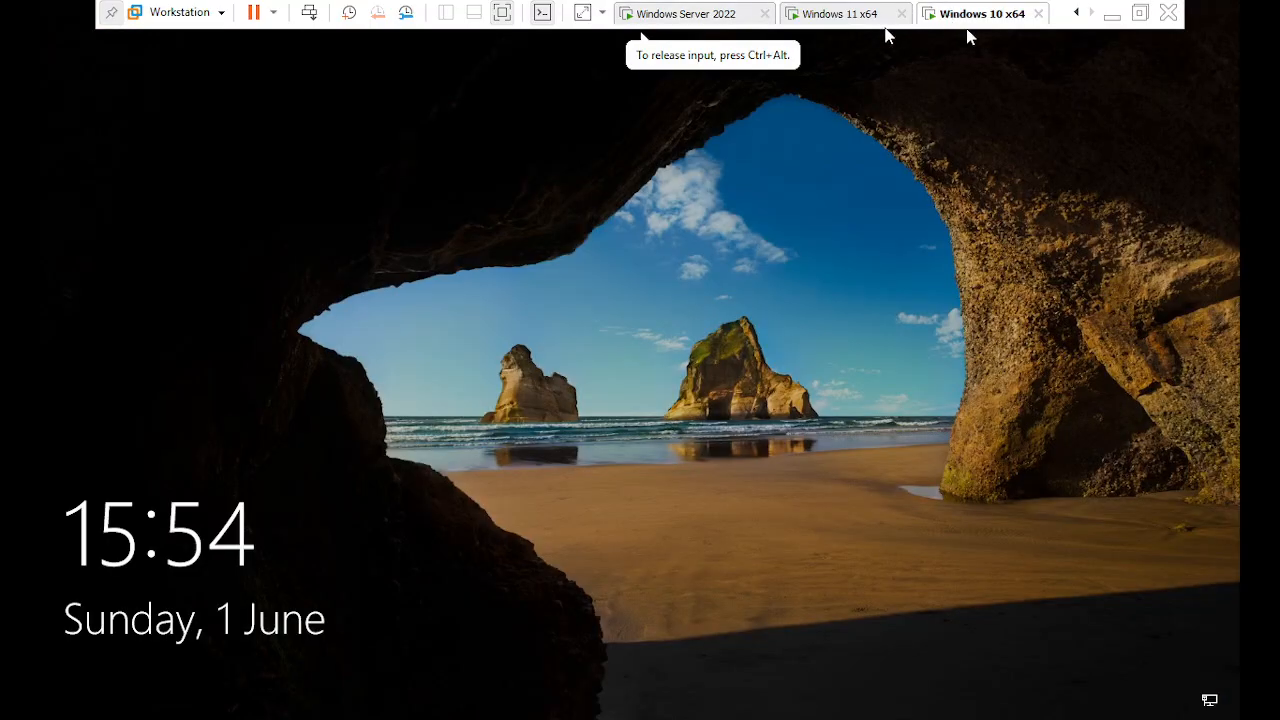
click(852, 18)
click(768, 438)
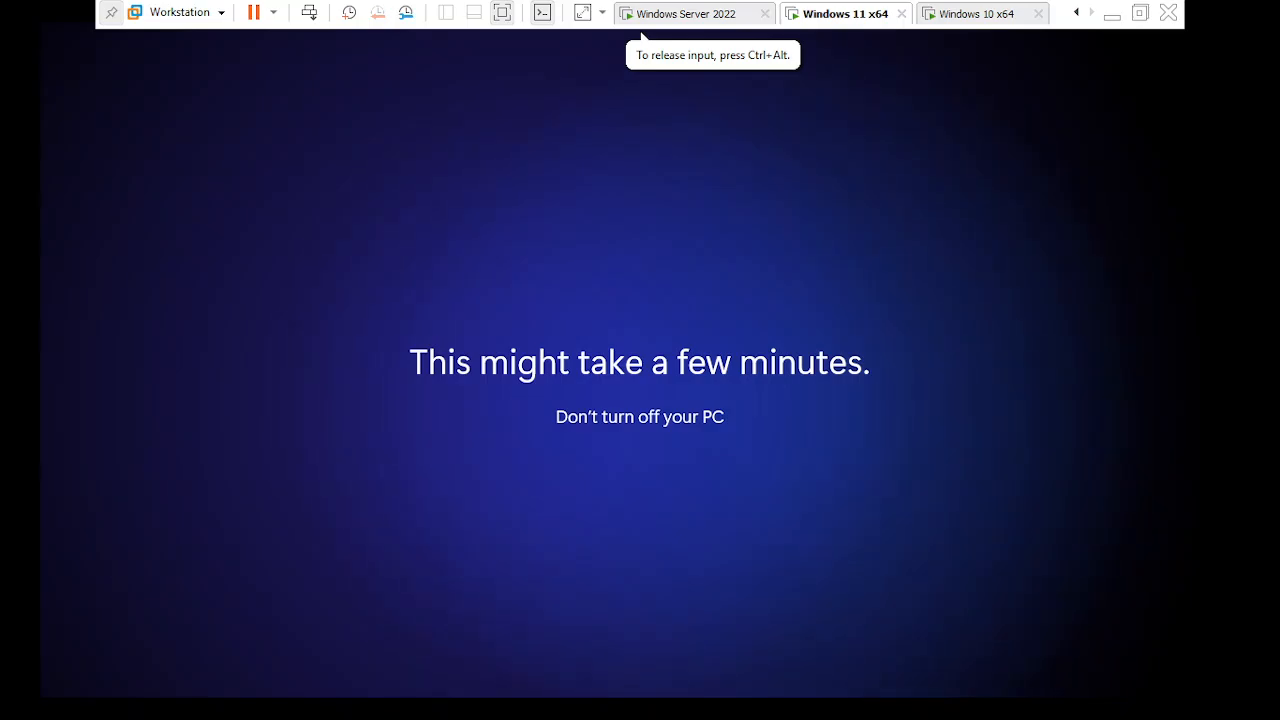
click(706, 14)
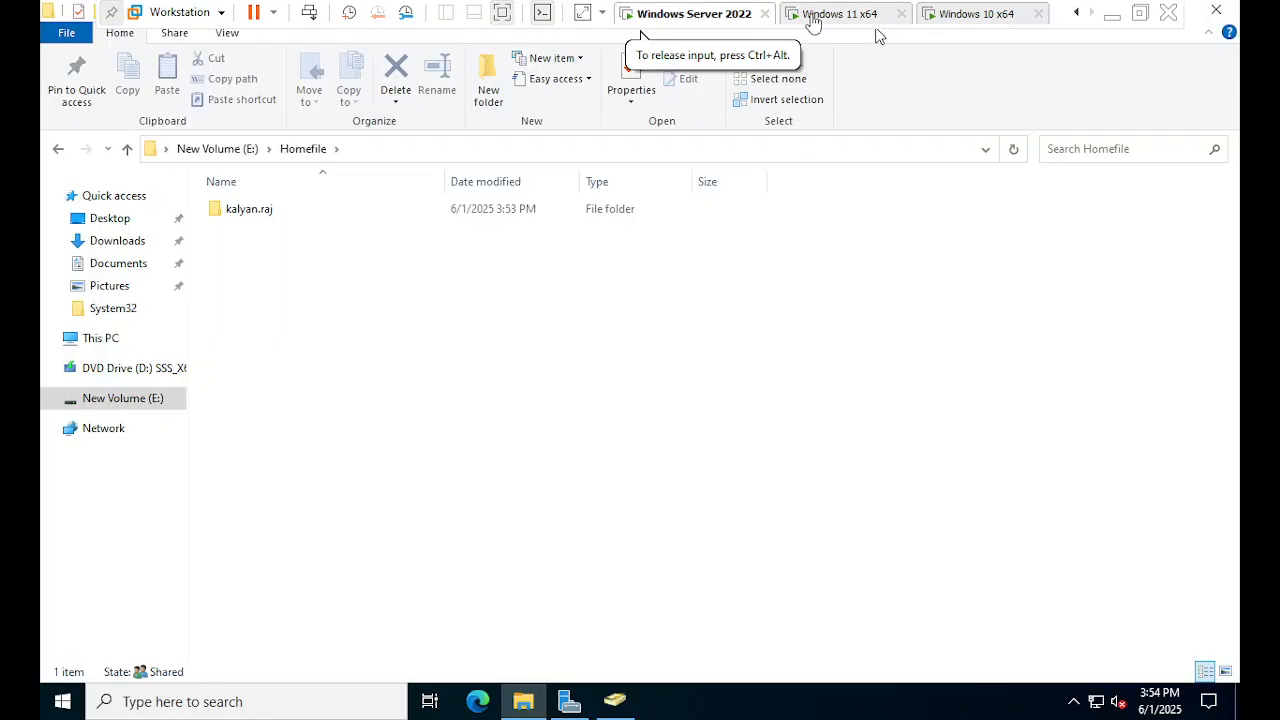
click(812, 18)
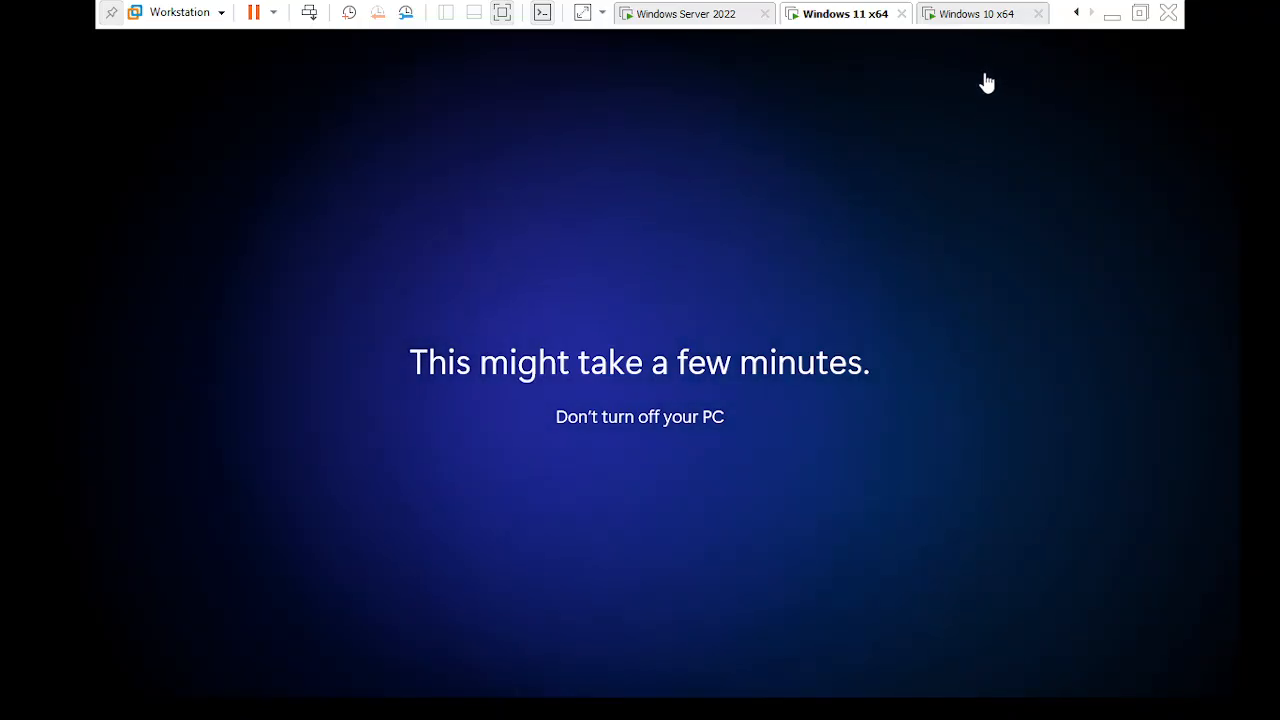
- Wake the Windows 10 guest past its lock screen, then return to Windows 11
click(940, 22)
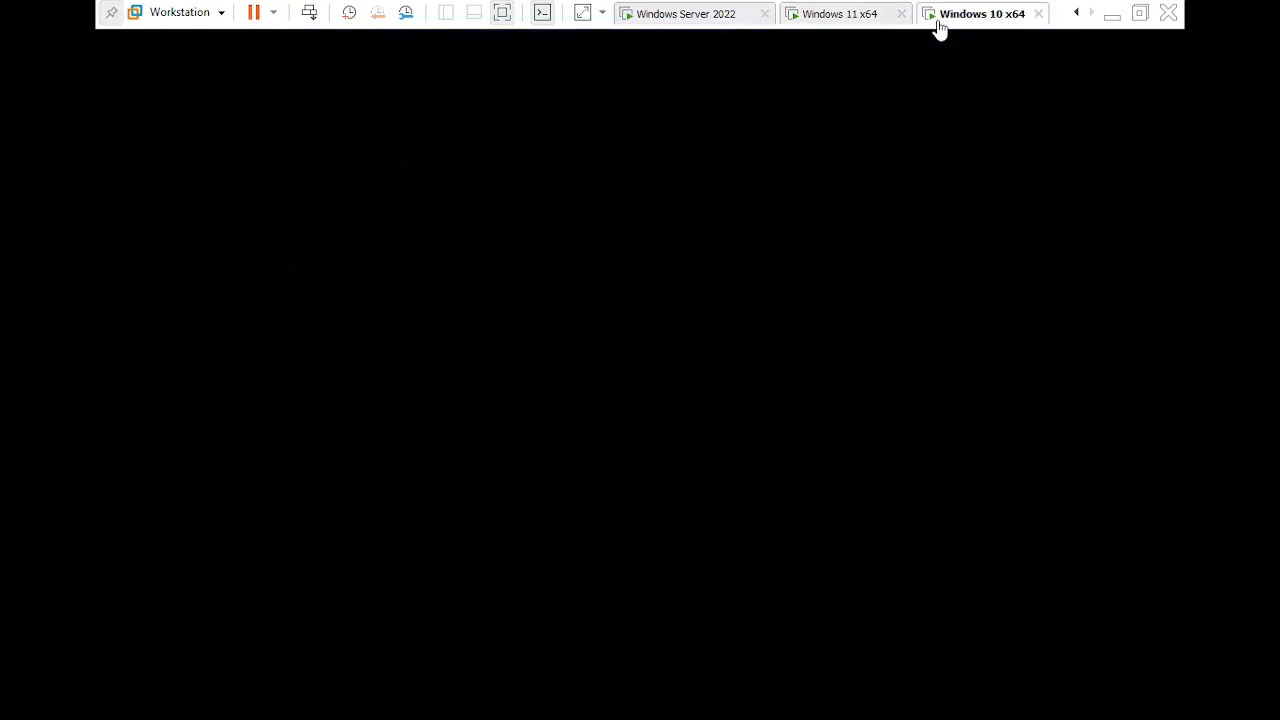
click(922, 112)
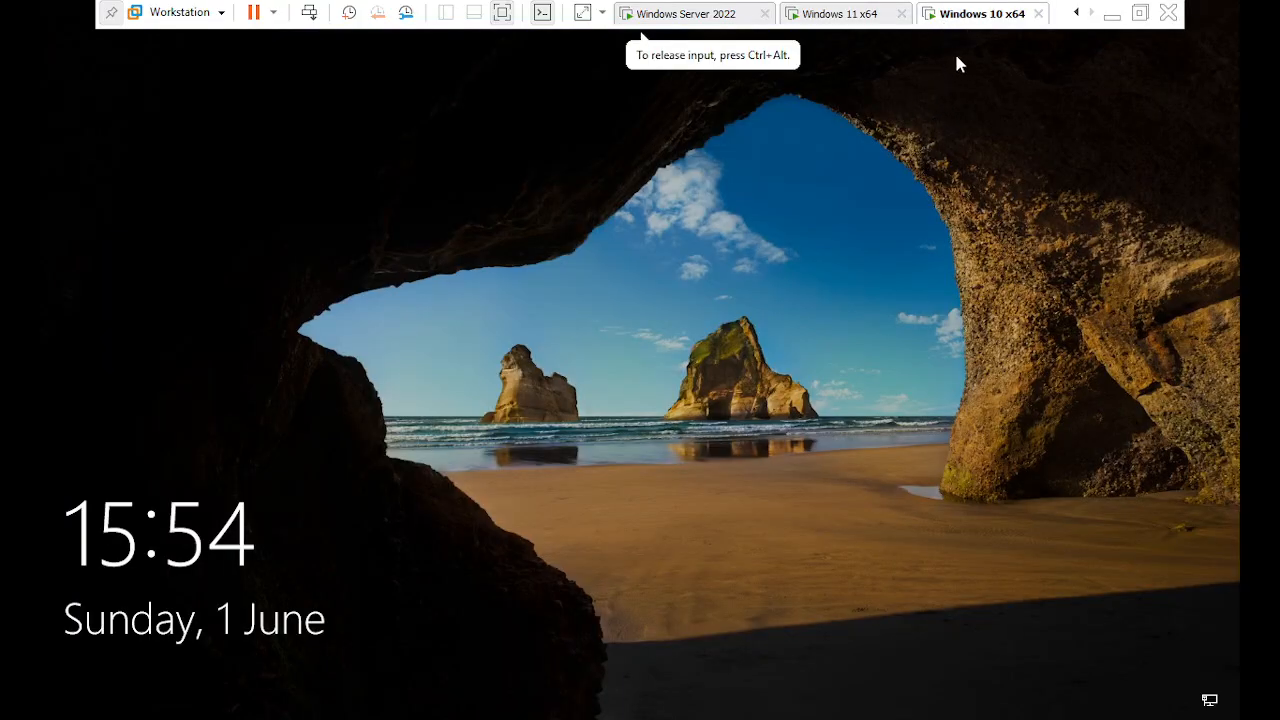
click(961, 242)
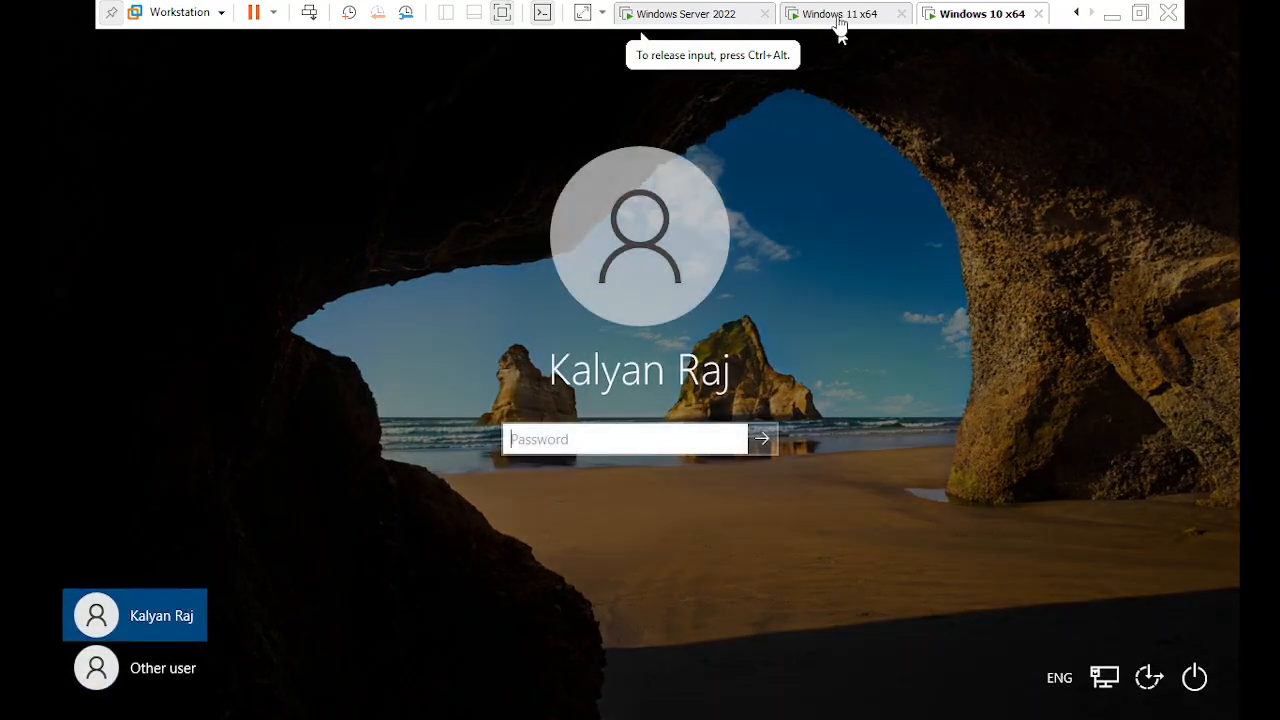
click(839, 20)
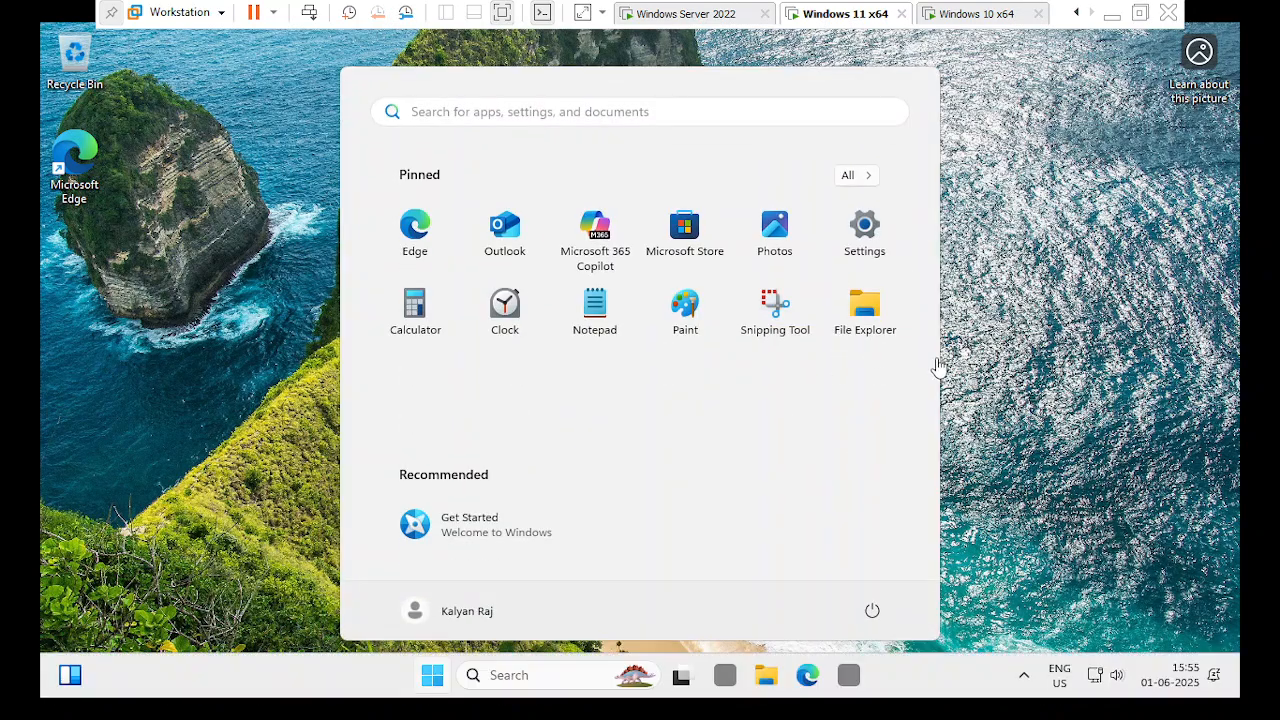
- On Windows 11, open a maximized File Explorer and the mapped Z: home drive
click(1001, 370)
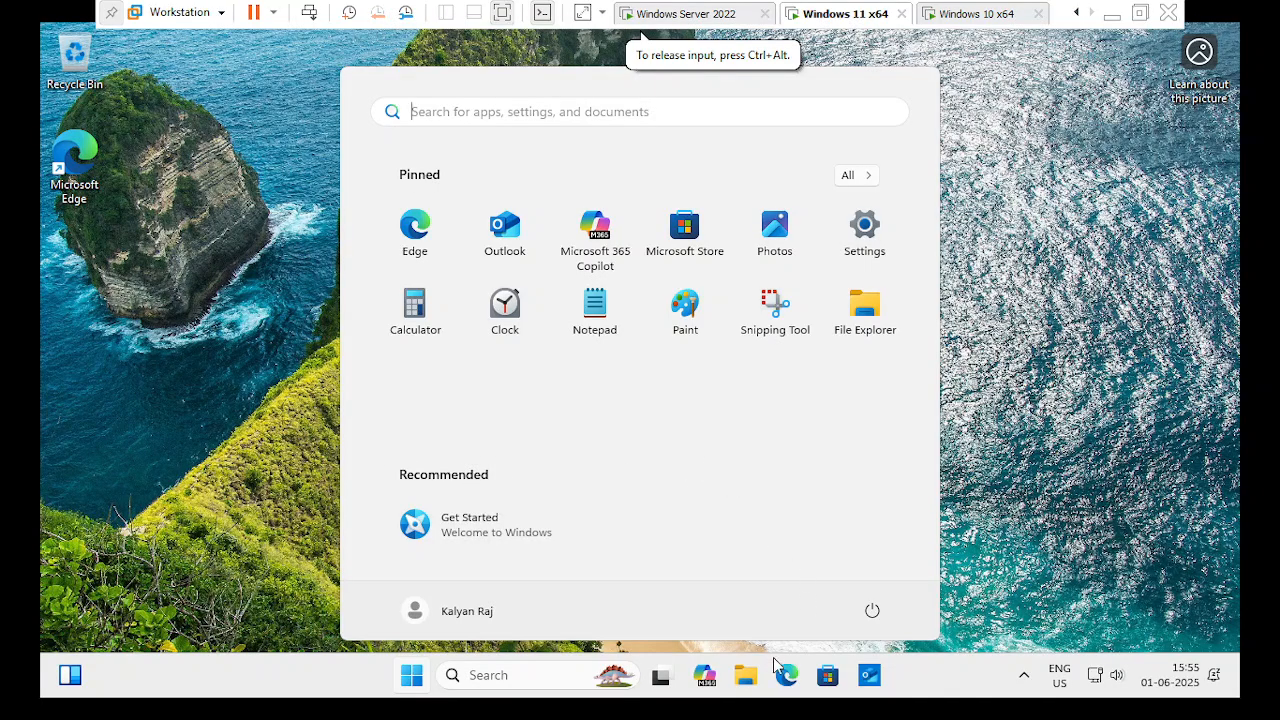
click(745, 676)
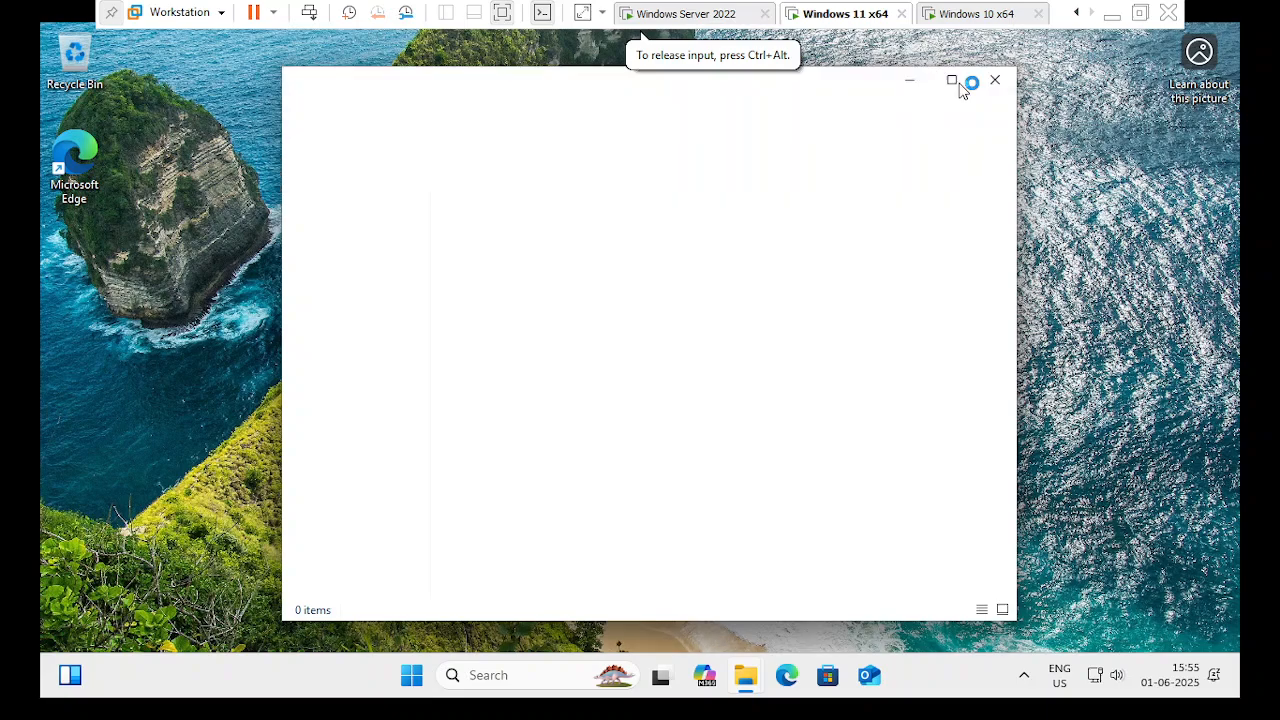
click(953, 81)
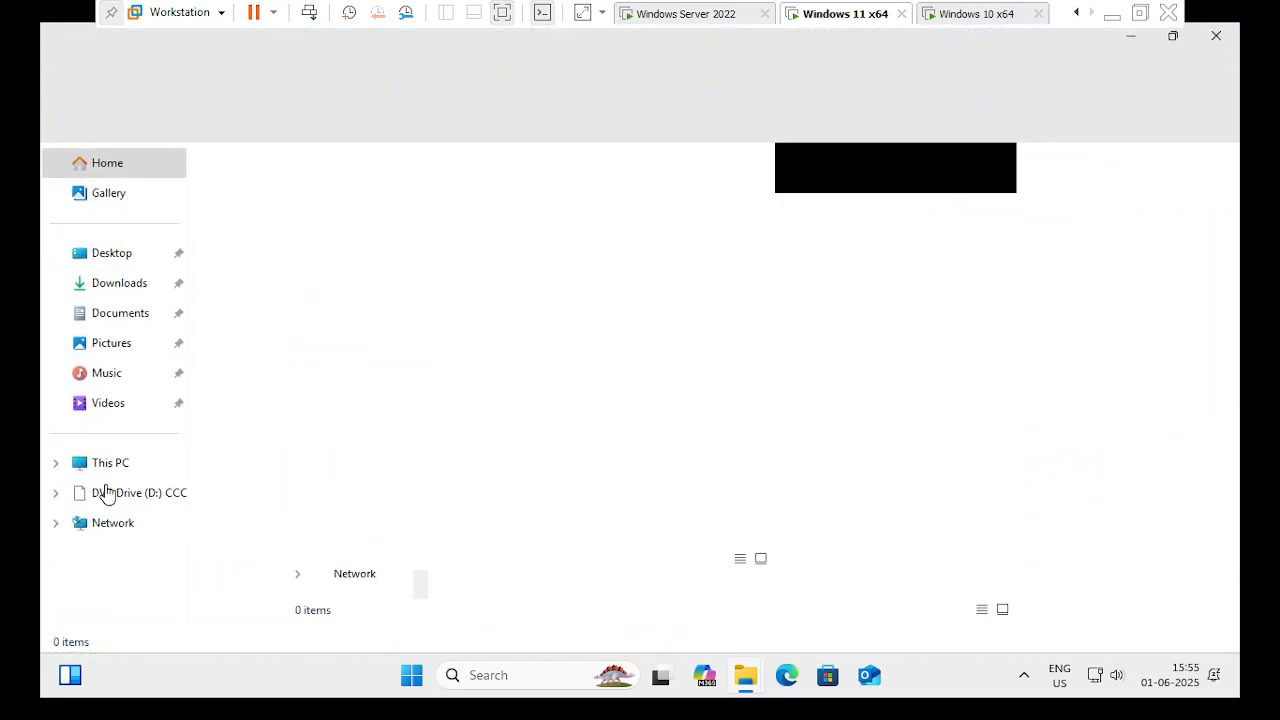
click(85, 466)
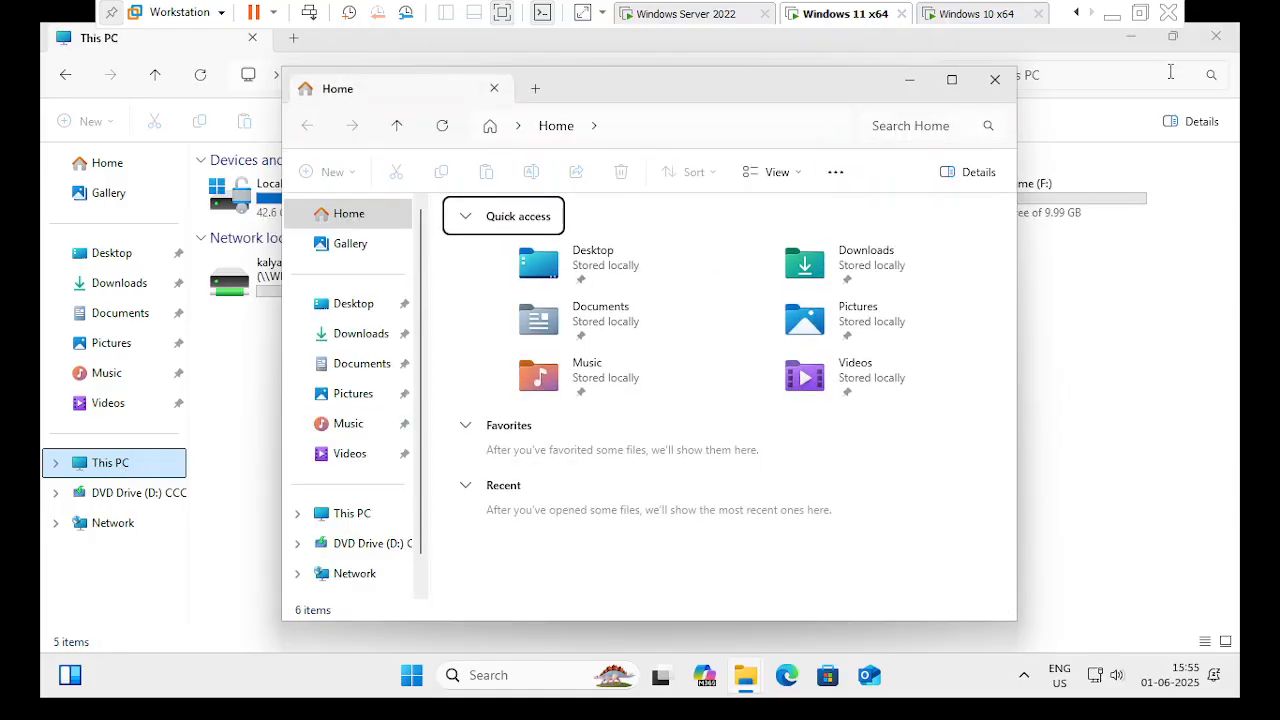
click(995, 79)
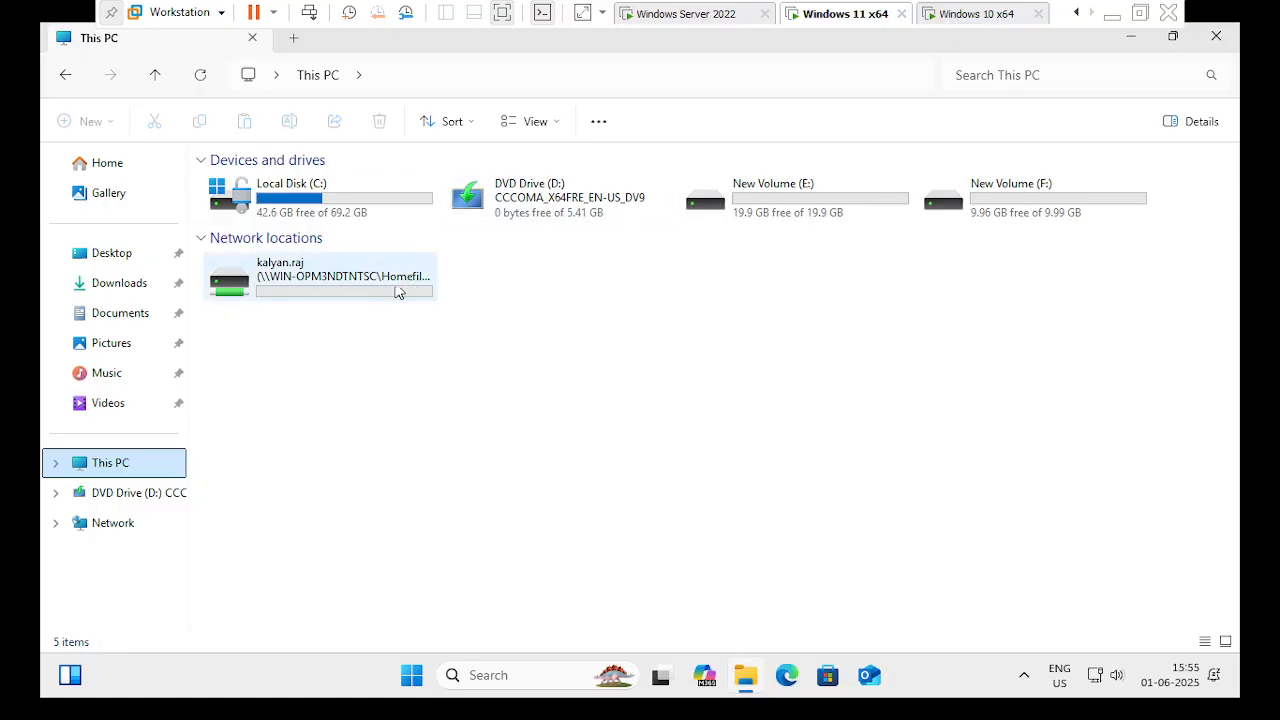
click(365, 295)
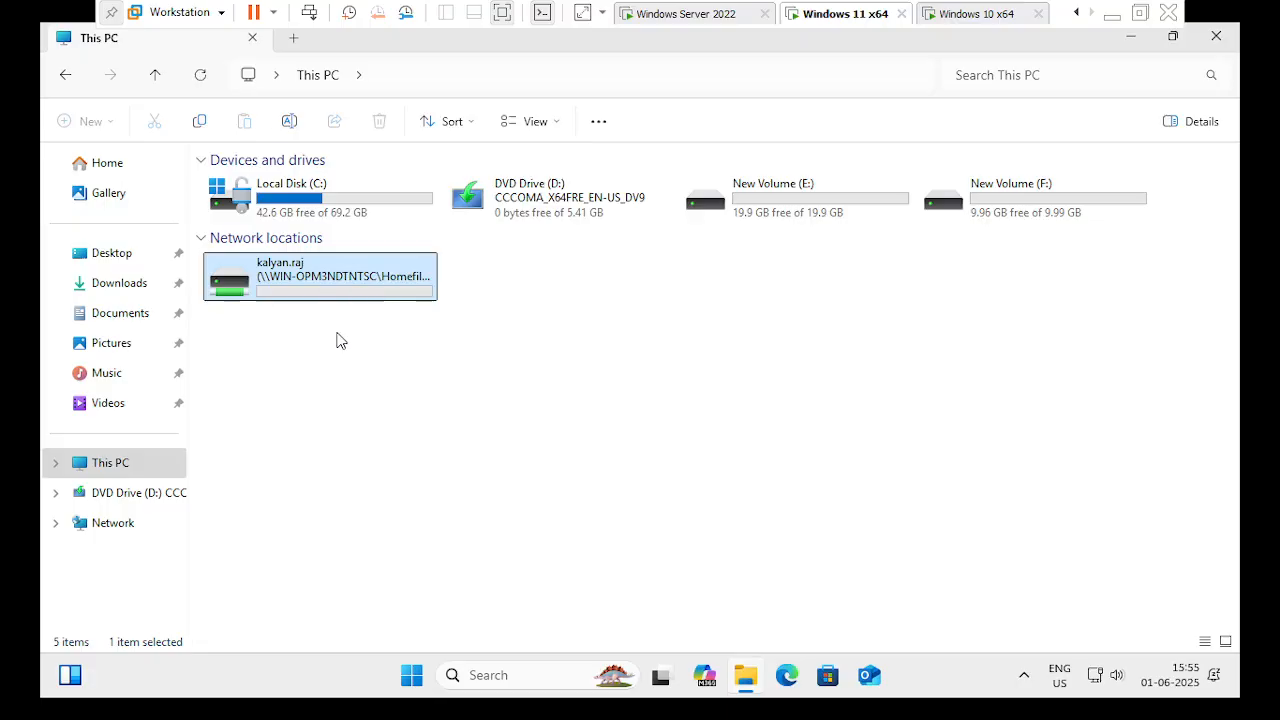
double_click(344, 281)
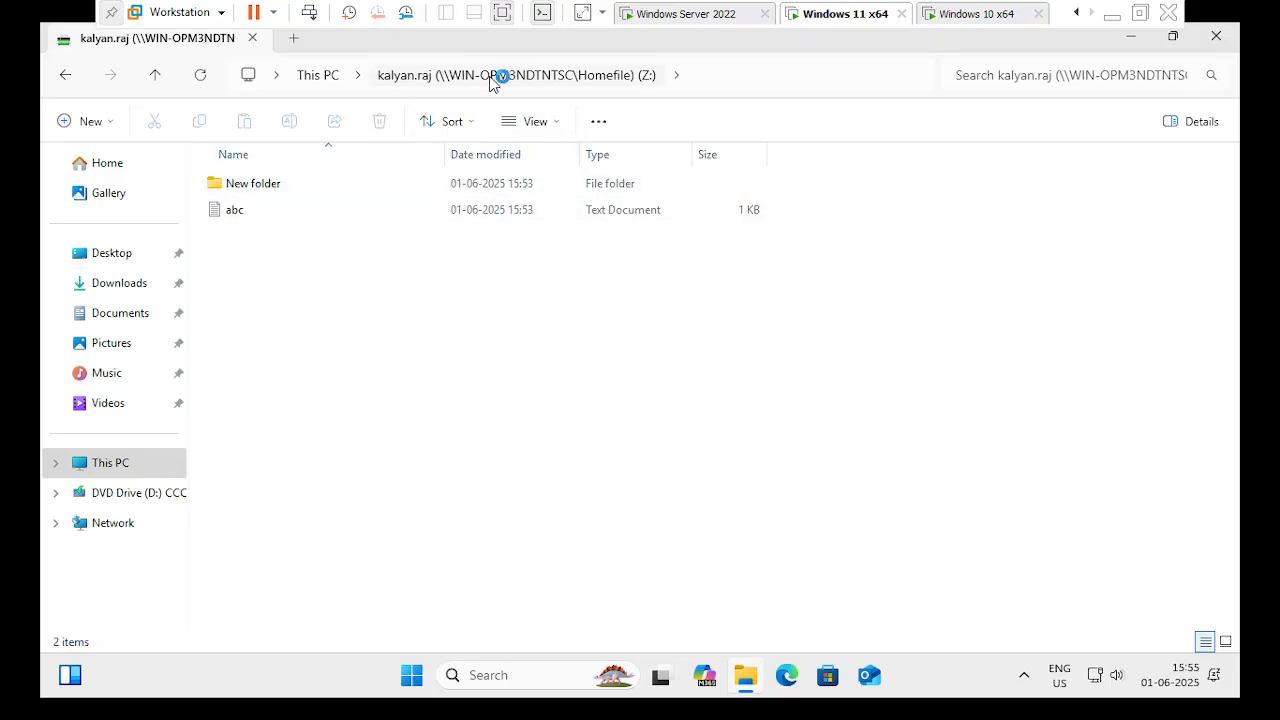
- Point out New folder and abc on the Z: drive, then close the window
click(253, 207)
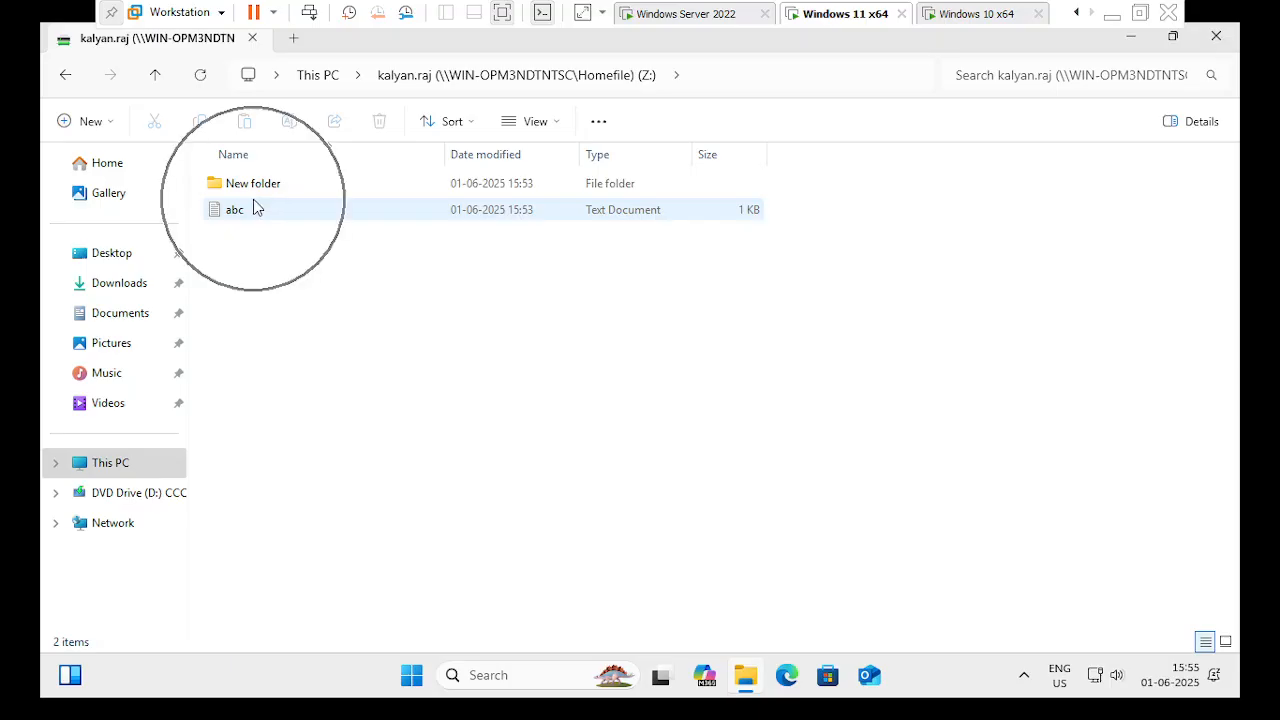
click(285, 190)
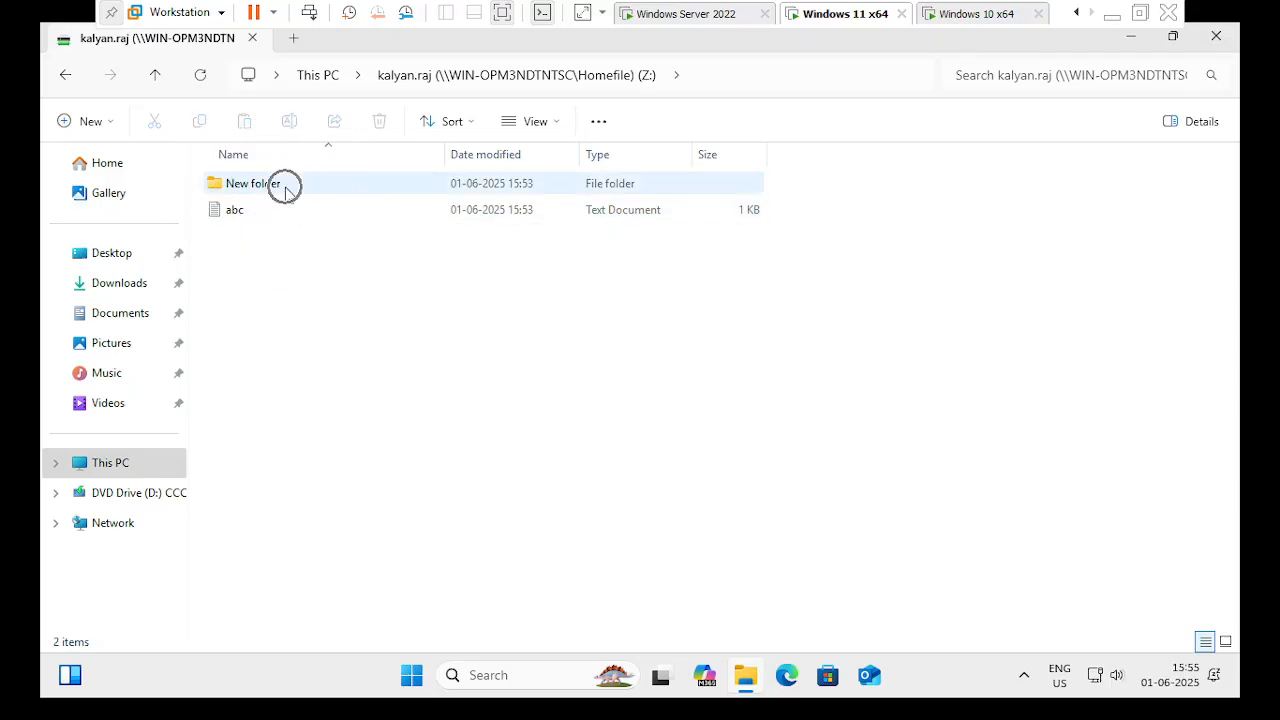
click(281, 212)
click(297, 186)
click(281, 211)
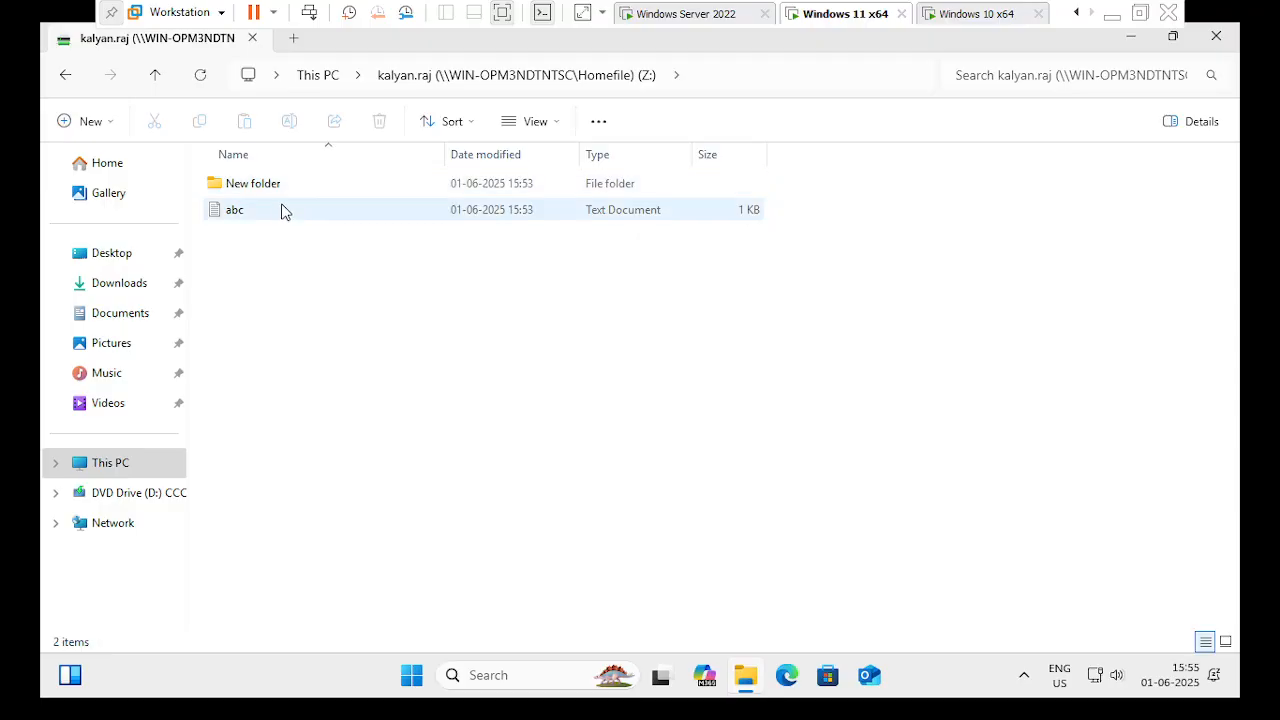
key(ctrl)
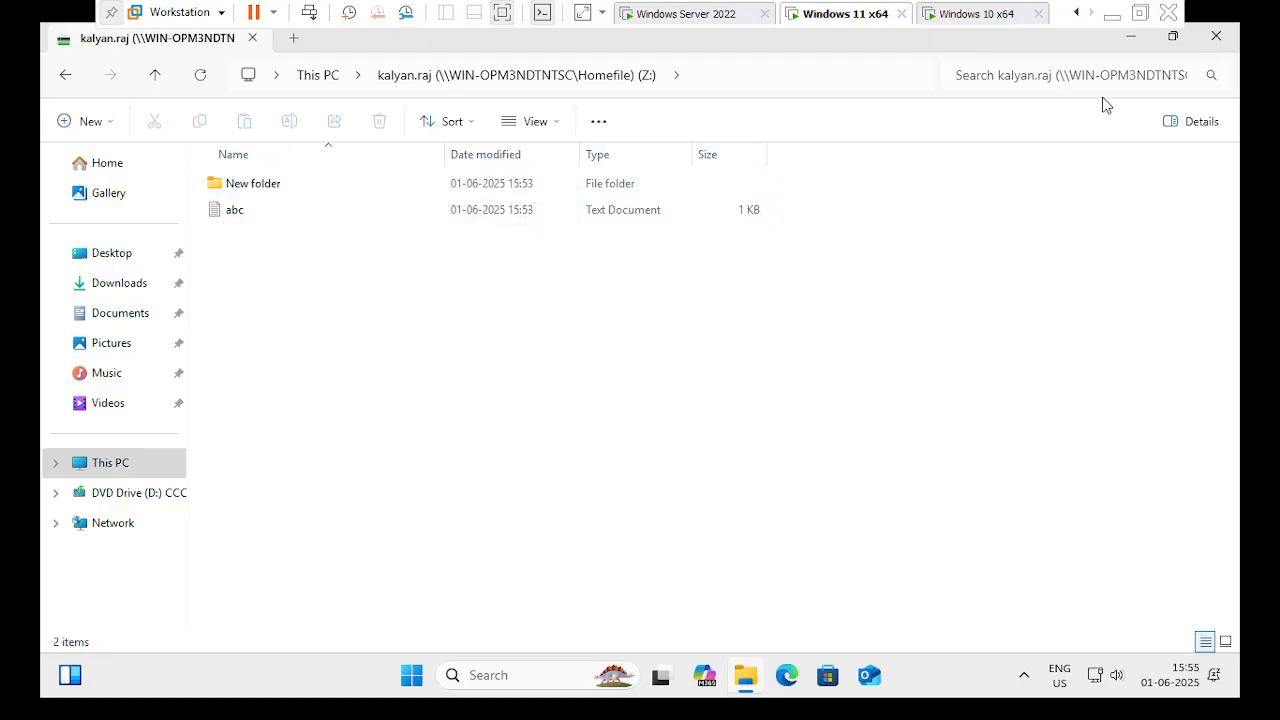
click(1216, 36)
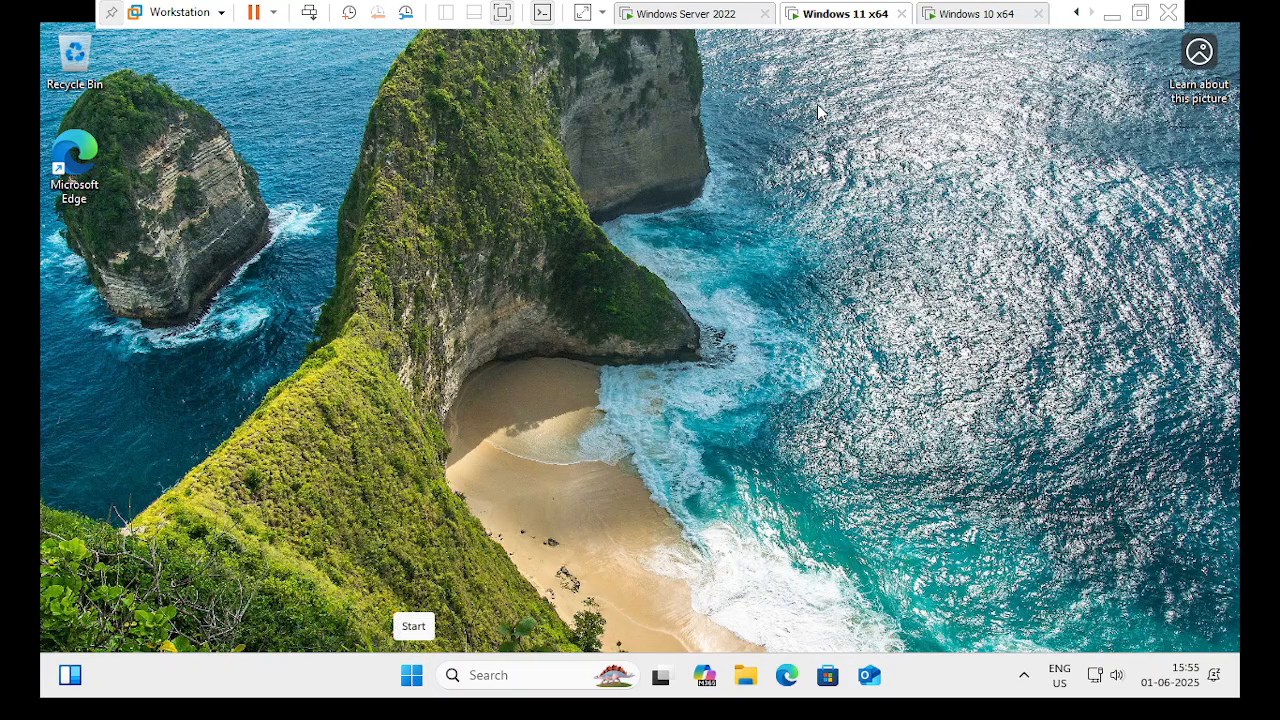
- Sign the user out of Windows 11 via the Start account menu, then switch to Windows Server 2022
click(966, 18)
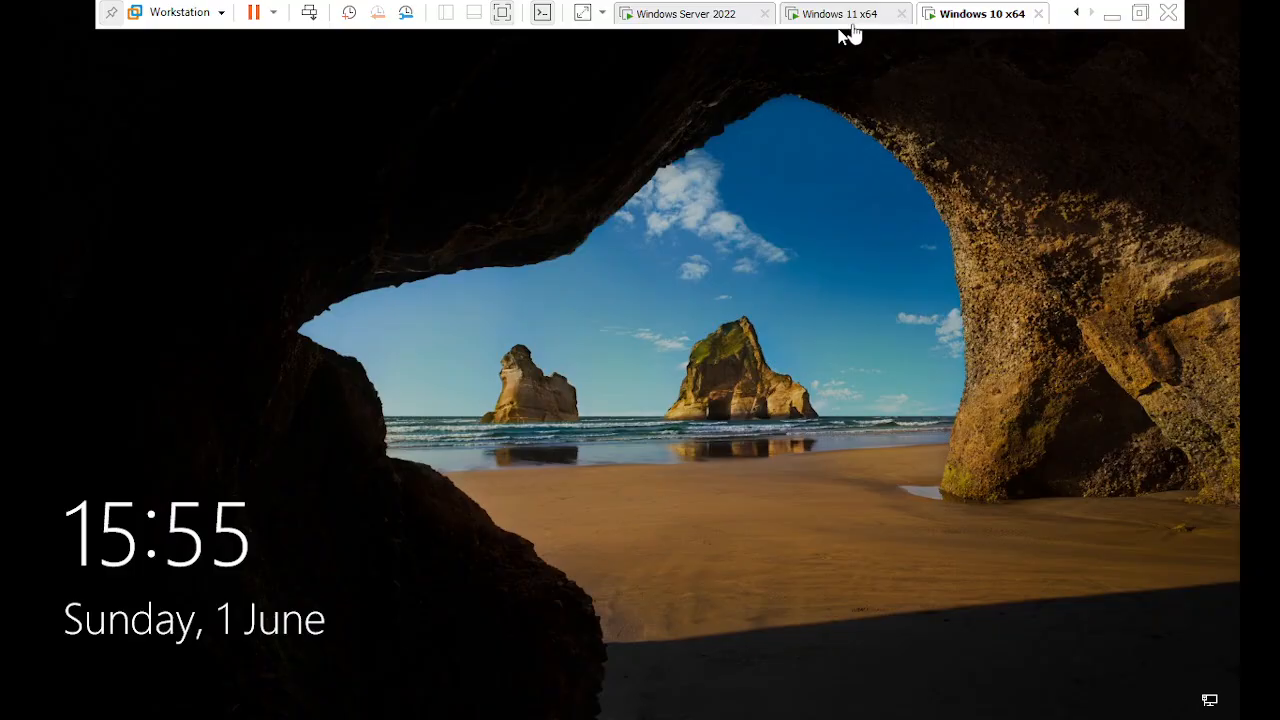
click(857, 30)
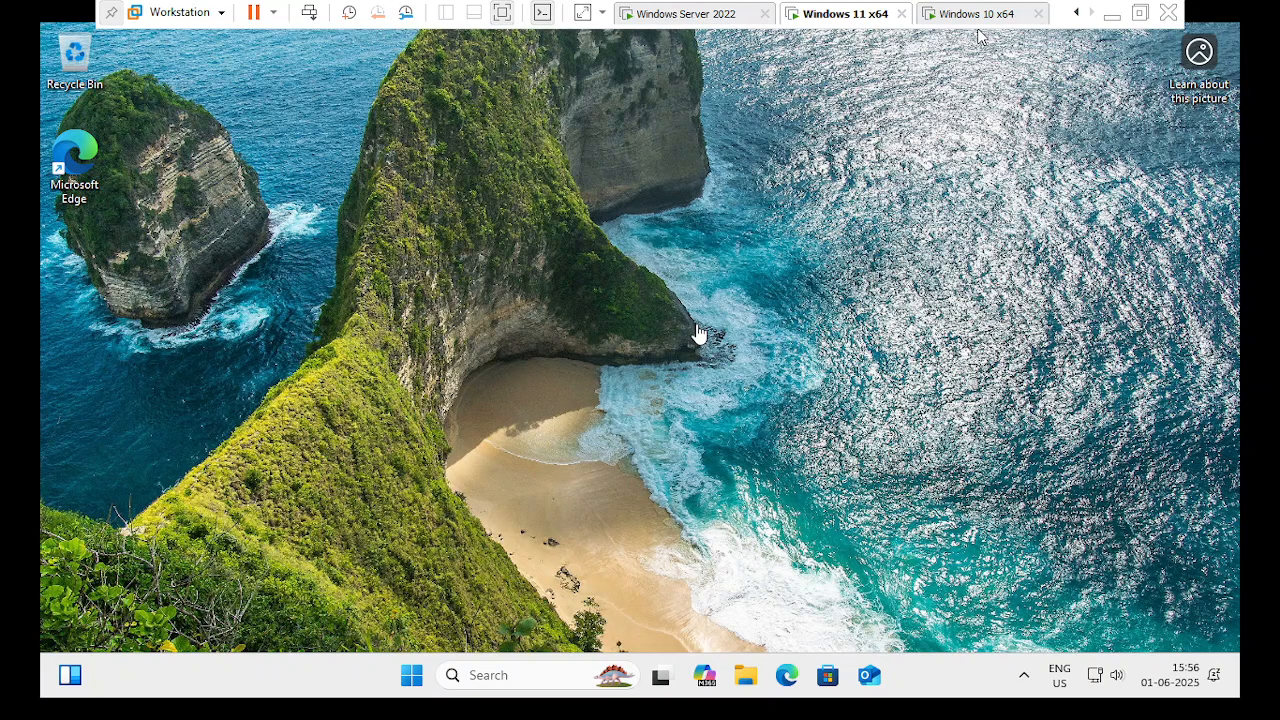
click(681, 420)
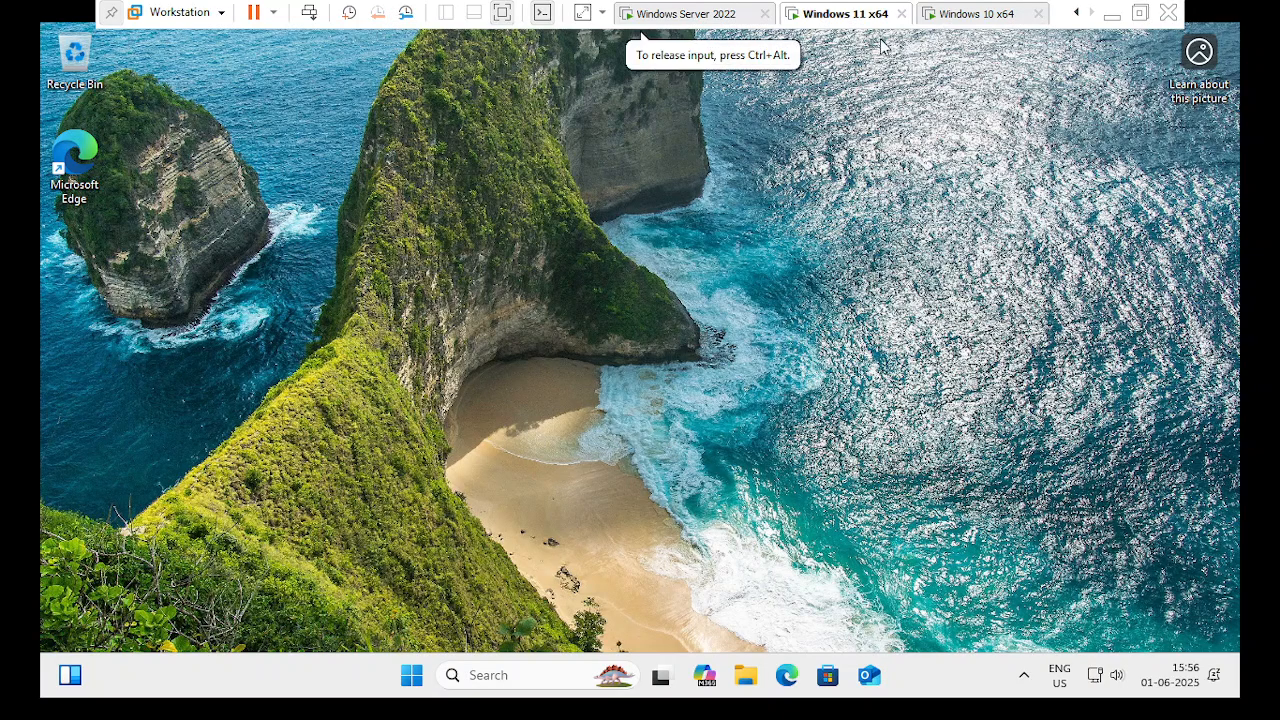
click(411, 675)
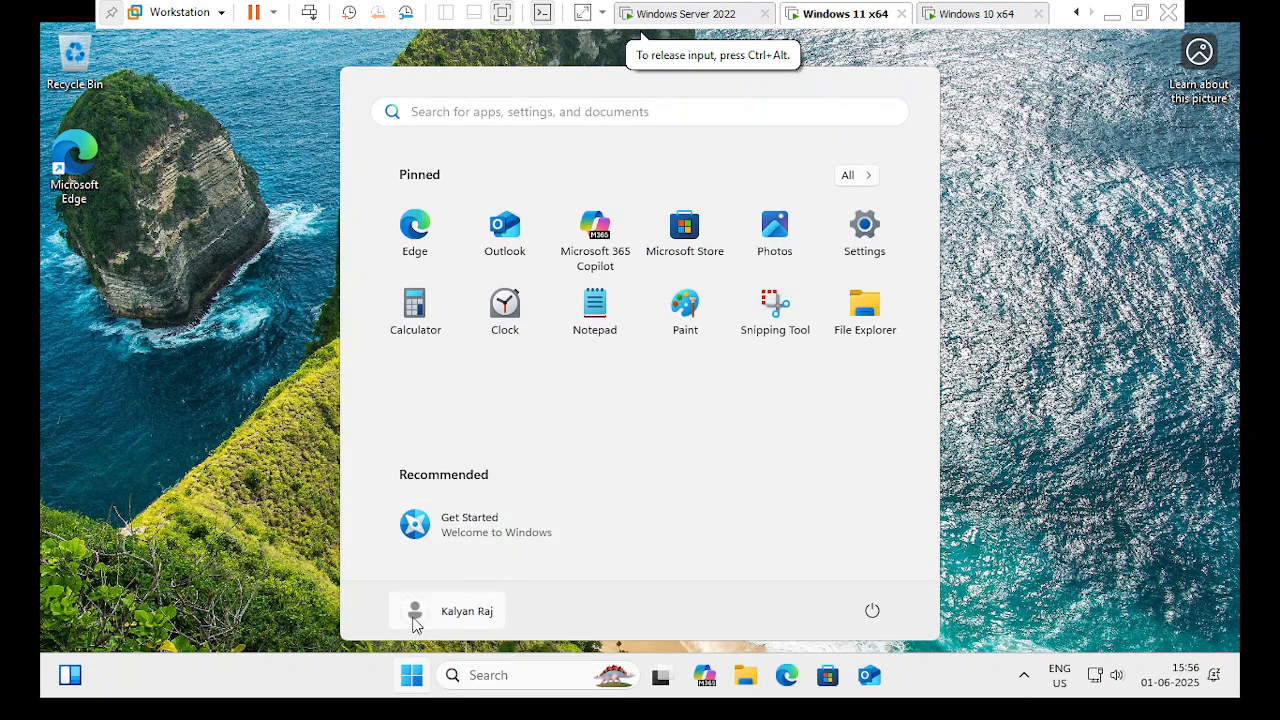
click(416, 615)
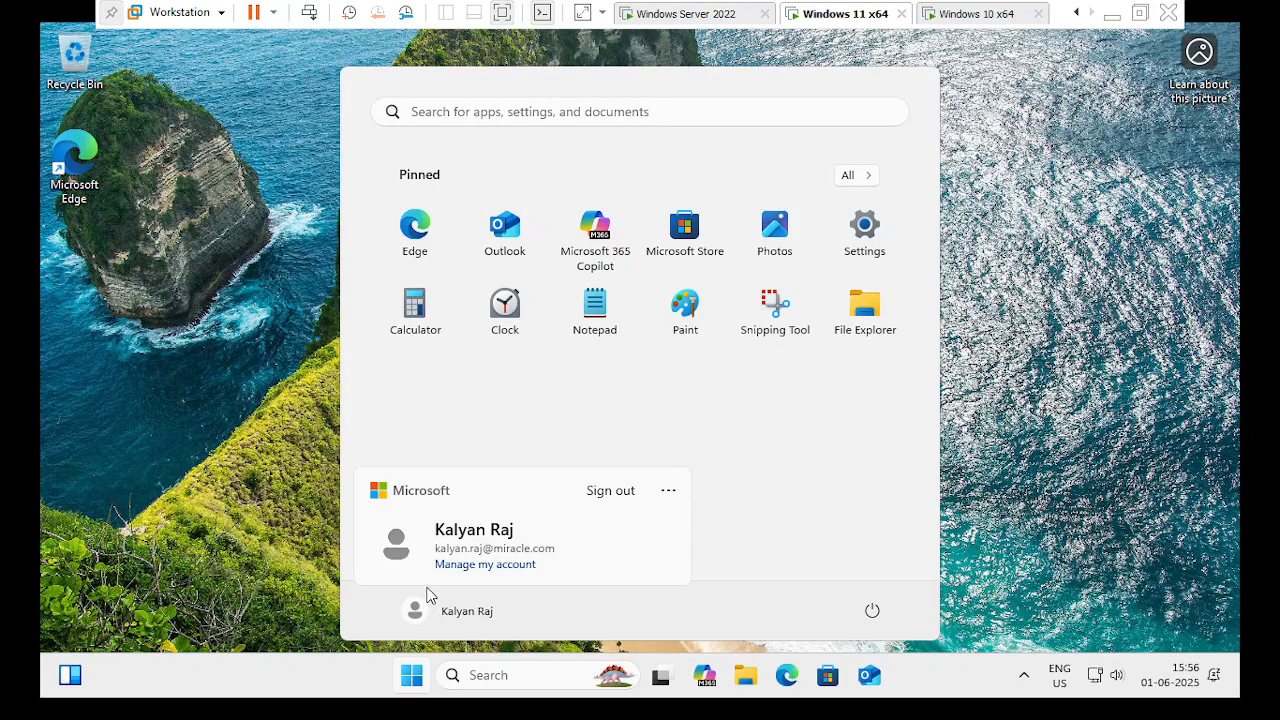
click(618, 492)
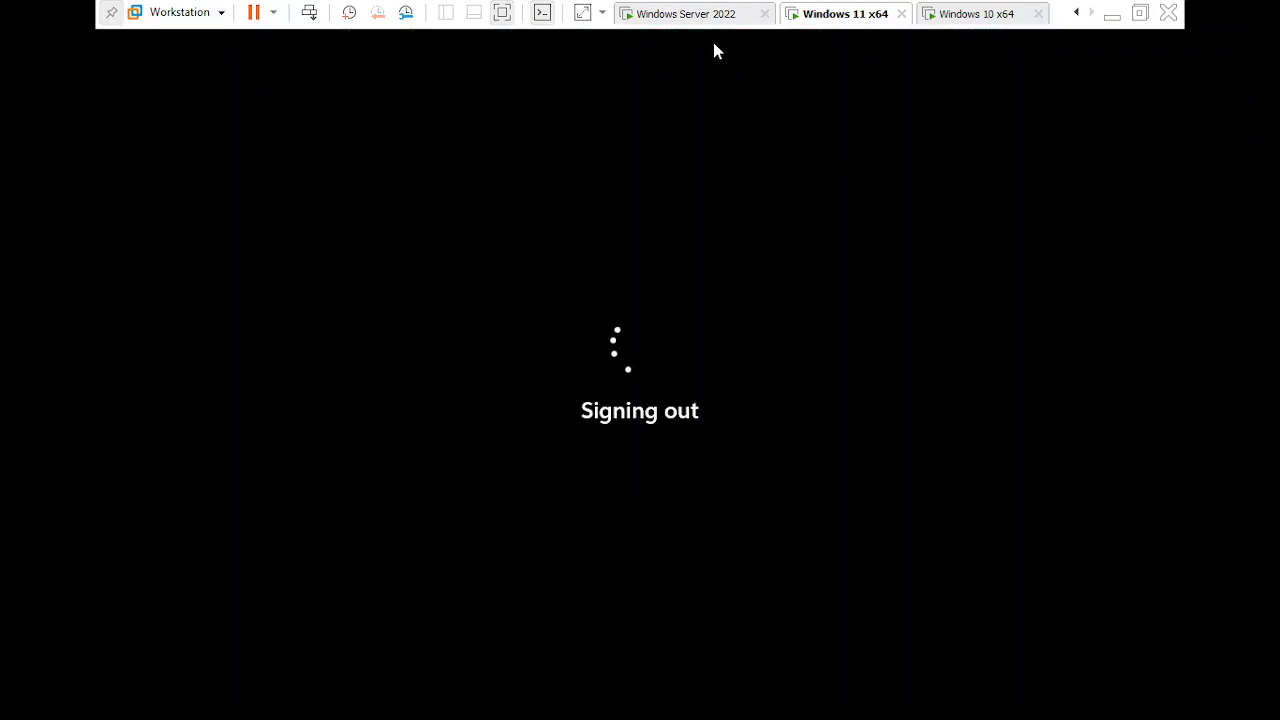
click(688, 13)
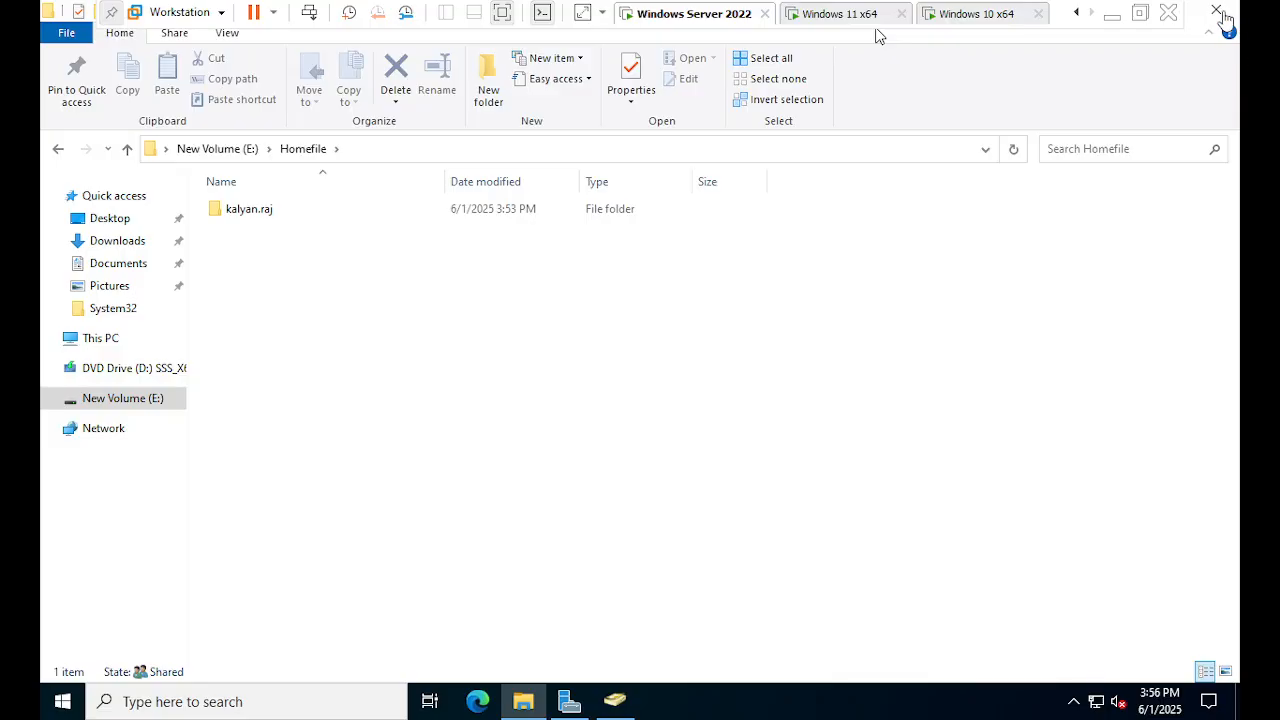
- Close the Homefile folder window and open the second user's account properties in ADUC
click(1223, 12)
click(1218, 11)
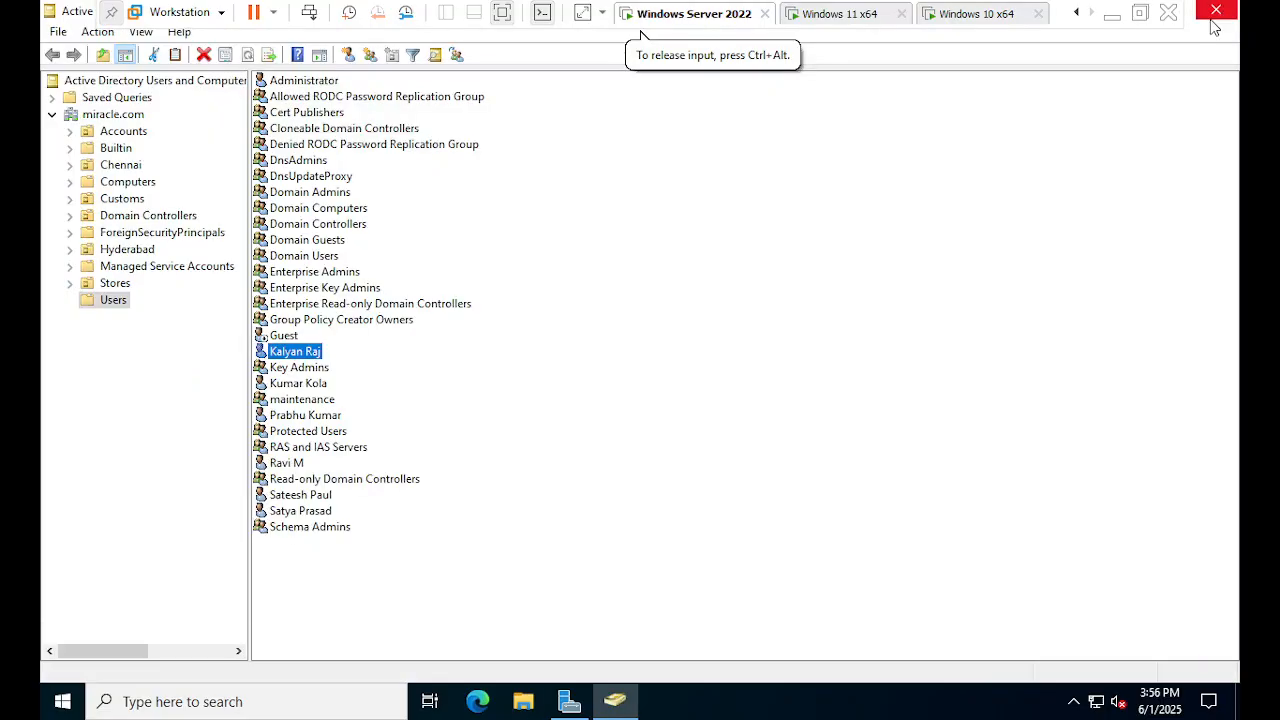
click(298, 512)
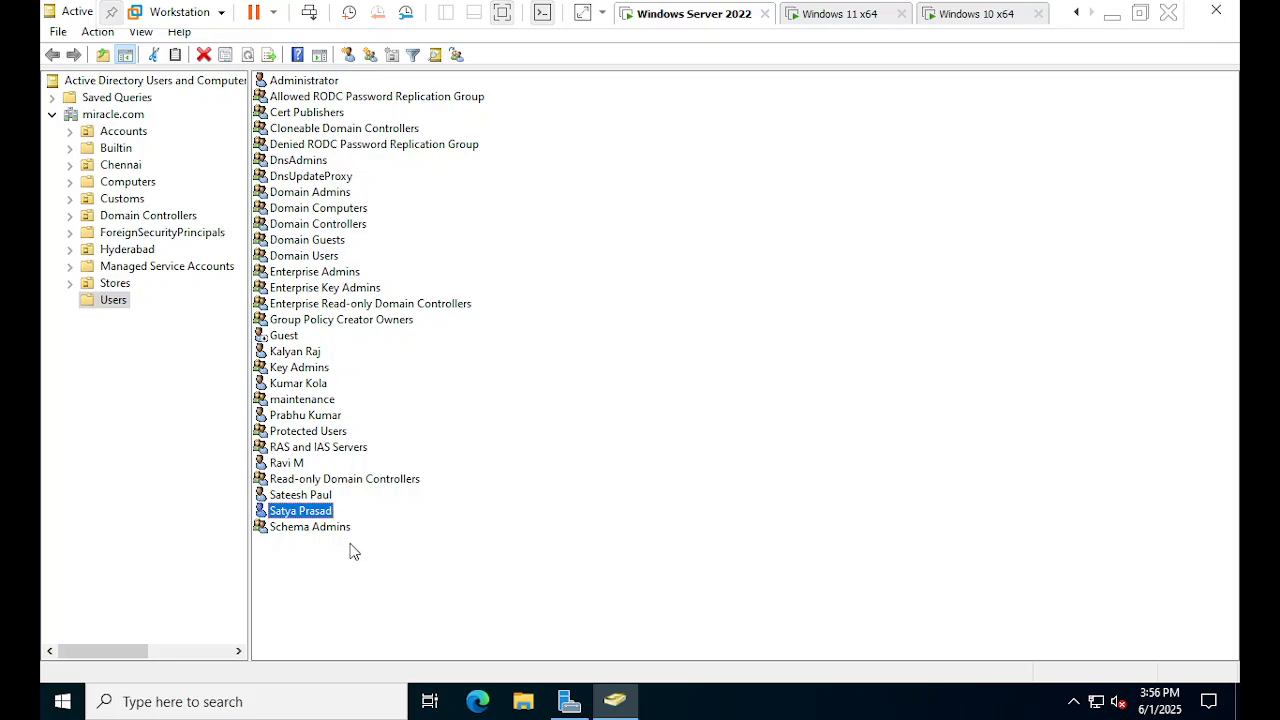
right_click(328, 510)
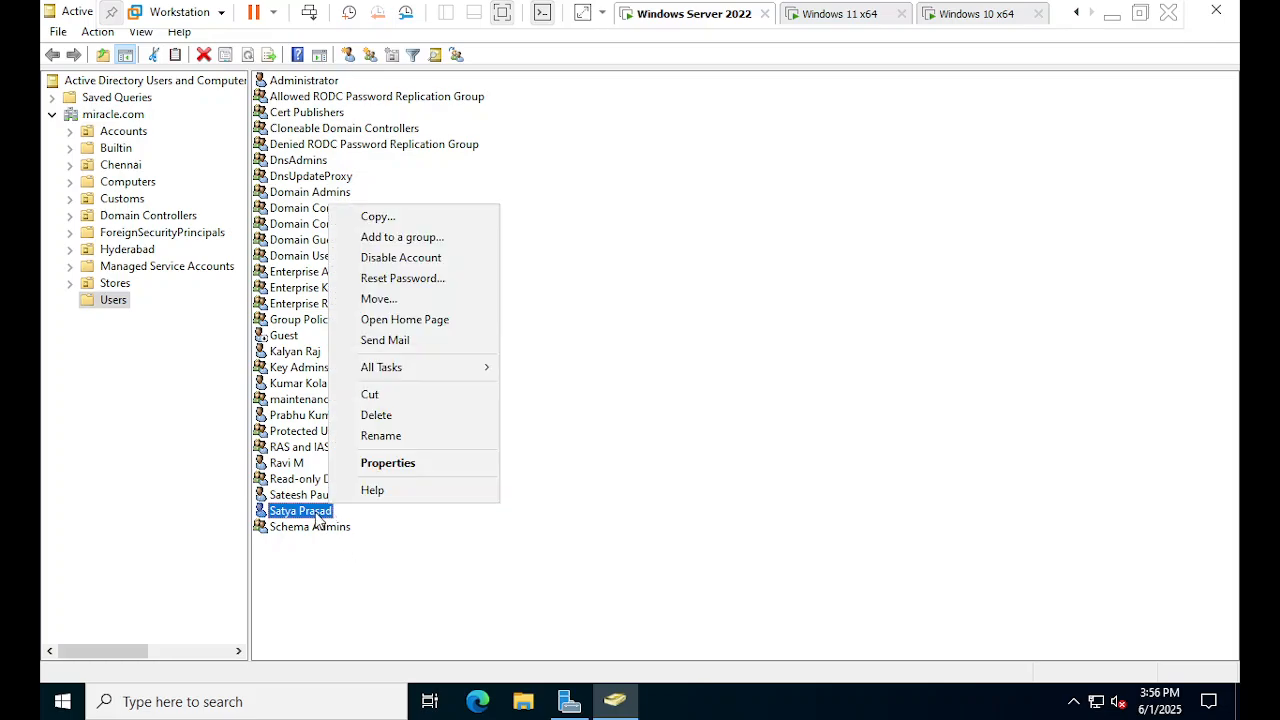
click(396, 466)
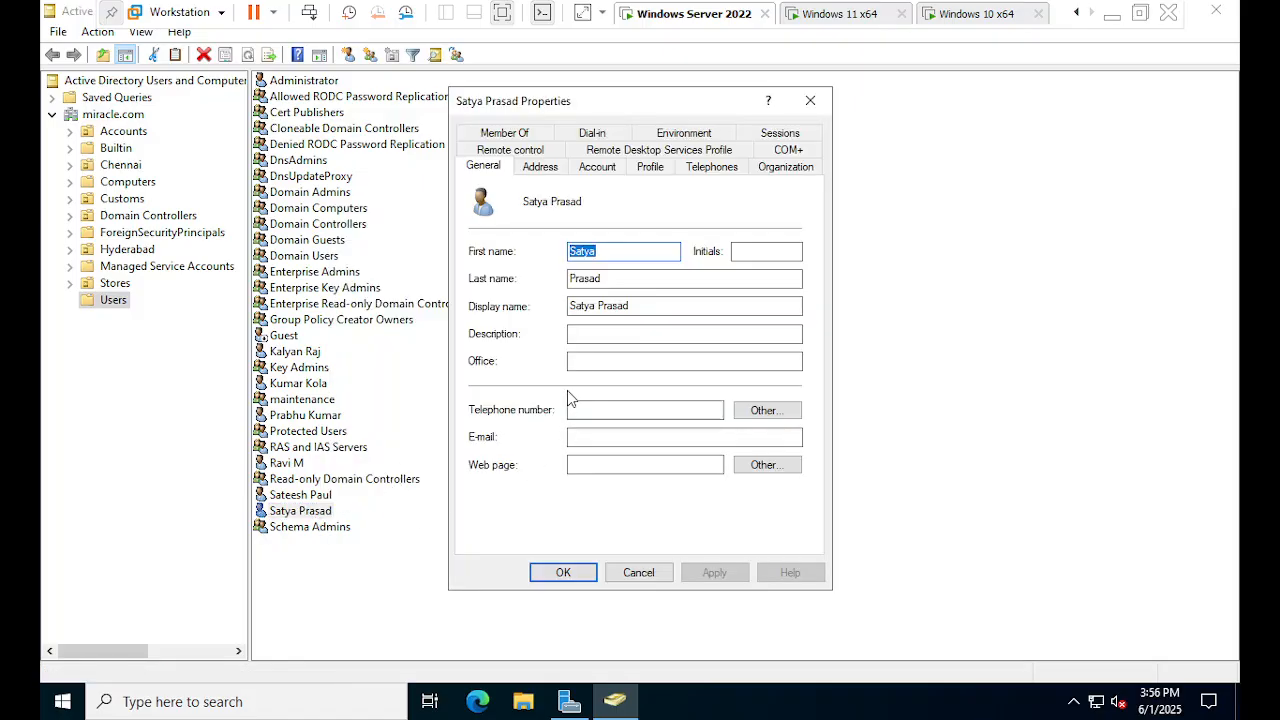
- On the Profile page, set the home folder to connect as drive Z:, then bring up File Explorer
click(650, 166)
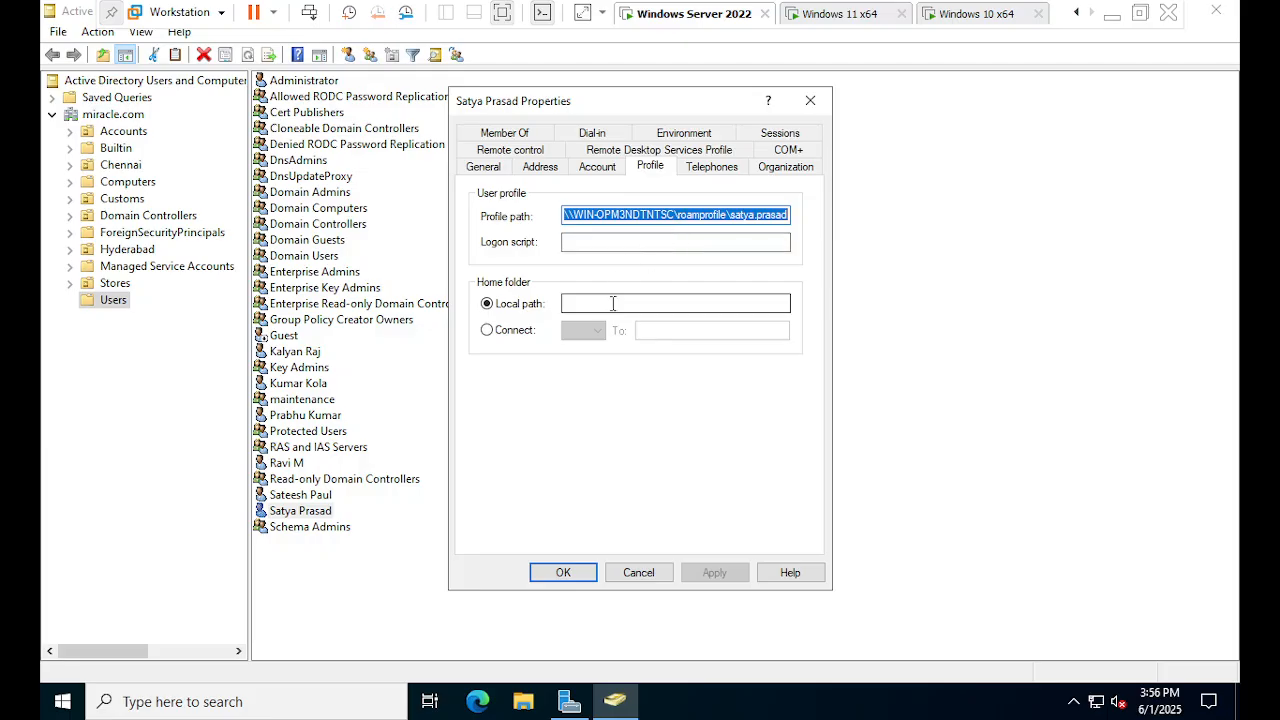
click(515, 331)
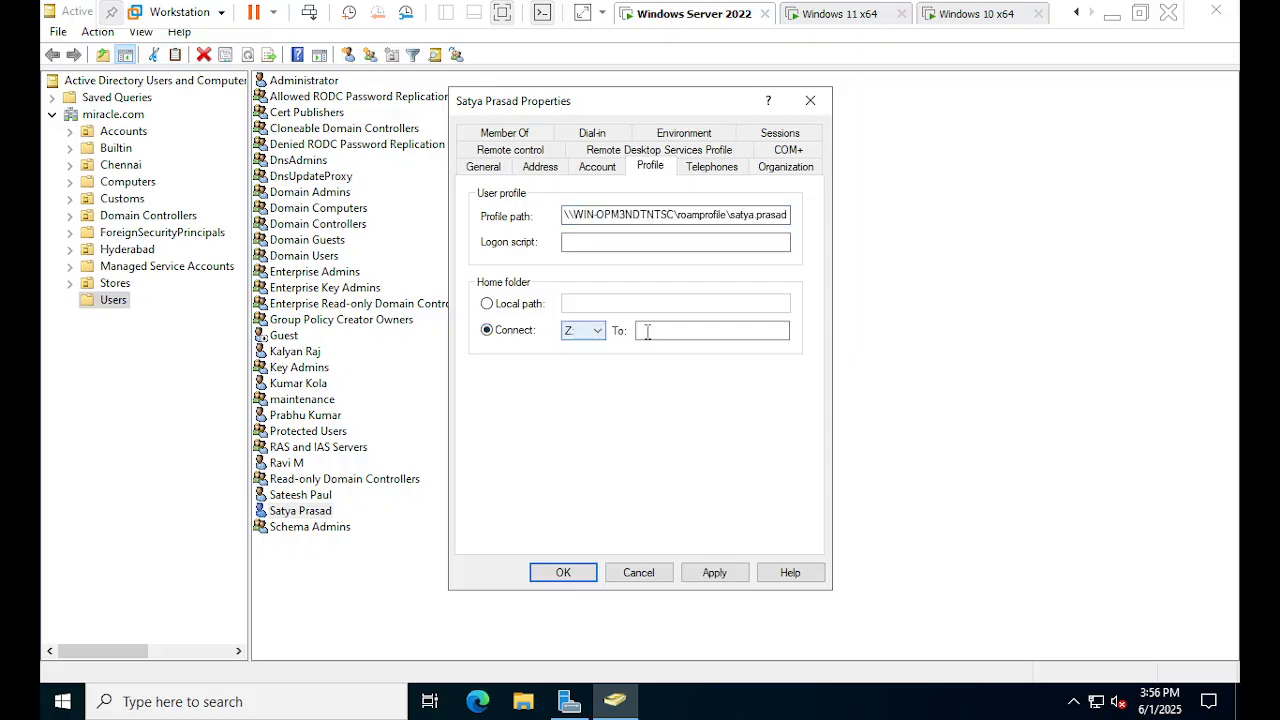
click(662, 331)
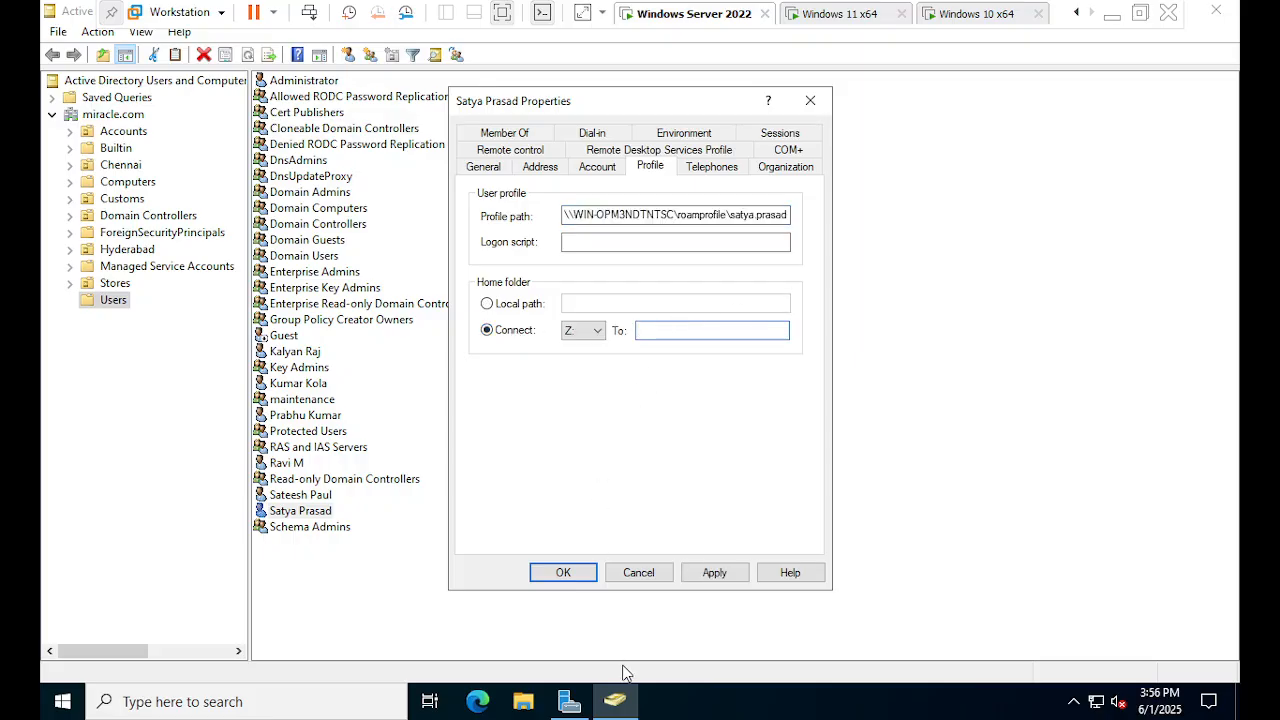
click(523, 701)
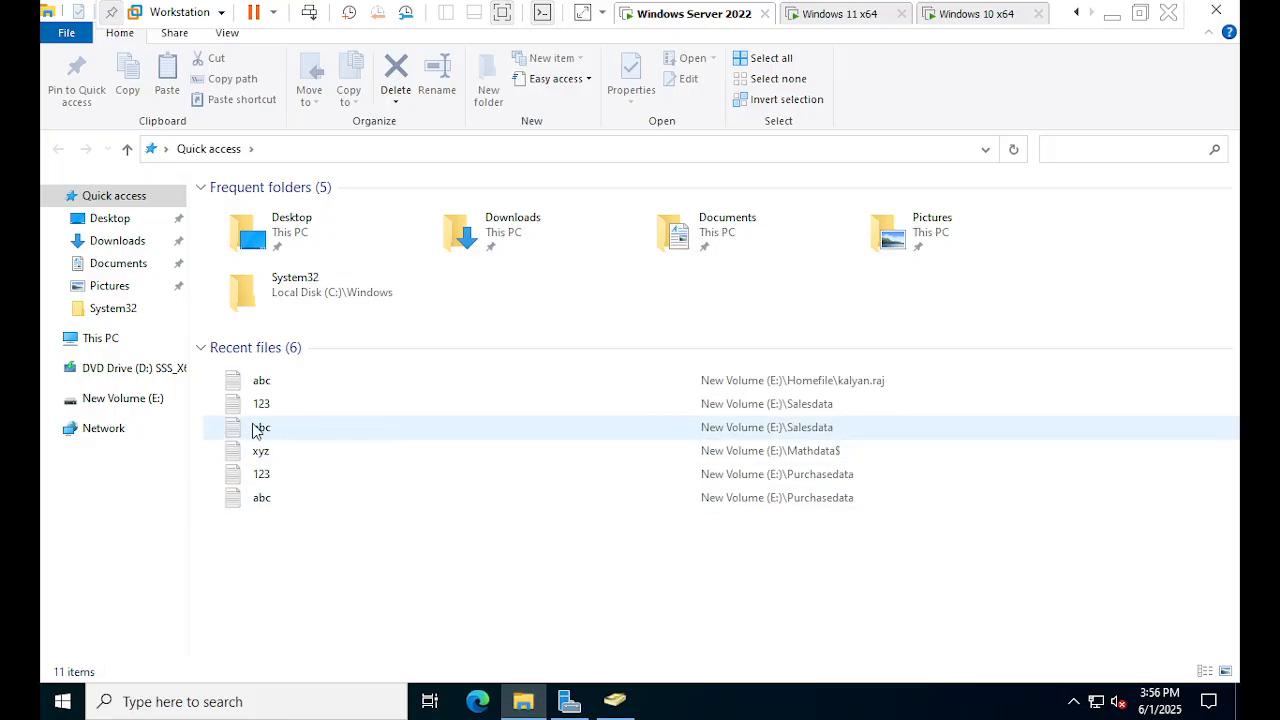
- Copy the Homefile share's network path from its Sharing properties on drive E:, then return to ADUC
click(152, 400)
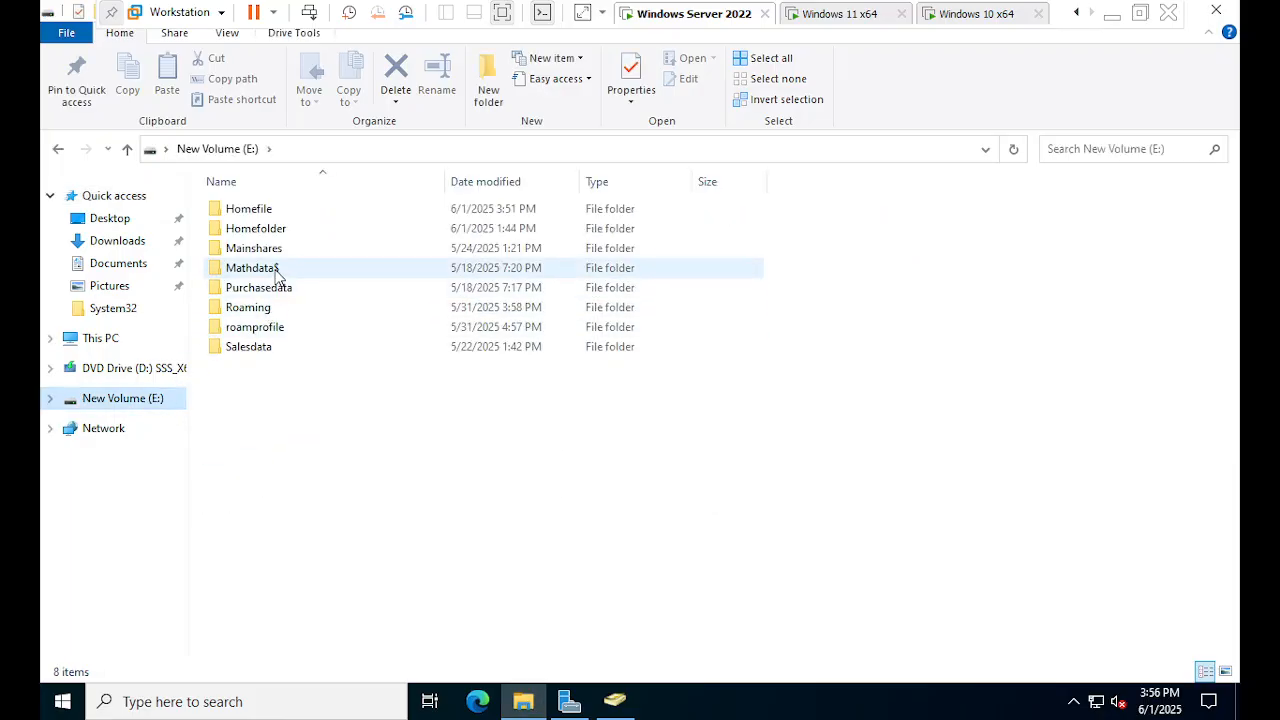
right_click(258, 209)
click(330, 487)
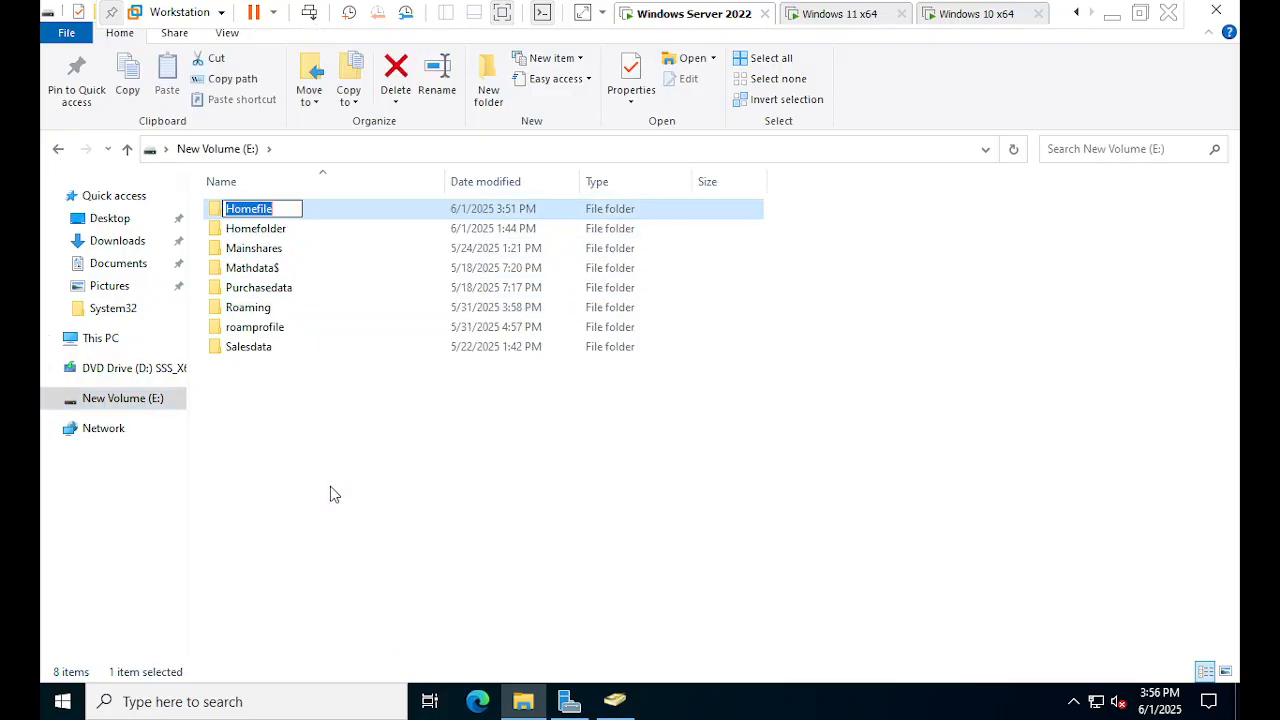
key(Return)
right_click(270, 209)
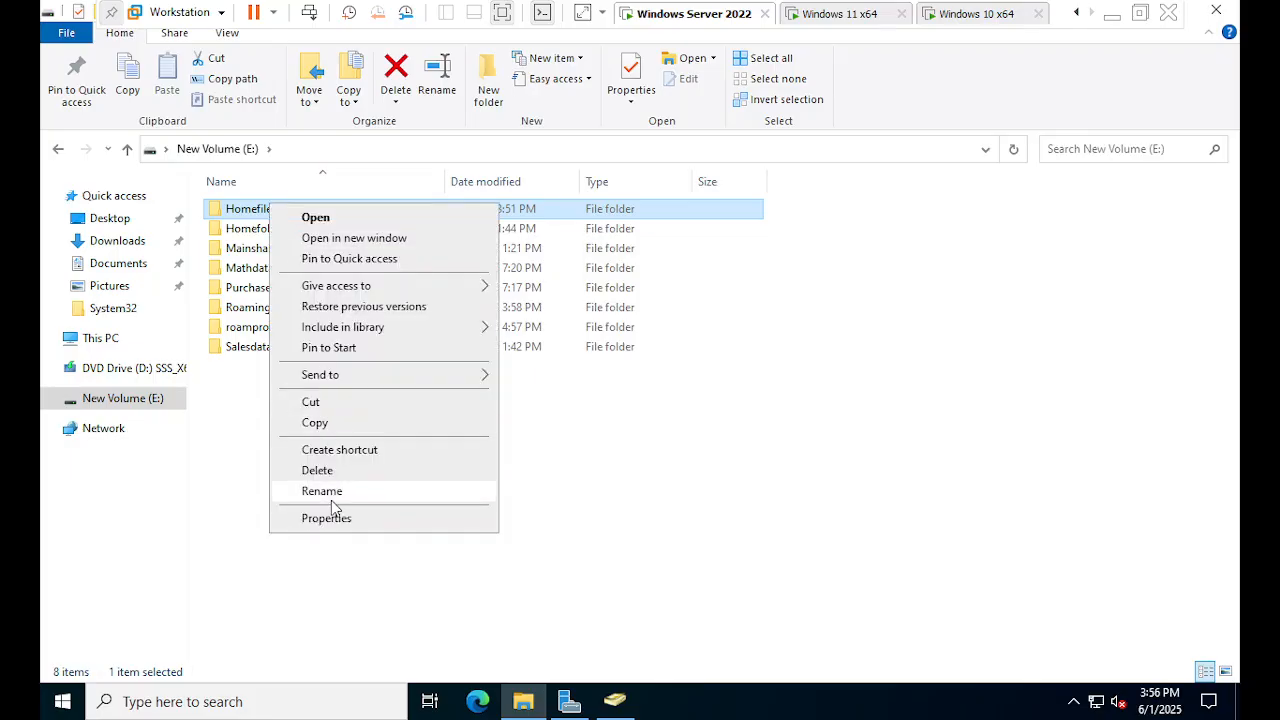
click(334, 520)
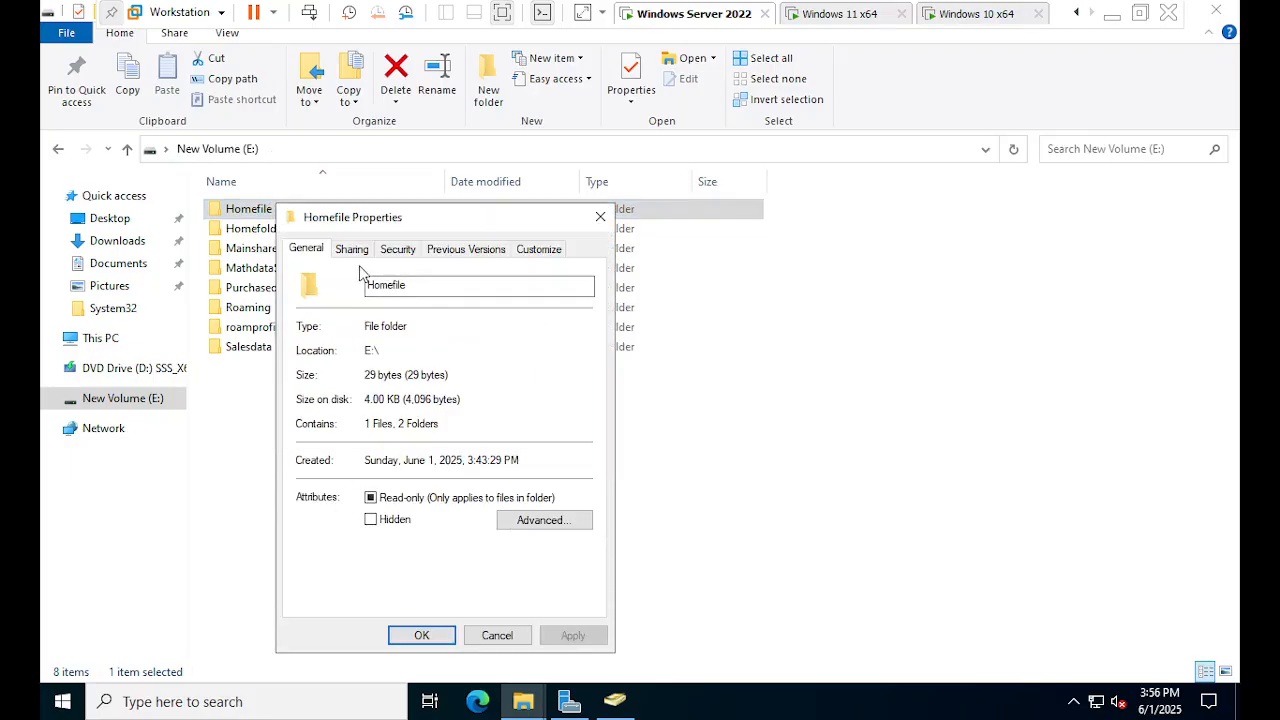
click(346, 251)
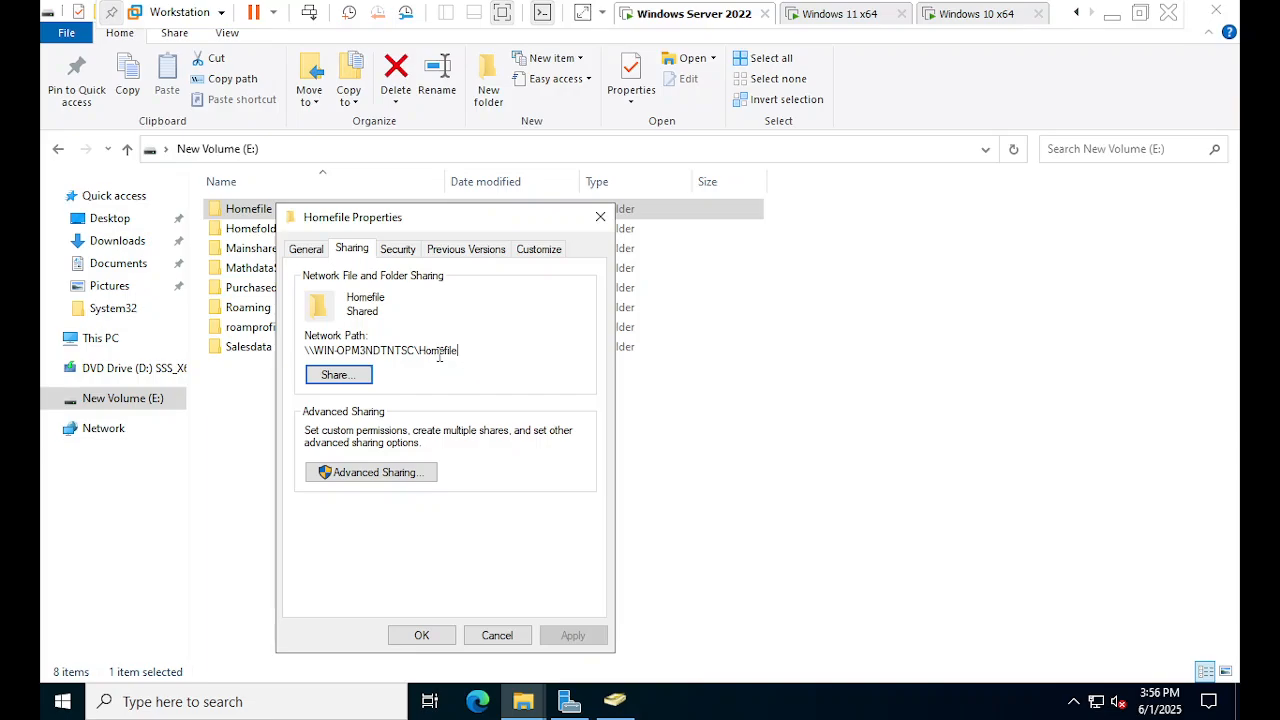
drag(439, 351, 303, 351)
key(ctrl+c)
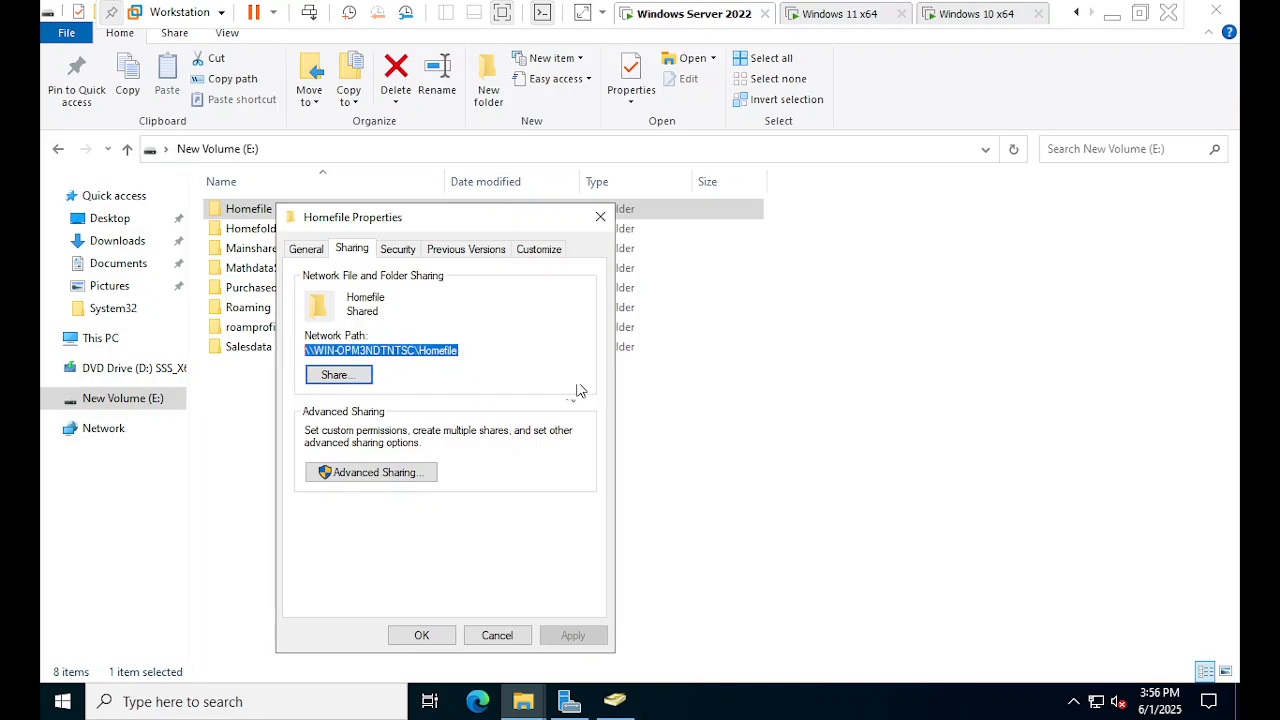
click(612, 701)
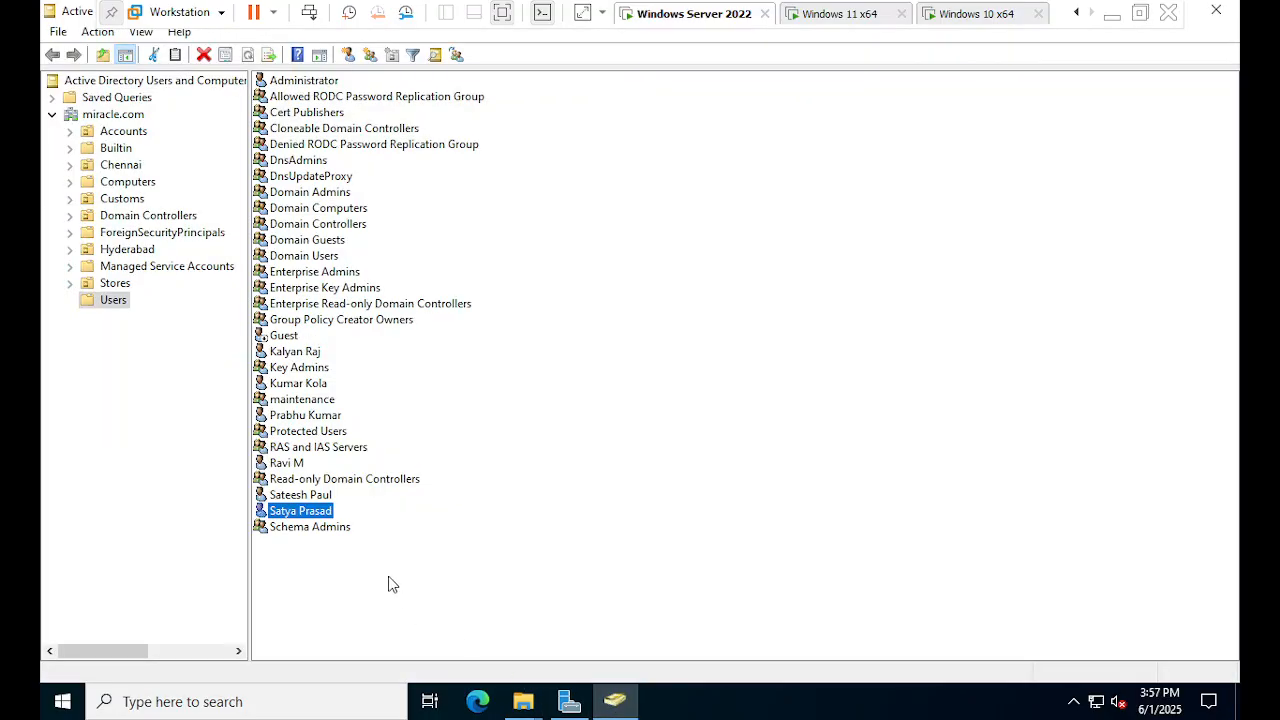
- Set the user's Z: home folder target to \\WIN-OPM3NDTNTSC\Homefile\ followed by the user's logon name
double_click(323, 511)
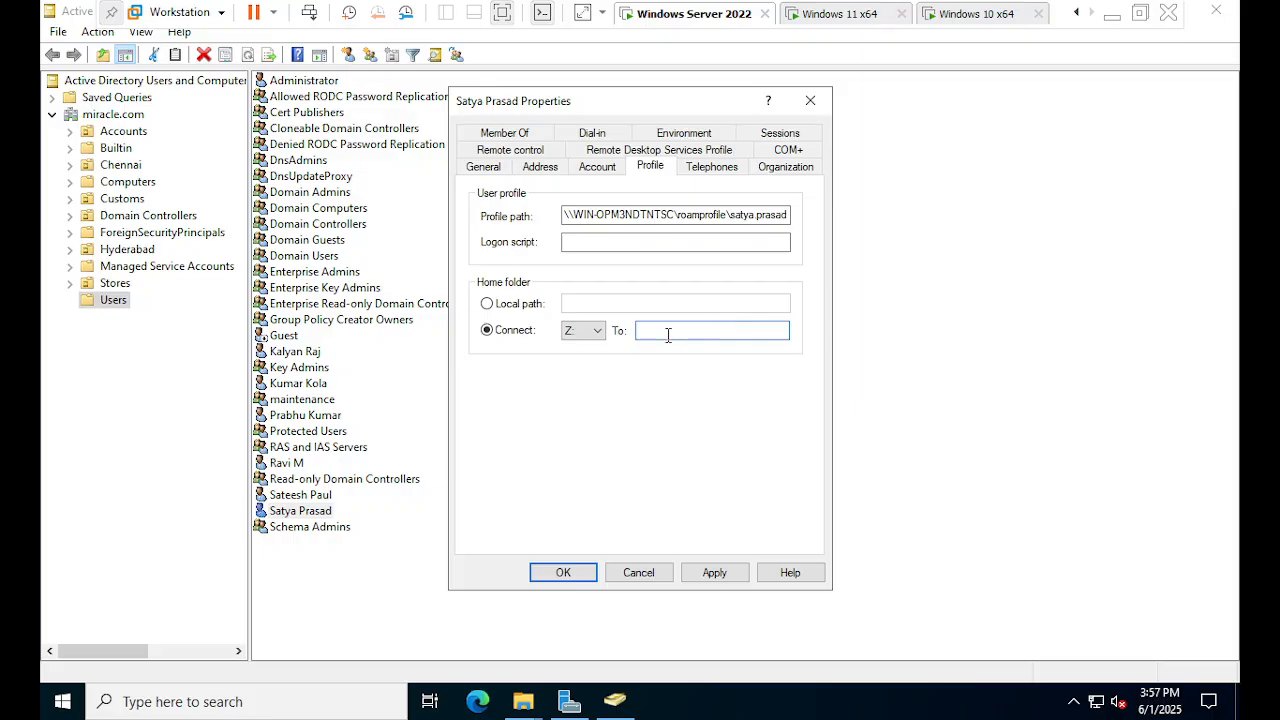
key(ctrl+v)
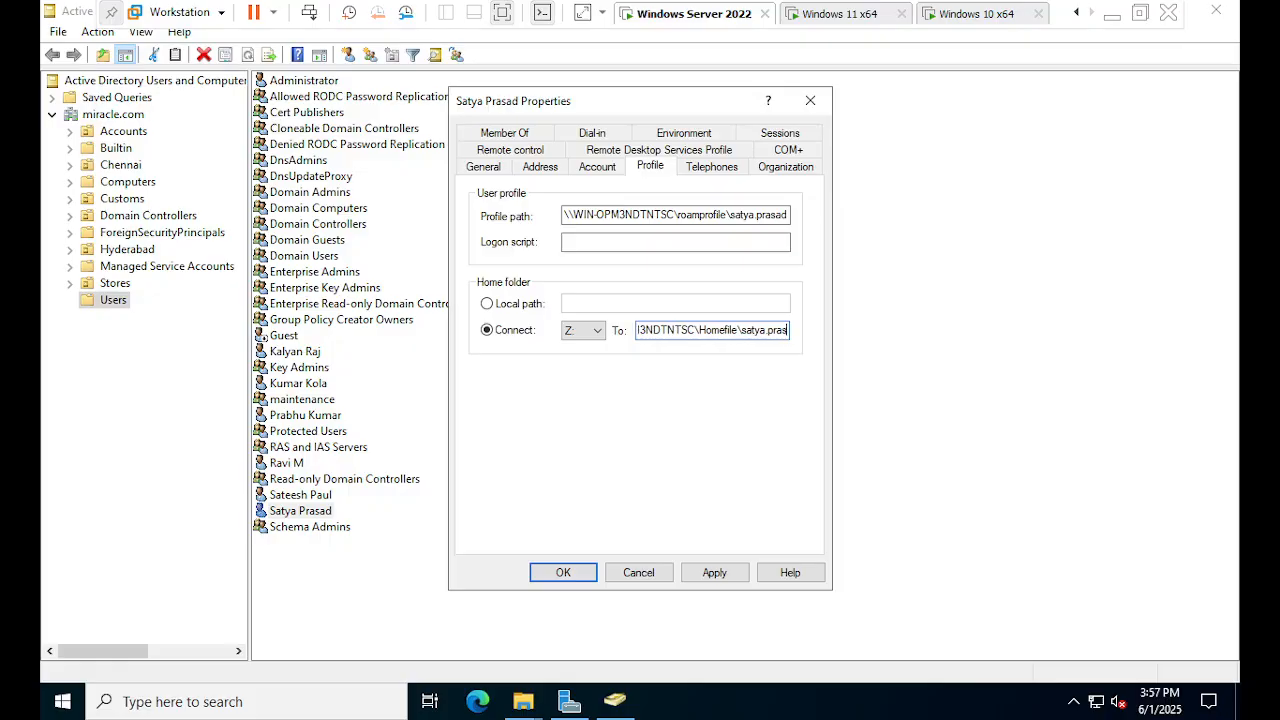
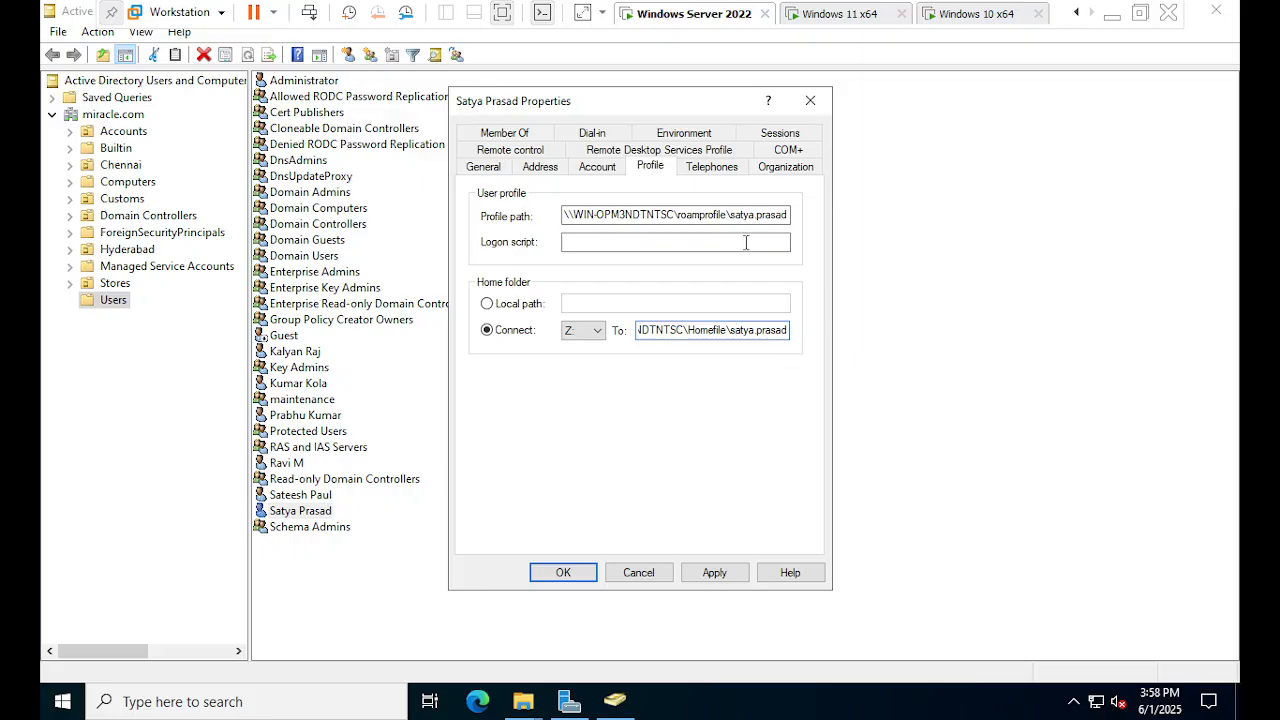
- Apply and confirm the user's Z: home folder path on the Homefile share, closing Properties
click(714, 573)
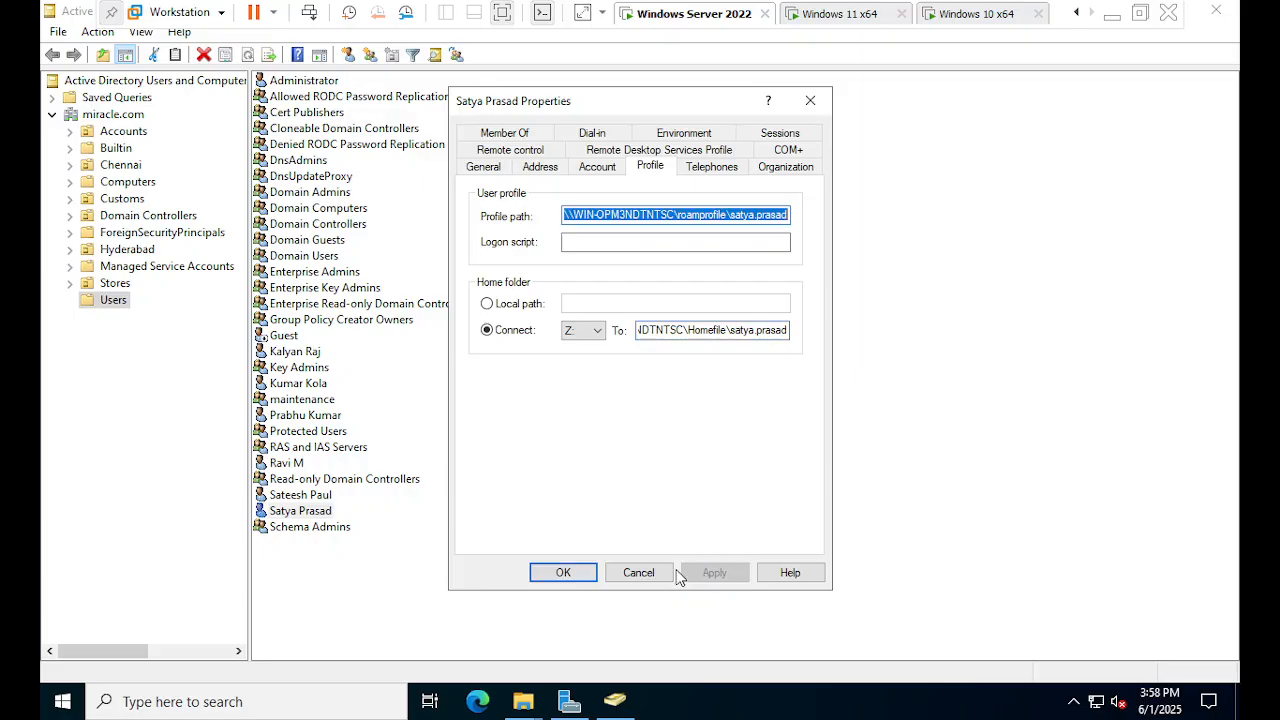
click(585, 578)
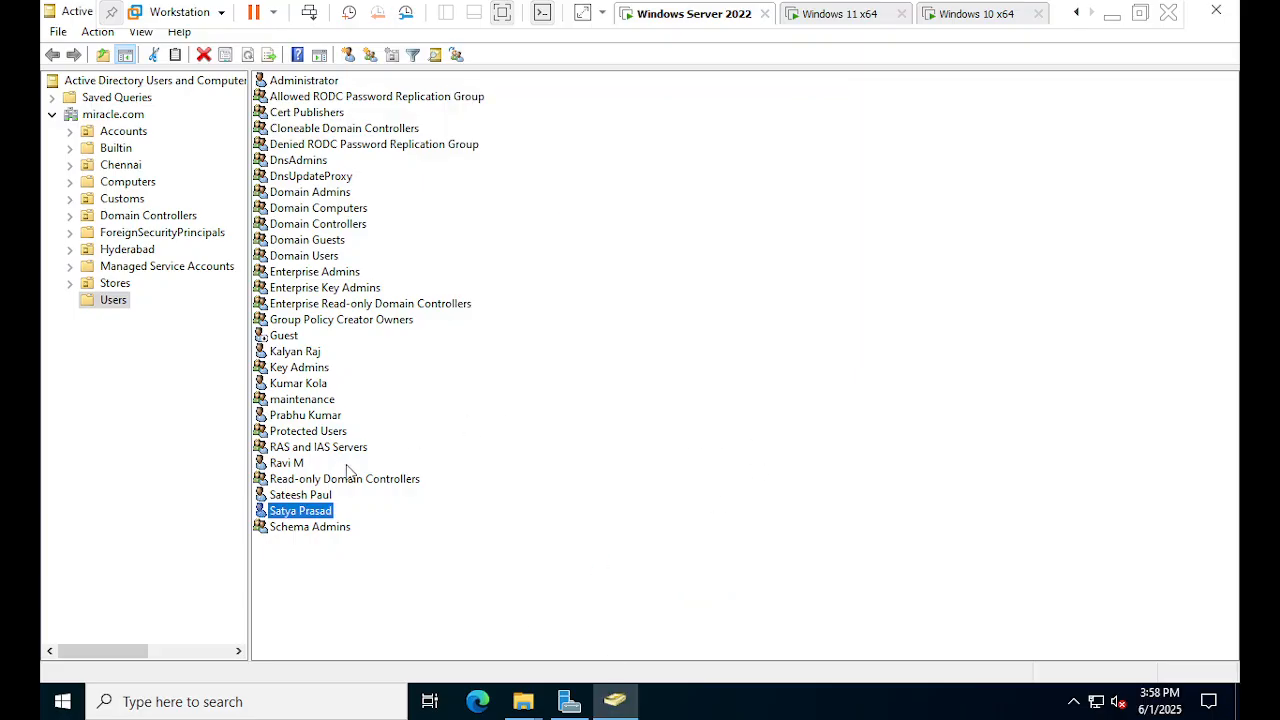
- On the Windows 11 x64 VM, sign in as the domain user with their password
click(840, 22)
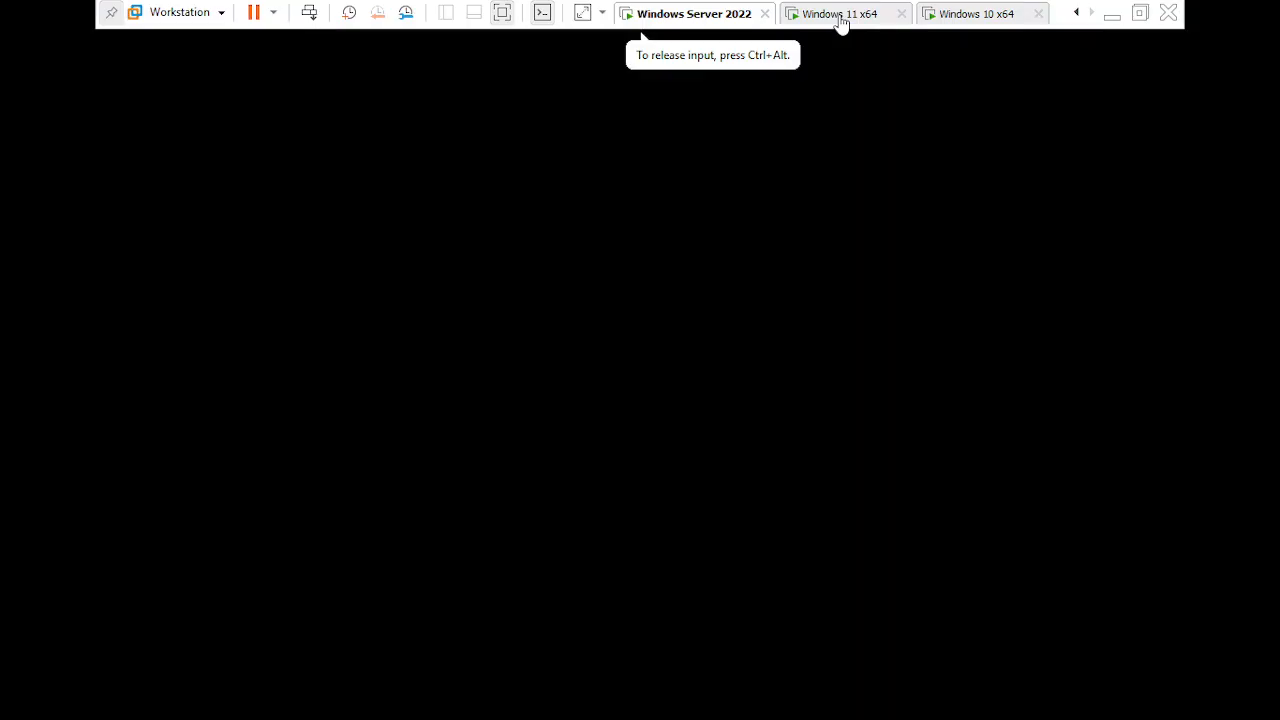
click(684, 373)
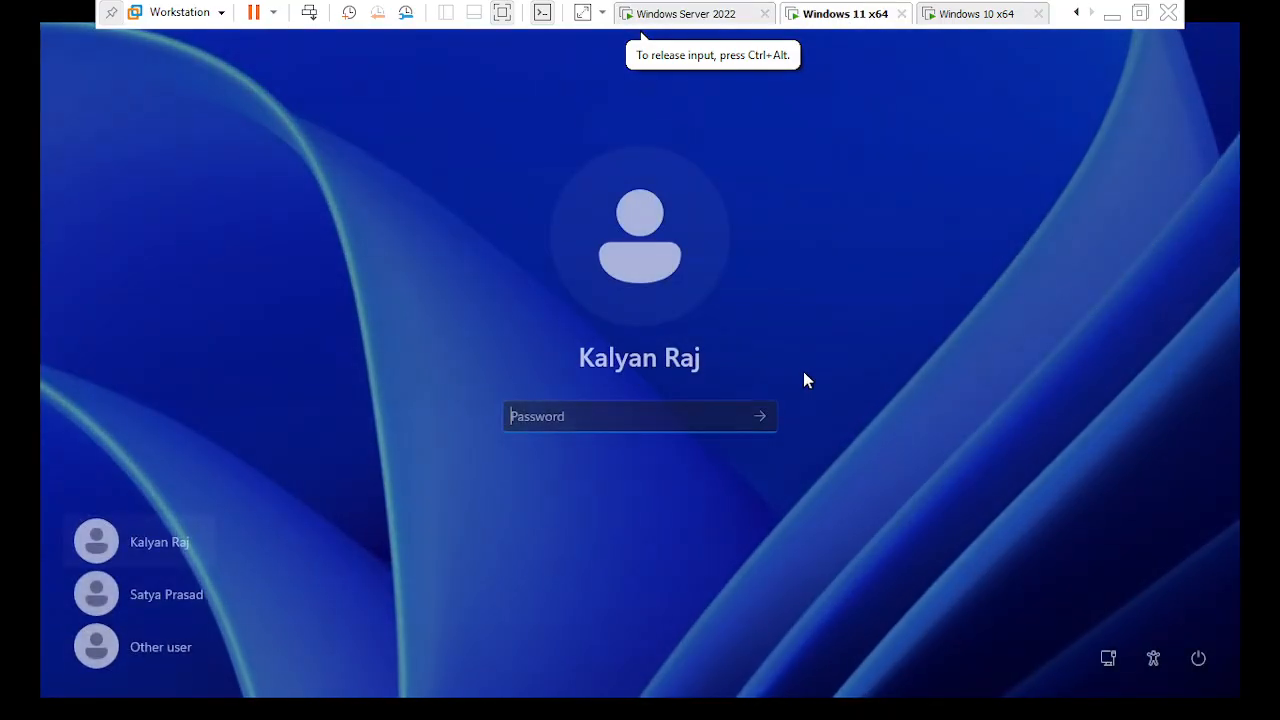
click(150, 592)
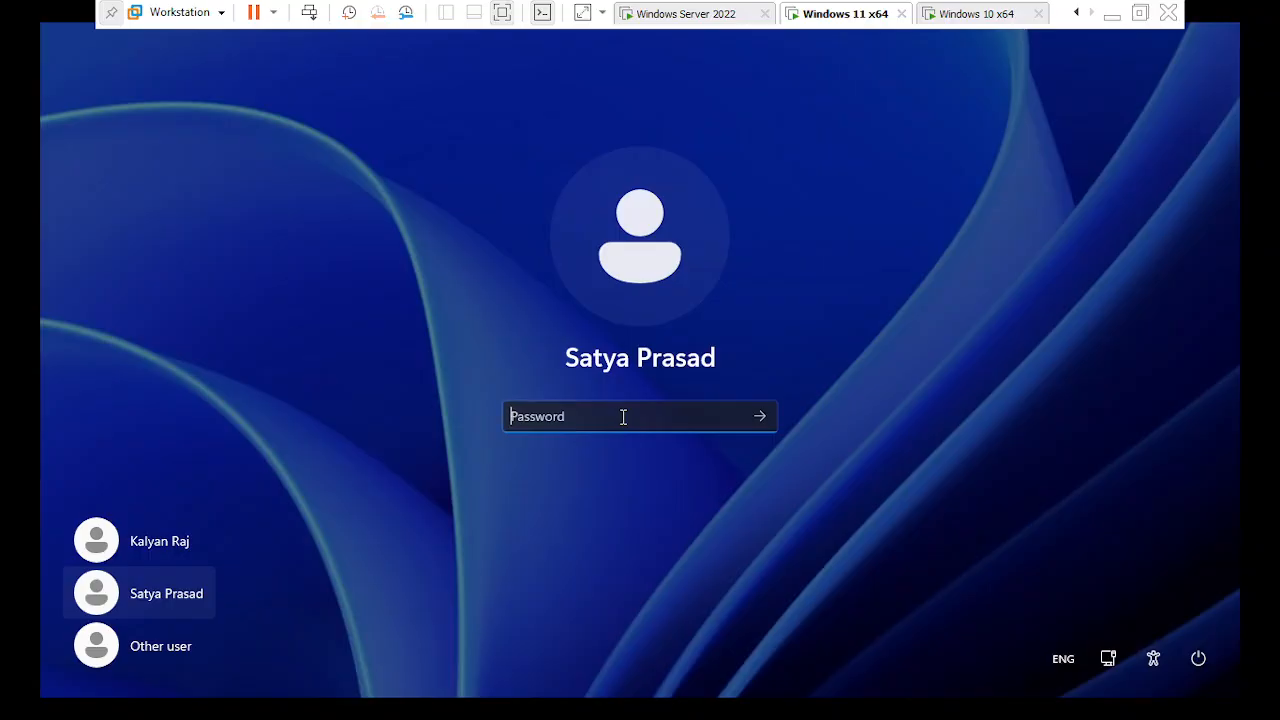
text(•)
key(BackSpace)
text(•••••)
key(Return)
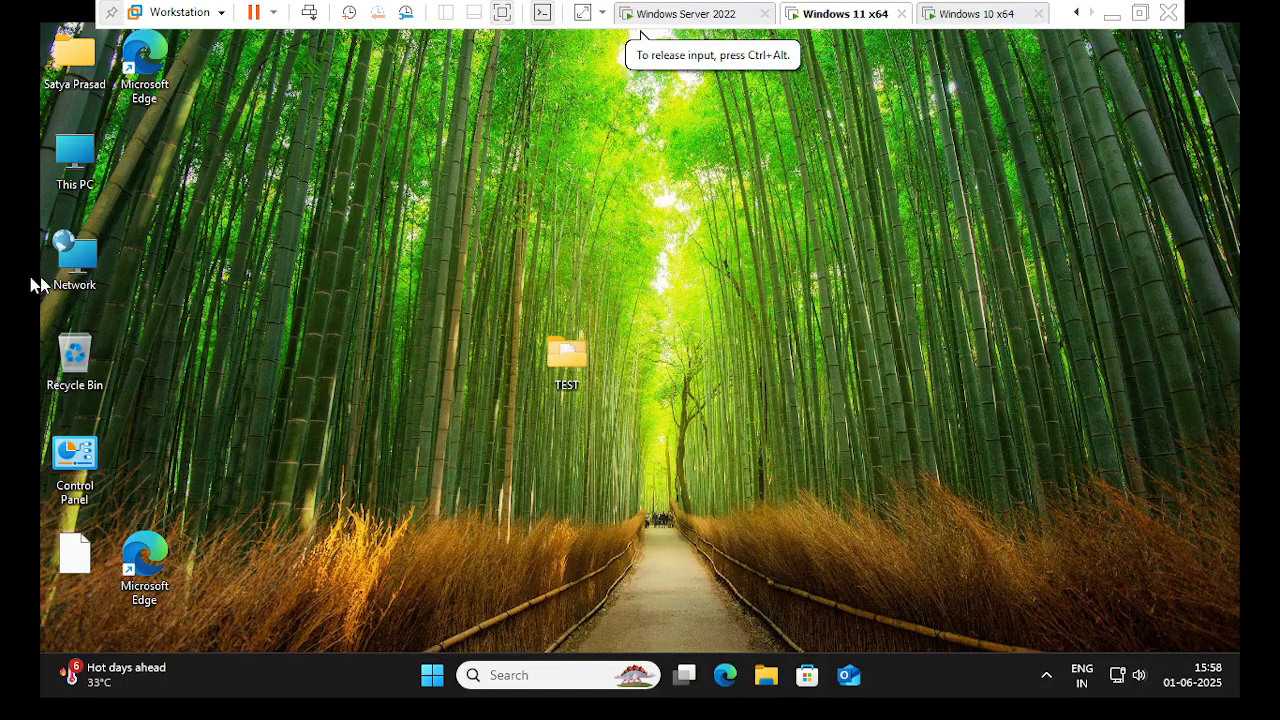
- Check the drives in This PC, then sign the user out from the Start menu
double_click(84, 184)
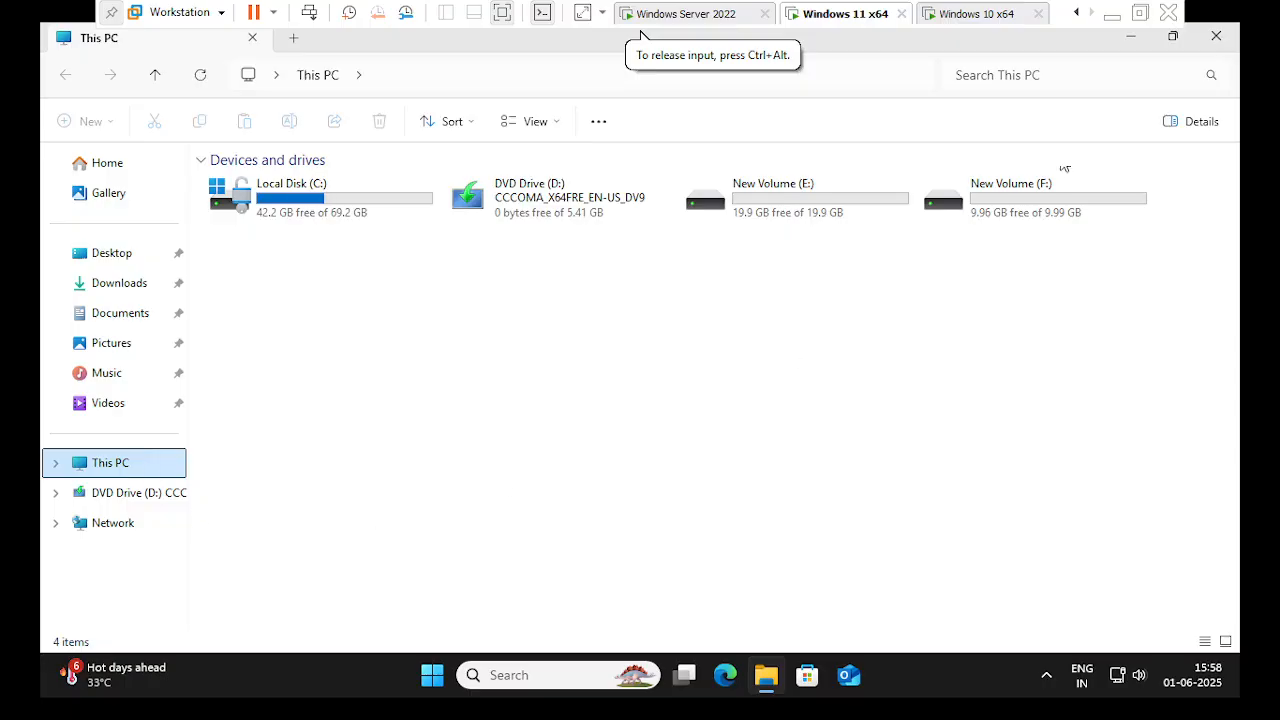
click(1216, 36)
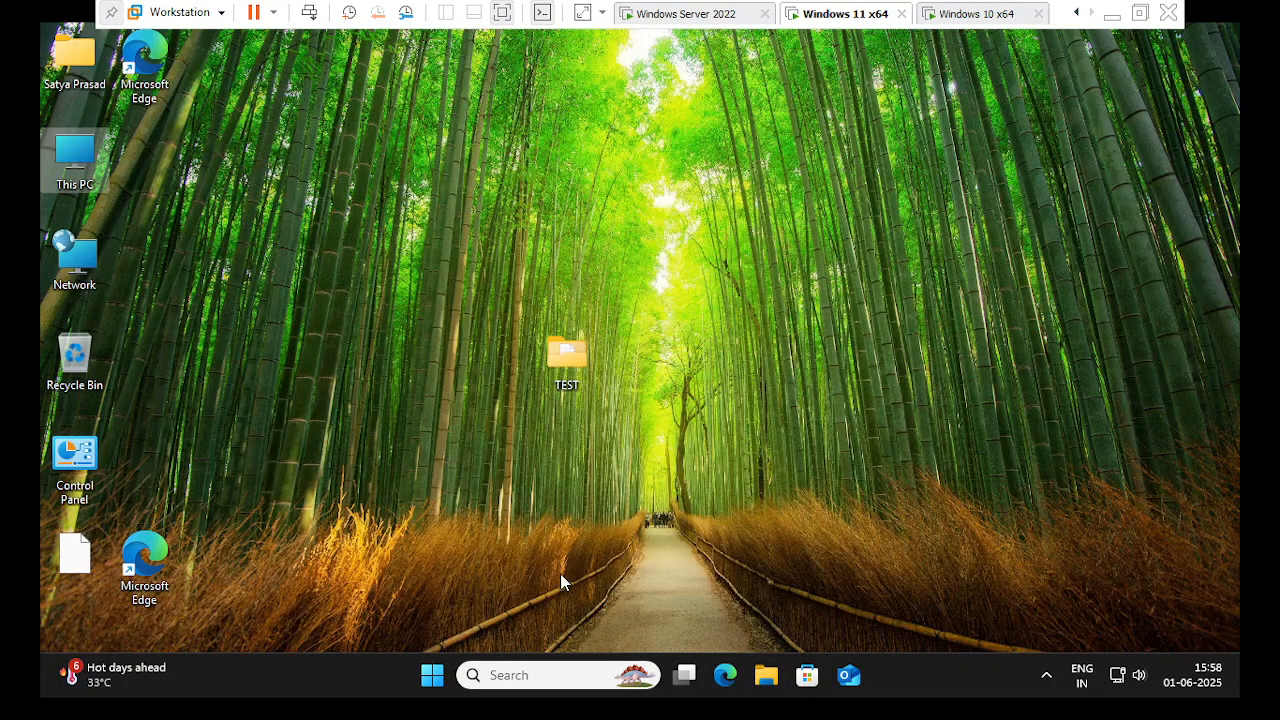
click(432, 675)
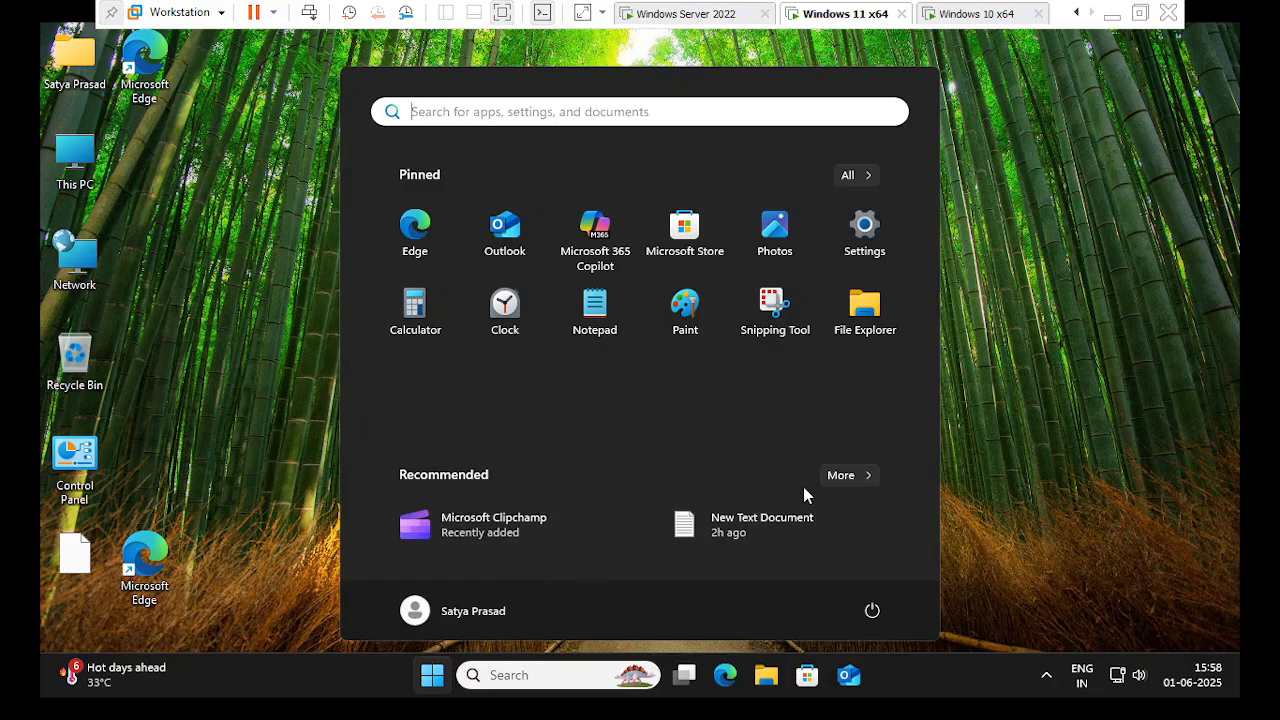
click(403, 617)
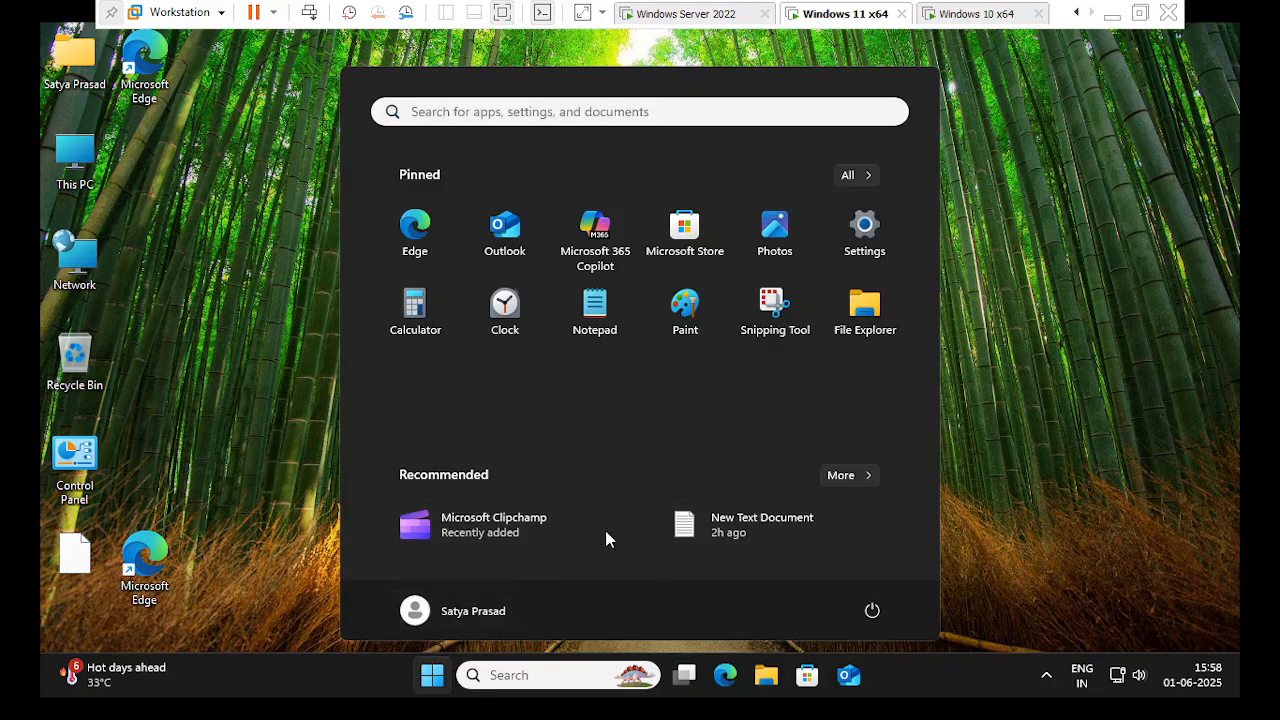
click(612, 494)
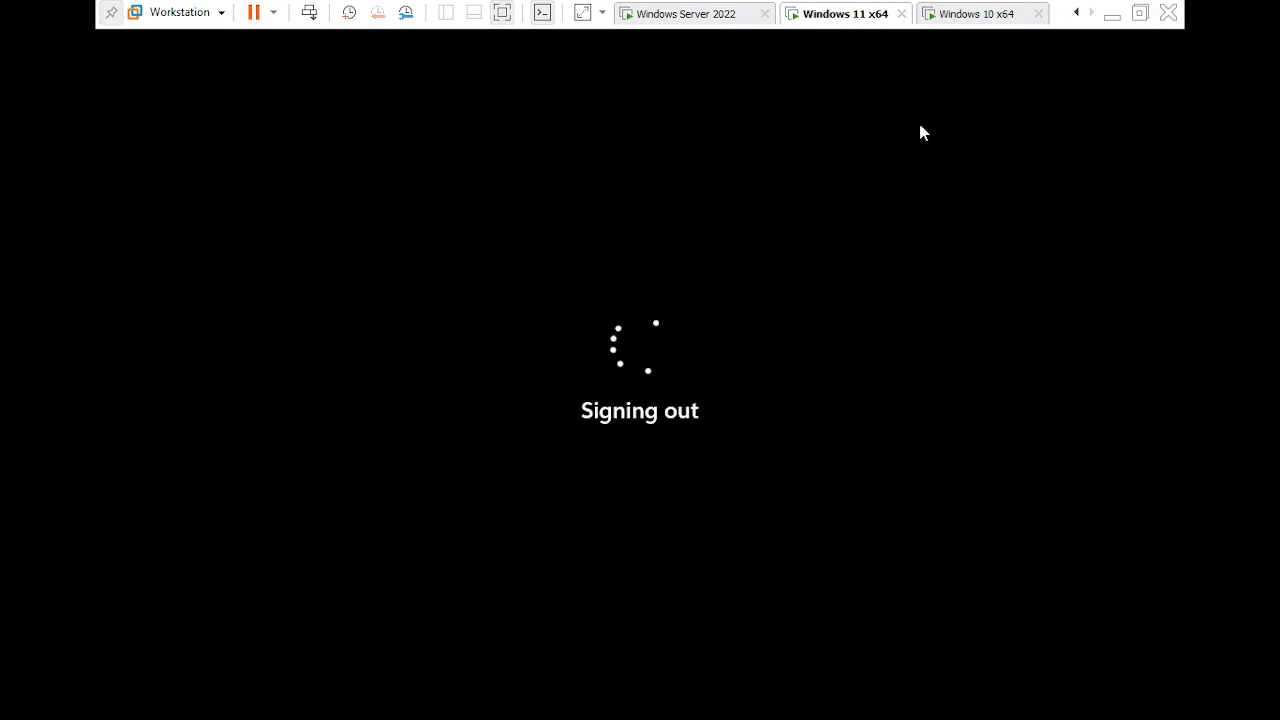
- After briefly waking the Windows 10 VM, sign the domain user back into Windows 11 with their password
click(951, 20)
click(862, 20)
click(950, 18)
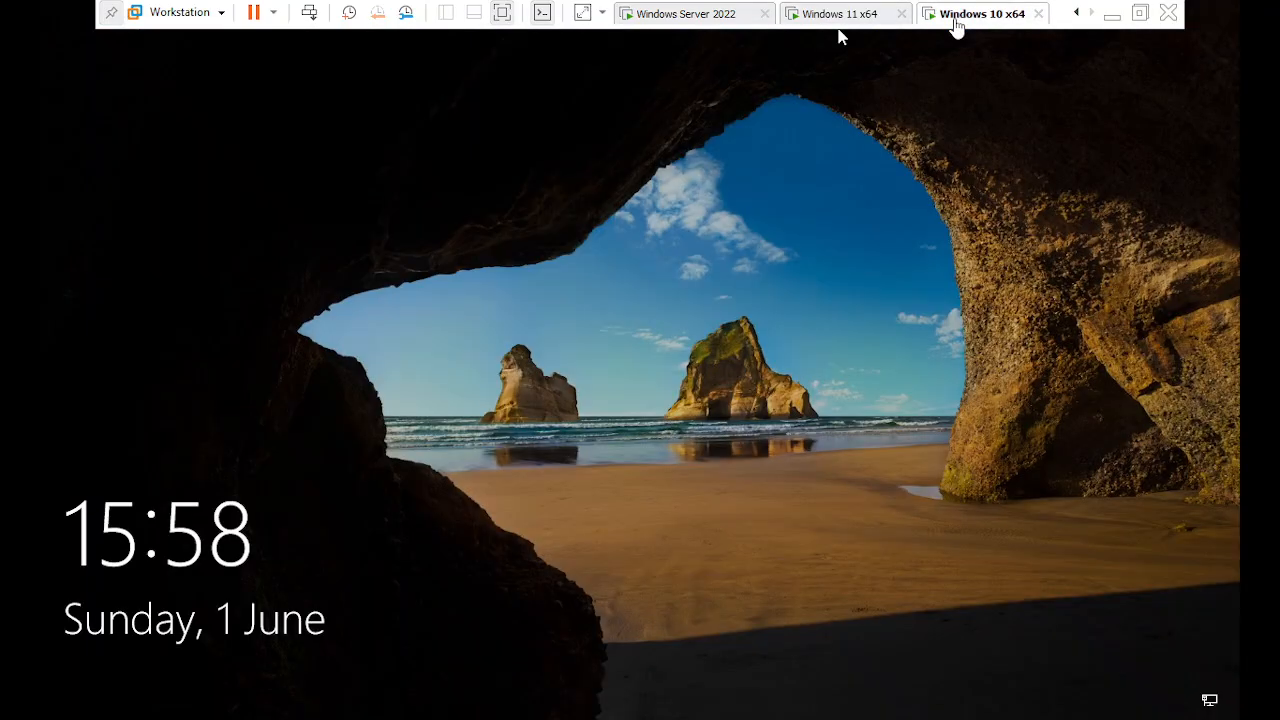
click(765, 302)
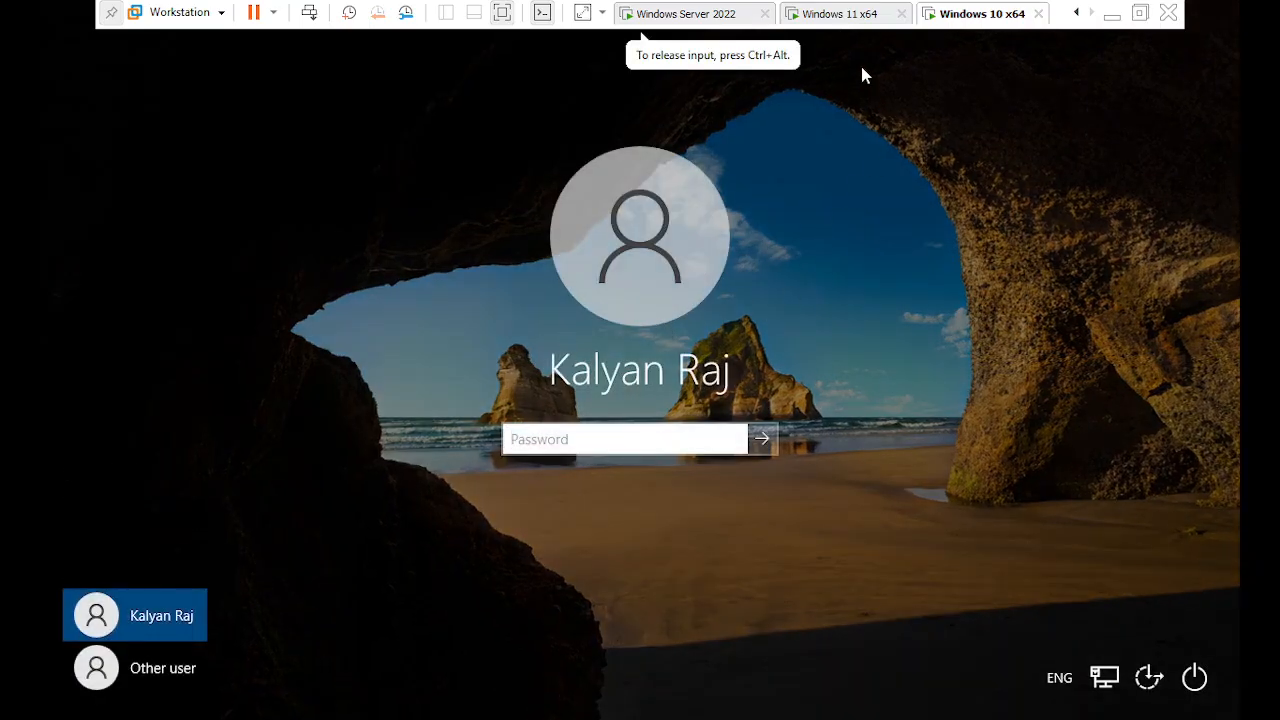
click(840, 14)
click(766, 325)
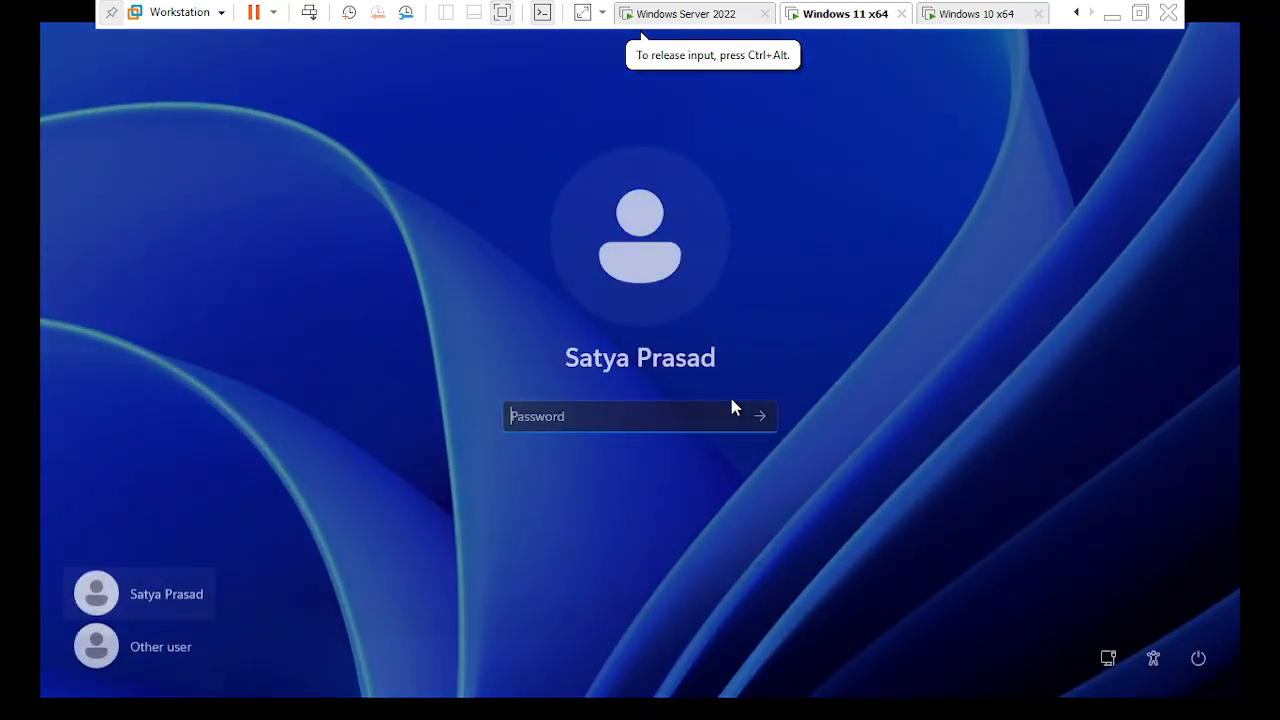
text(p)
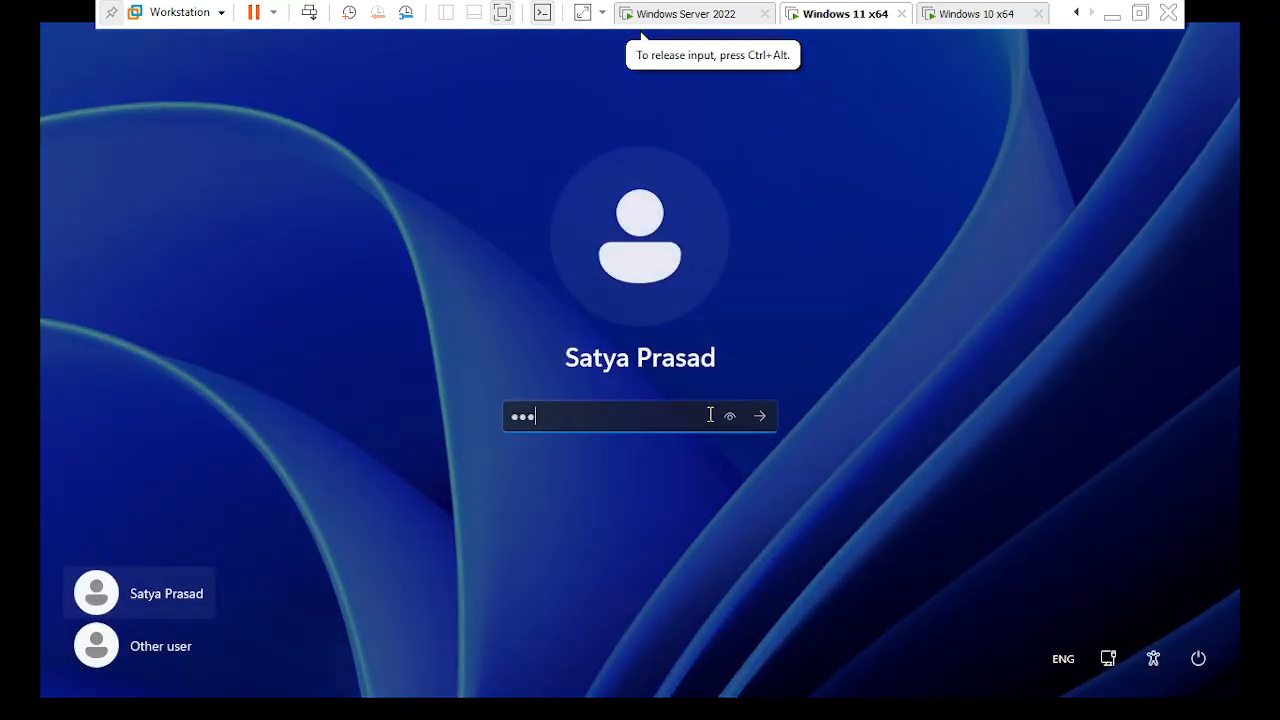
key(Return)
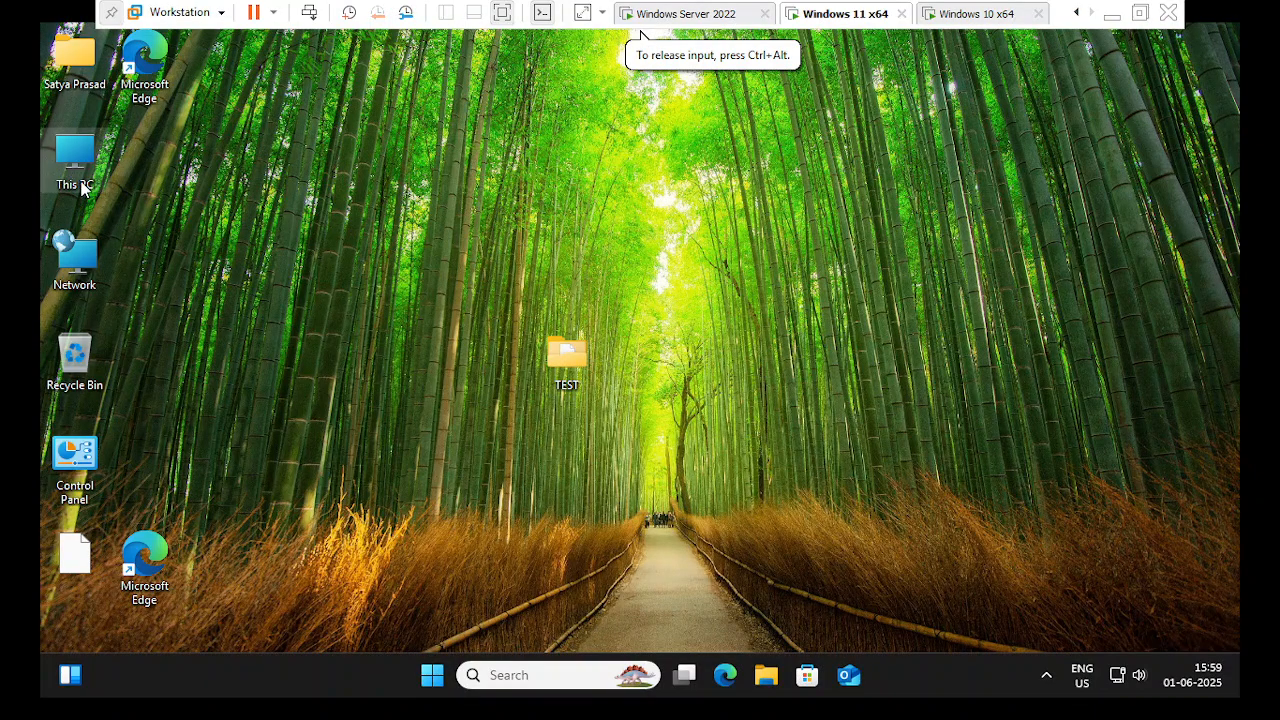
- Open the Z: home drive from This PC and create a folder named TEST
double_click(80, 184)
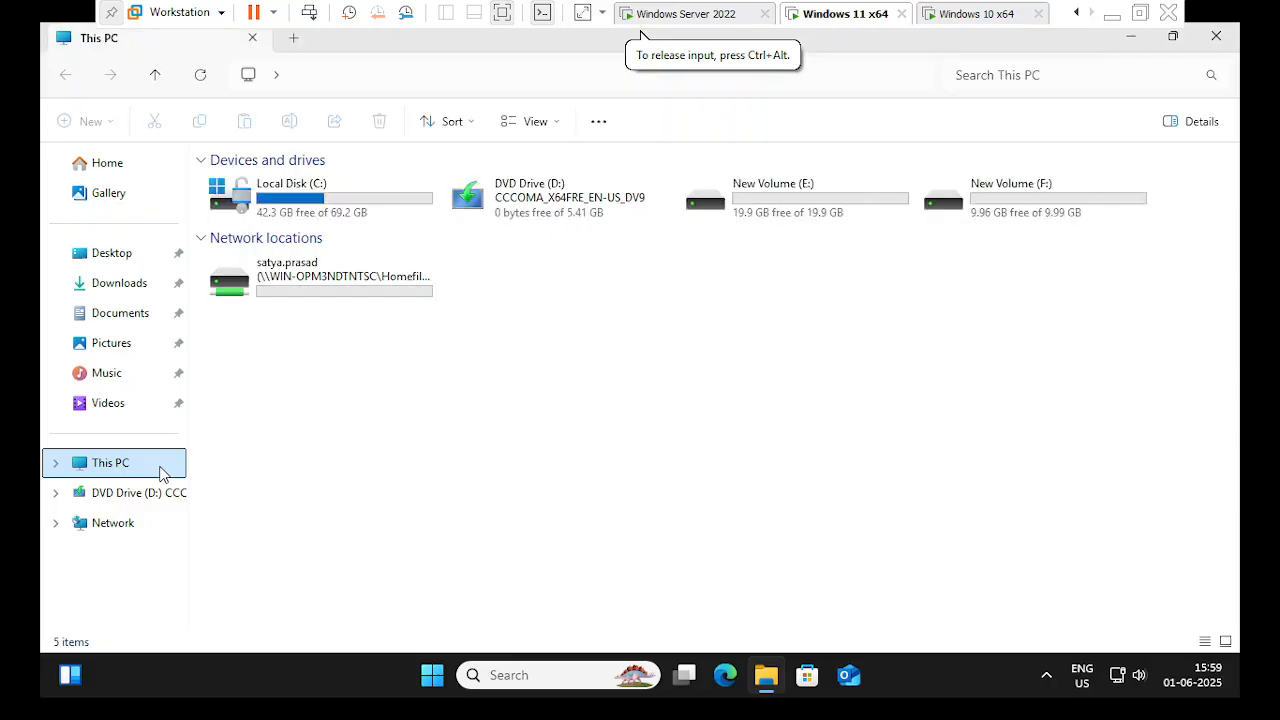
double_click(313, 274)
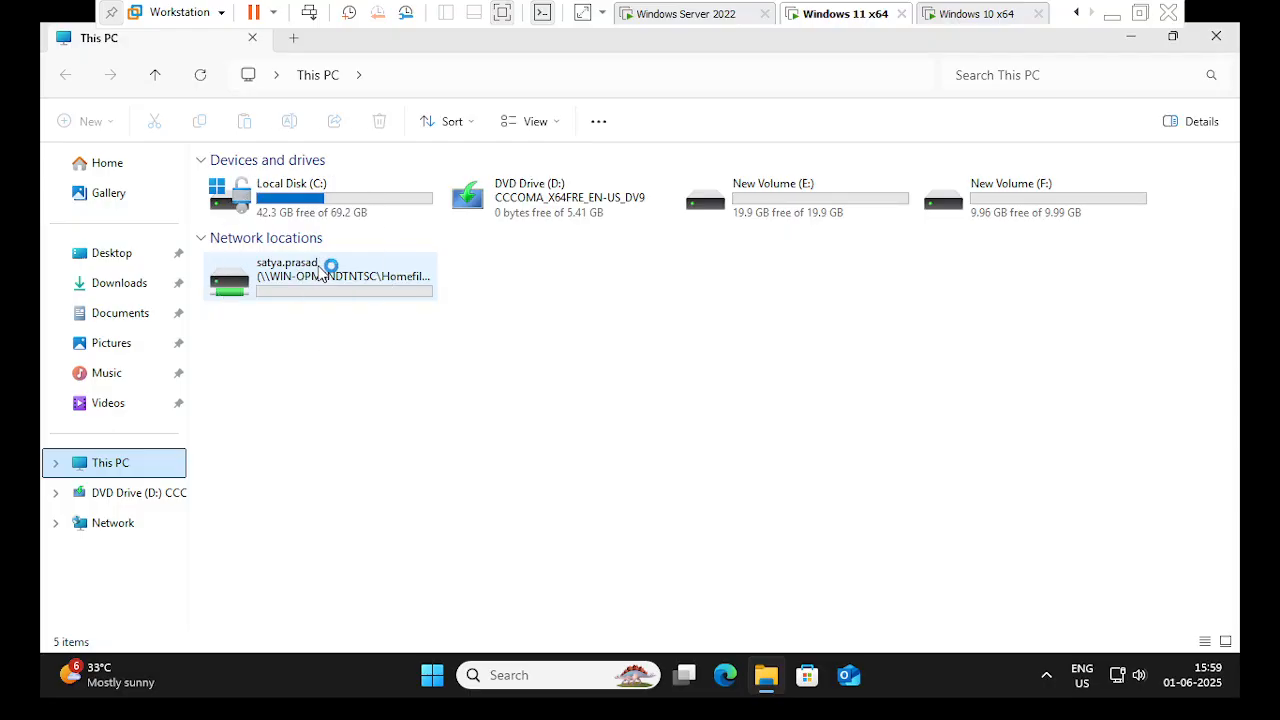
key(ctrl)
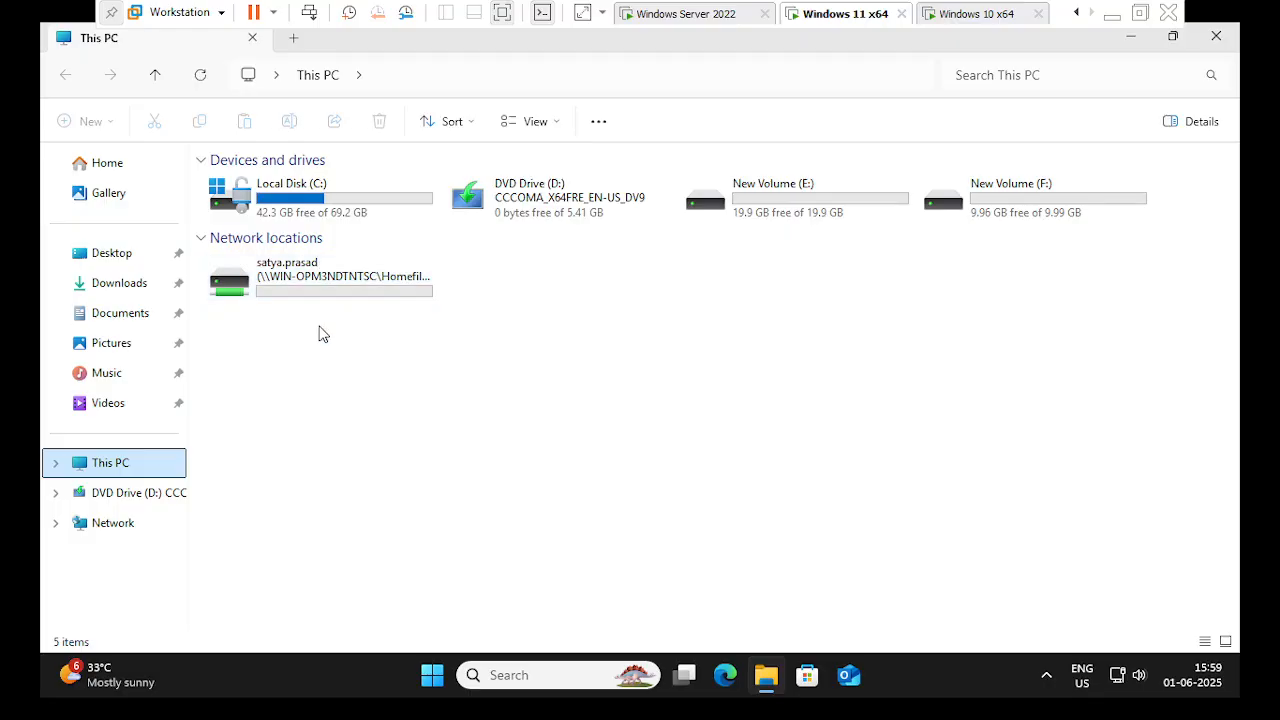
double_click(344, 294)
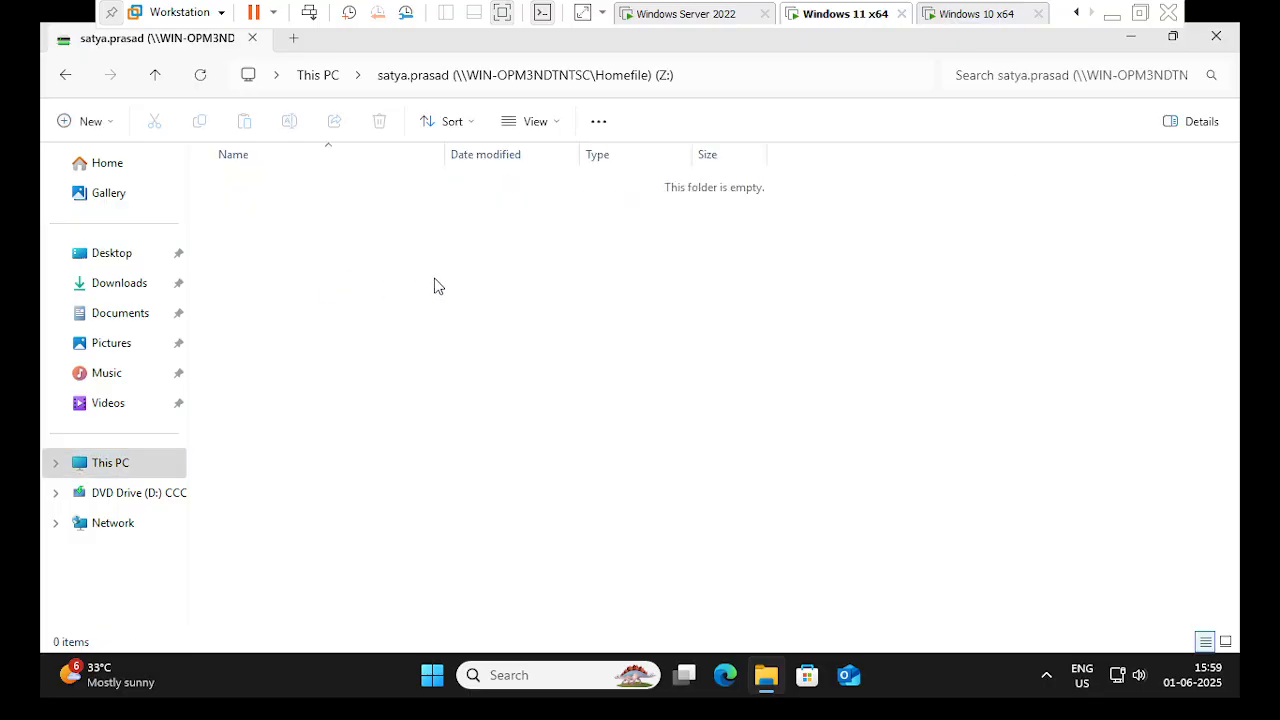
right_click(436, 285)
mouse_move(623, 403)
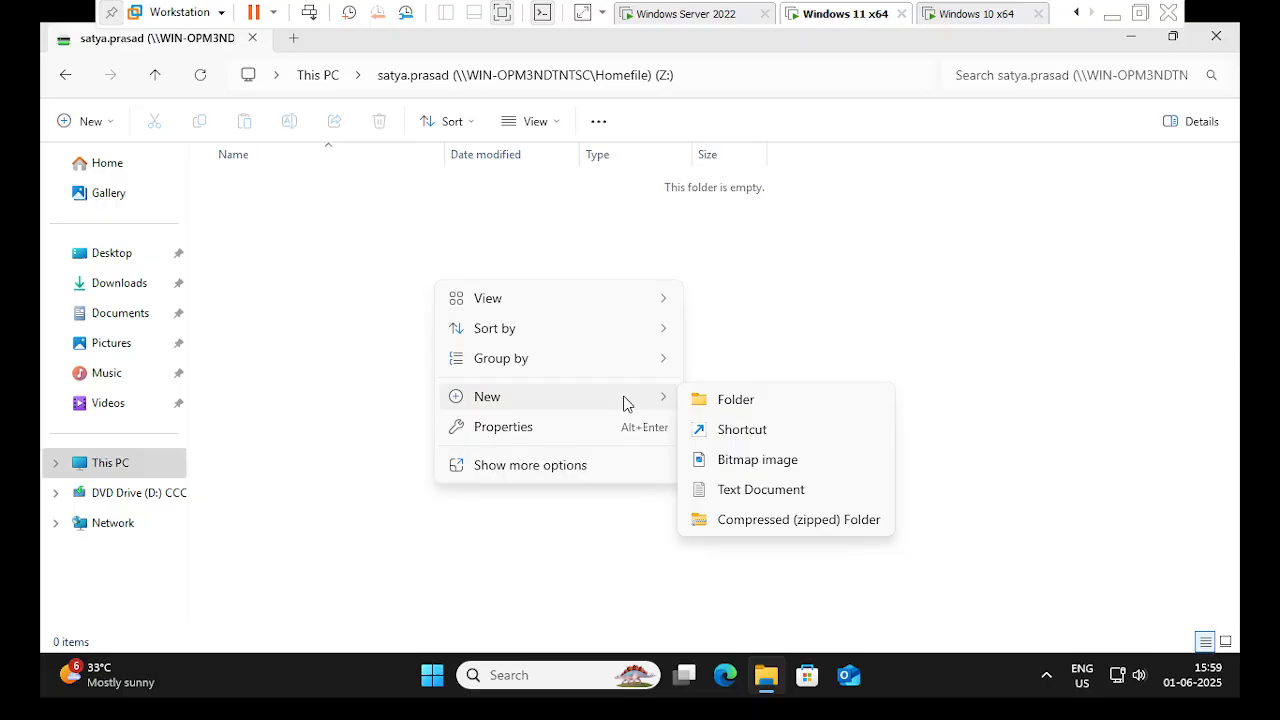
click(730, 402)
text(TES)
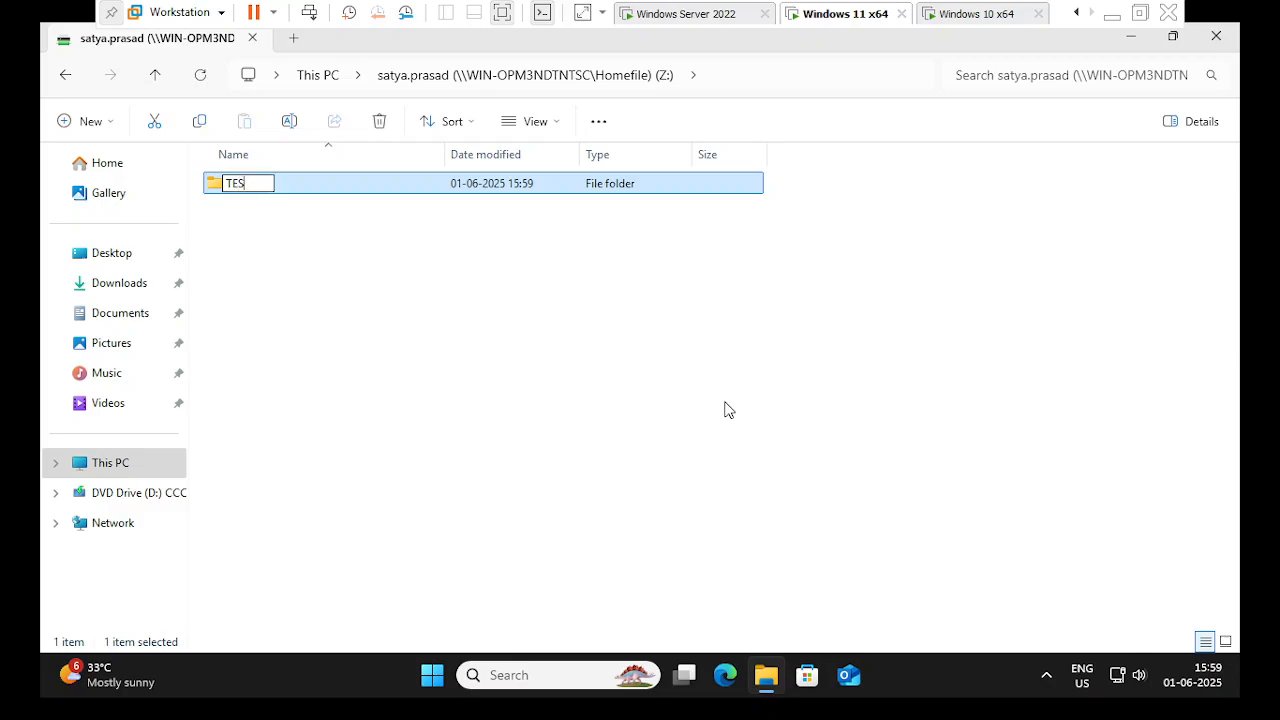
text(T)
- Create a new text document named abcd in the Z: drive
right_click(457, 320)
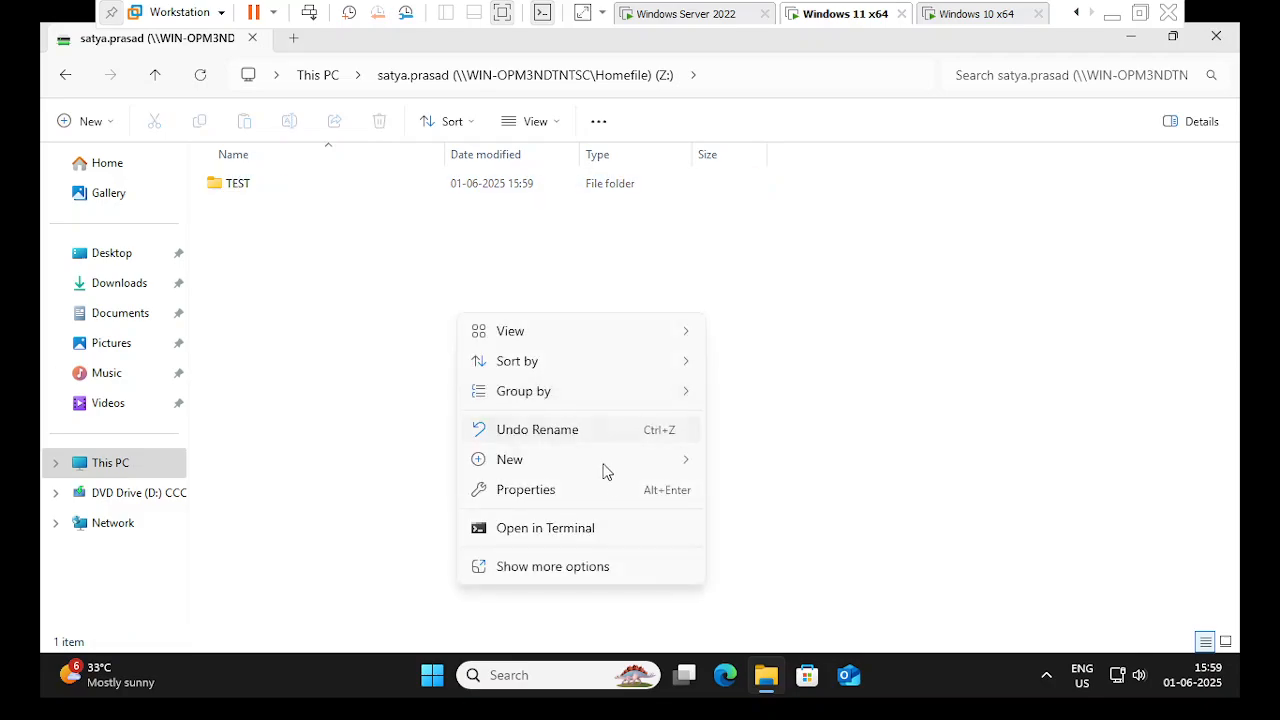
mouse_move(660, 472)
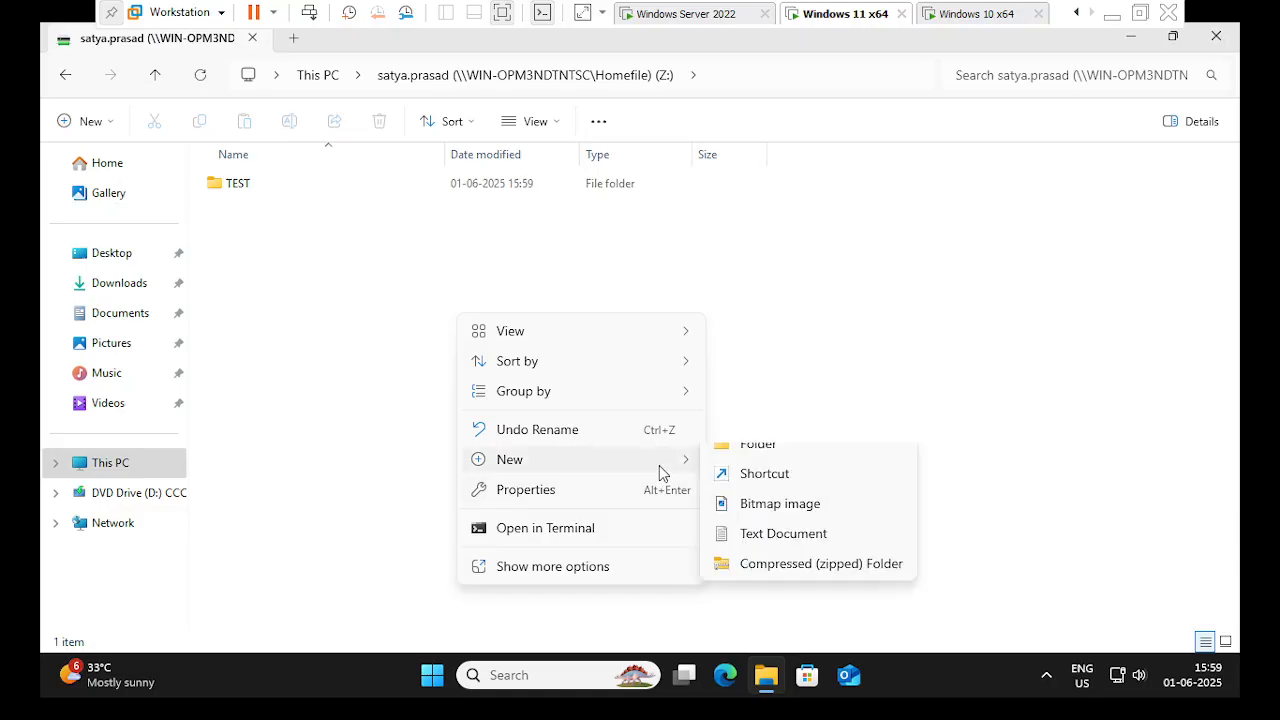
click(762, 552)
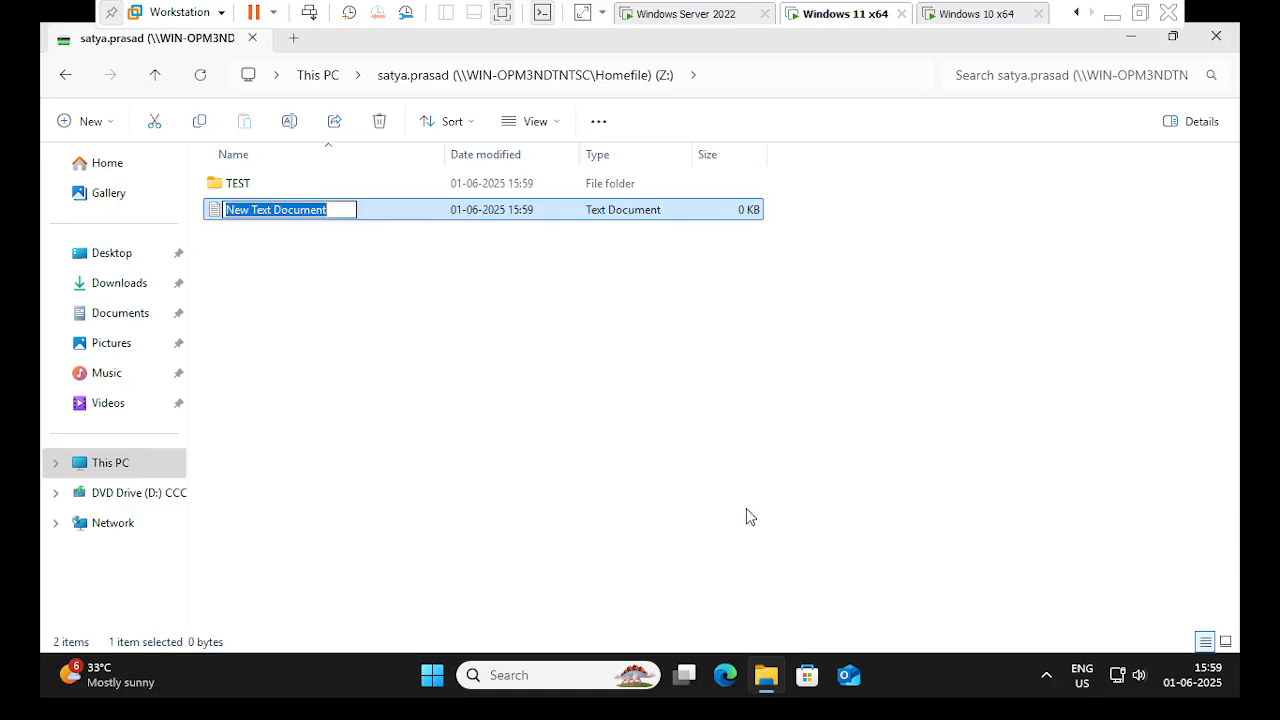
text(abcd)
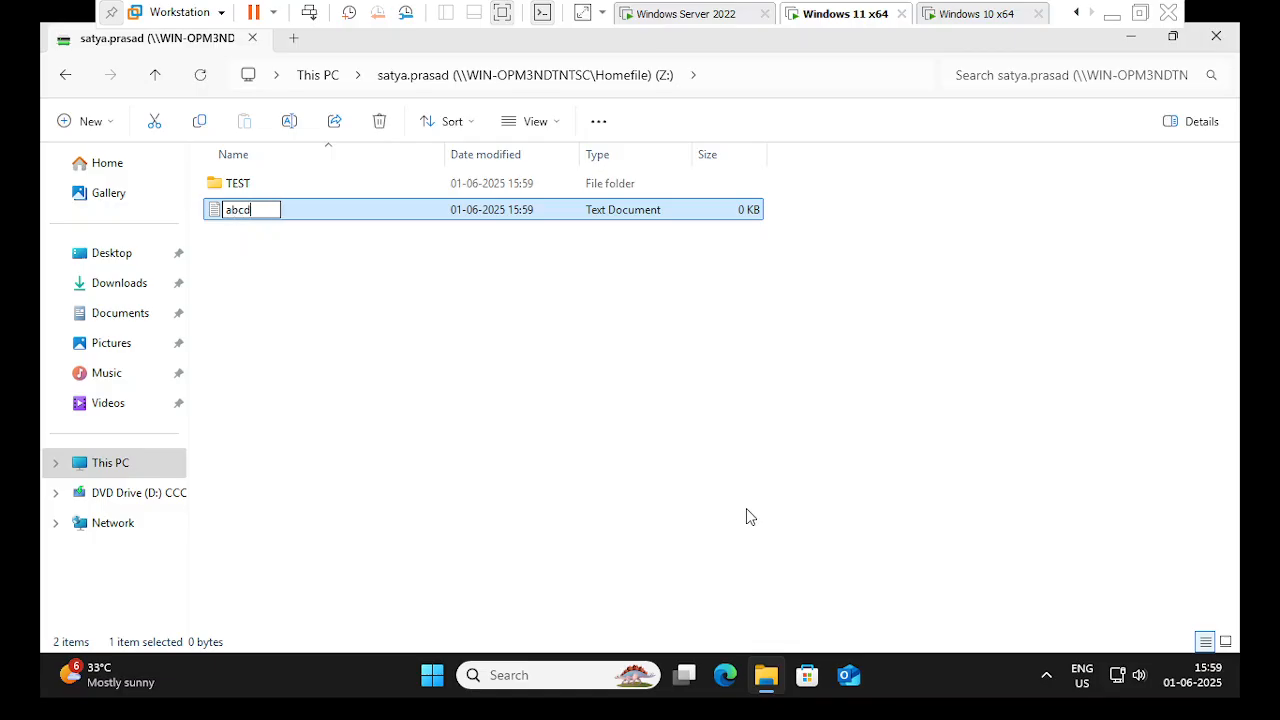
key(Return)
key(Return)
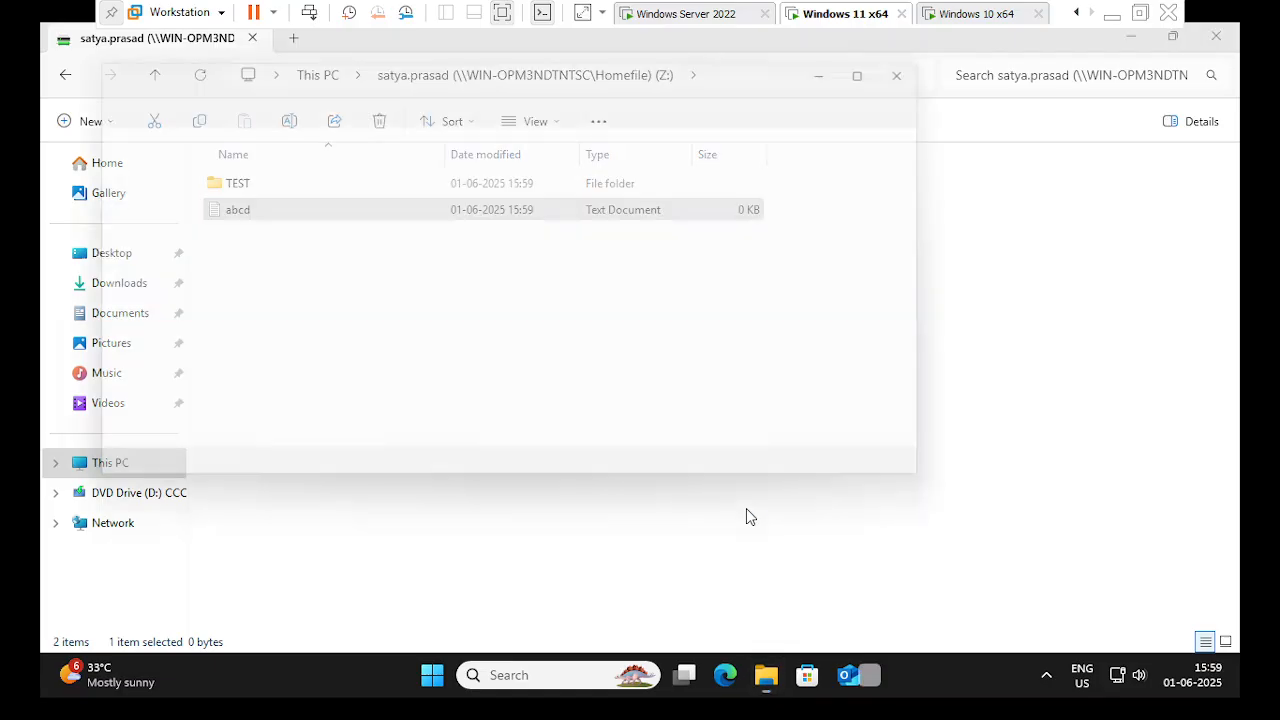
- Type the lines 'abcdefghijklmnopqrstuvwxyz', 'abcdddi', '$$$$$' and 'AAAAAAA' into abcd
text(a)
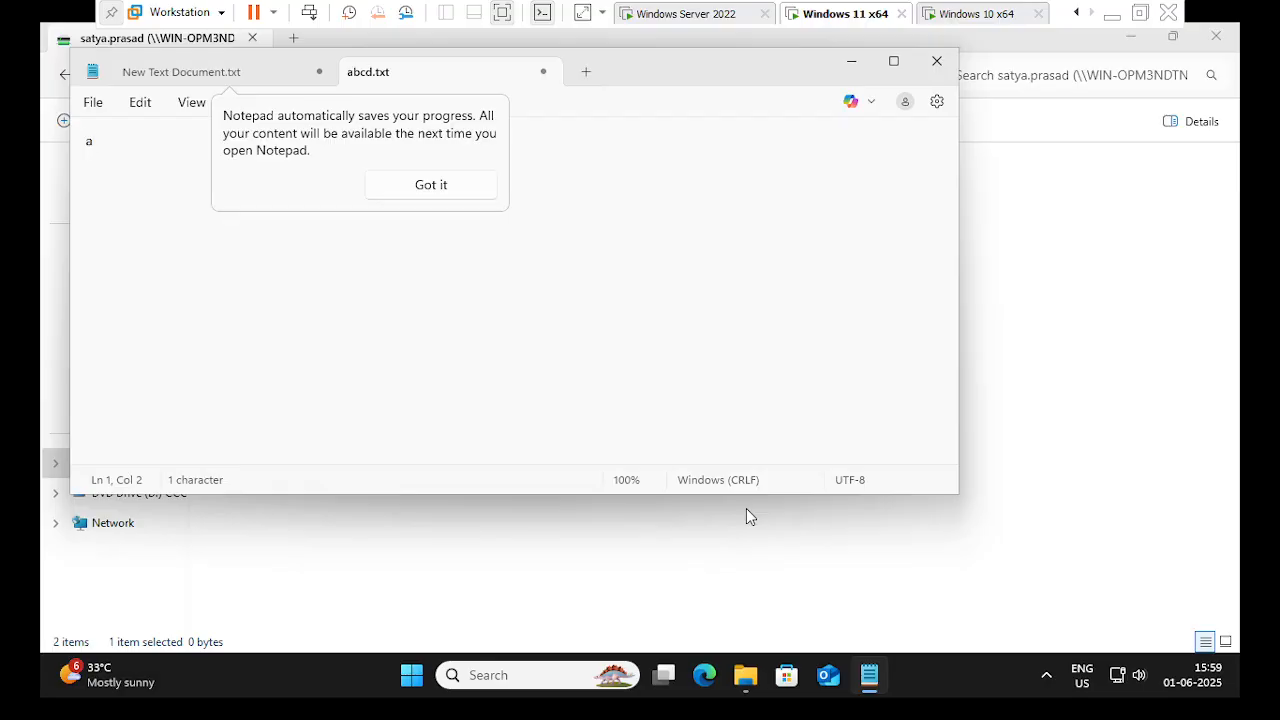
text(bcdefghijklm)
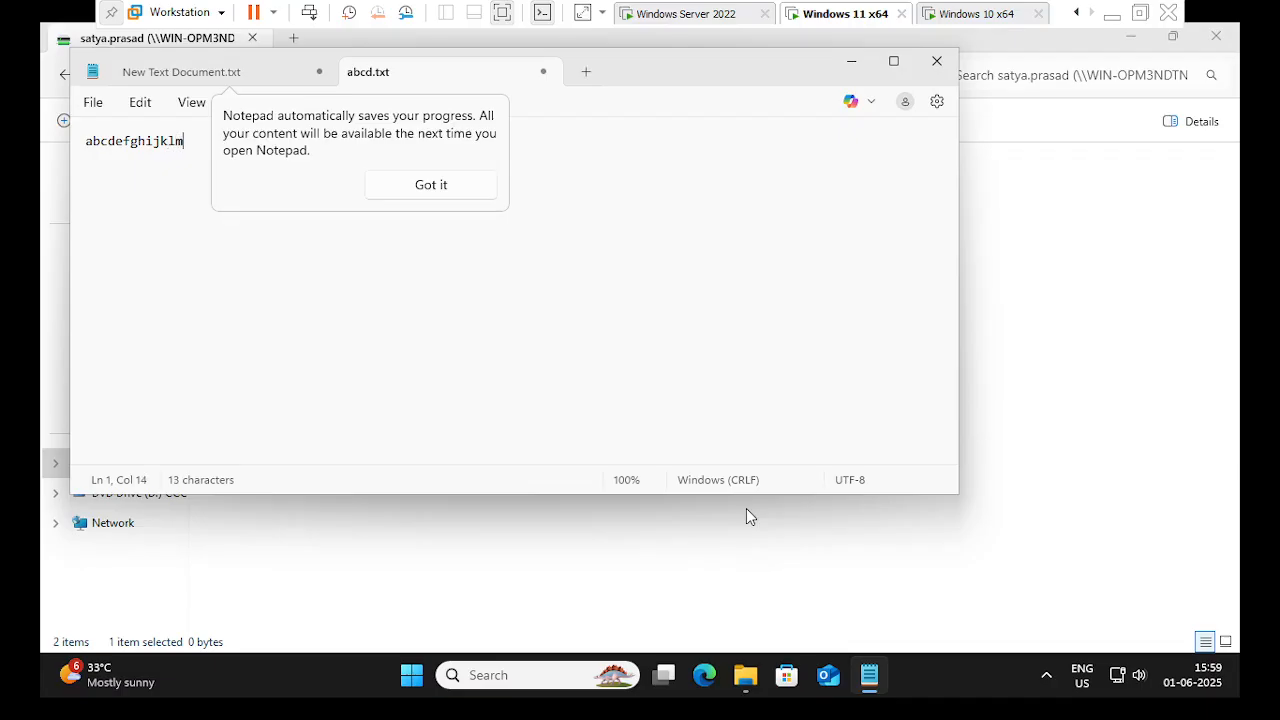
text(nopqrstuvwxyz)
key(Return)
key(Return)
key(Return)
text(ab)
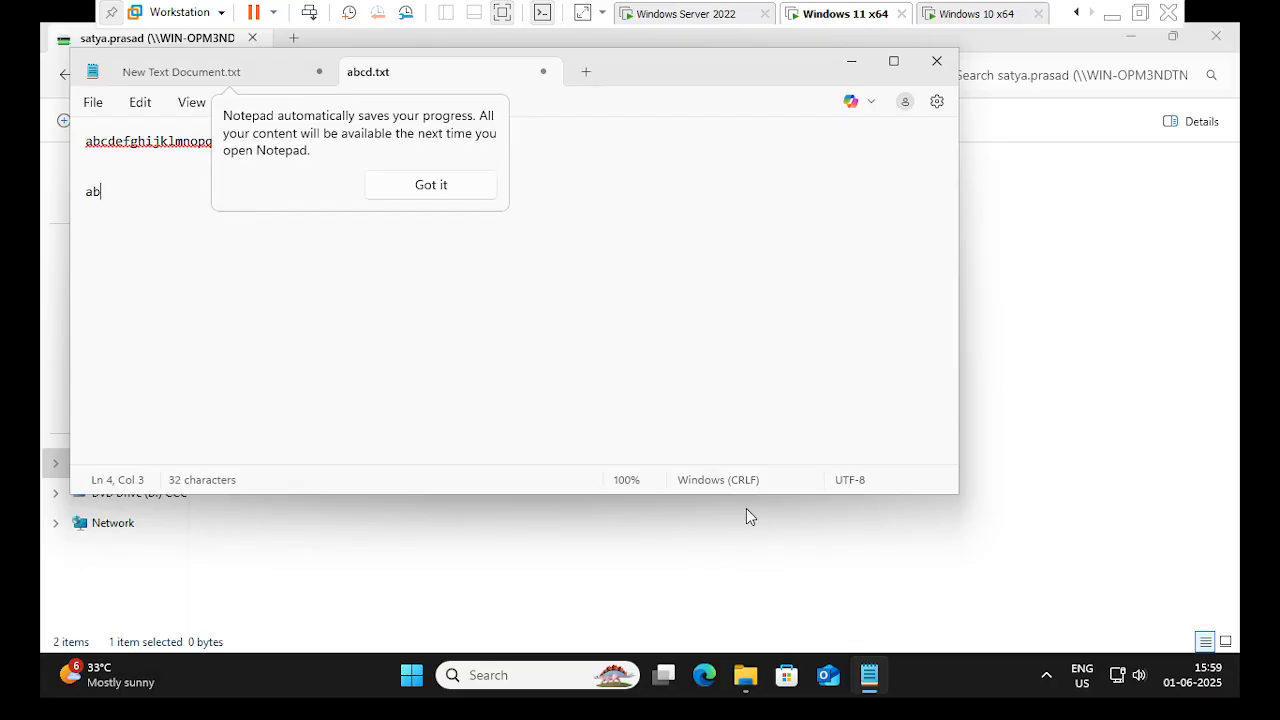
text(cdddi)
key(Return)
text($$$$$$)
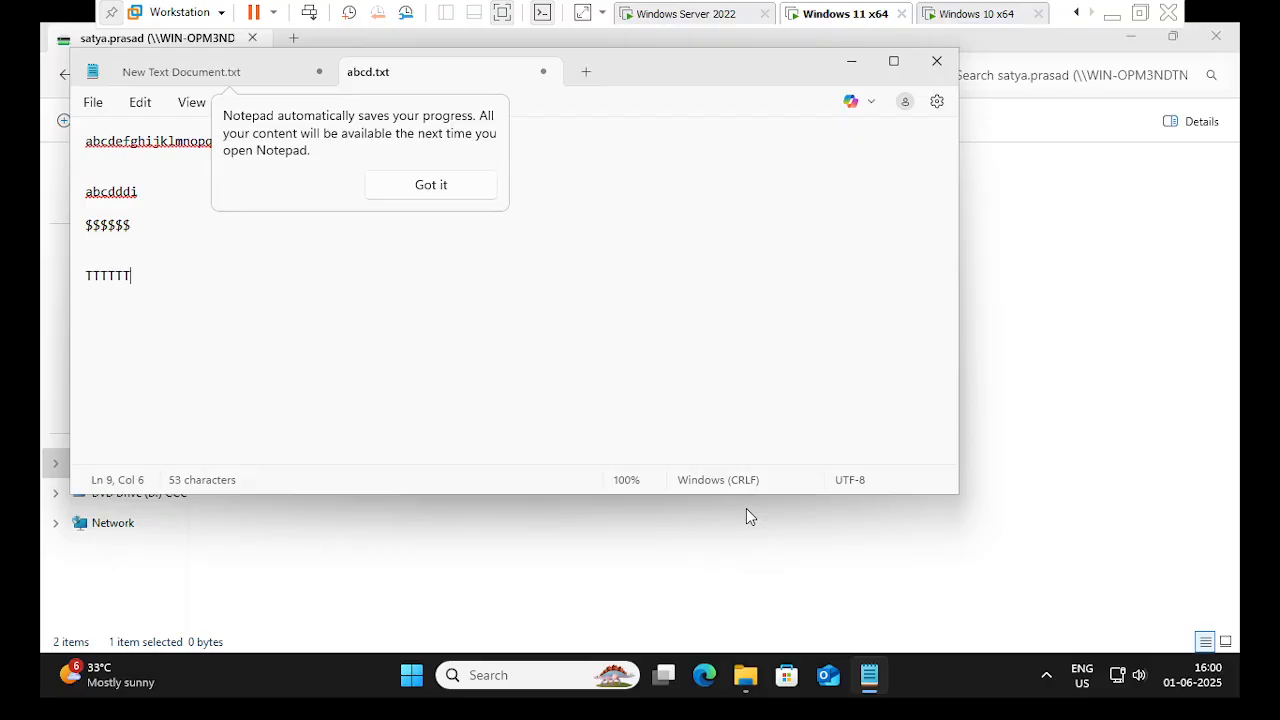
key(Return)
key(Return)
text(AAAAAAA)
key(Return)
key(Return)
- Close Notepad and the Z: drive window, then open a new File Explorer at Home
click(937, 61)
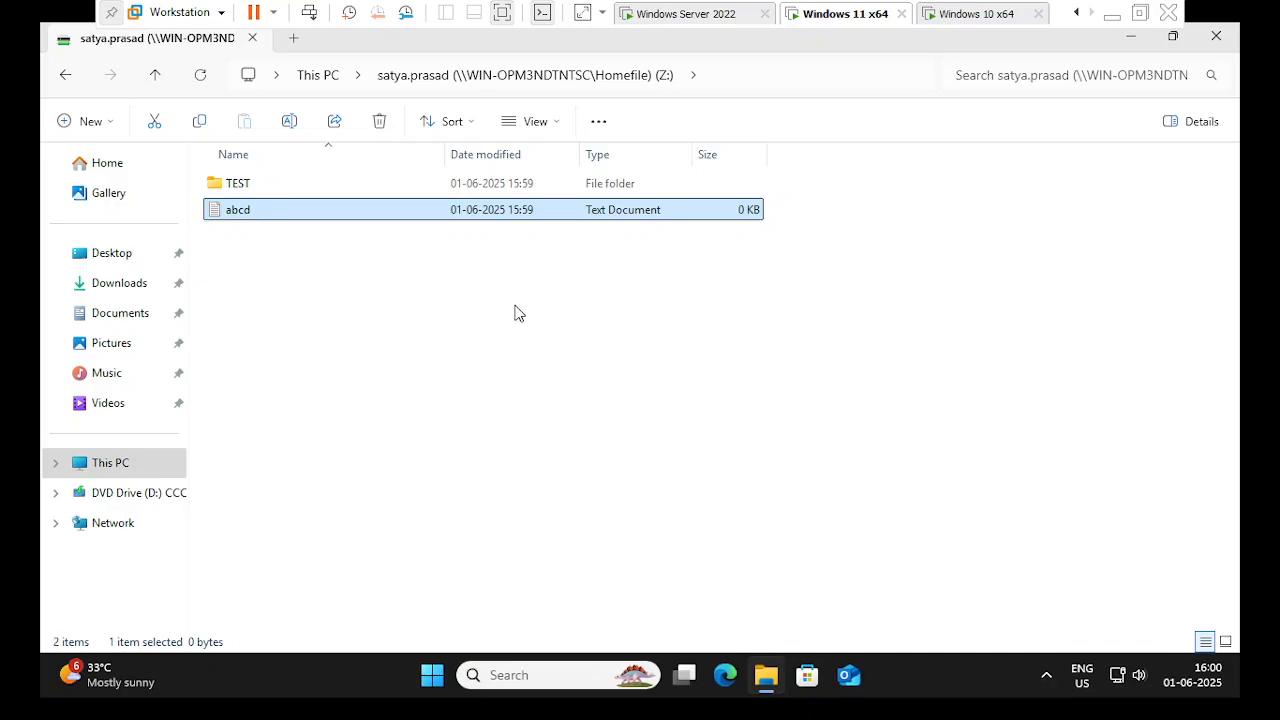
click(1216, 36)
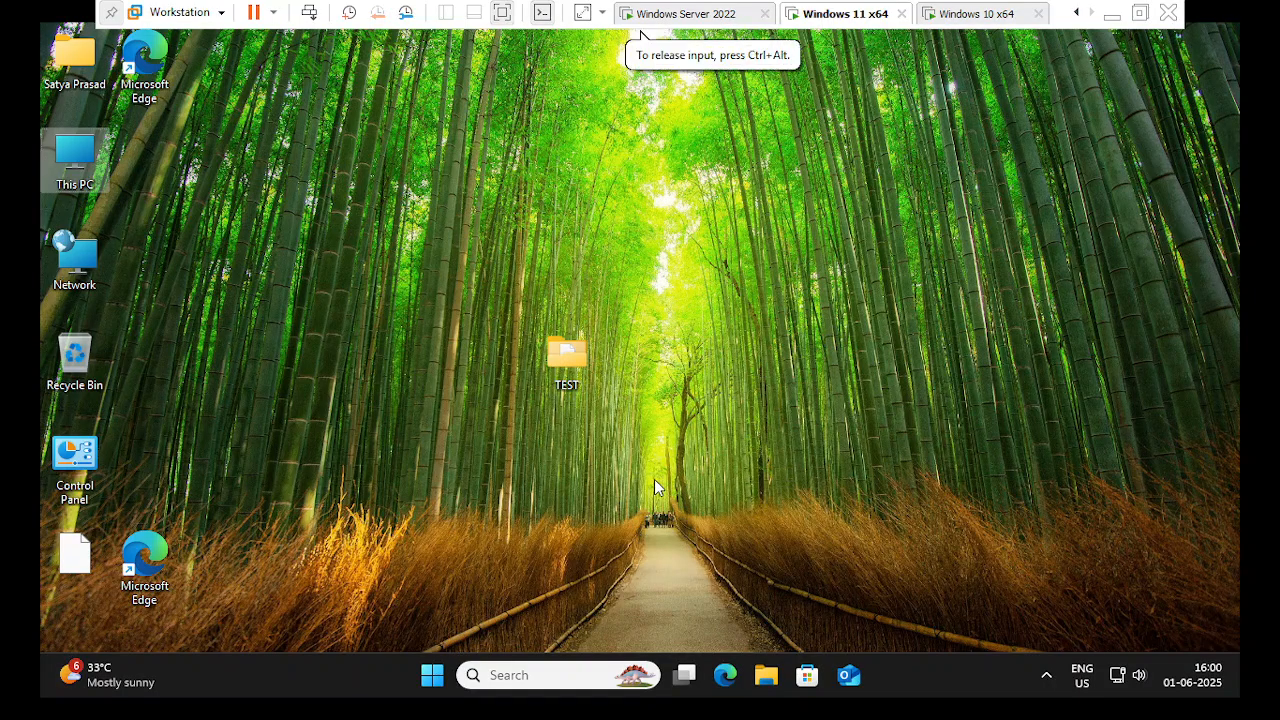
key(super+e)
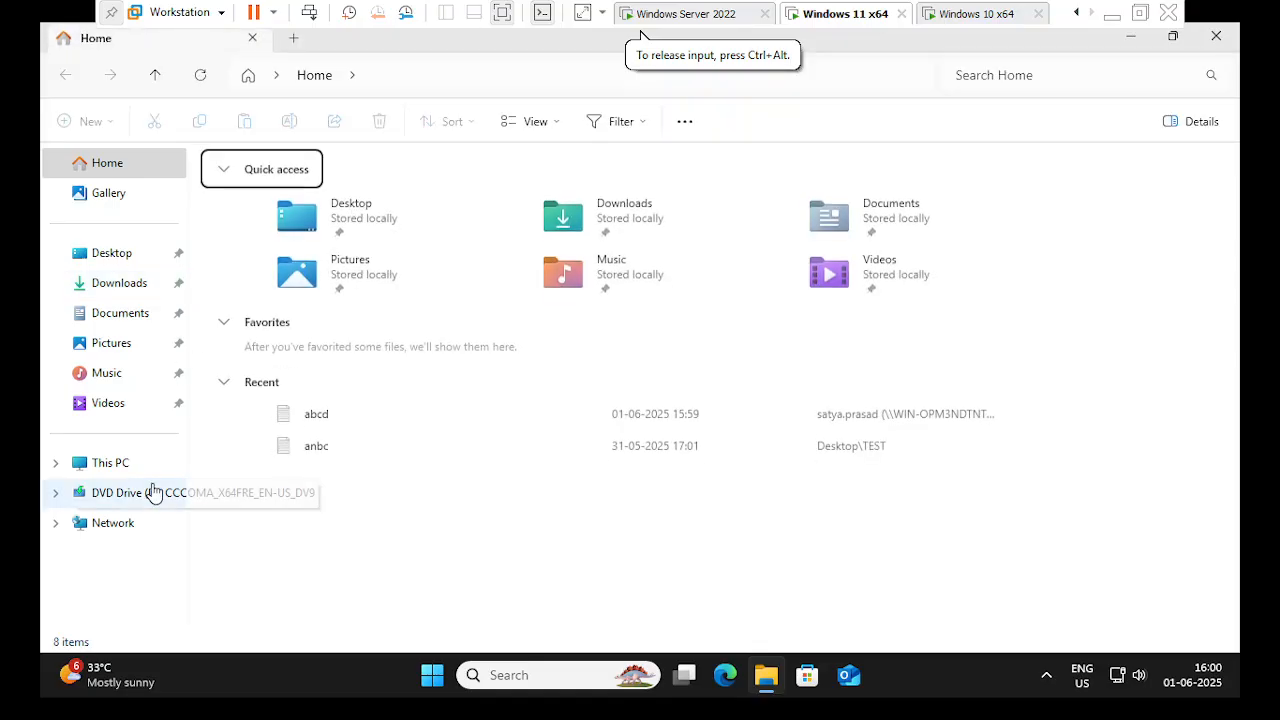
- From This PC, open the Z: drive and create a bitmap image named New Bitmap image
click(88, 465)
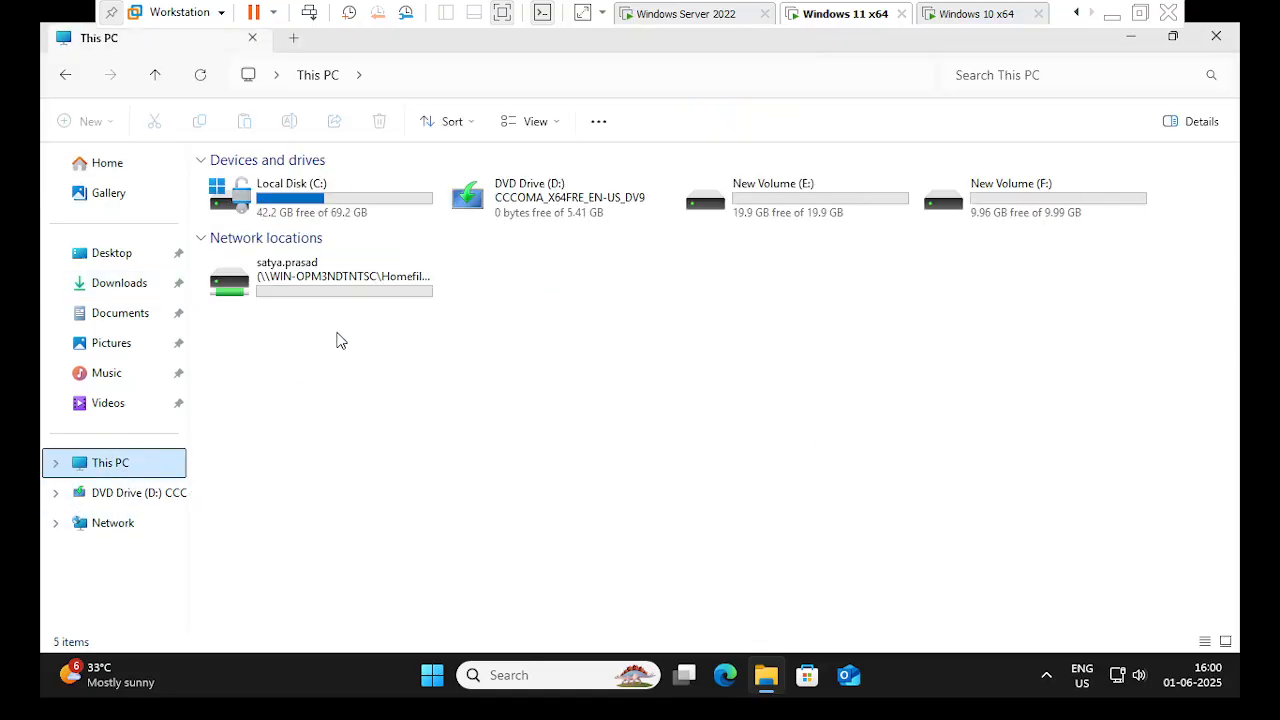
double_click(334, 288)
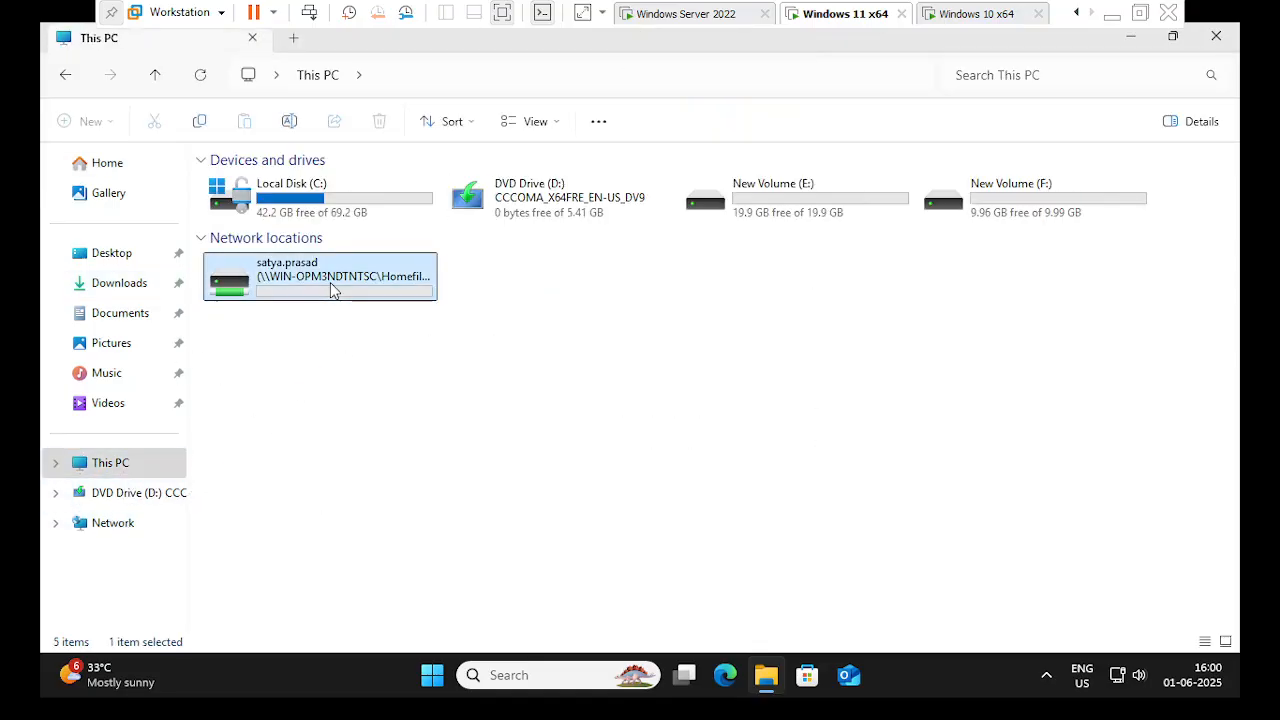
right_click(623, 368)
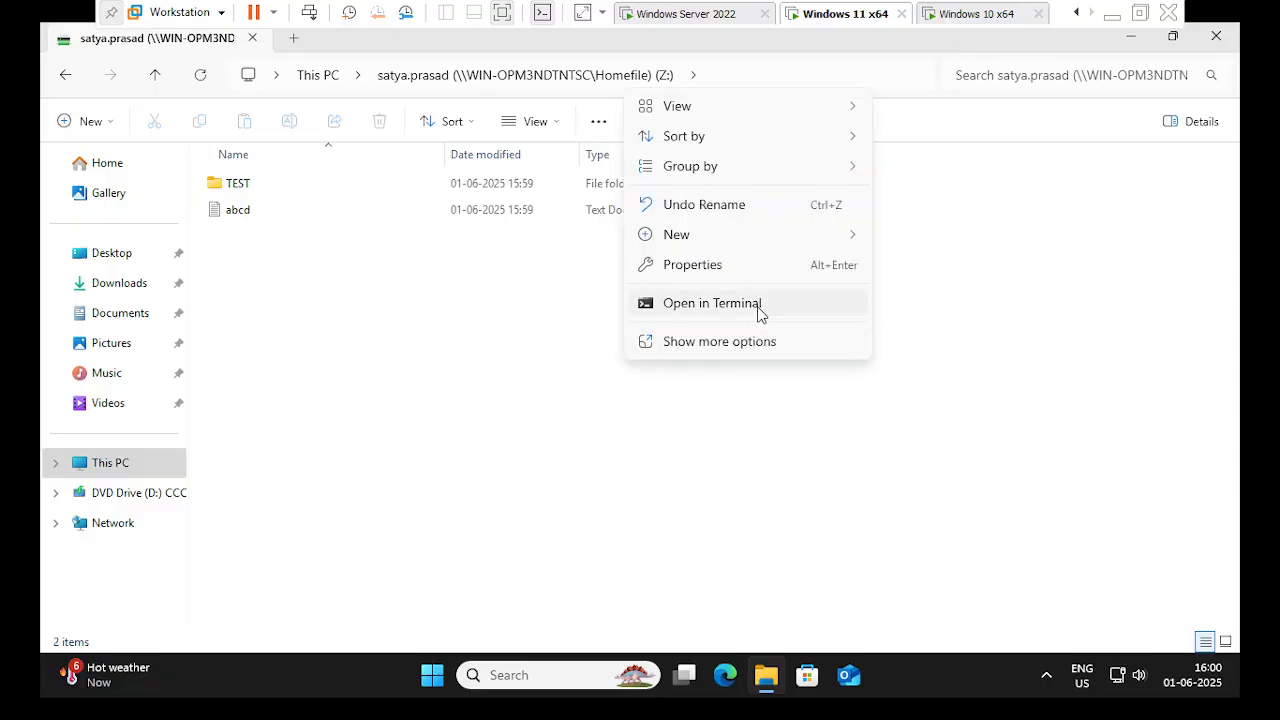
mouse_move(866, 240)
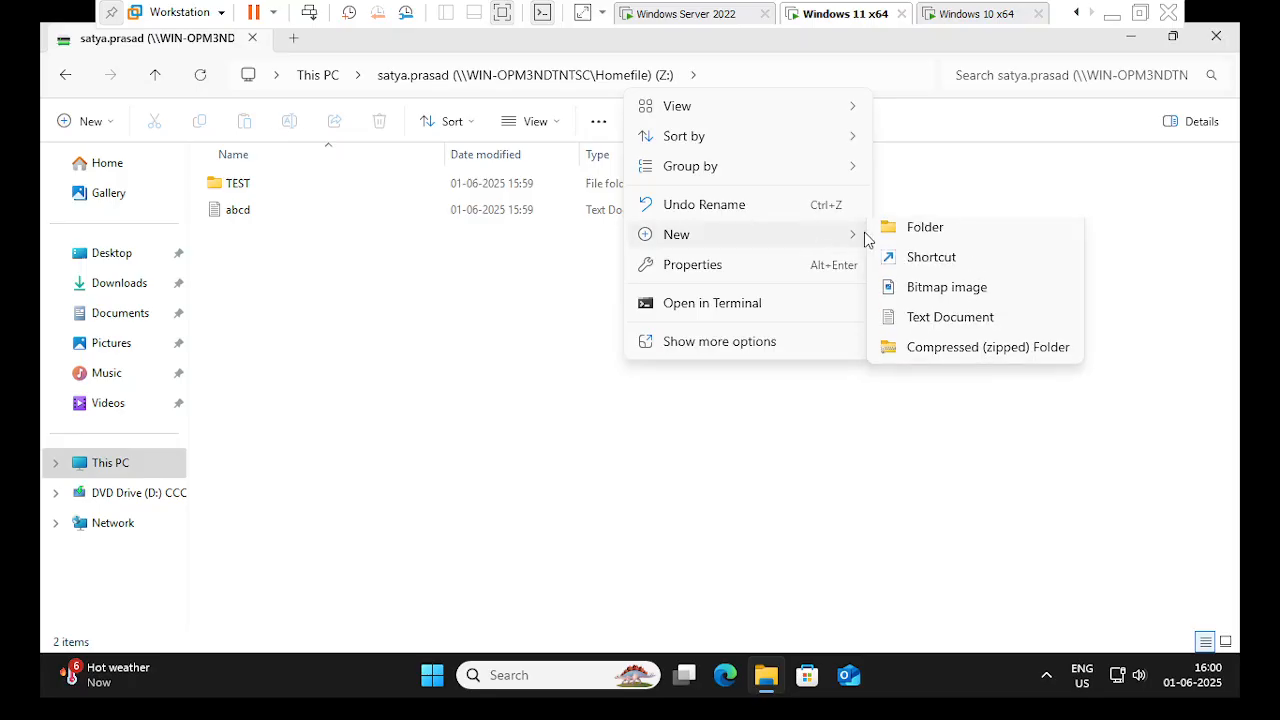
click(961, 298)
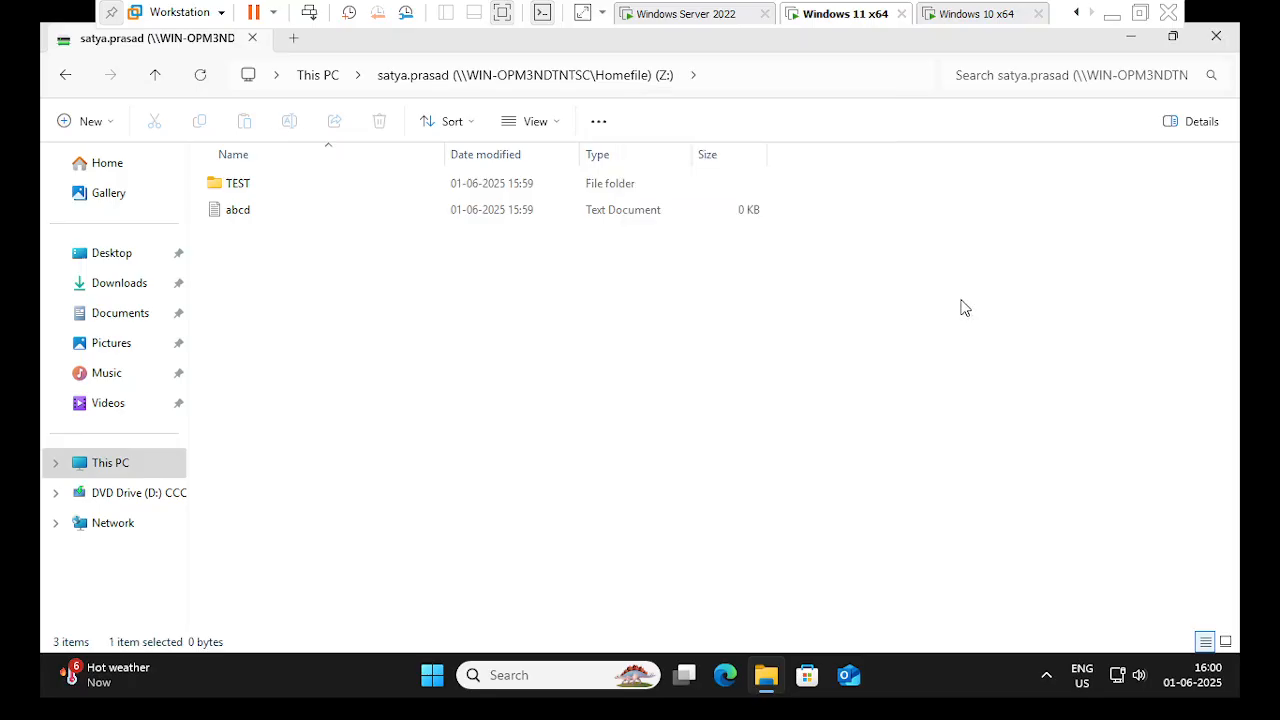
click(565, 354)
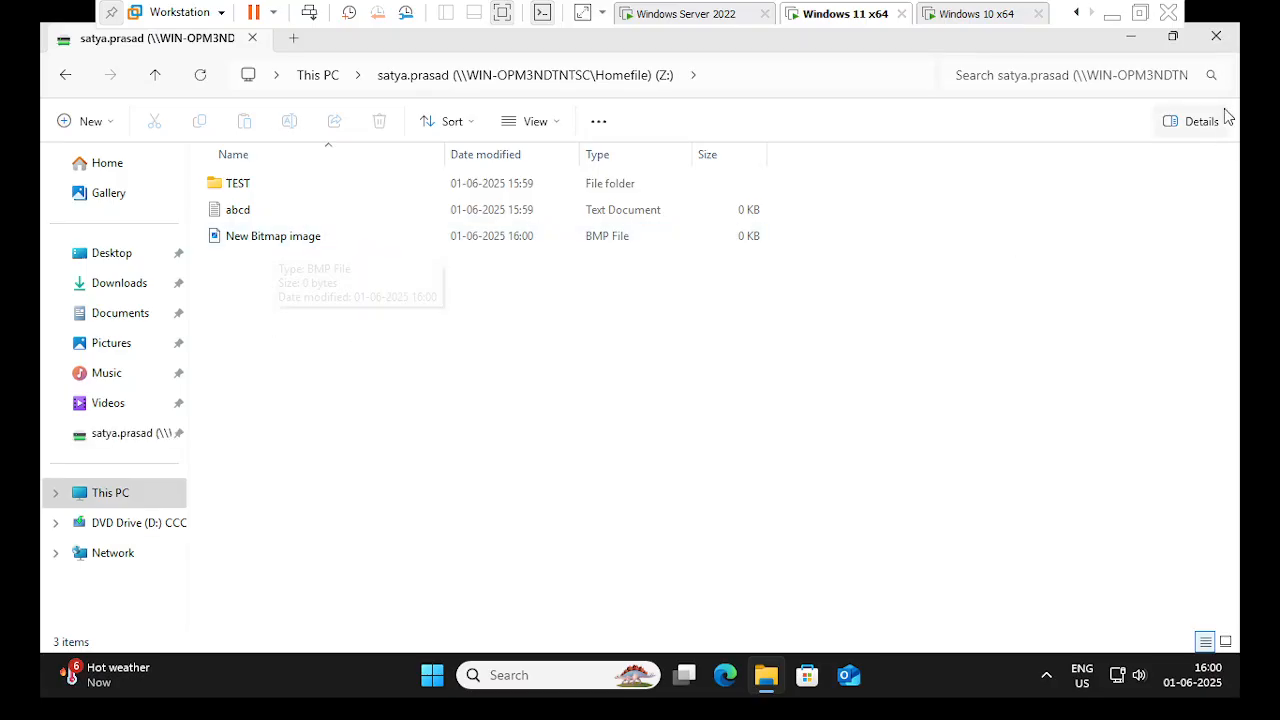
click(678, 13)
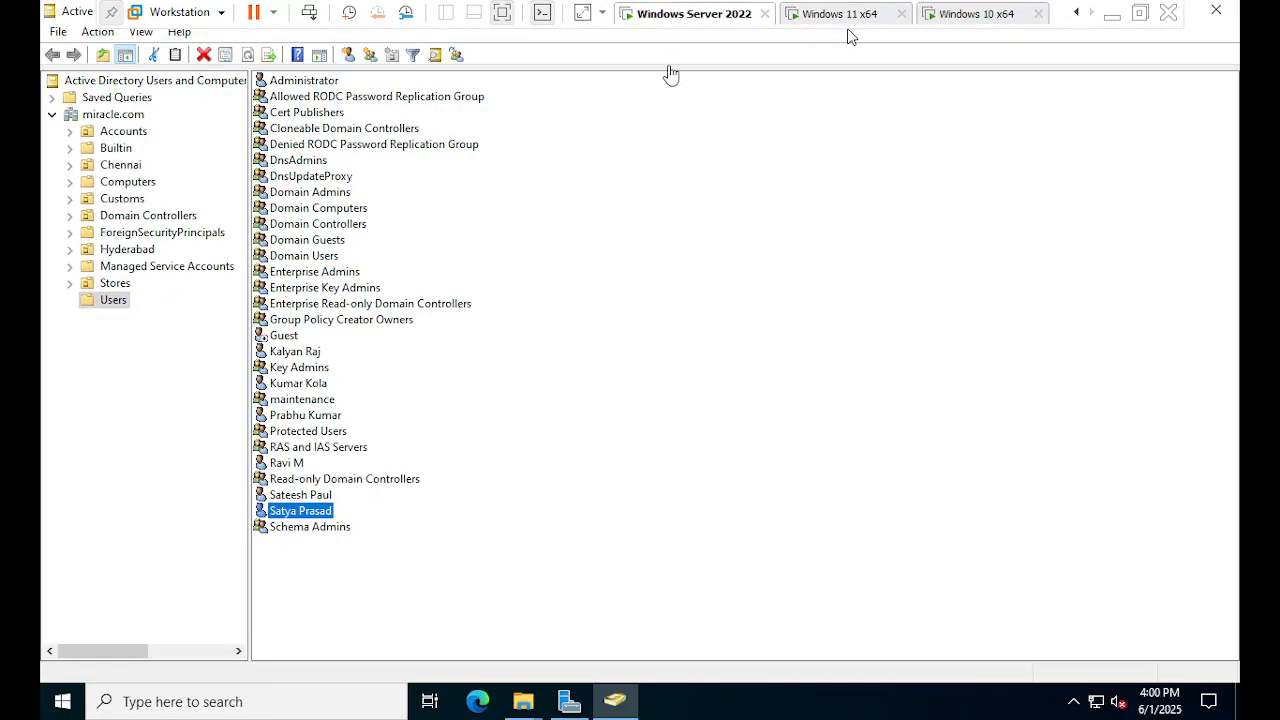
mouse_move(537, 700)
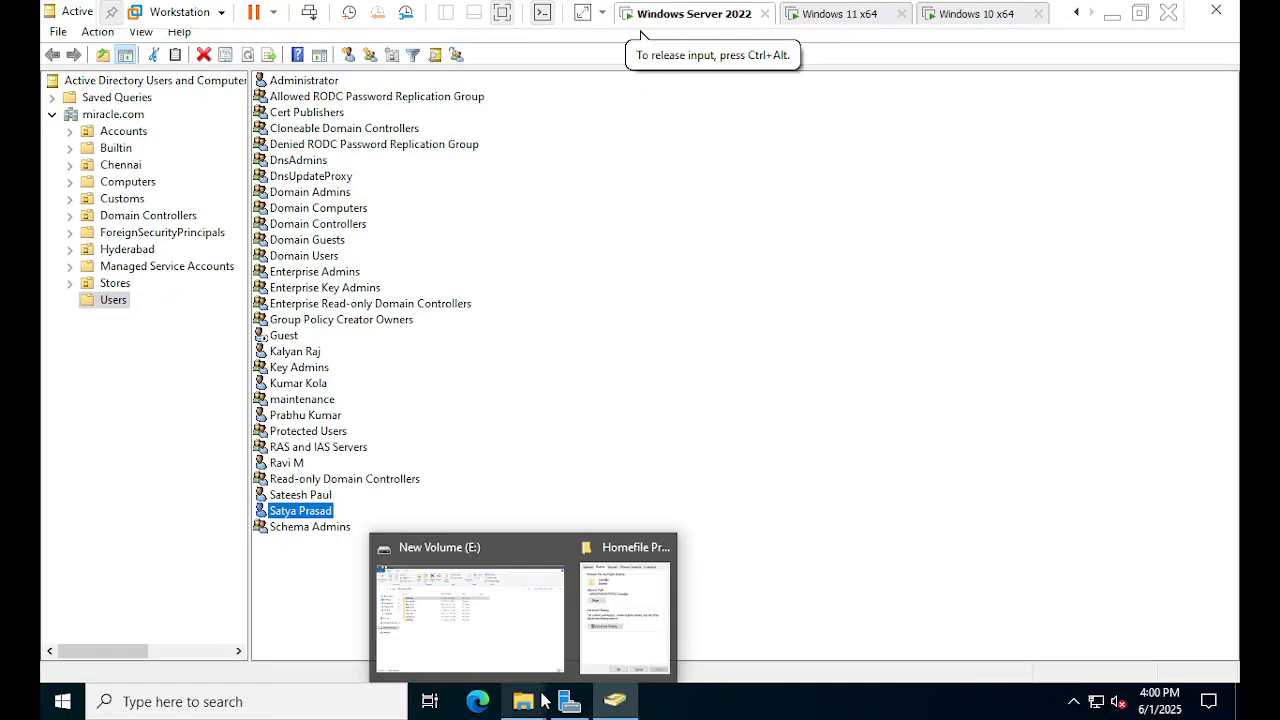
click(514, 663)
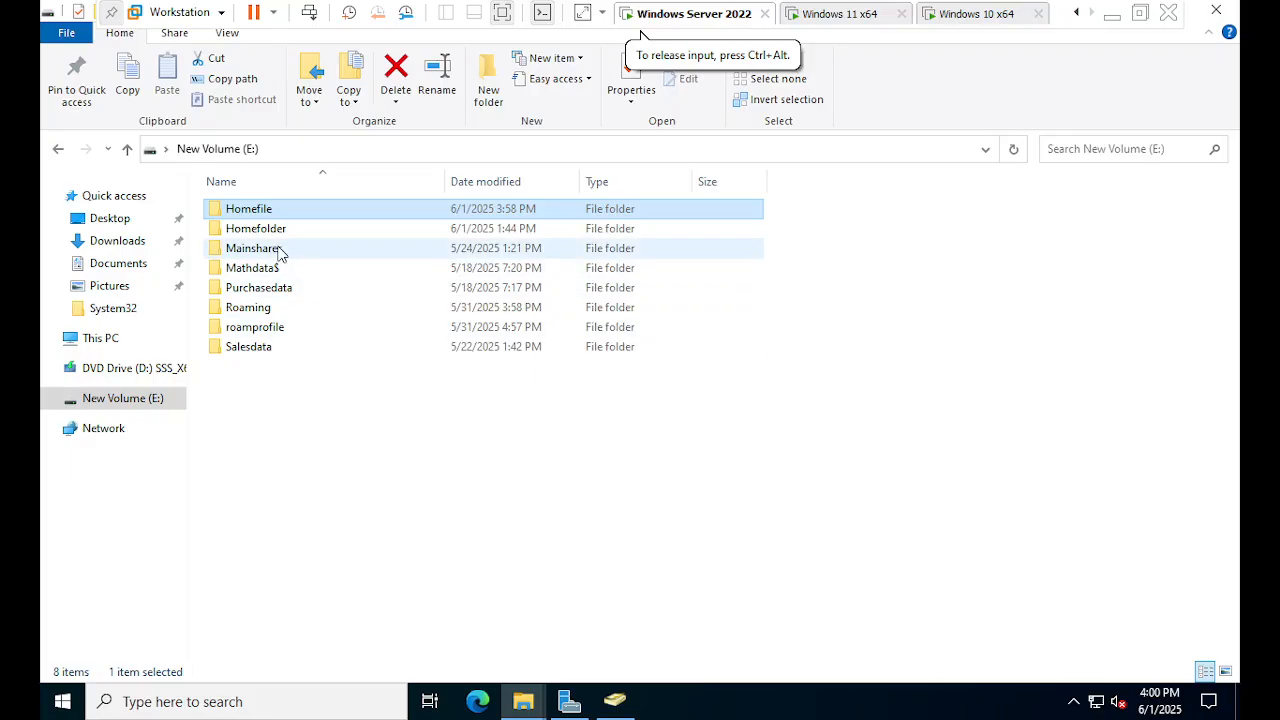
double_click(317, 208)
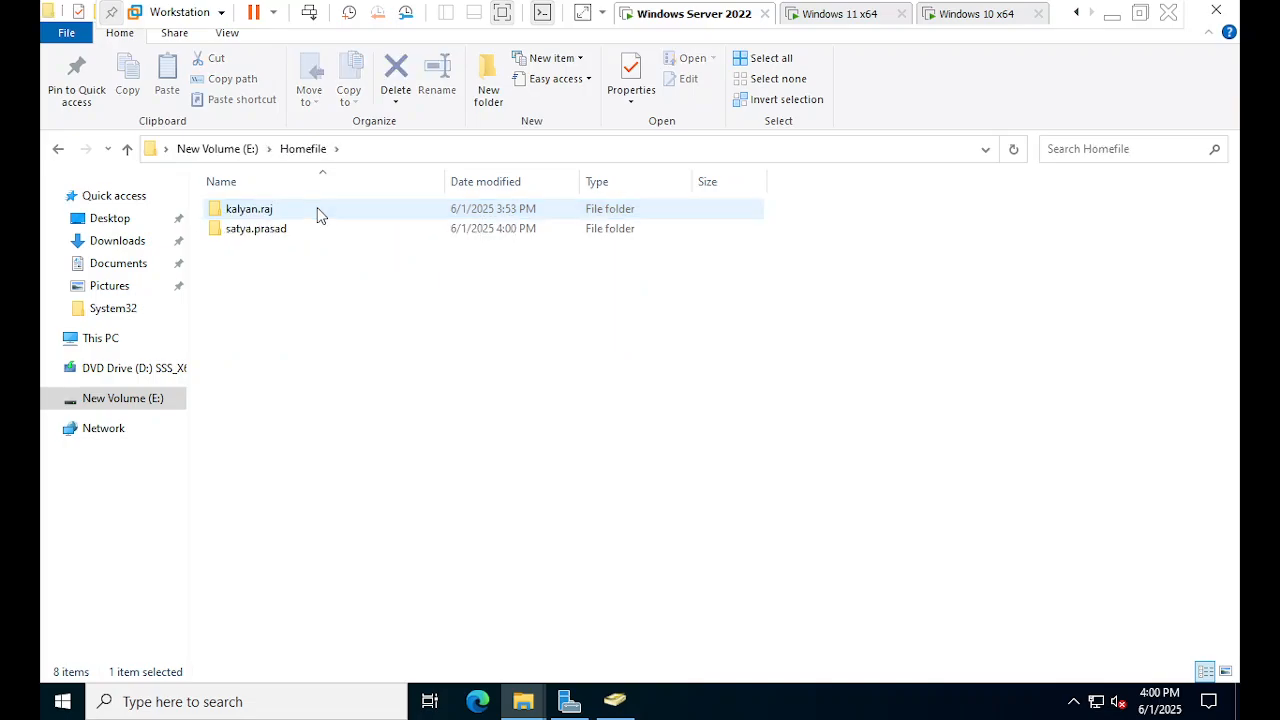
double_click(272, 240)
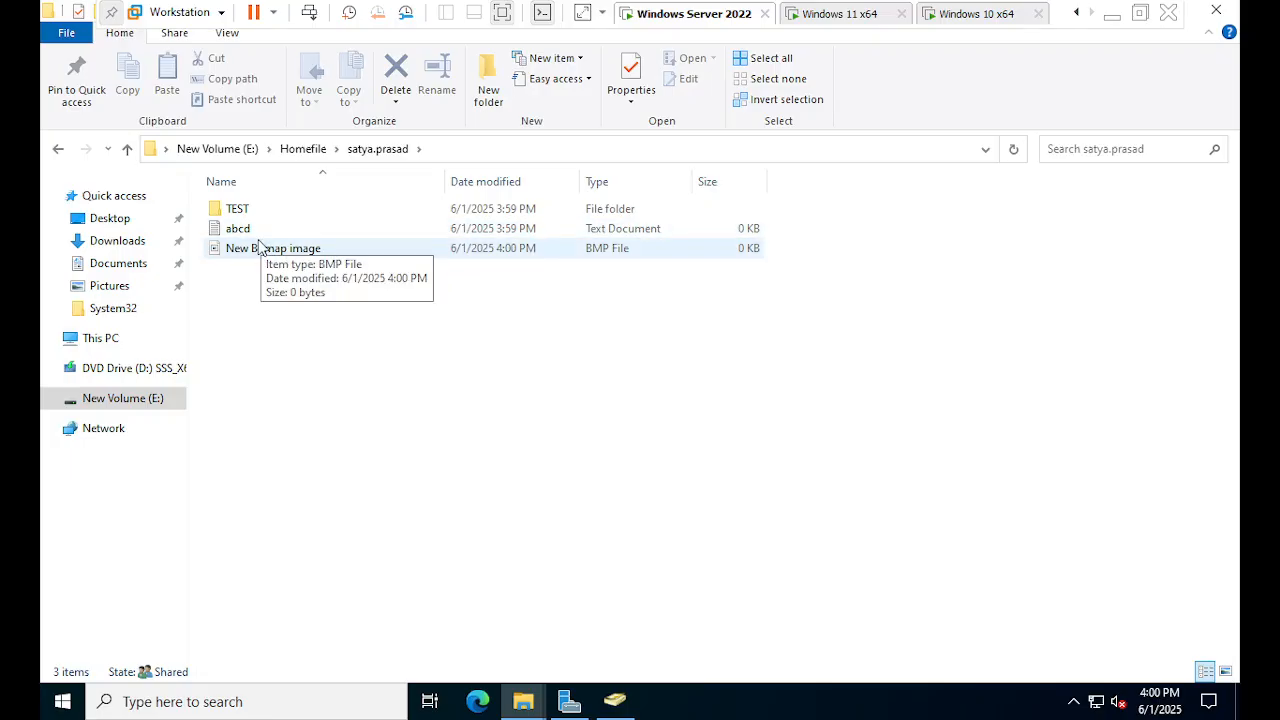
click(289, 250)
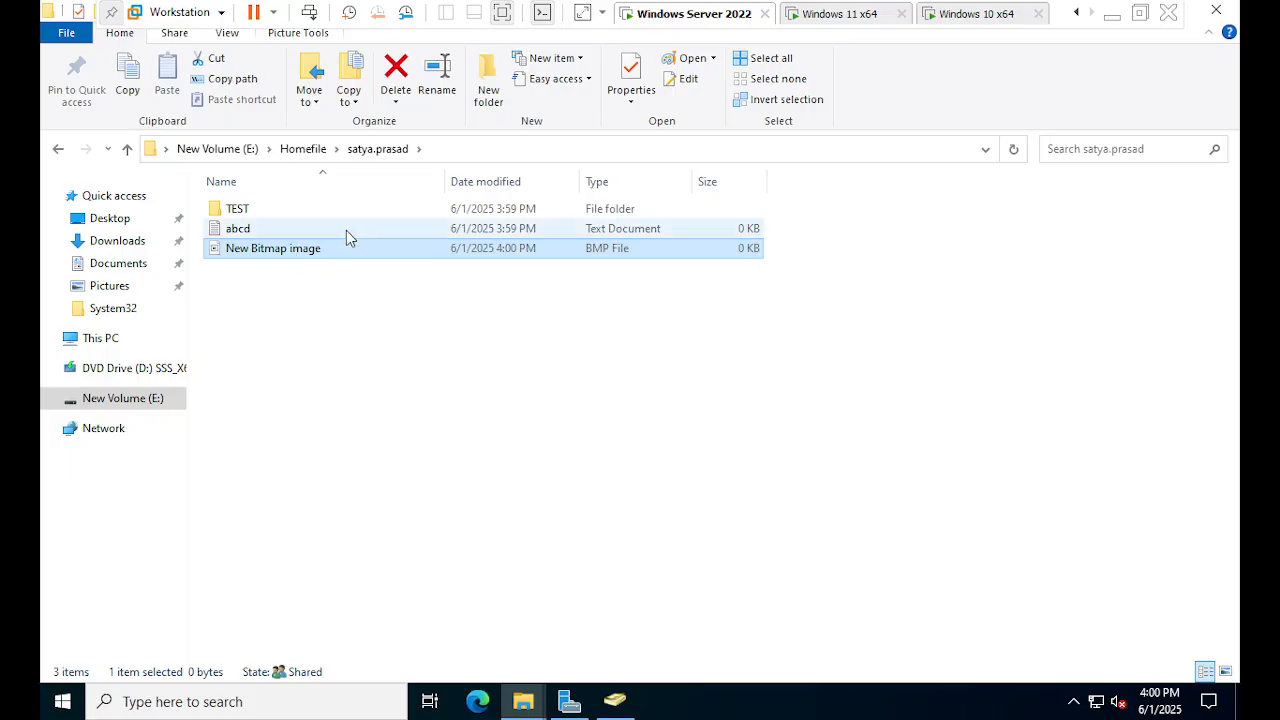
double_click(238, 229)
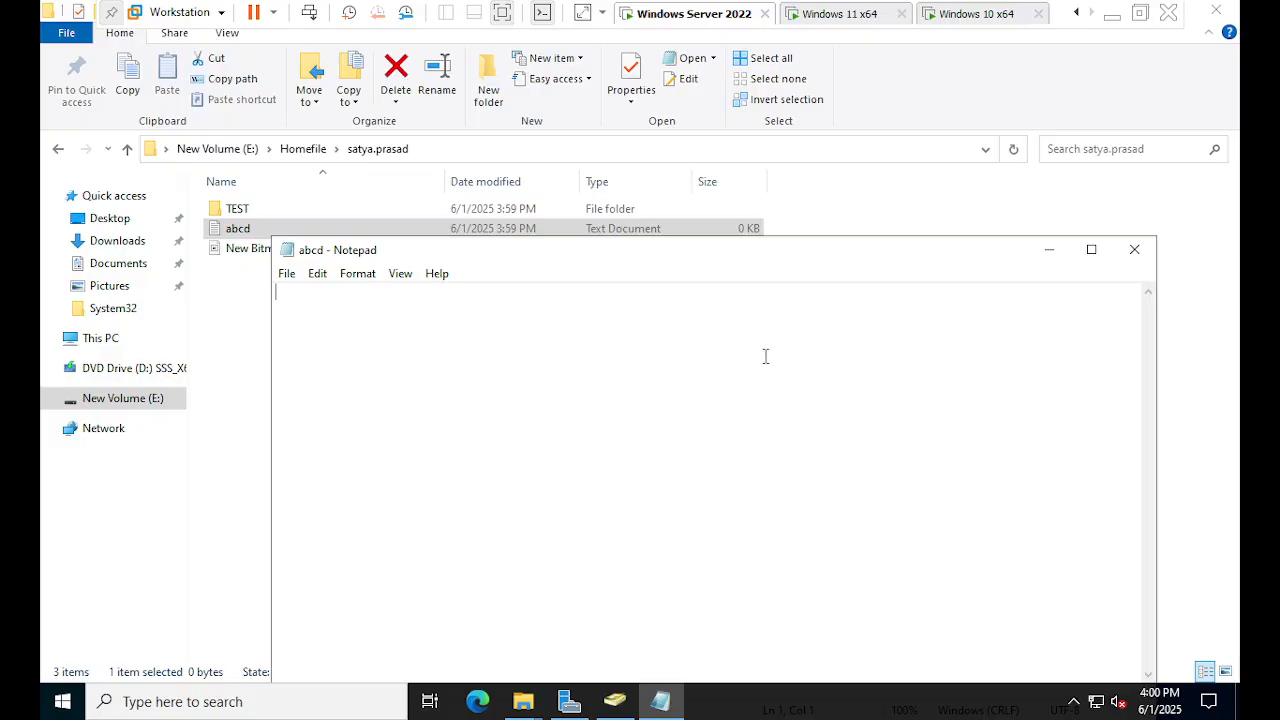
double_click(273, 212)
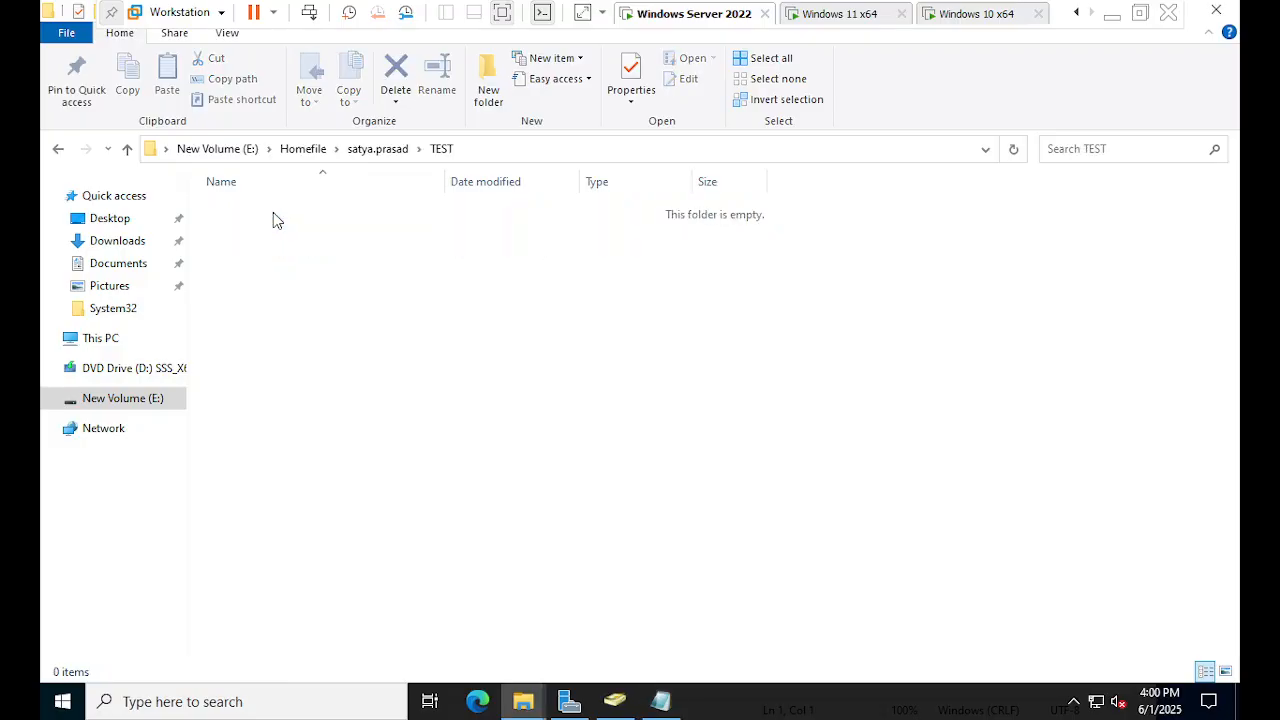
click(377, 149)
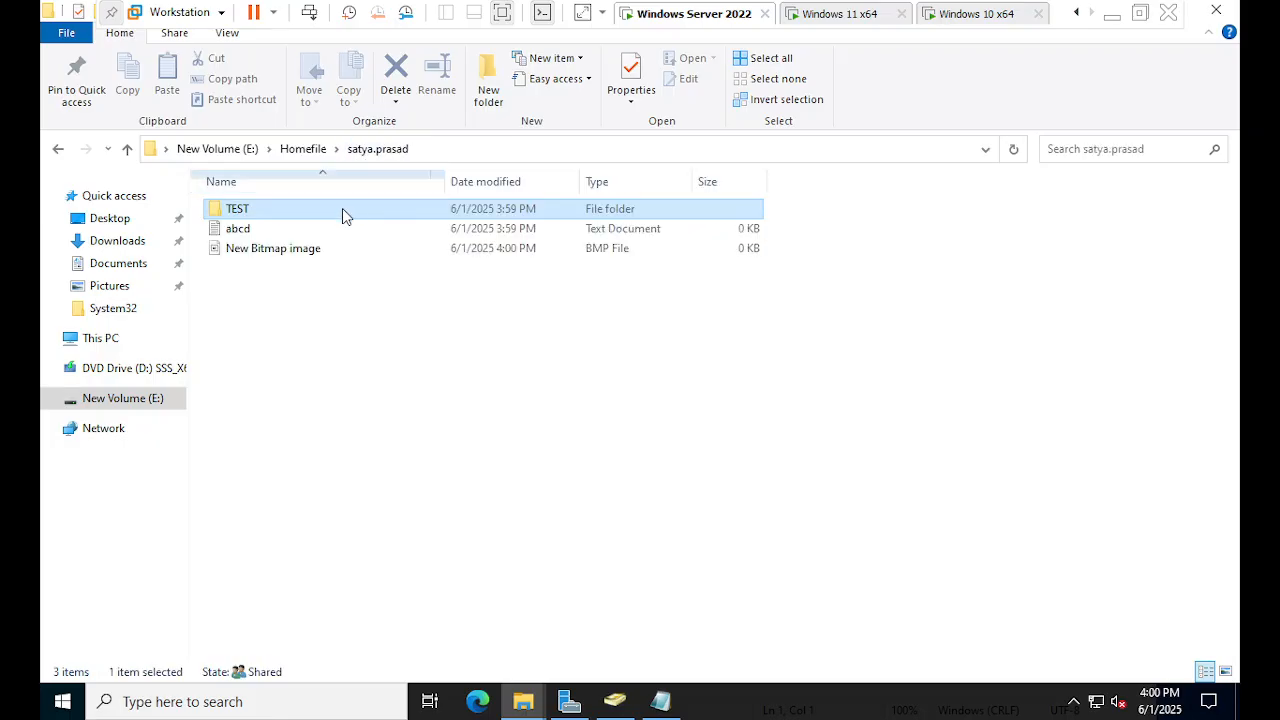
double_click(298, 228)
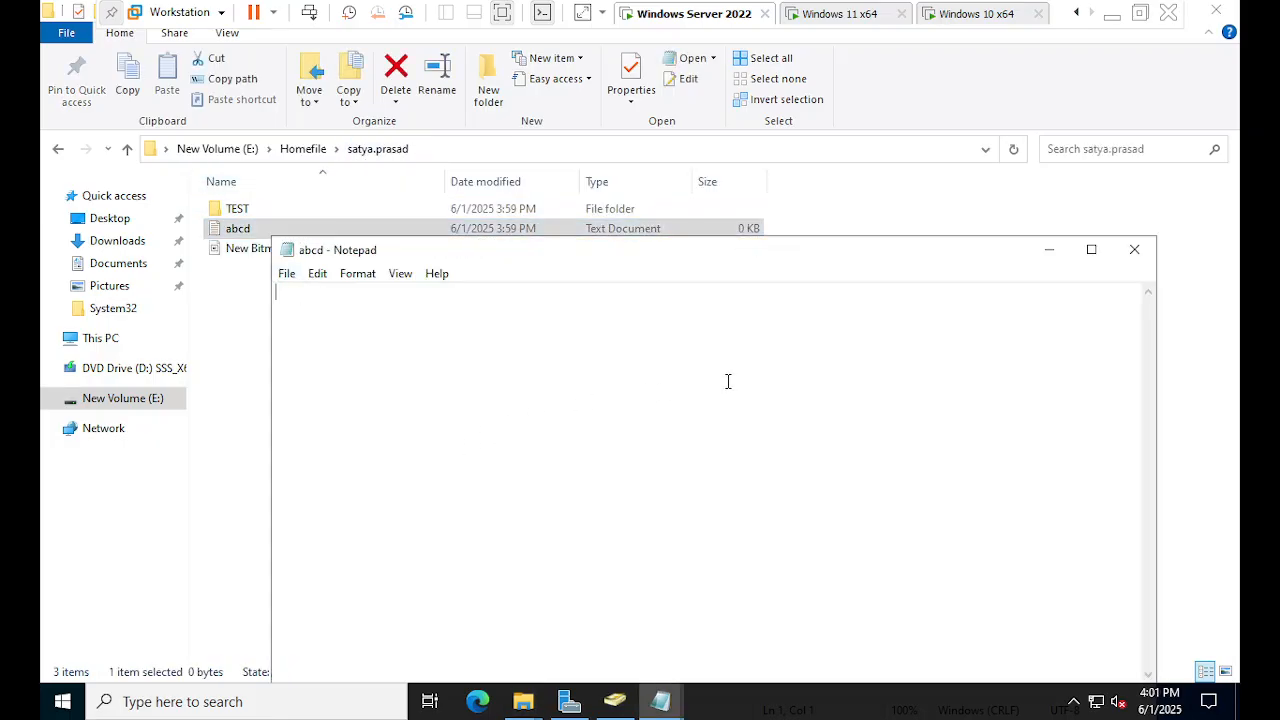
click(1135, 249)
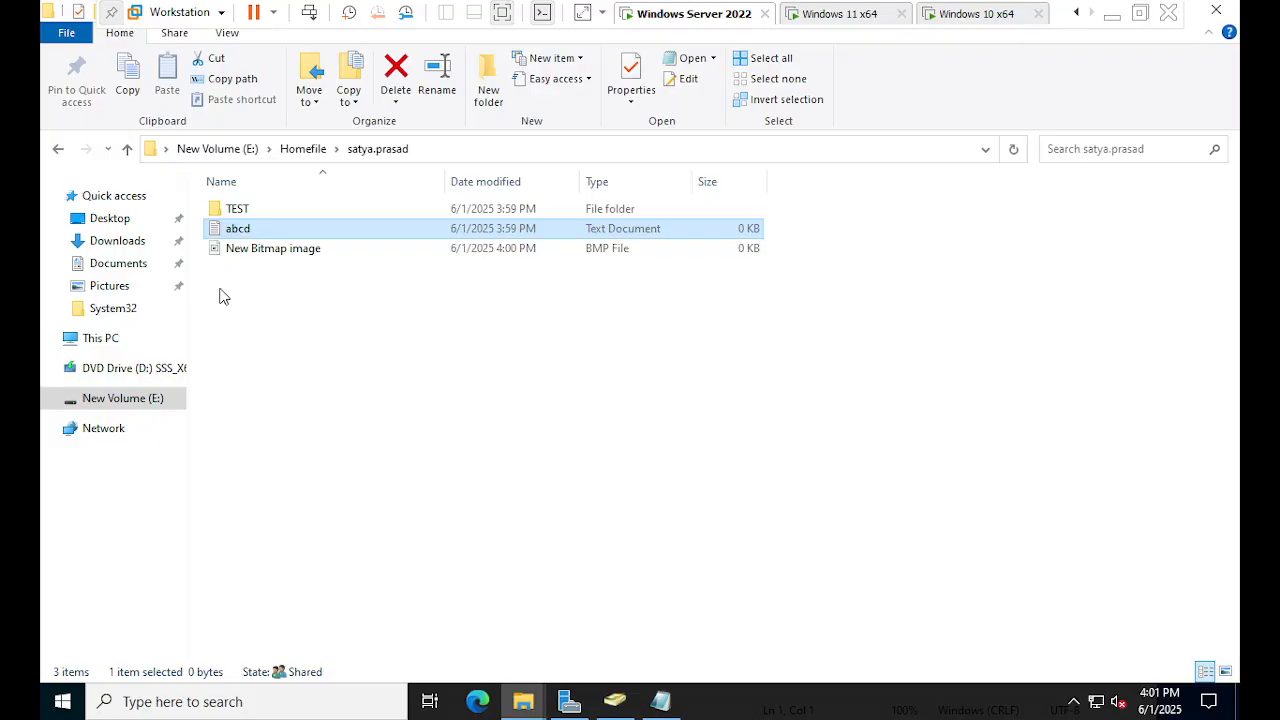
- Browse from E: into Homefile and the users' home folders, then close the server's File Explorer
click(284, 152)
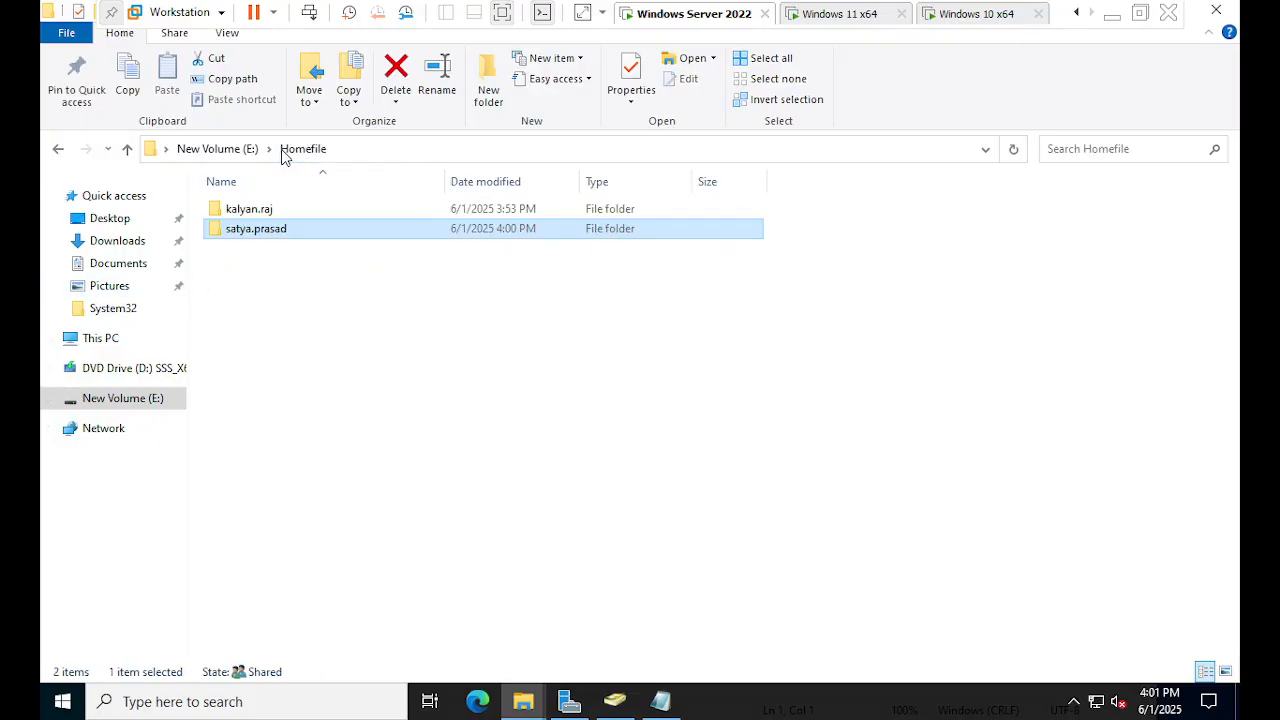
click(217, 149)
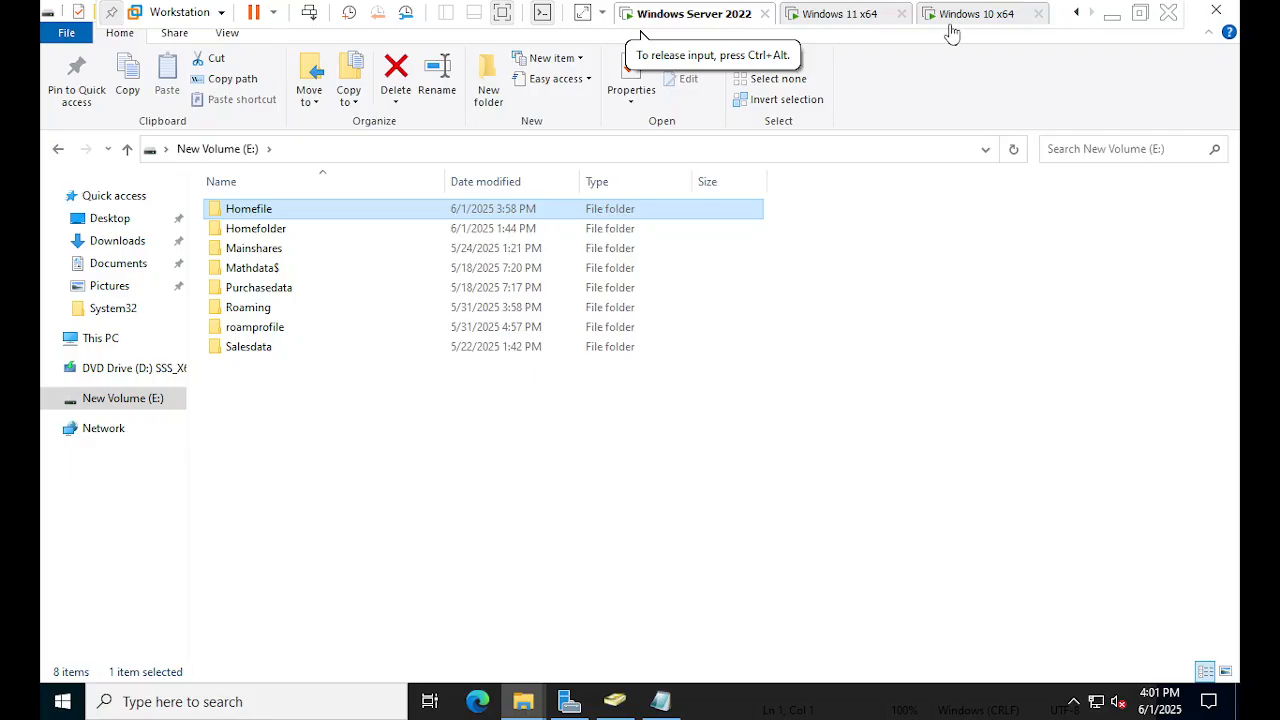
double_click(321, 213)
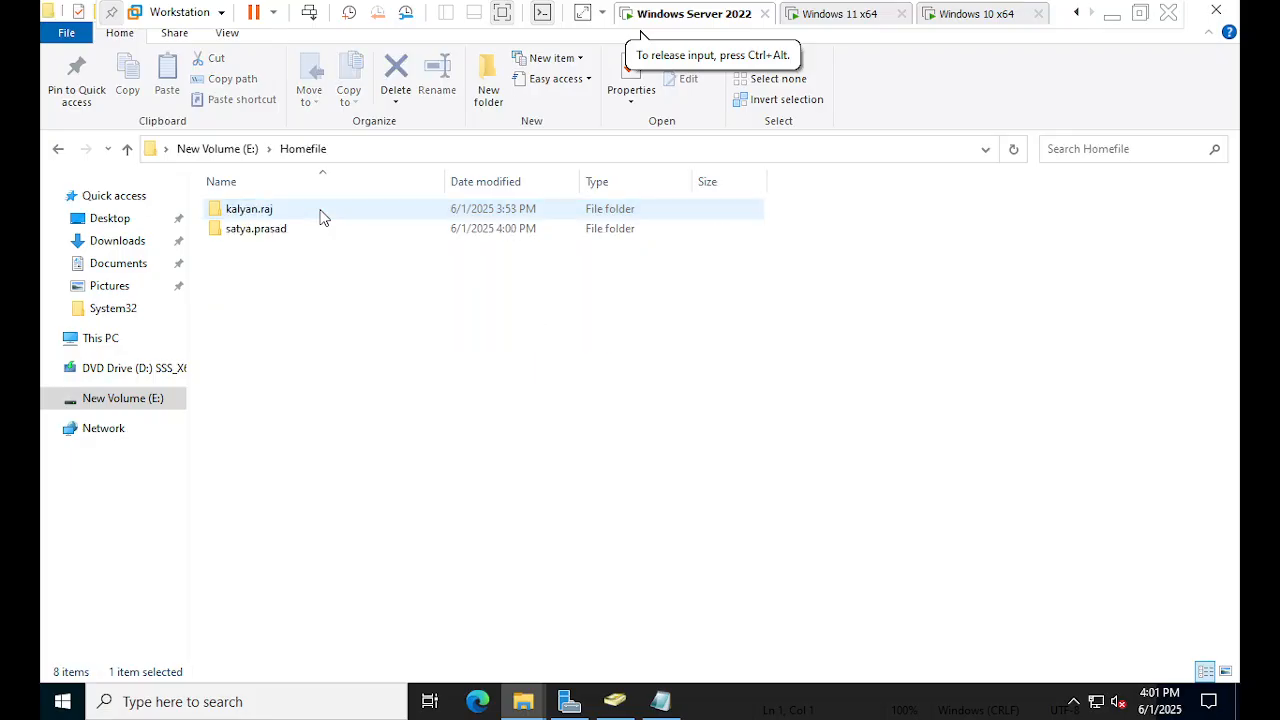
click(272, 230)
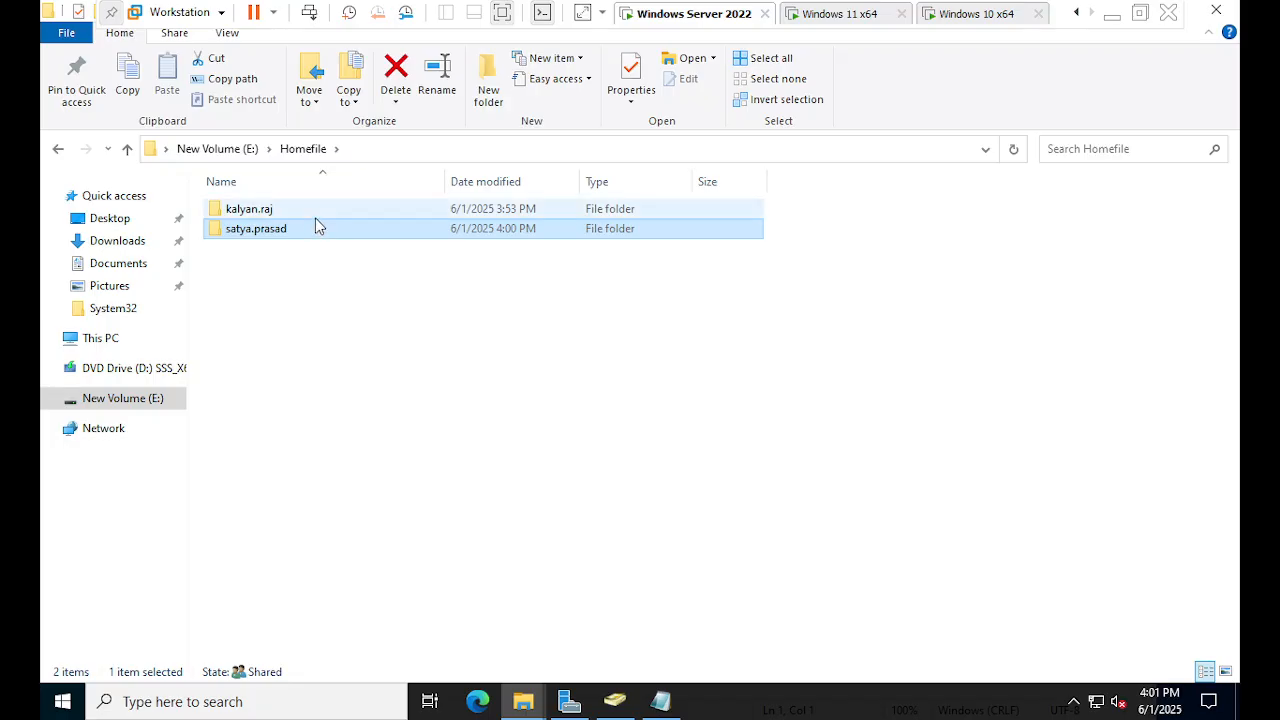
double_click(389, 209)
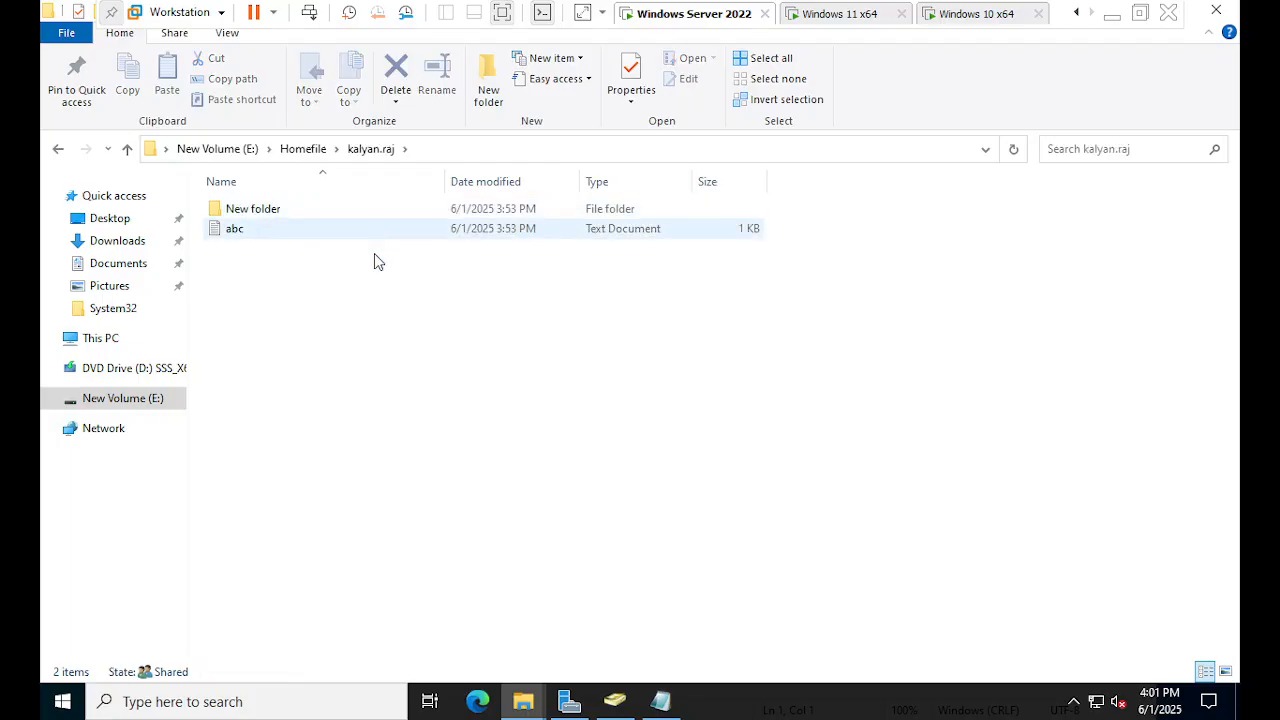
click(306, 150)
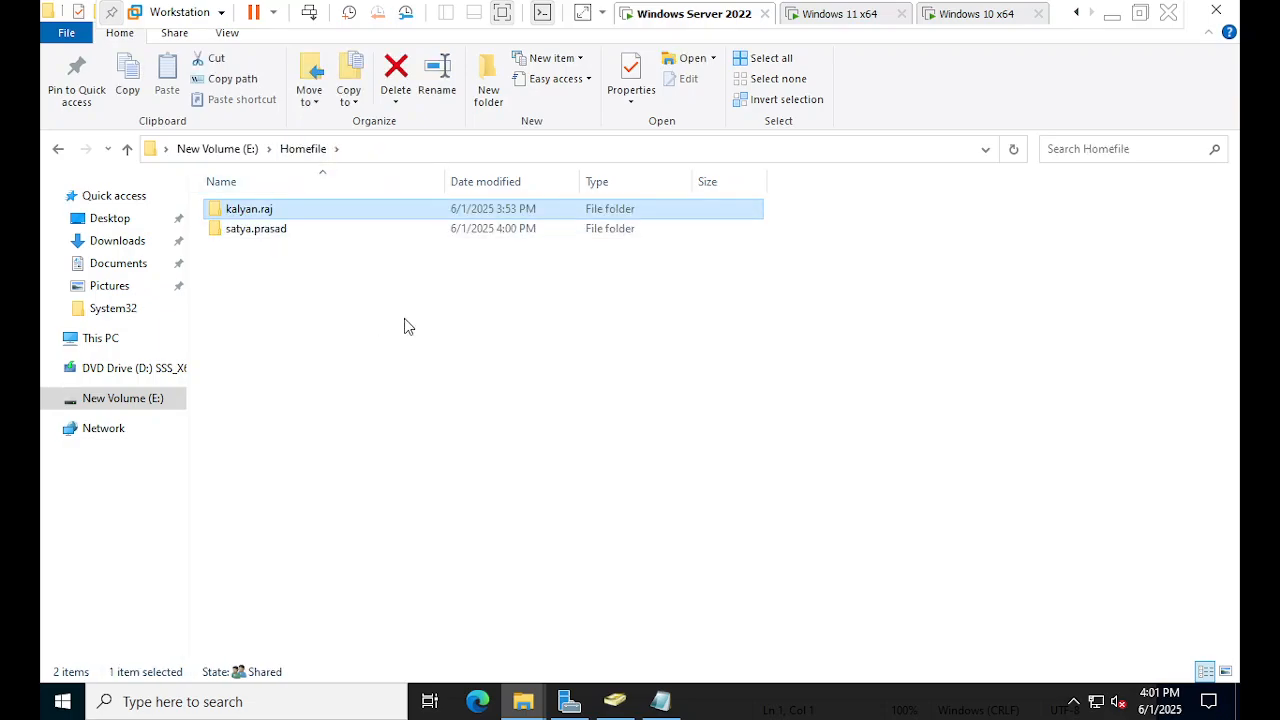
click(1226, 12)
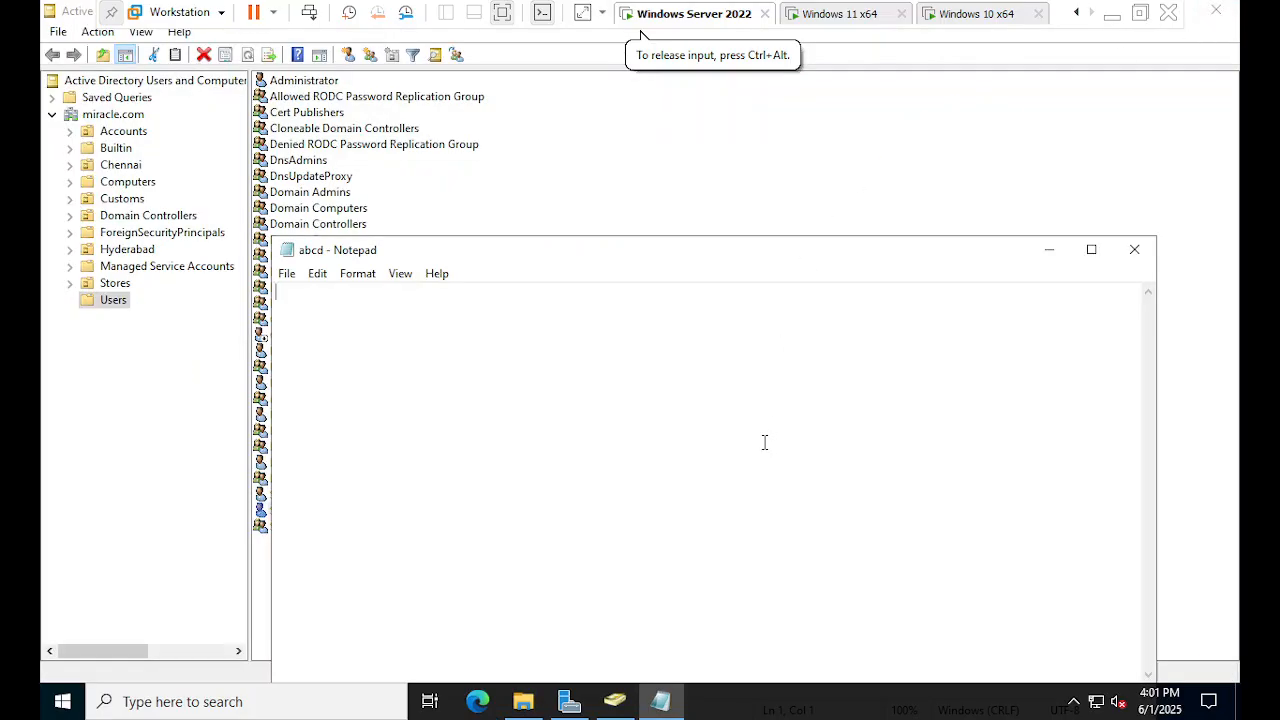
- Close the abcd note, try the Windows 10 VM's sign-in options, then return to Windows Server 2022
click(1134, 251)
click(972, 13)
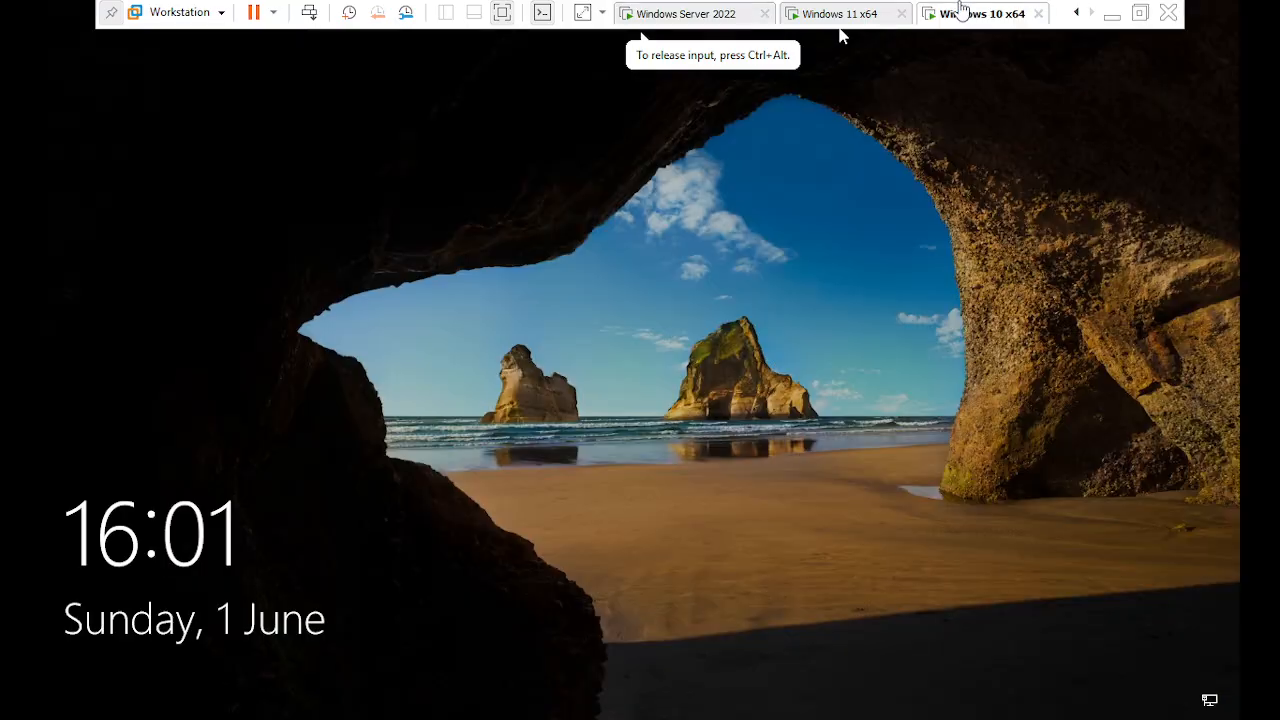
click(650, 352)
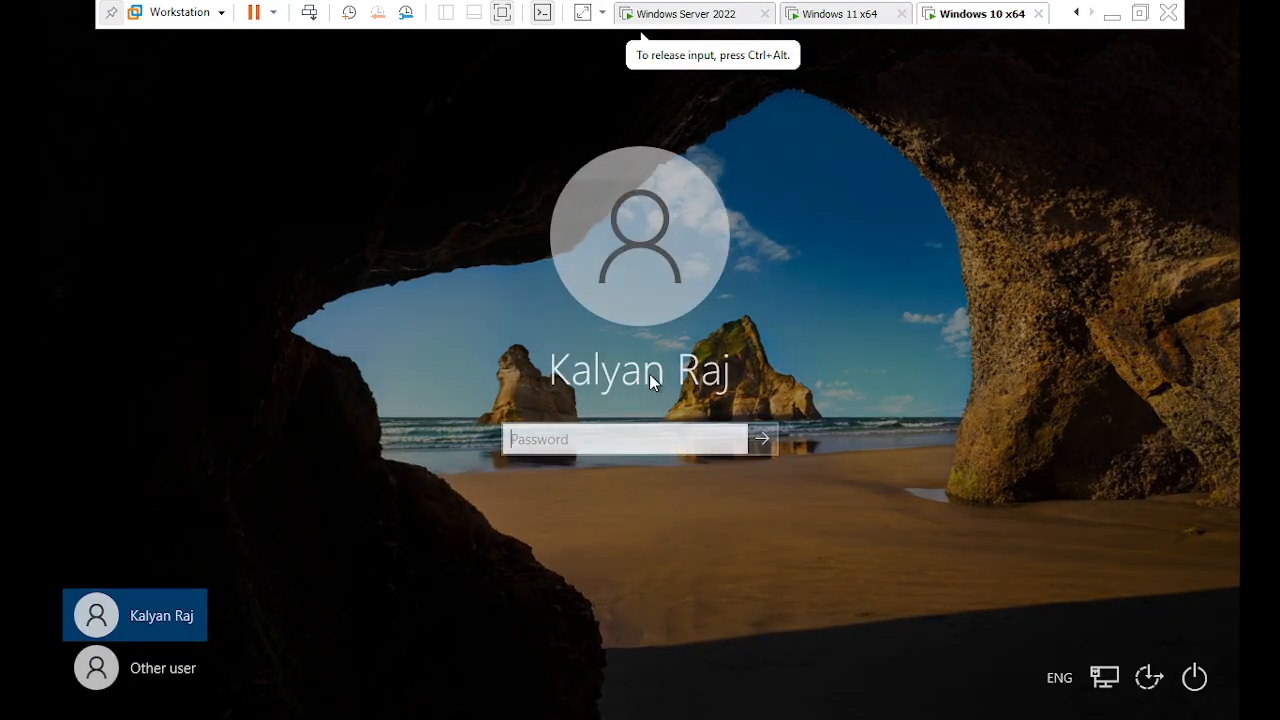
click(168, 671)
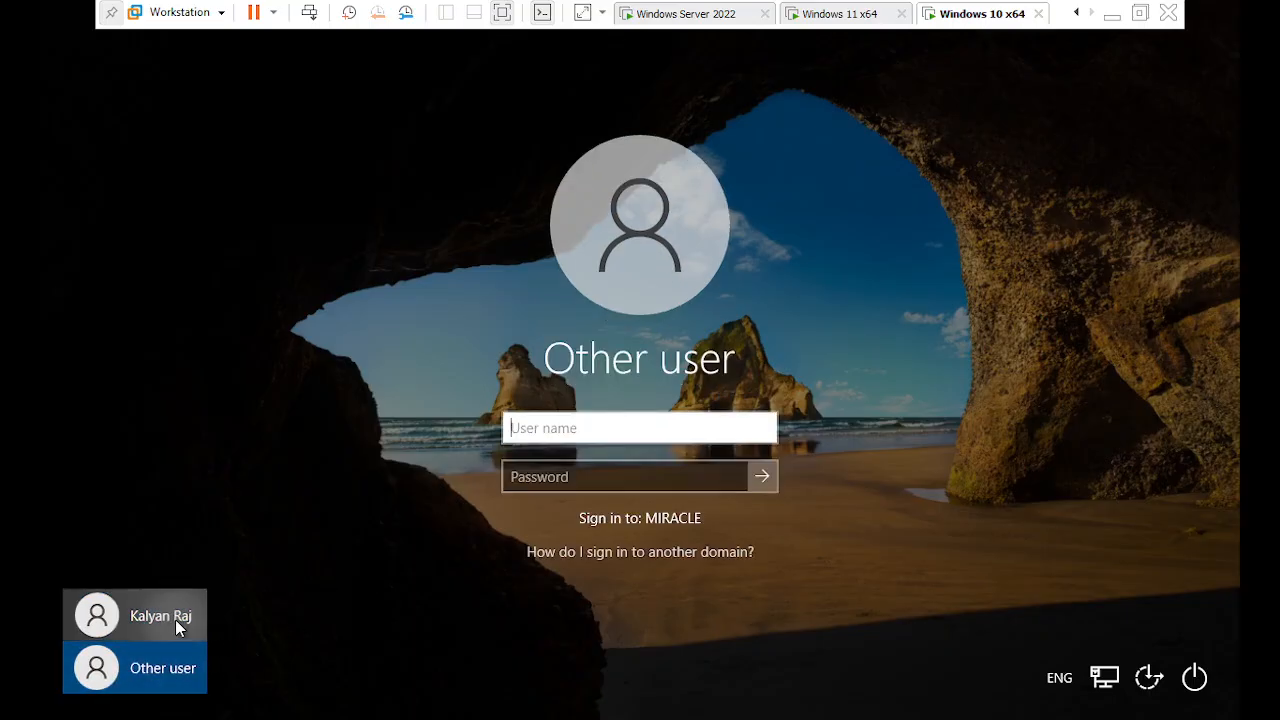
click(175, 619)
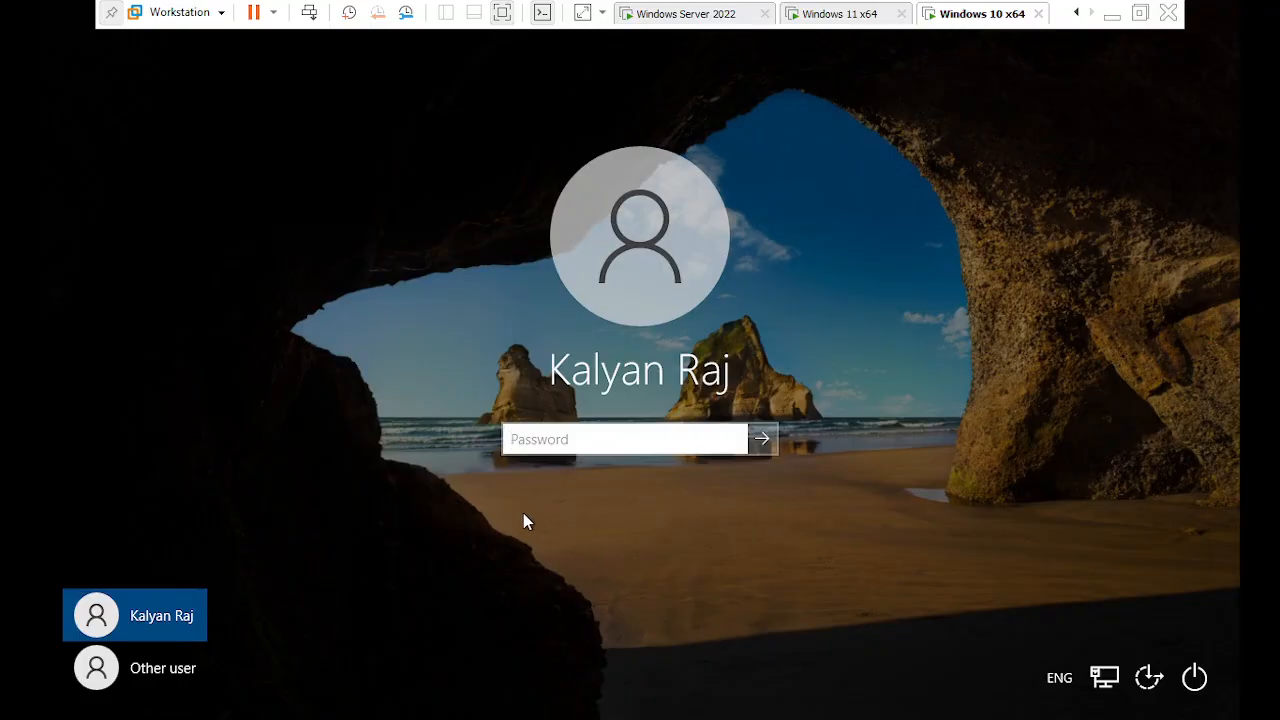
click(866, 18)
click(1002, 20)
click(683, 14)
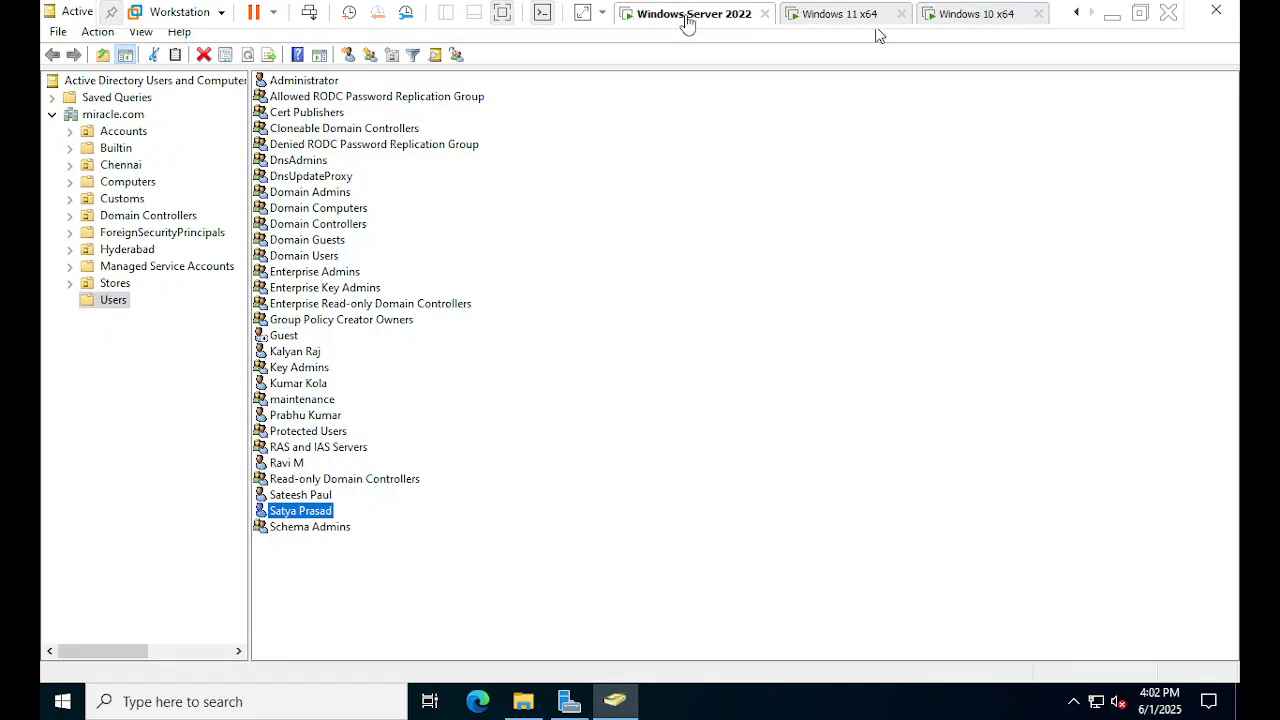
- Minimise VMware and the PowerPoint deck to reveal the desktop, then show hidden tray icons
click(1003, 17)
click(1112, 14)
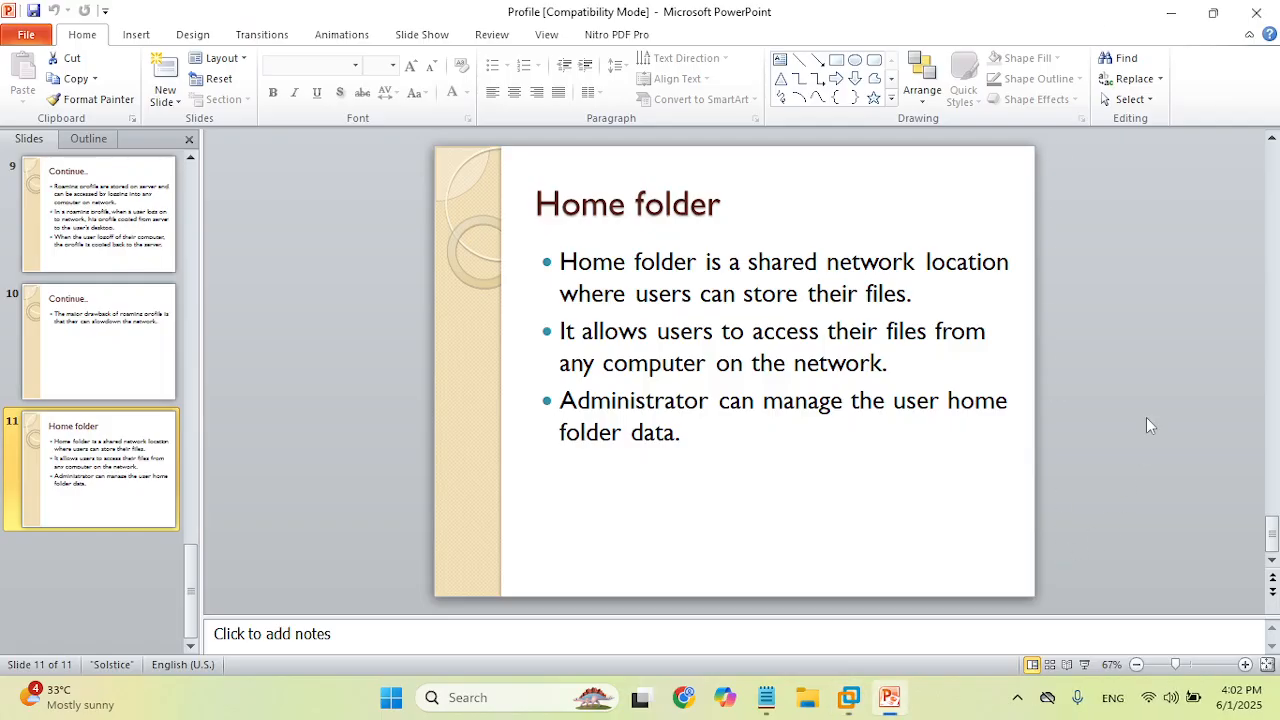
click(1171, 13)
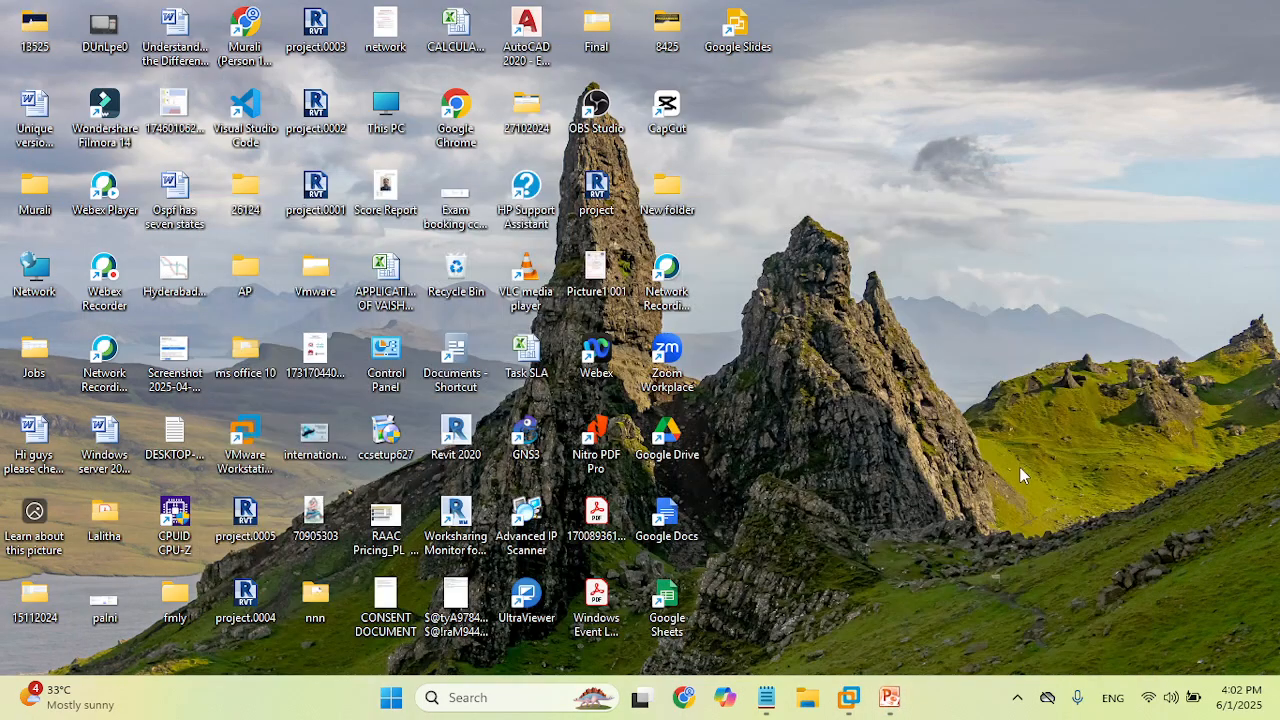
click(1017, 697)
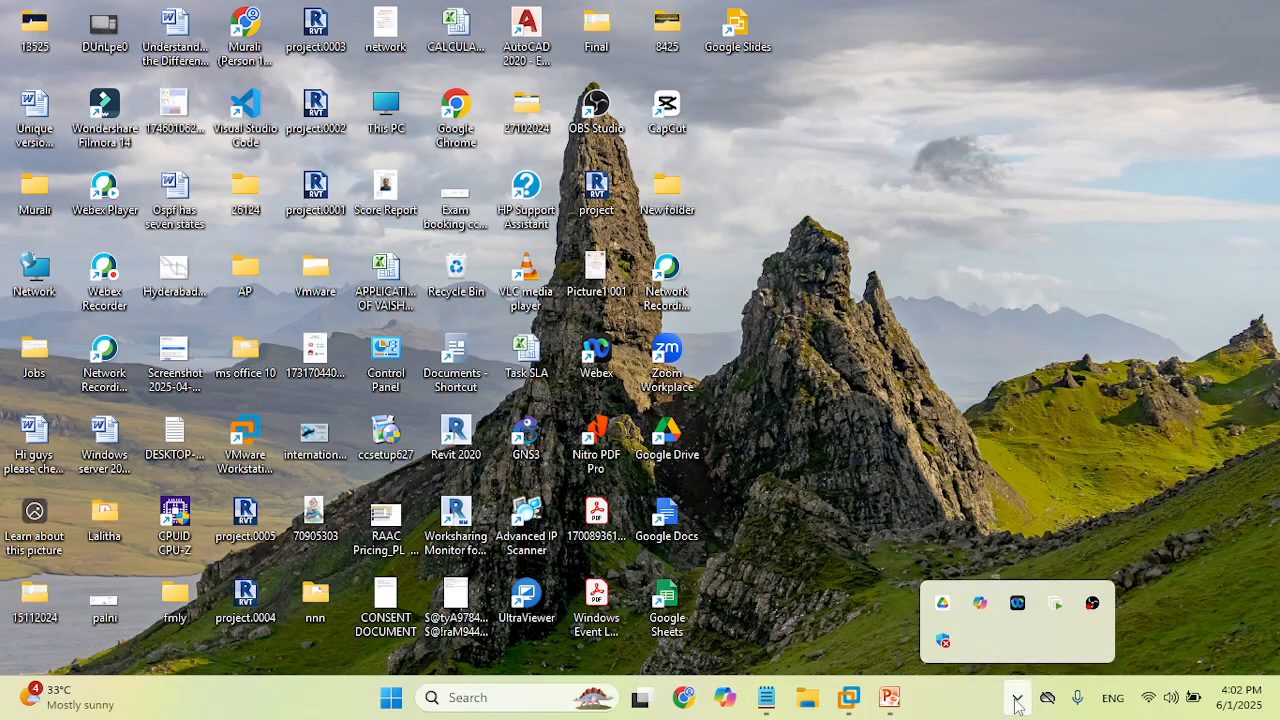